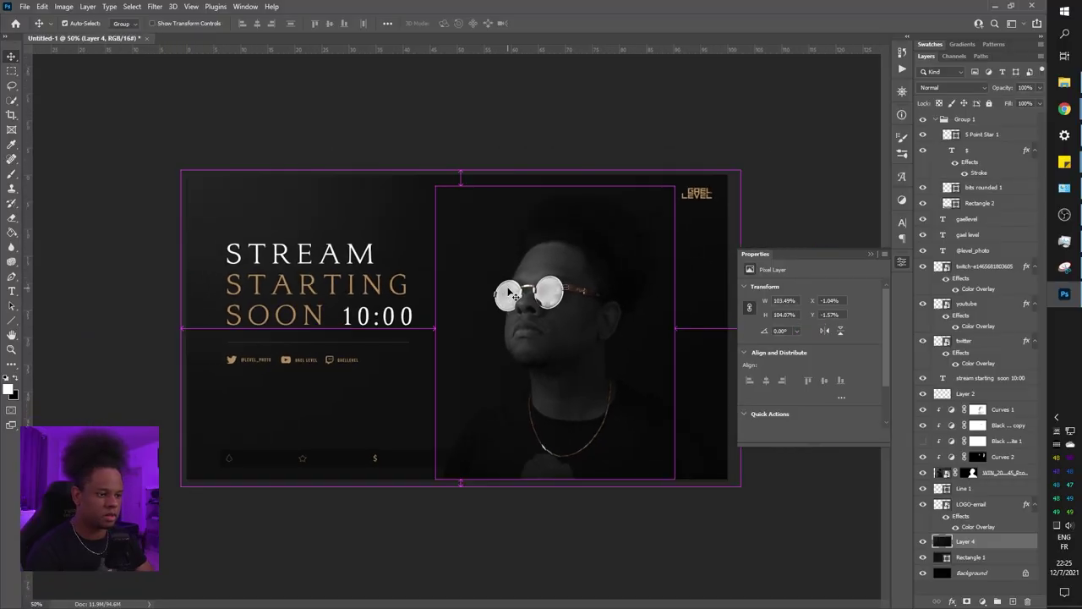
# Zoom out and scroll through the OWN3D homepage's overlay and sub emote sections
pyautogui.hotkey('ctrl', '-')
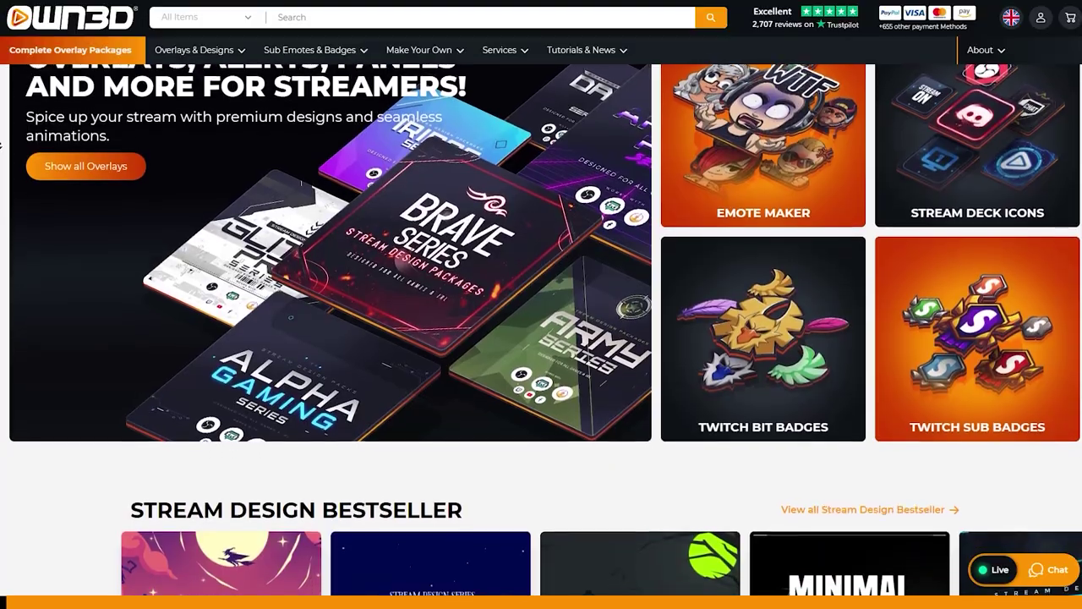
pyautogui.scroll(-1, 2, 146)
pyautogui.scroll(-1, 2, 146)
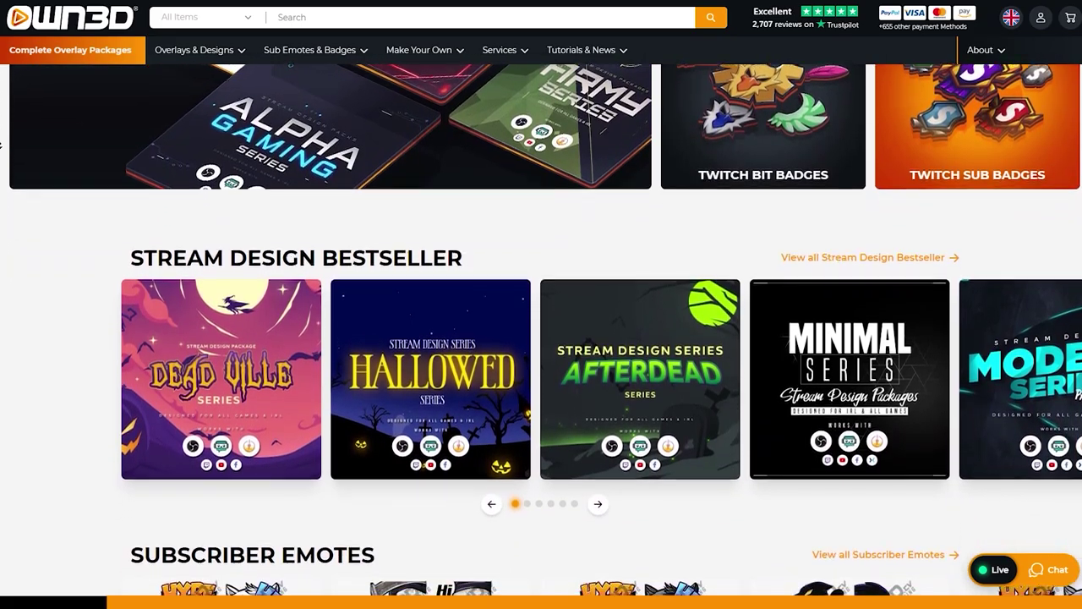
pyautogui.scroll(-3, 1, 145)
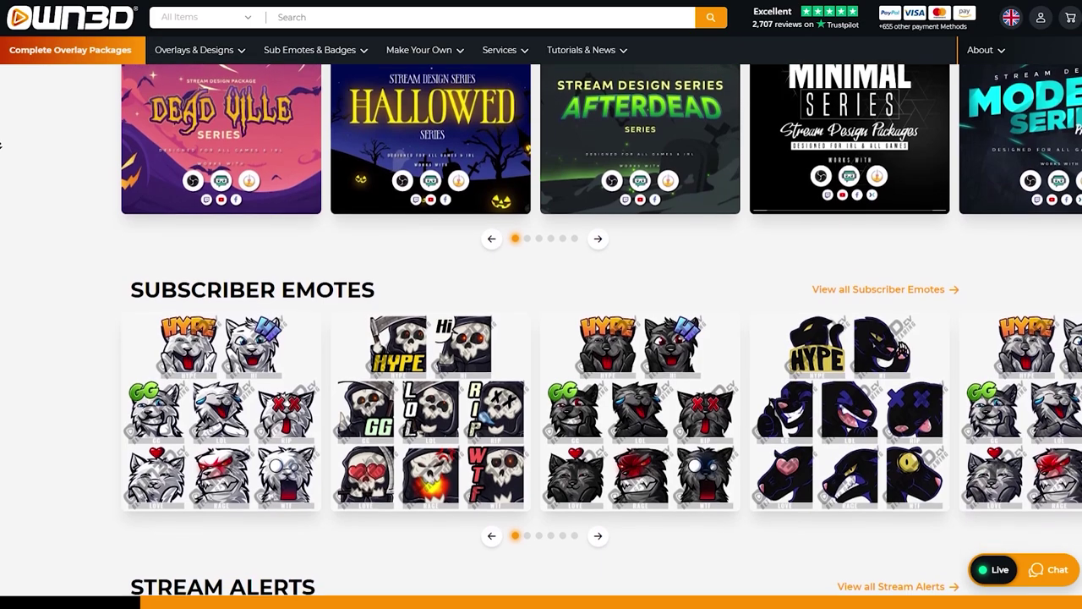
pyautogui.scroll(-2, 2, 146)
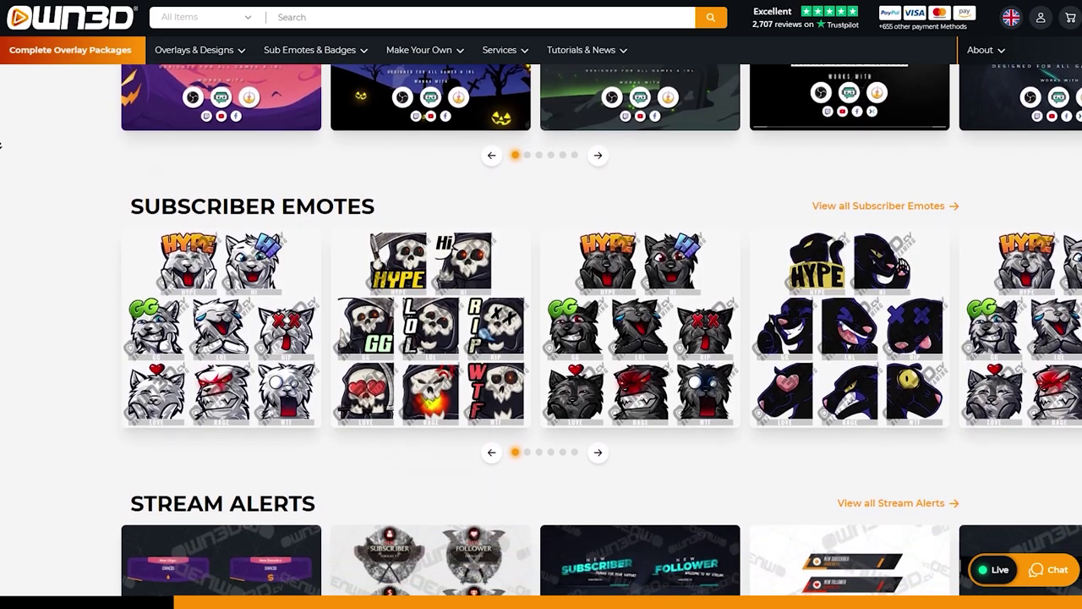
pyautogui.scroll(-2, 2, 145)
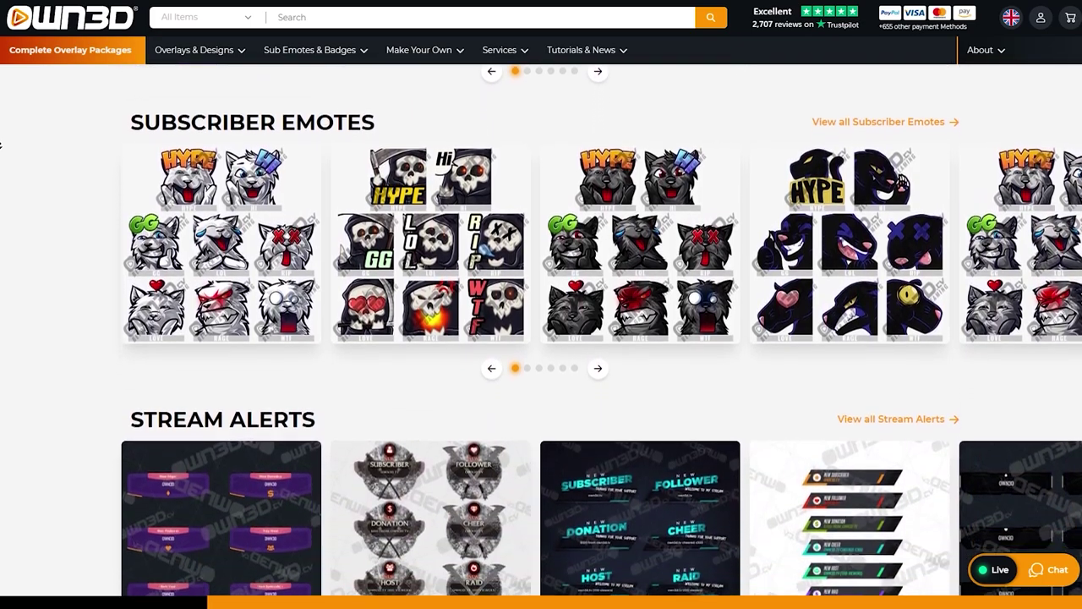
pyautogui.scroll(-5, 2, 146)
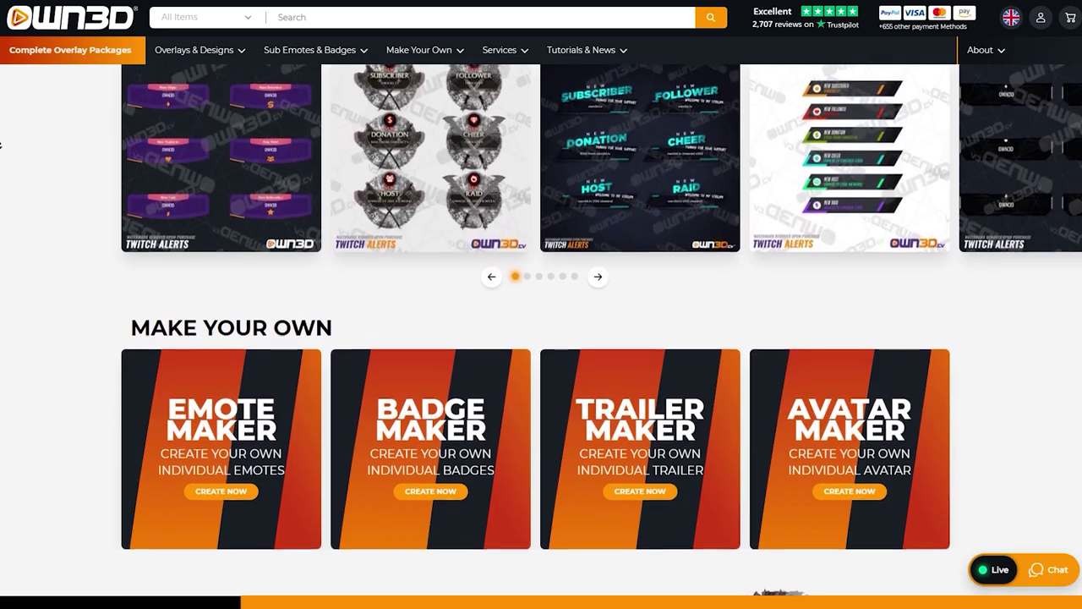
# Scroll past the alert and maker sections and go to the Twitch Sub Emotes listing
pyautogui.scroll(-2, 2, 146)
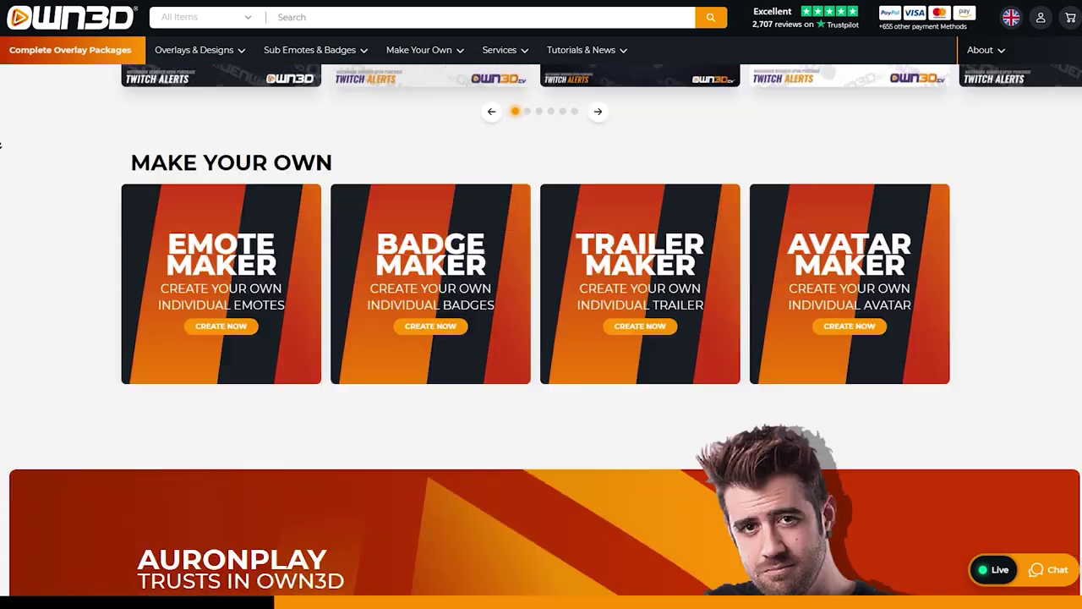
pyautogui.scroll(-1, 2, 145)
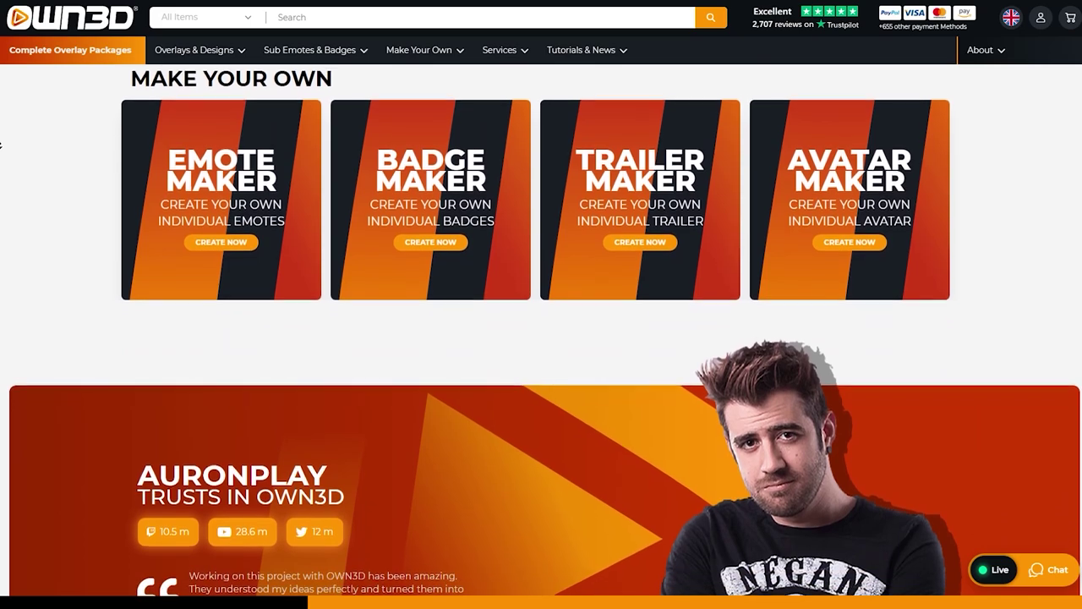
pyautogui.scroll(-1, 1, 145)
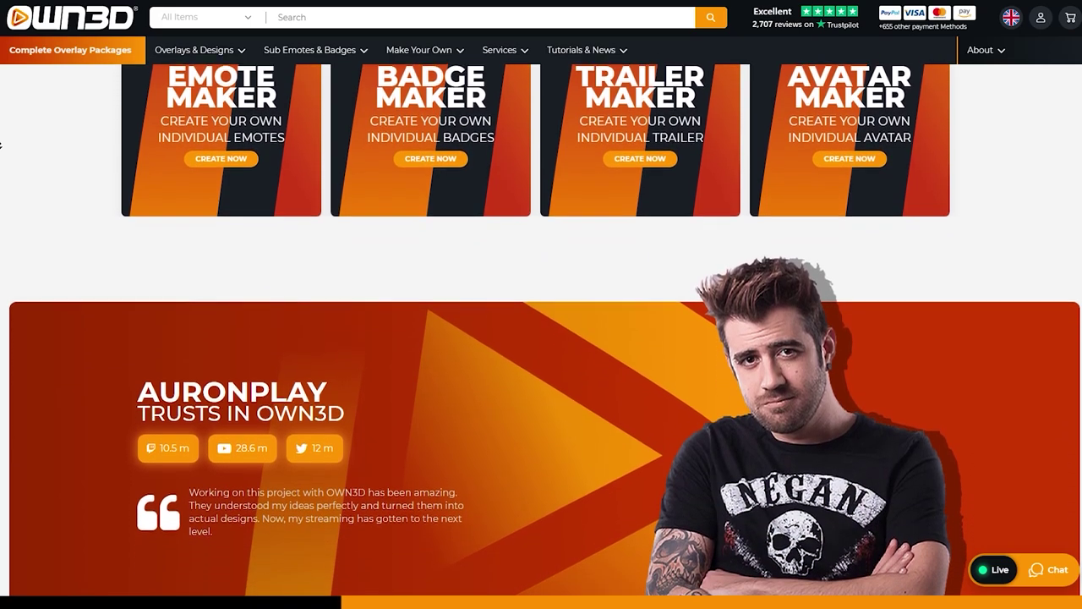
pyautogui.scroll(-1, 2, 146)
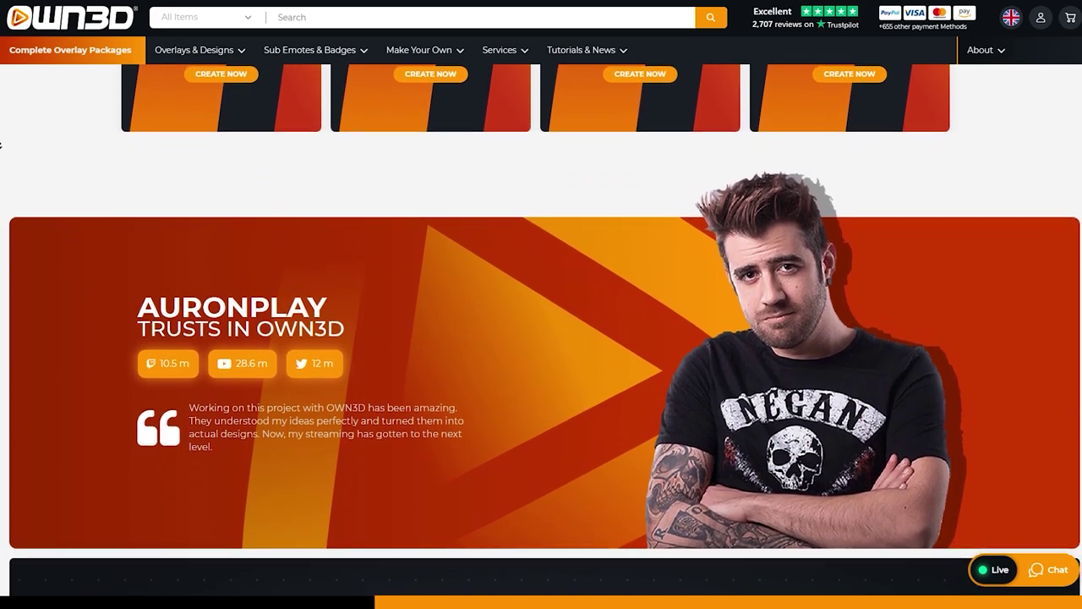
pyautogui.scroll(-1, 2, 146)
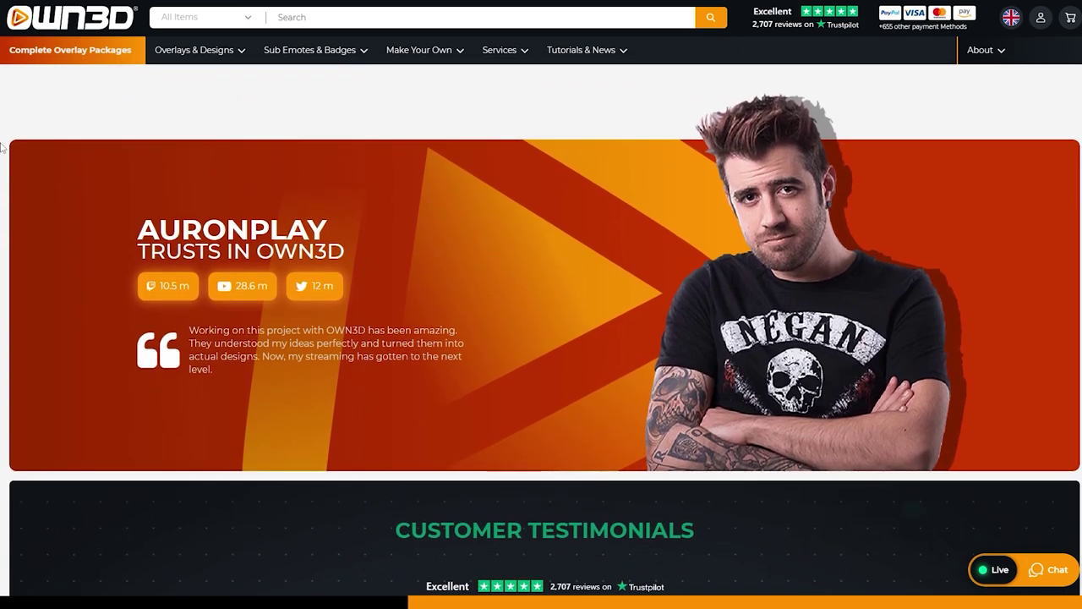
pyautogui.click(338, 51)
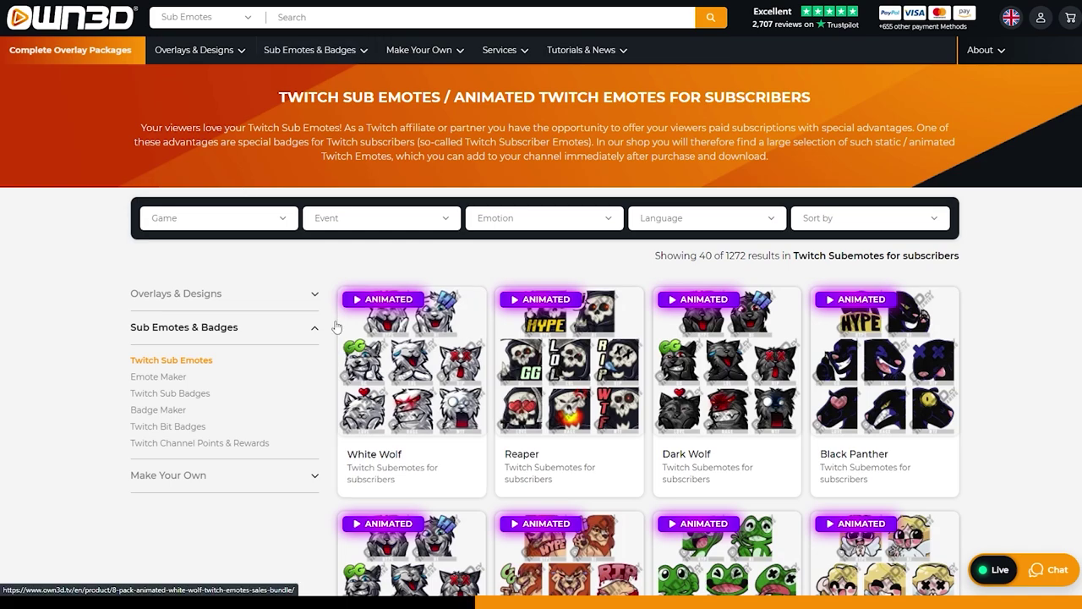
pyautogui.scroll(-1, 338, 311)
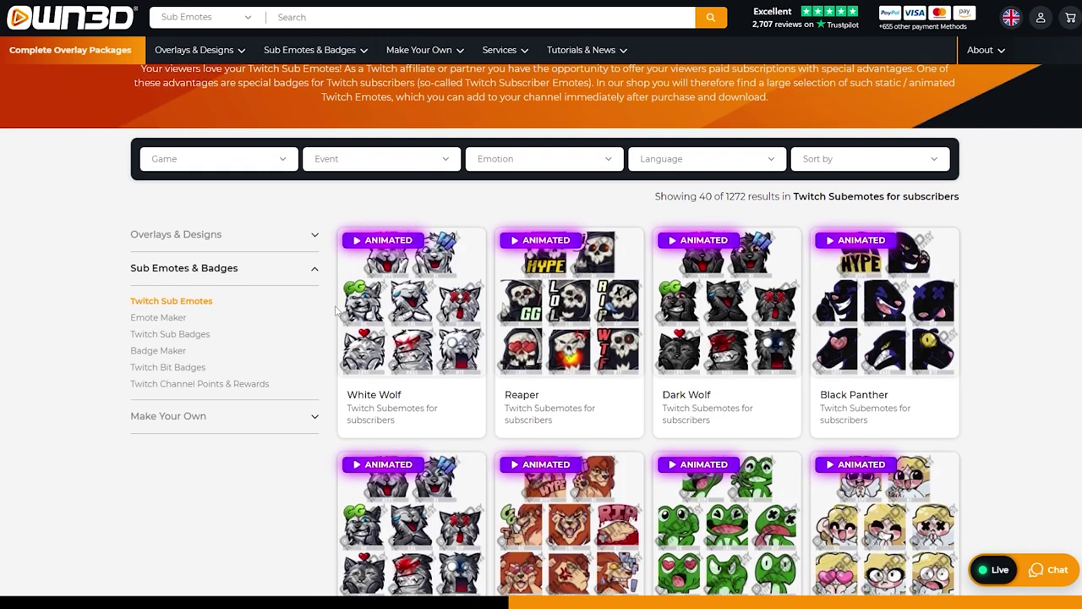
pyautogui.scroll(-2, 335, 311)
pyautogui.click(343, 311)
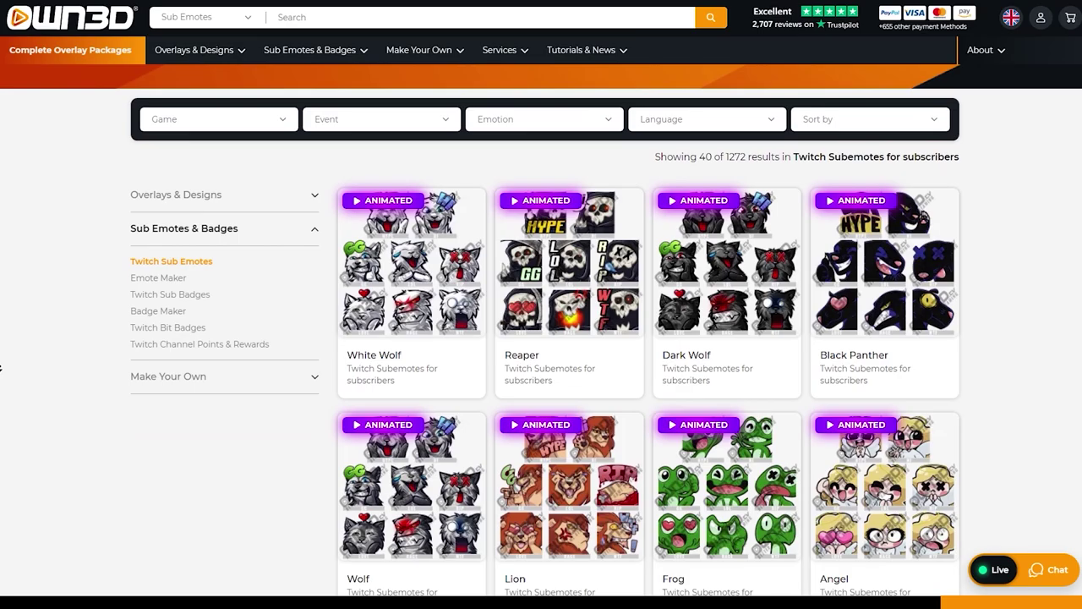
pyautogui.scroll(-3, 2, 368)
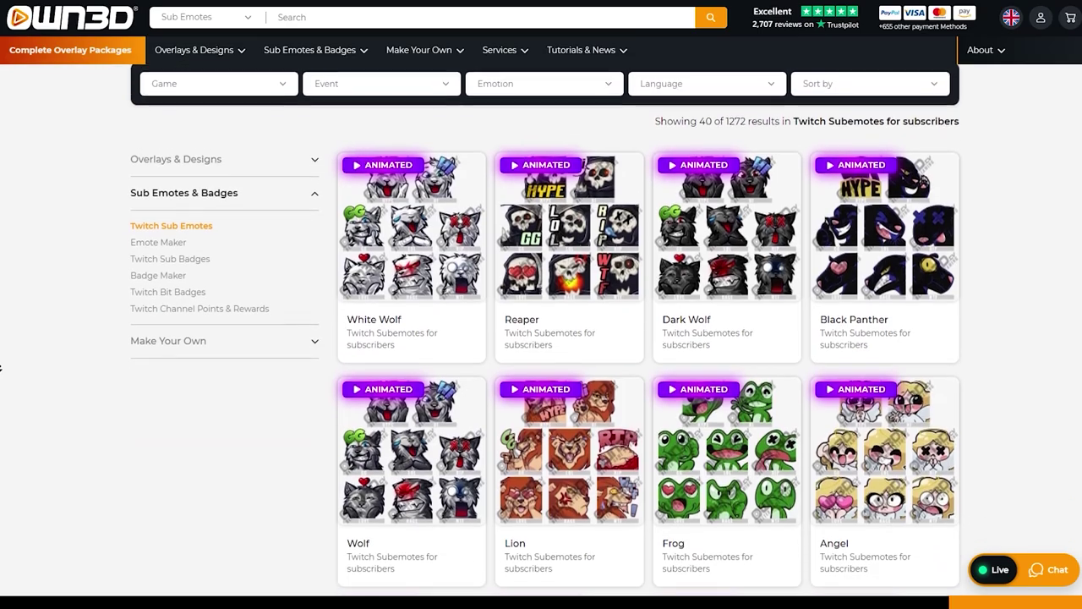
pyautogui.scroll(-2, 1, 368)
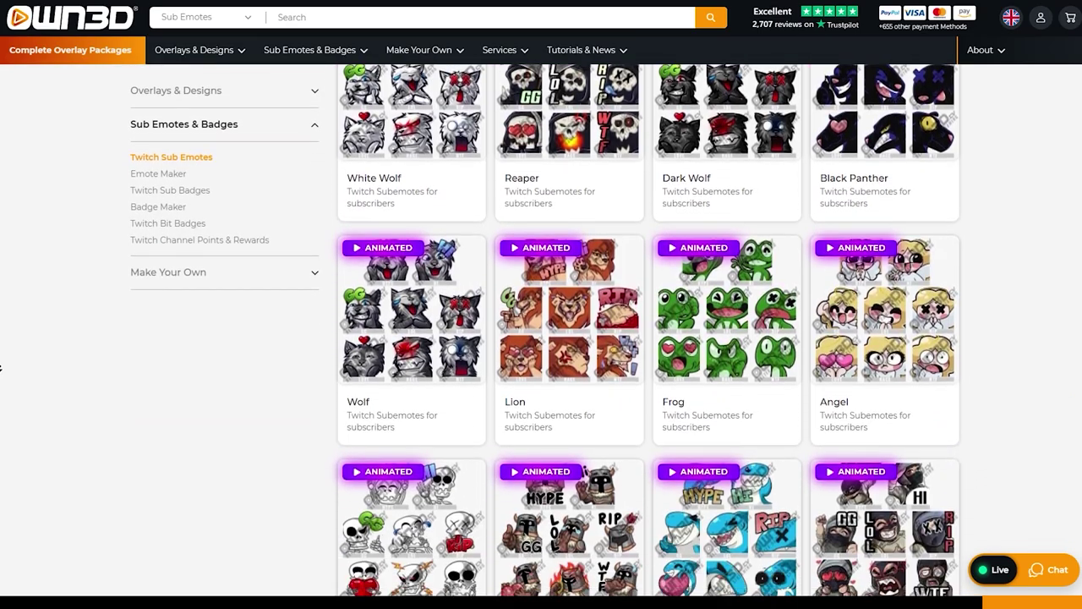
pyautogui.scroll(-1, 1, 368)
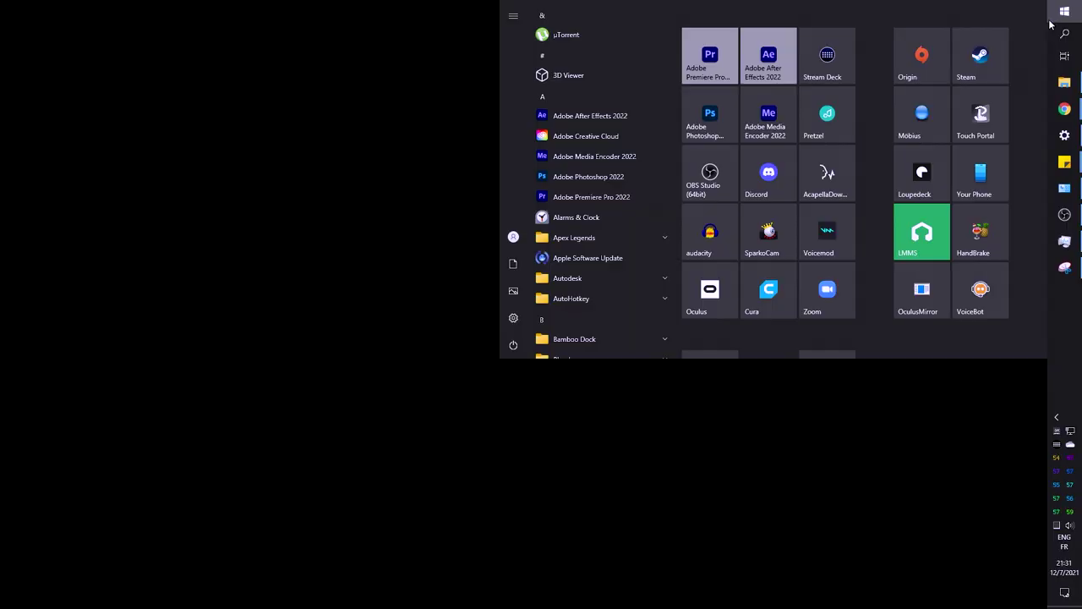
# Search Windows for 'cam' and launch the Camera app
pyautogui.write('cam')
pyautogui.press('Return')
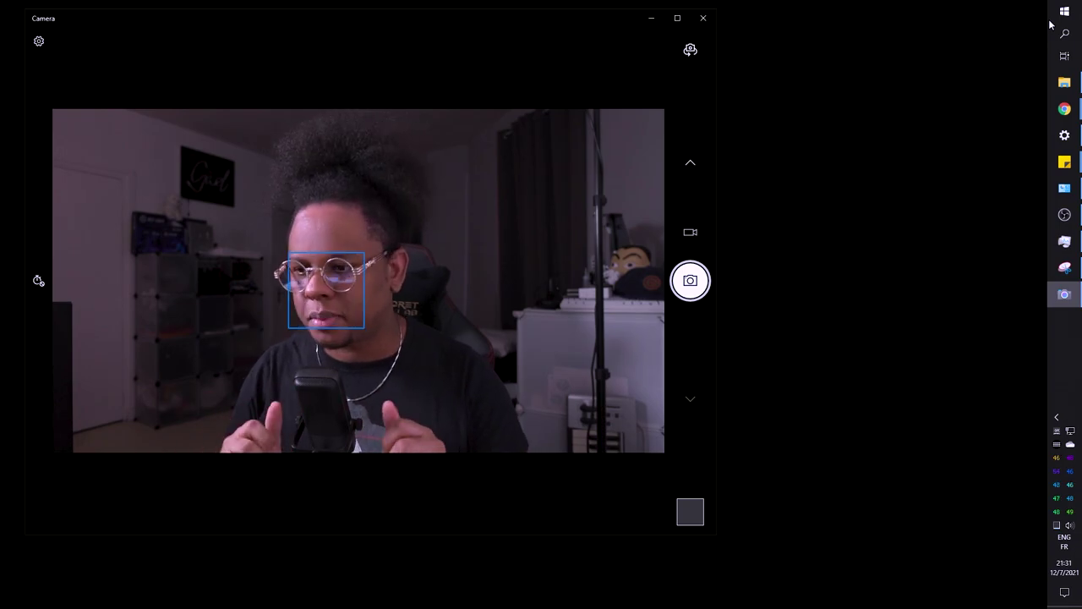
# Maximize the Camera window and cycle the self-timer through 5 and 10 seconds to off
pyautogui.press('super+Up')
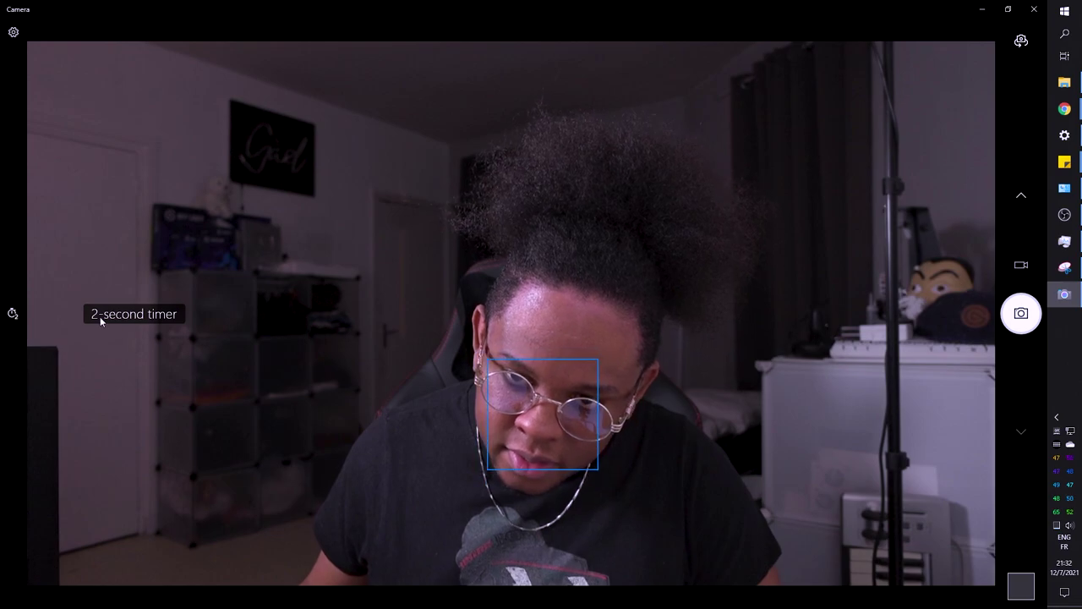
pyautogui.click(13, 315)
pyautogui.click(12, 314)
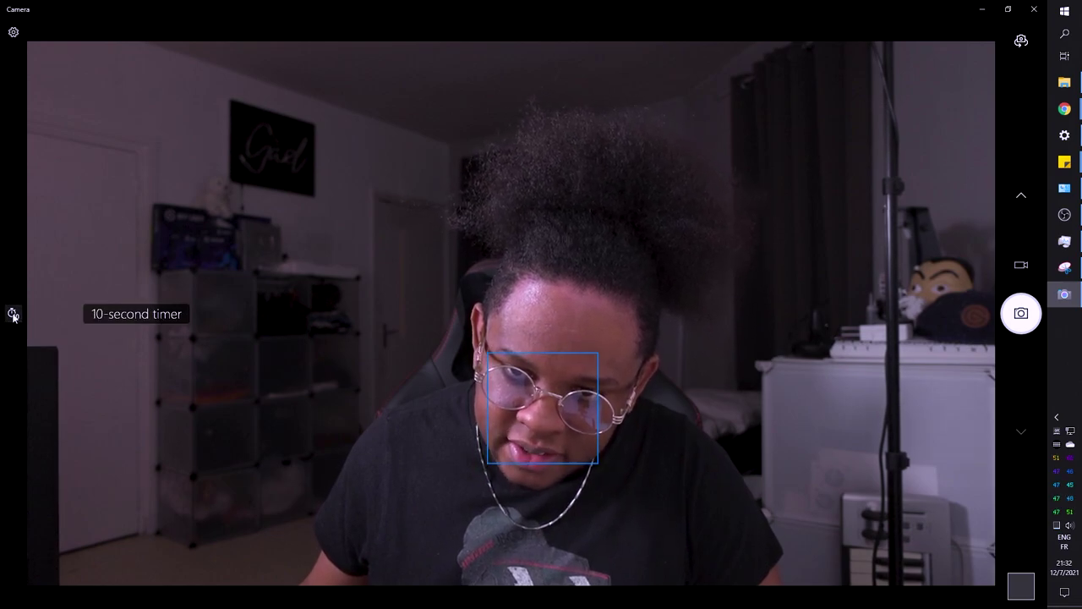
pyautogui.click(13, 315)
# Take four webcam photos and open the latest one for review
pyautogui.click(1022, 313)
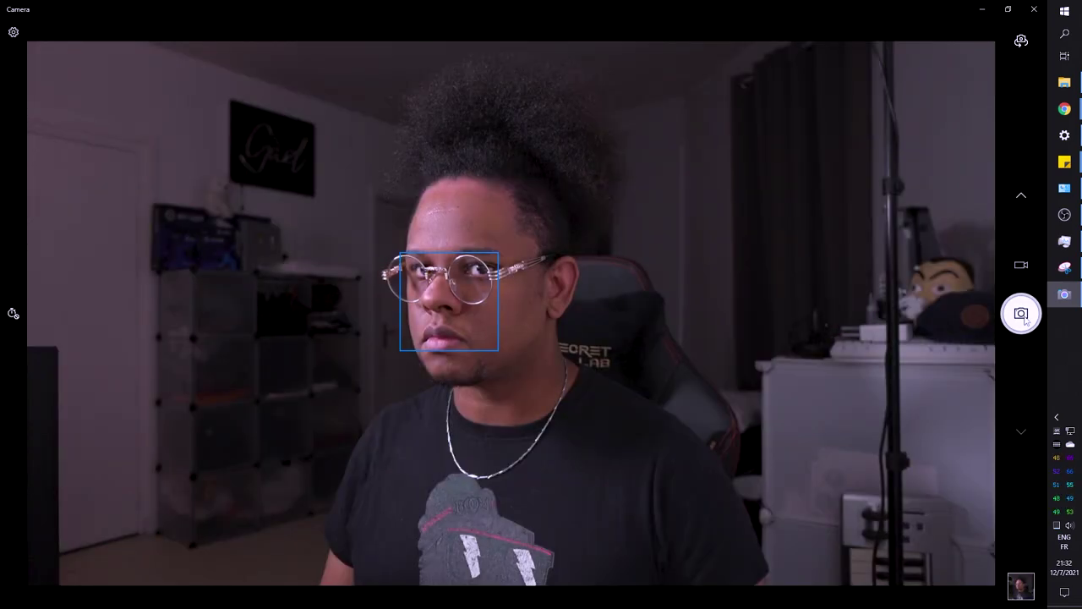
pyautogui.click(1022, 314)
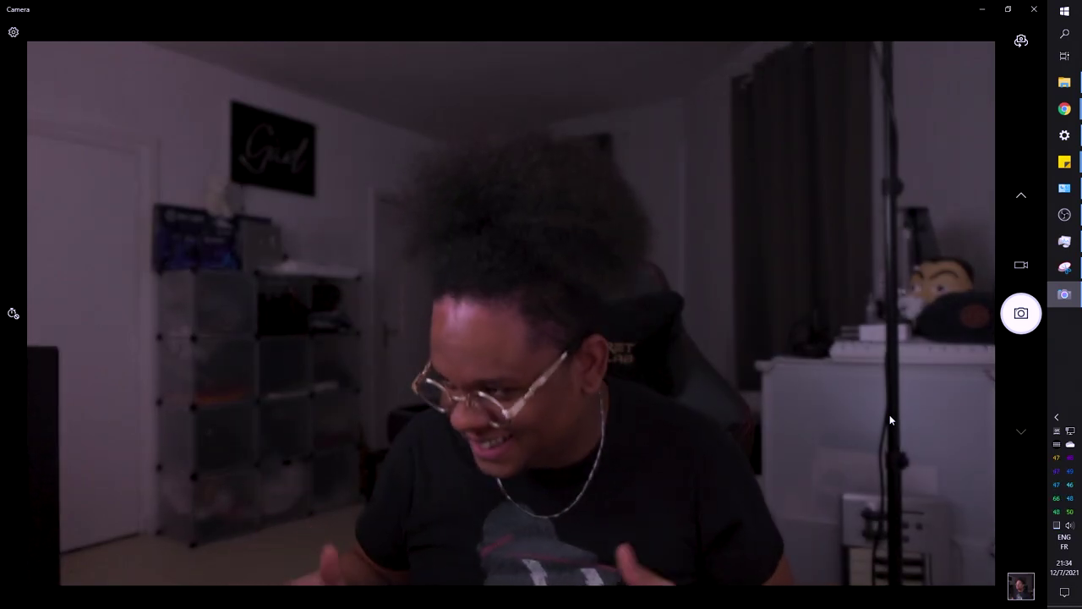
pyautogui.click(1008, 315)
pyautogui.click(1010, 312)
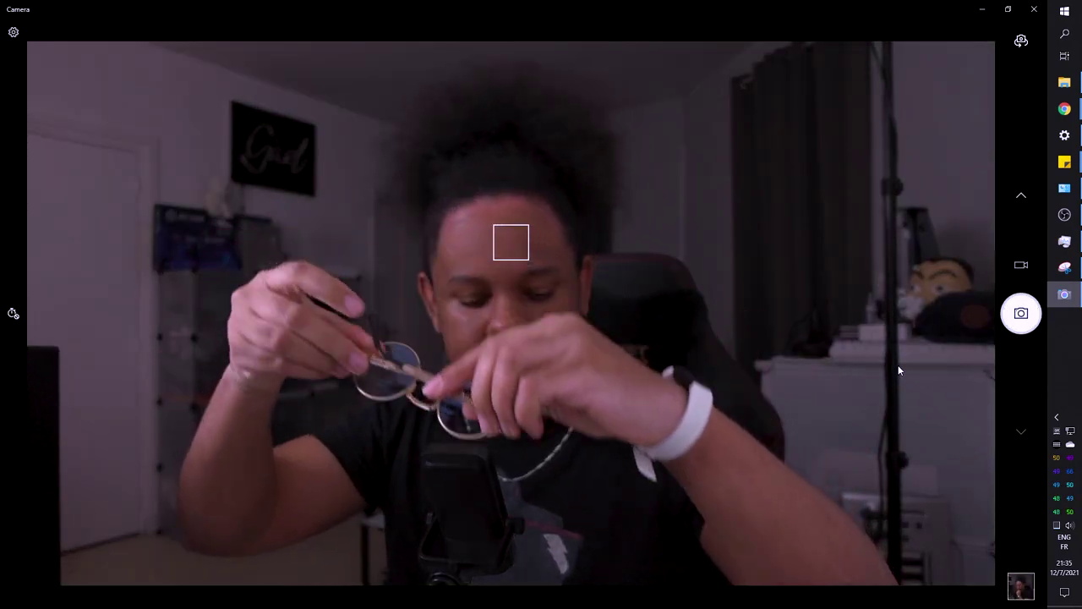
pyautogui.click(1021, 585)
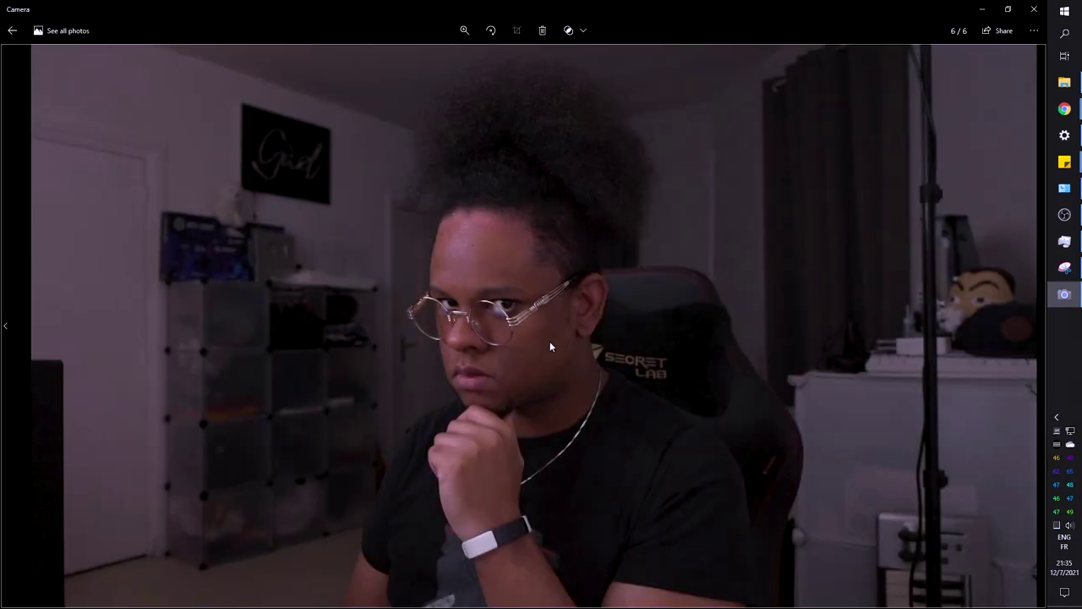
# Flip back and forth through the six webcam shots, settling on photo 5 with glowing glasses
pyautogui.press('Left')
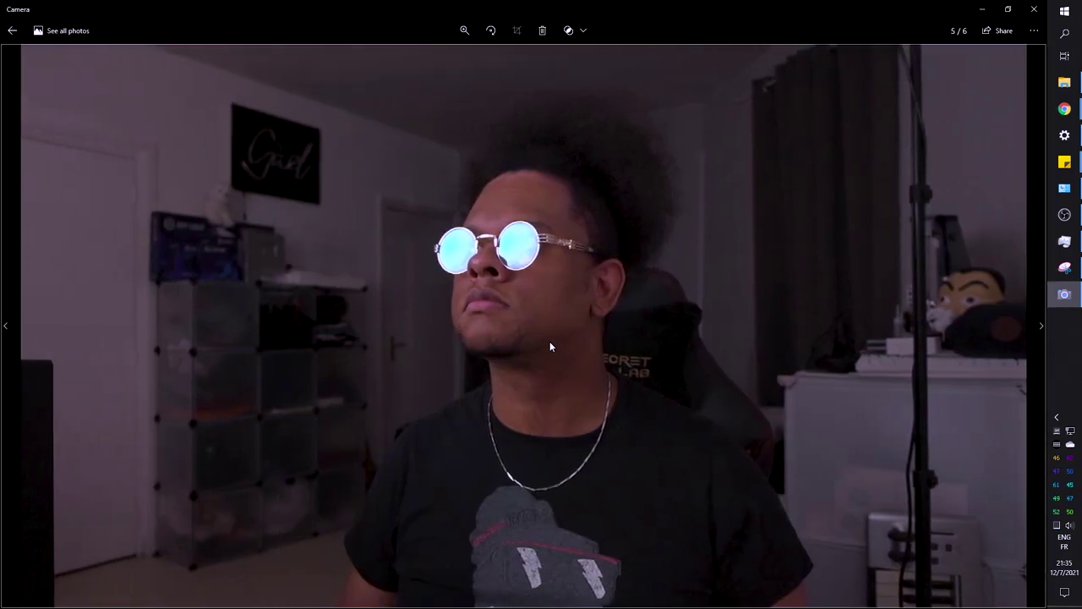
pyautogui.press('Left')
pyautogui.press('Left')
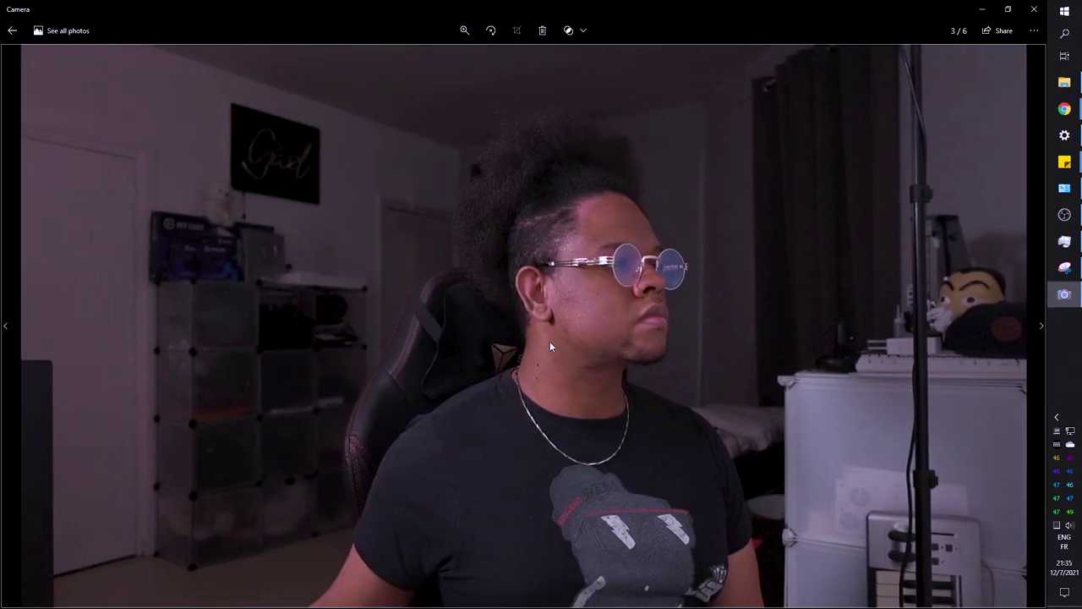
pyautogui.press('Left')
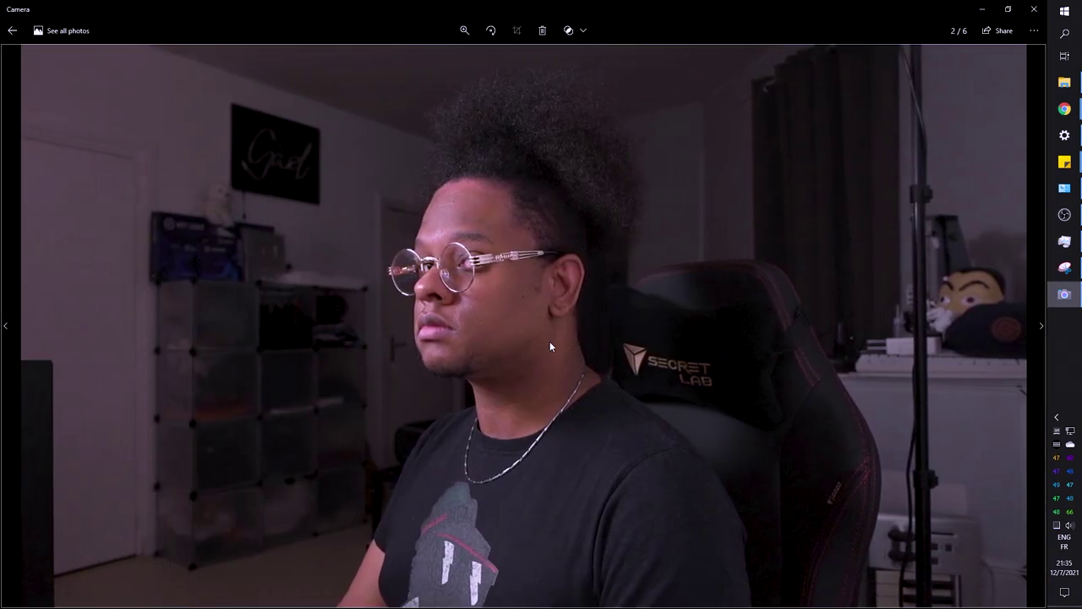
pyautogui.press('Left')
pyautogui.press('Right')
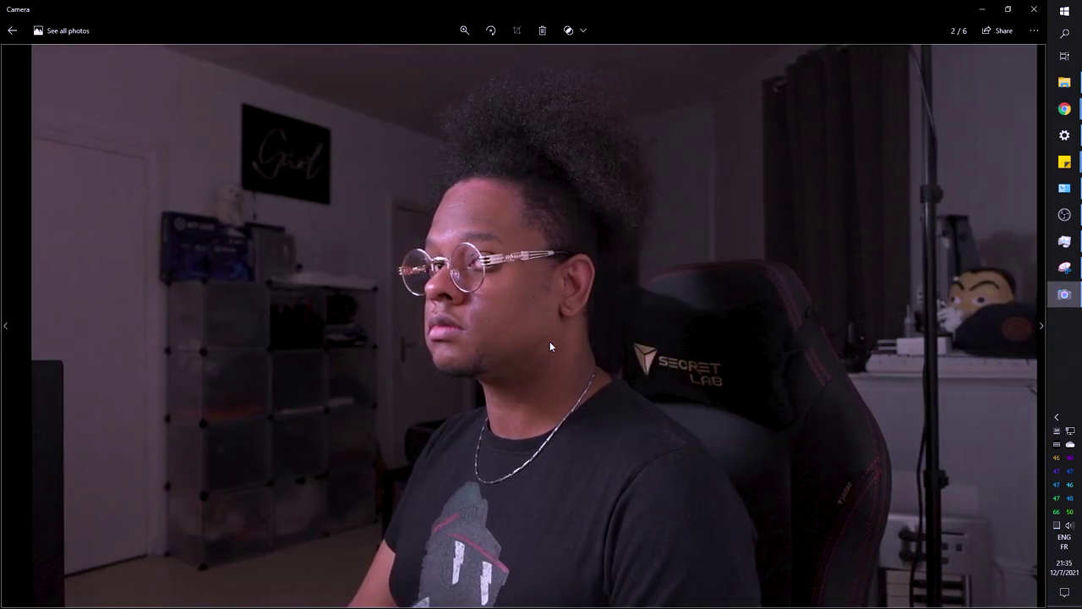
pyautogui.press('Right')
pyautogui.press('Right')
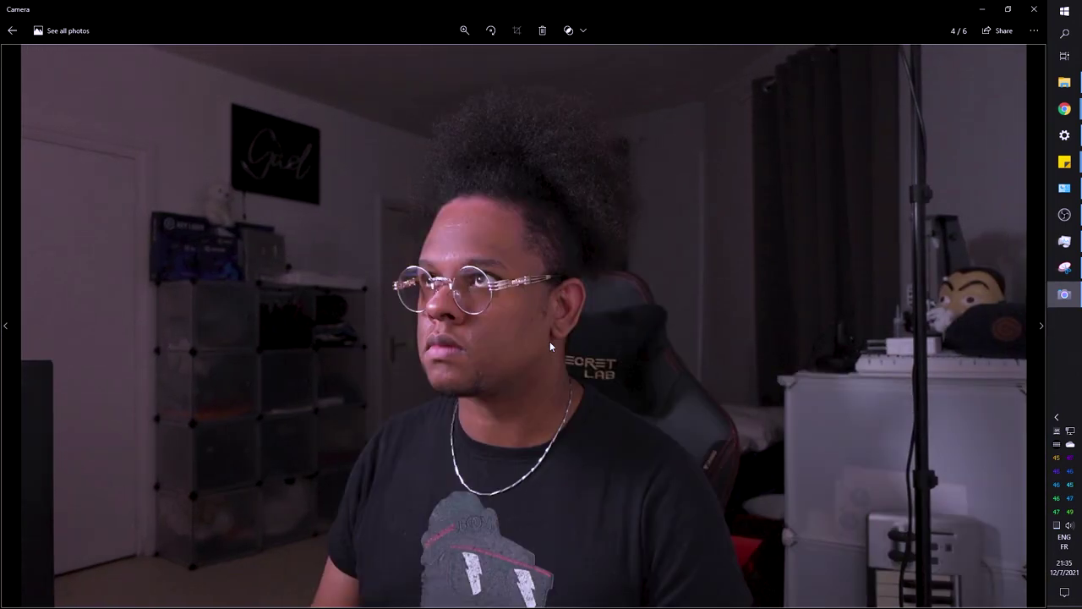
pyautogui.press('Right')
pyautogui.press('Right')
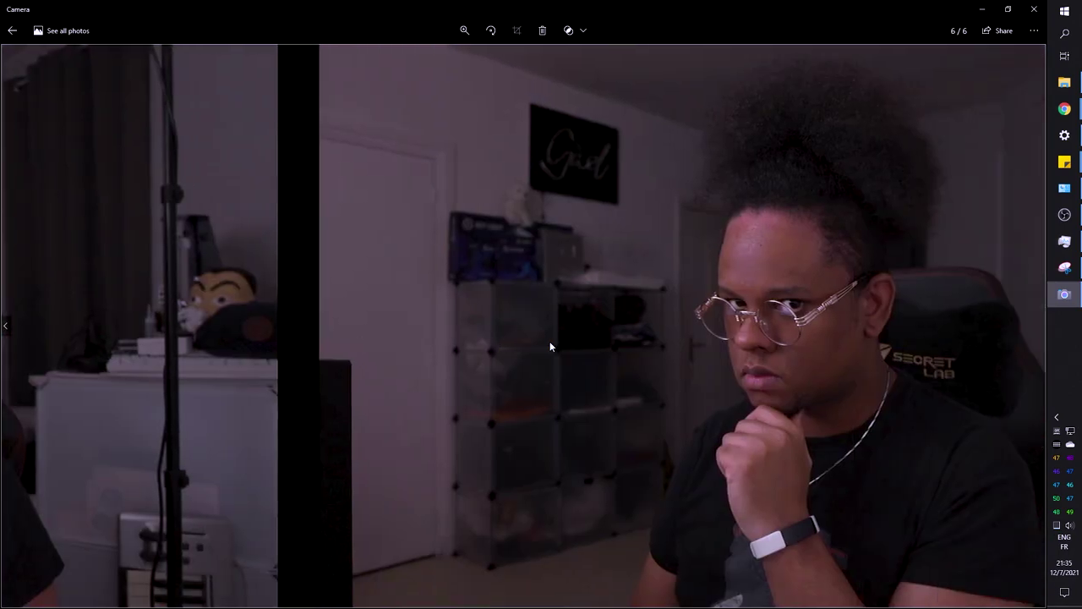
pyautogui.press('Left')
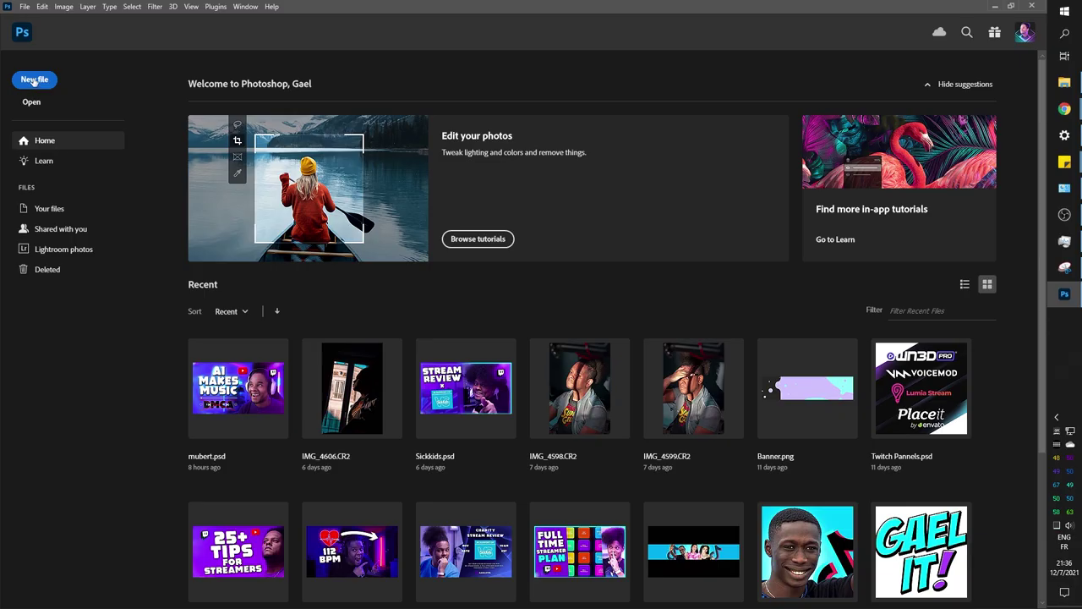
# Create a new document from the Custom 1920×1080 @ 300 ppi preset in 16-bit RGB
pyautogui.click(34, 79)
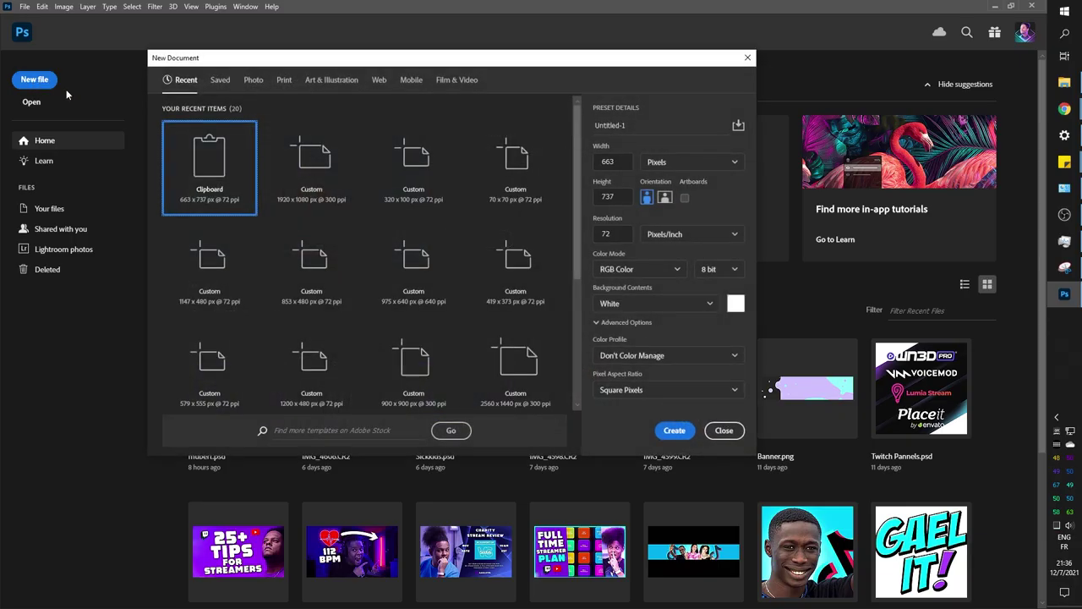
pyautogui.click(319, 195)
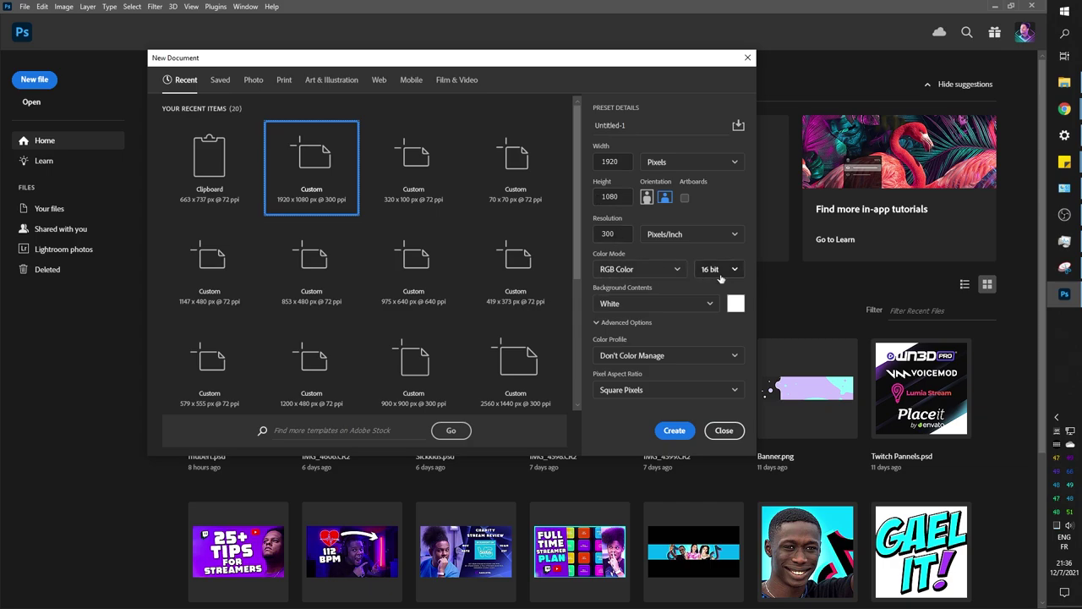
pyautogui.click(674, 431)
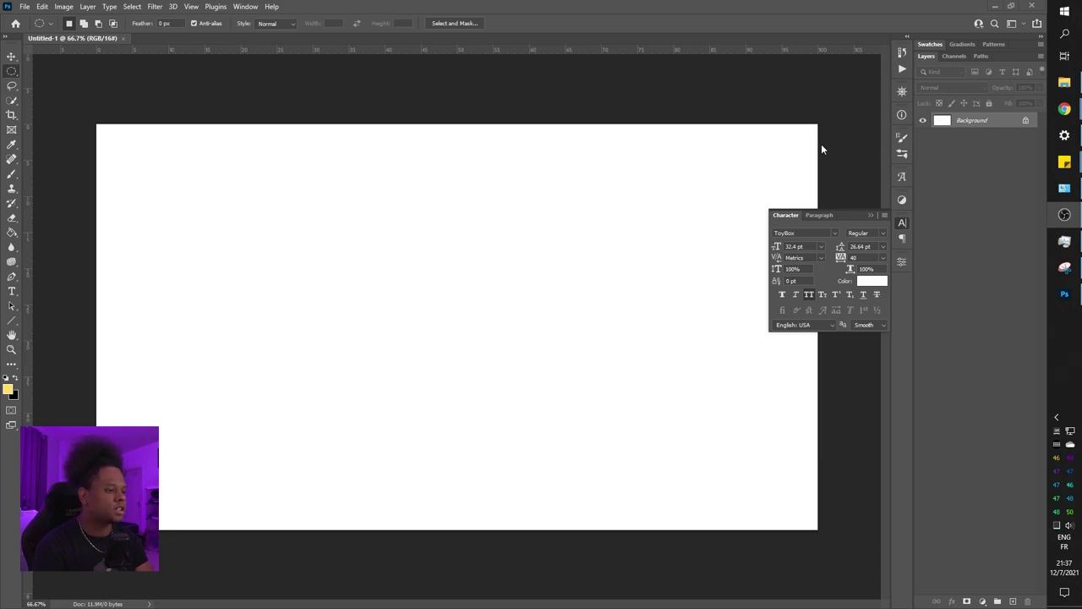
# Bring Photoshop forward and fill the Untitled-1 Background layer with solid black
pyautogui.click(524, 214)
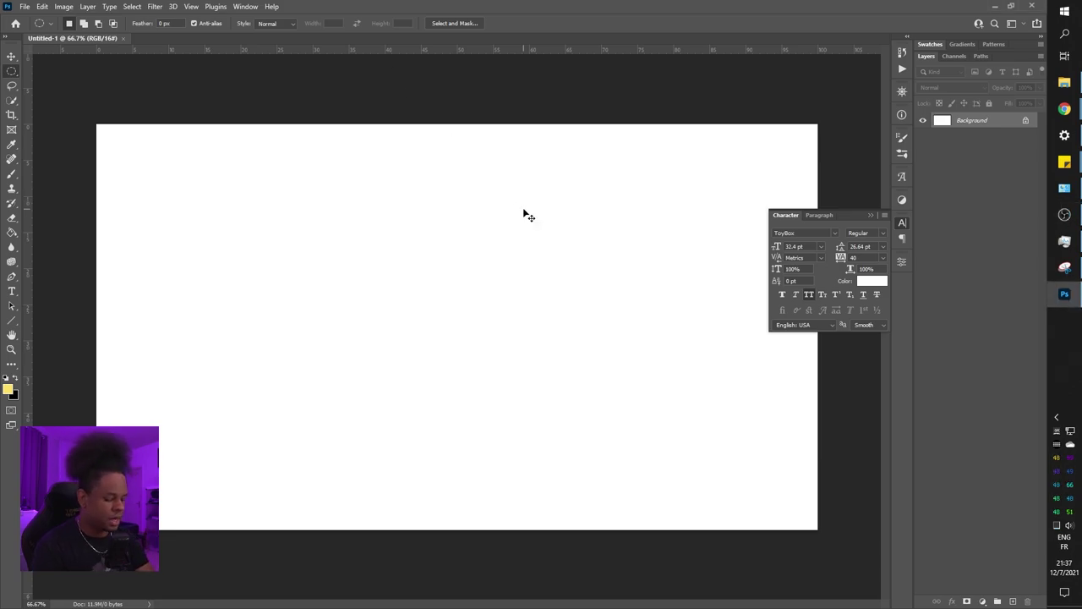
pyautogui.hotkey('ctrl', 'BackSpace')
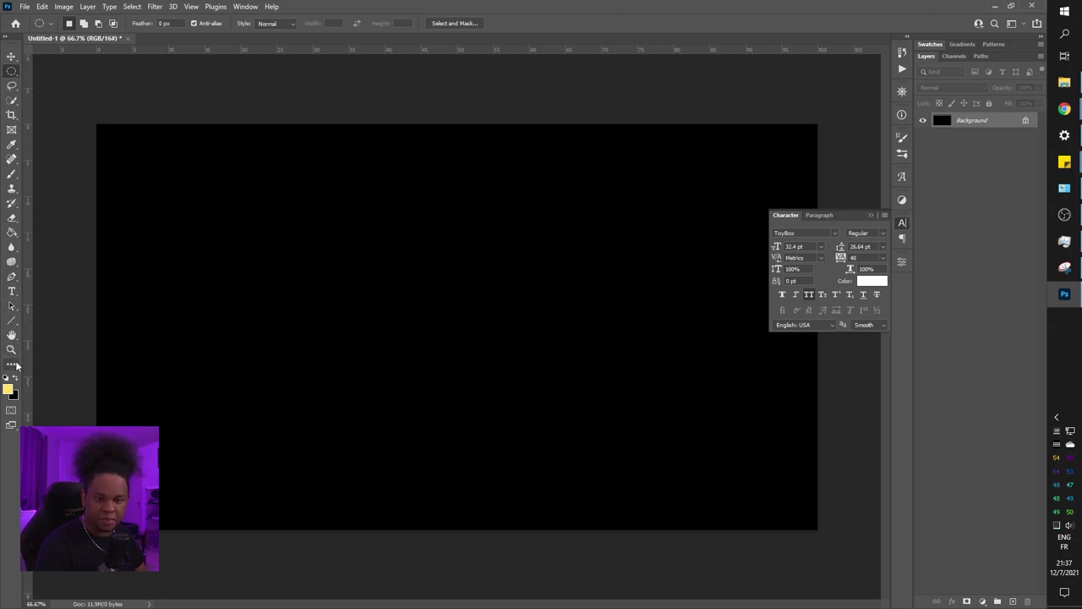
# Draw a canvas-sized rectangle with the Rectangle Tool and set its corner radius to 0
pyautogui.press('u')
pyautogui.rightClick(11, 322)
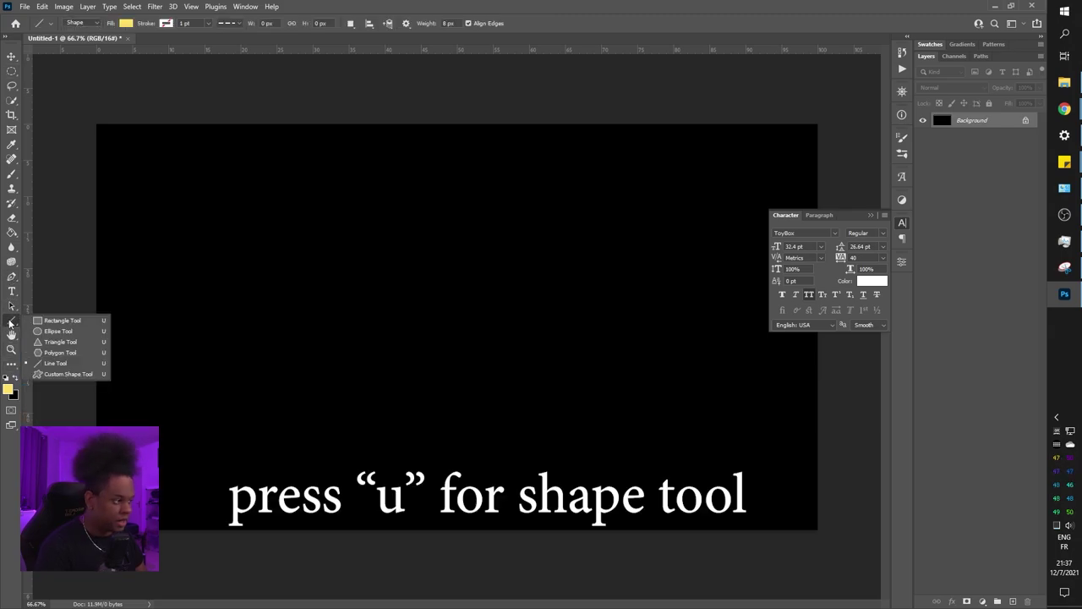
pyautogui.click(51, 320)
pyautogui.moveTo(90, 119); pyautogui.dragTo(834, 536)
pyautogui.click(779, 394)
pyautogui.write('0')
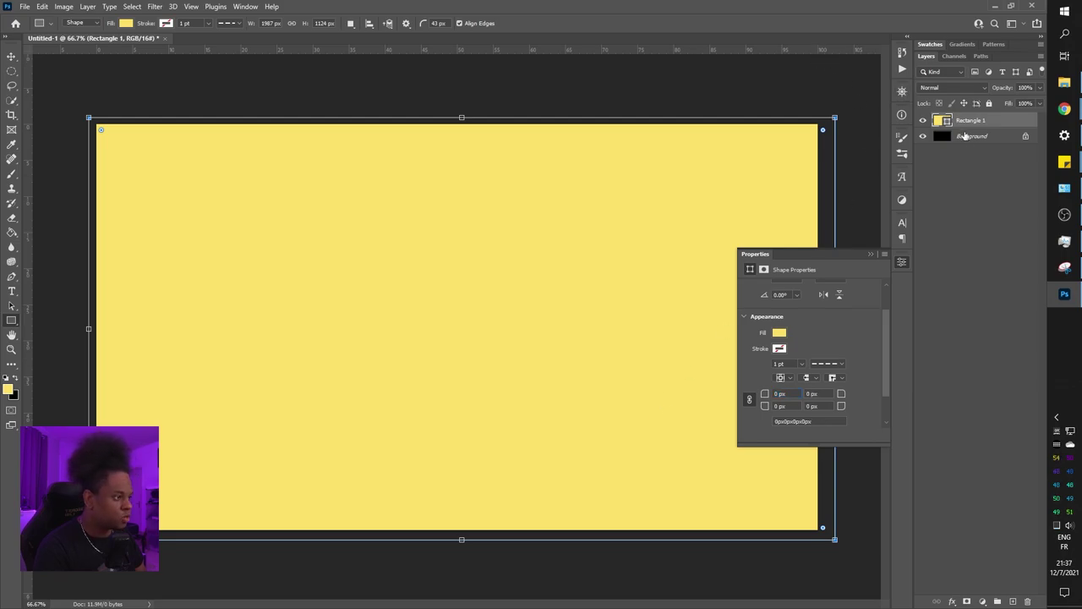
# Give Rectangle 1 a near-black #0f0f0f fill, then deselect it
pyautogui.doubleClick(939, 120)
pyautogui.moveTo(667, 157); pyautogui.dragTo(618, 247)
pyautogui.click(884, 108)
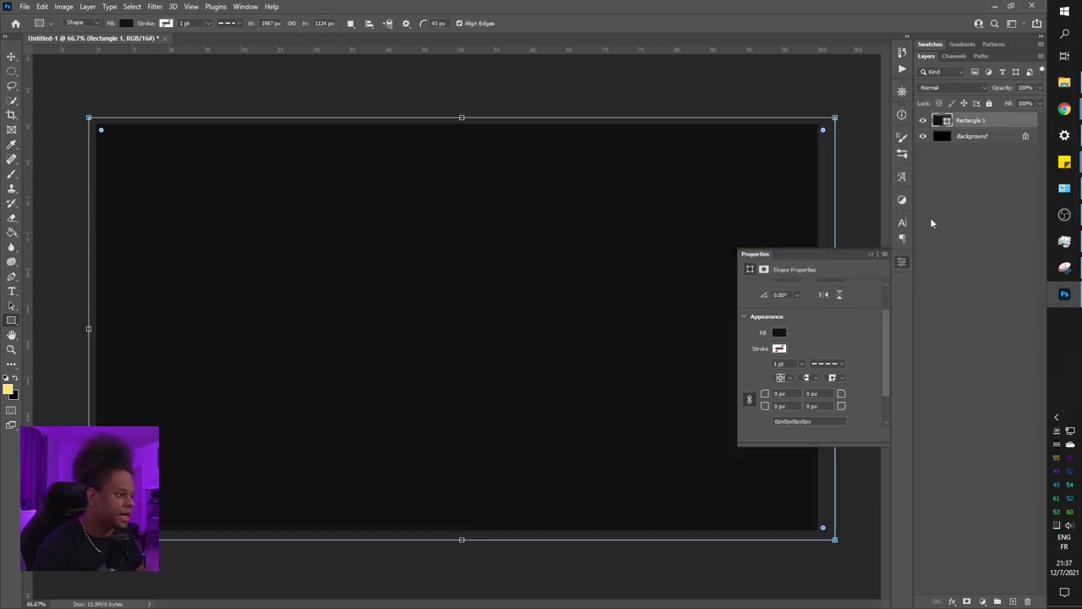
pyautogui.click(930, 218)
# Open File Explorer on the Camera Roll folder and browse the webcam photos
pyautogui.click(1068, 84)
pyautogui.click(444, 268)
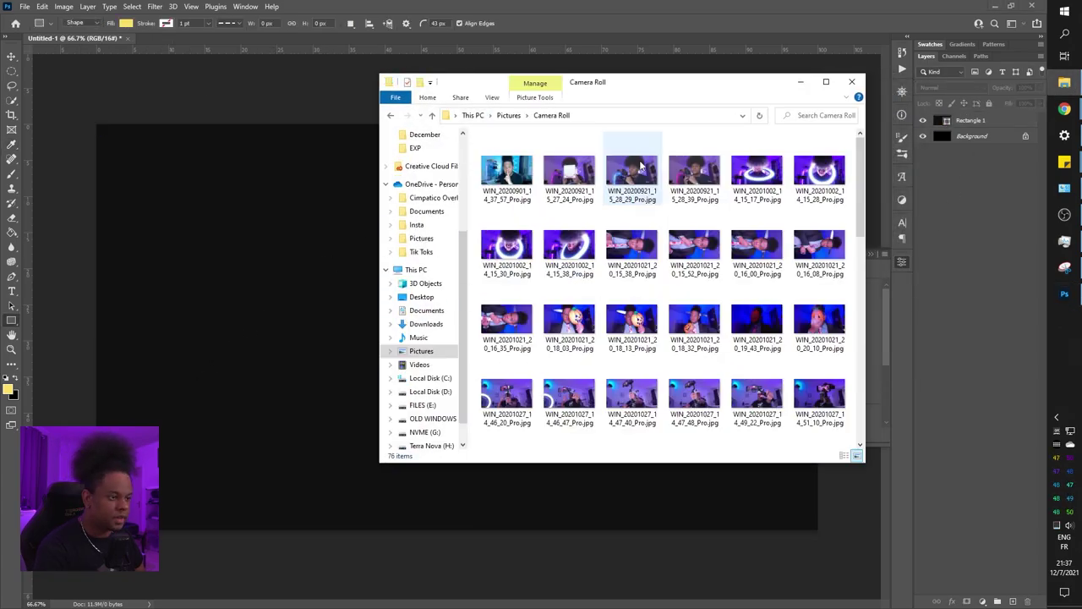
pyautogui.scroll(-10, 630, 277)
pyautogui.scroll(-2, 719, 365)
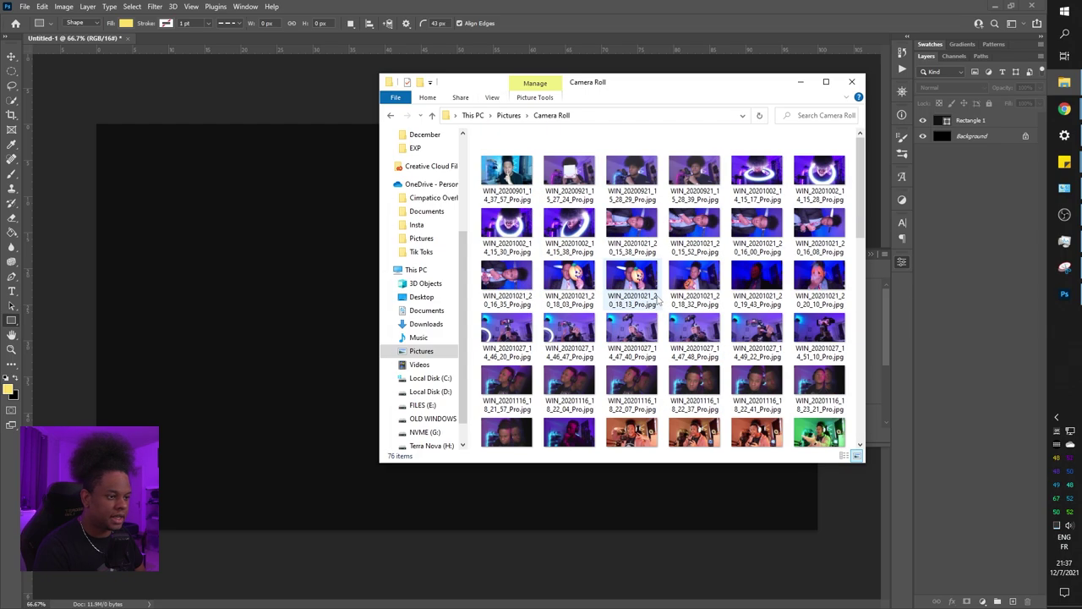
pyautogui.scroll(1, 719, 365)
# Preview the photos, then drop WIN_20211207_21_34_45_Pro.jpg onto the Photoshop canvas
pyautogui.doubleClick(761, 364)
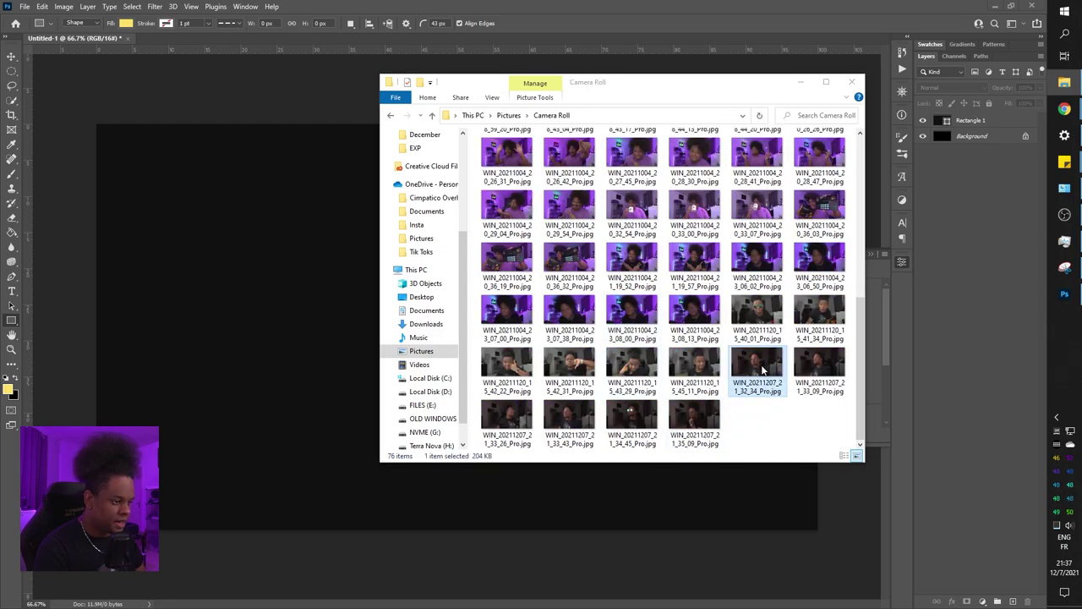
pyautogui.scroll(-3, 761, 371)
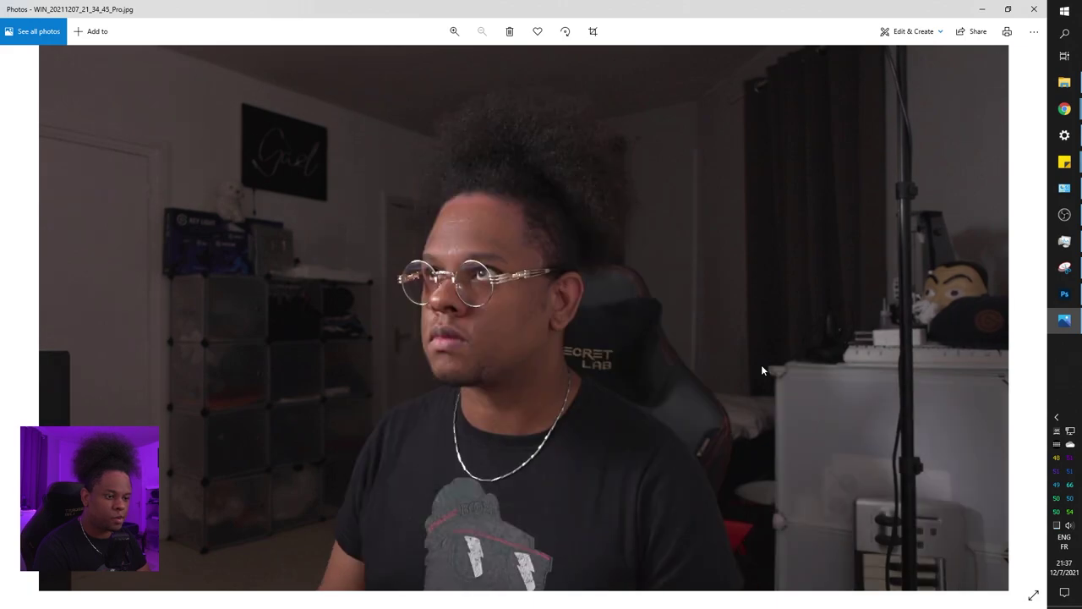
pyautogui.scroll(3, 761, 370)
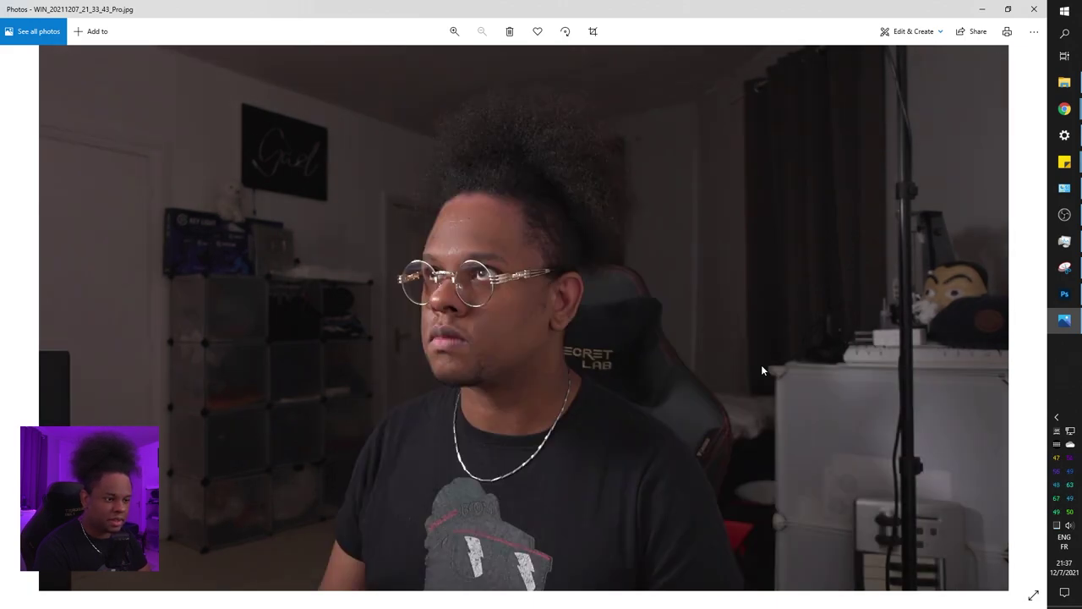
pyautogui.scroll(-1, 762, 370)
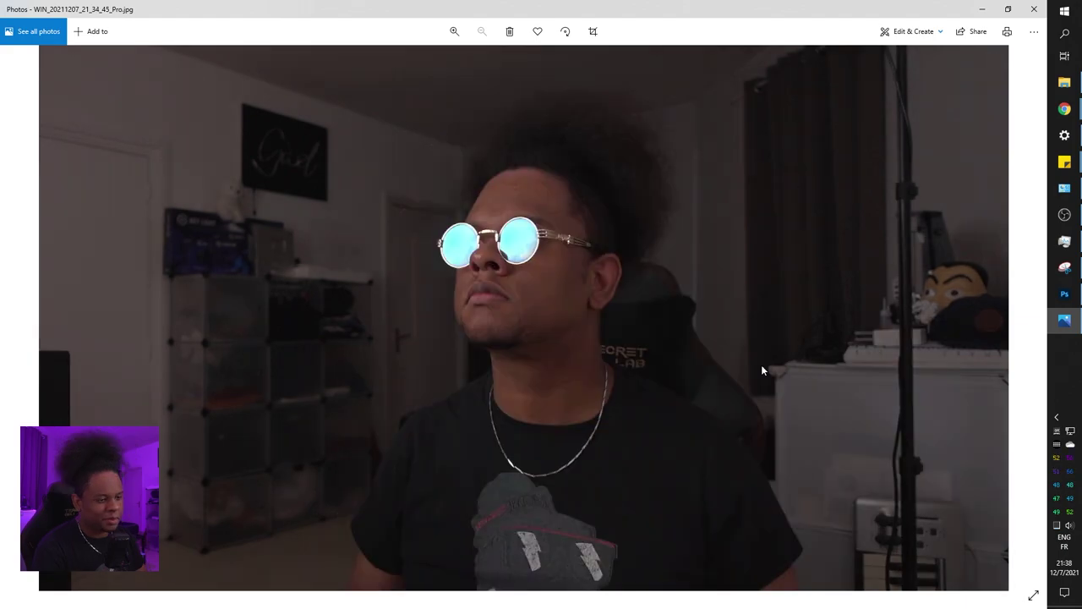
pyautogui.click(1034, 8)
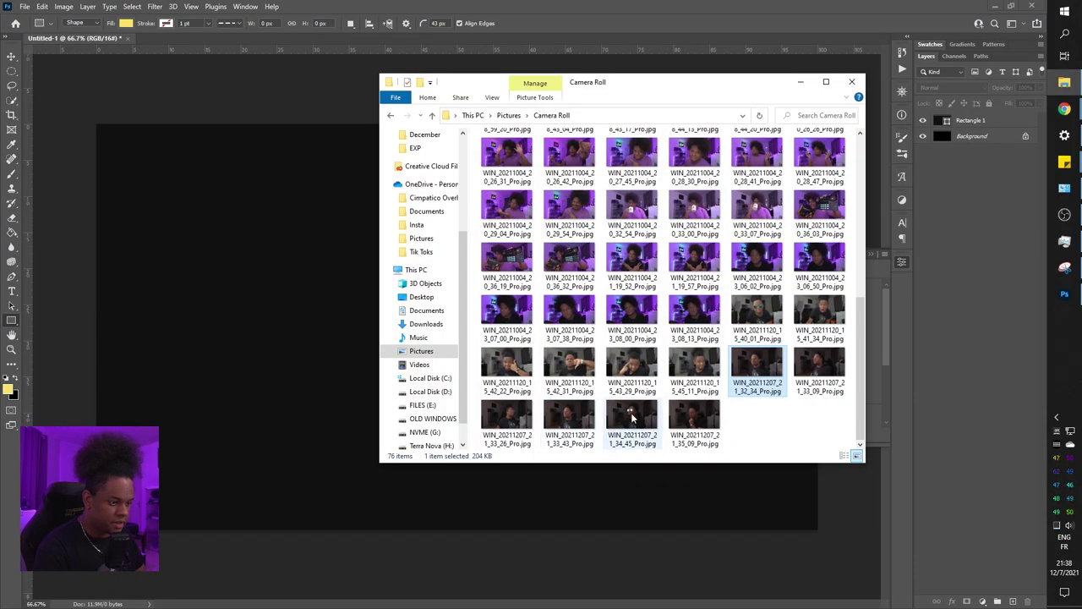
pyautogui.moveTo(634, 419); pyautogui.dragTo(214, 310)
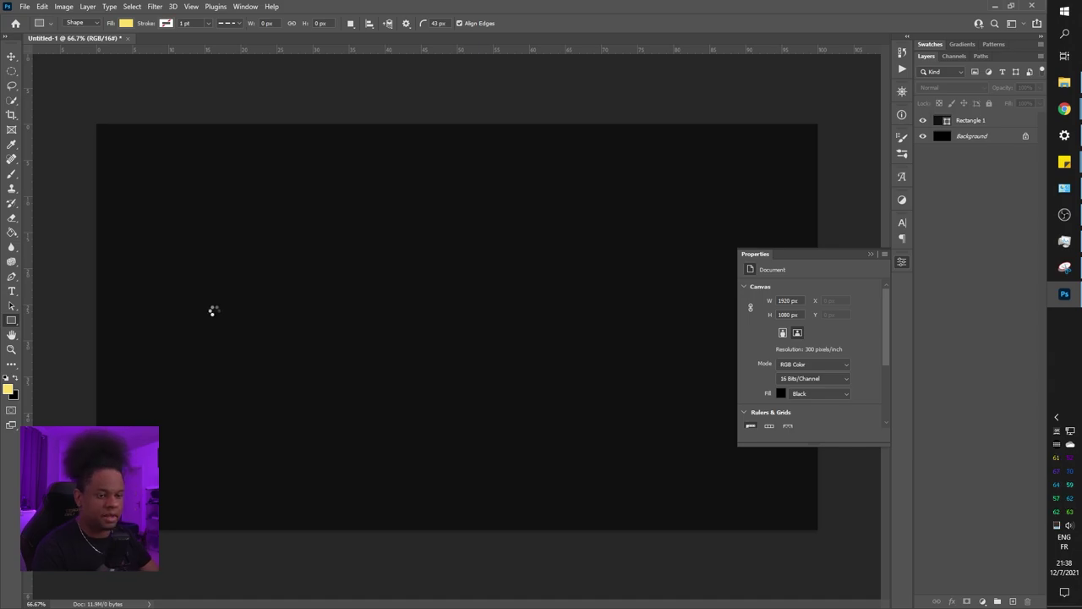
# Scale the placed webcam photo to about 40%, nudge it into position, and commit the transform
pyautogui.hotkey('ctrl', '-')
pyautogui.hotkey('ctrl', '-')
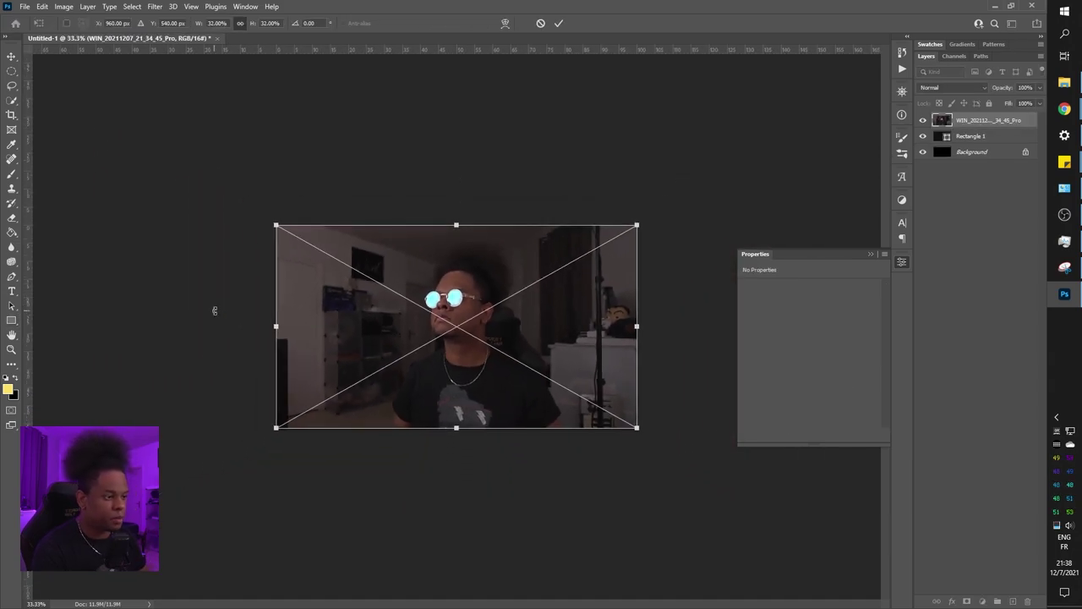
pyautogui.click(871, 254)
pyautogui.moveTo(637, 226); pyautogui.dragTo(768, 206)
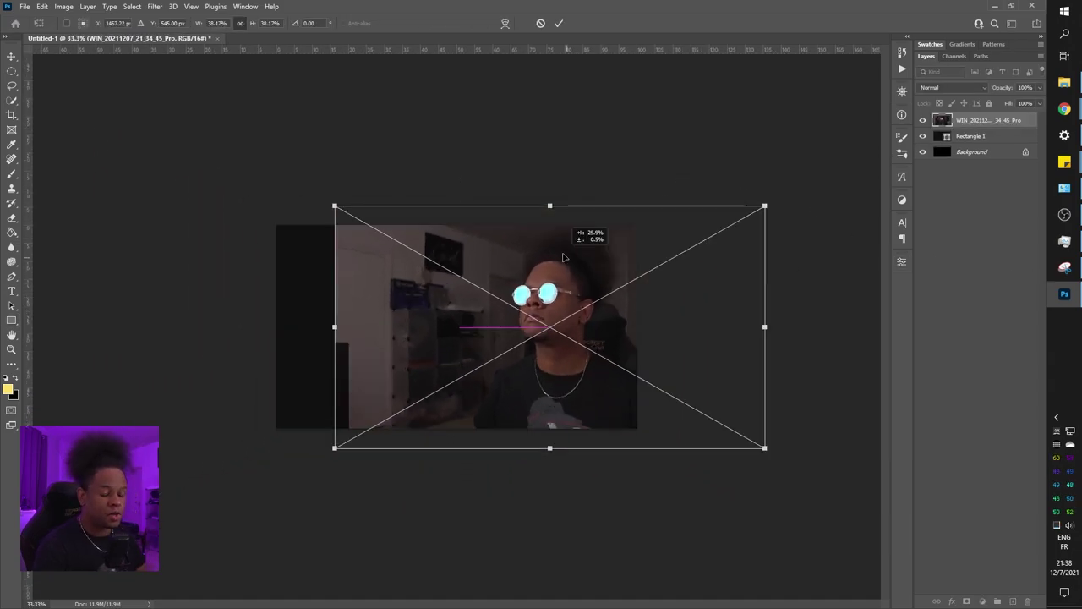
pyautogui.moveTo(559, 254); pyautogui.dragTo(547, 257)
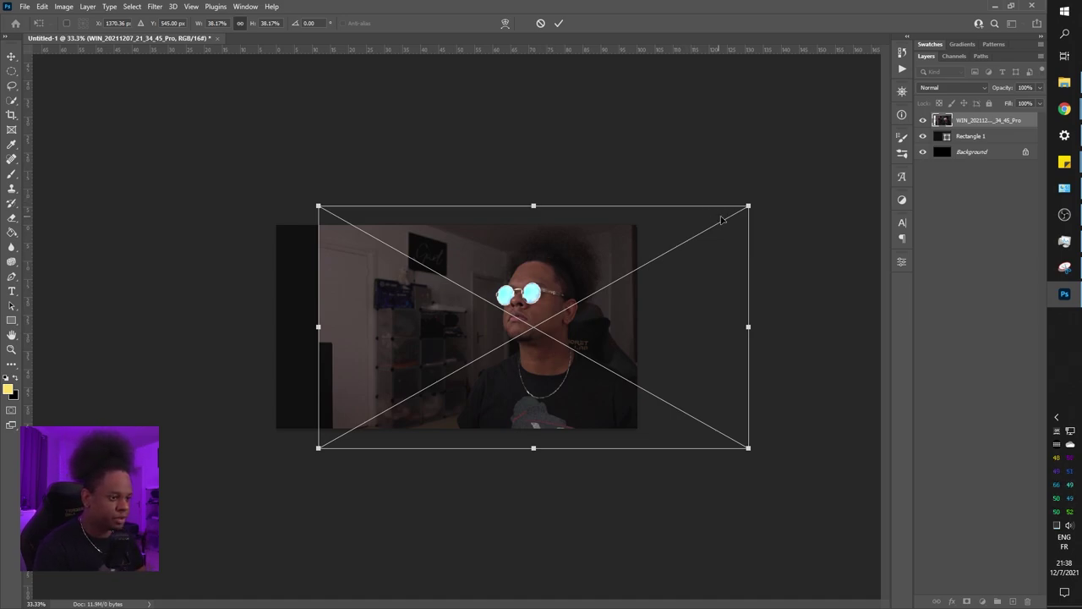
pyautogui.moveTo(497, 330); pyautogui.dragTo(489, 336)
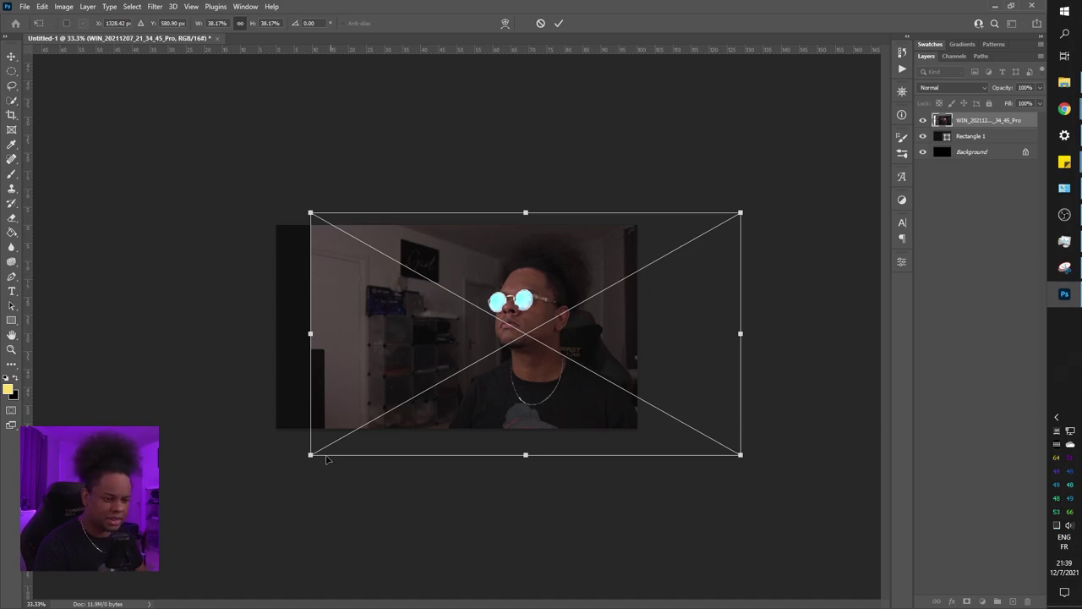
pyautogui.moveTo(309, 455); pyautogui.dragTo(309, 505)
pyautogui.moveTo(504, 395); pyautogui.dragTo(508, 397)
pyautogui.press('Return')
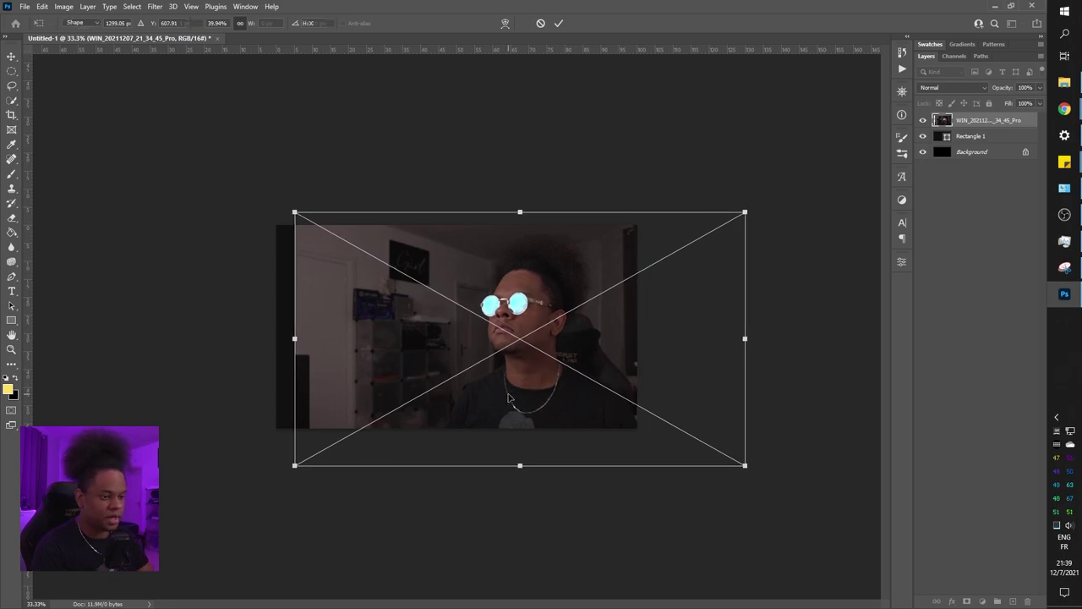
# Add a Black & White adjustment layer clipped to the webcam photo, then reselect the photo layer
pyautogui.press('u')
pyautogui.hotkey('ctrl', '+')
pyautogui.hotkey('ctrl', '+')
pyautogui.hotkey('ctrl', '+')
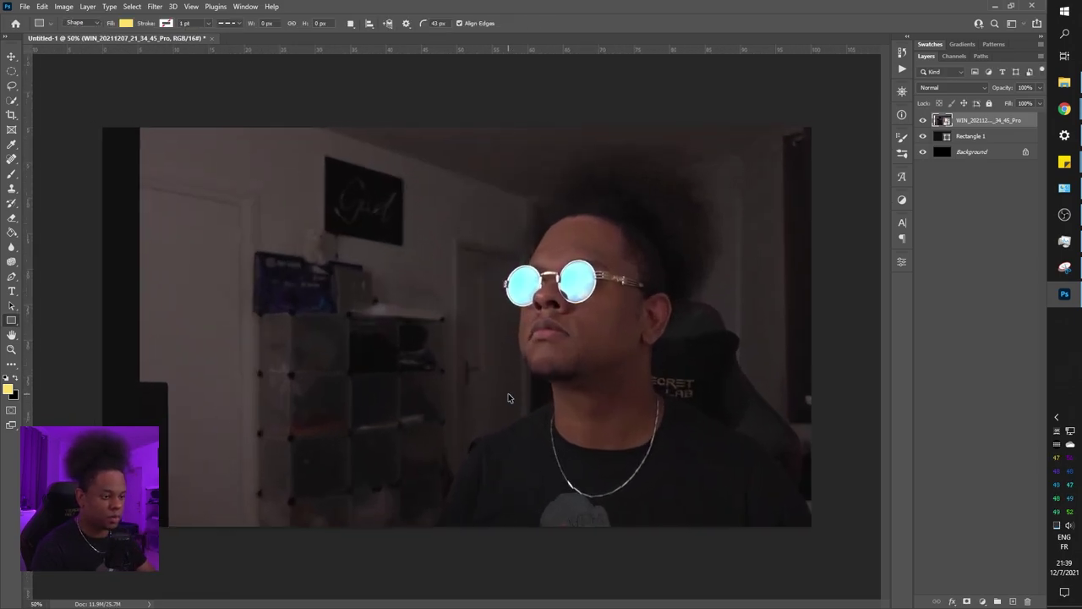
pyautogui.hotkey('ctrl', '-')
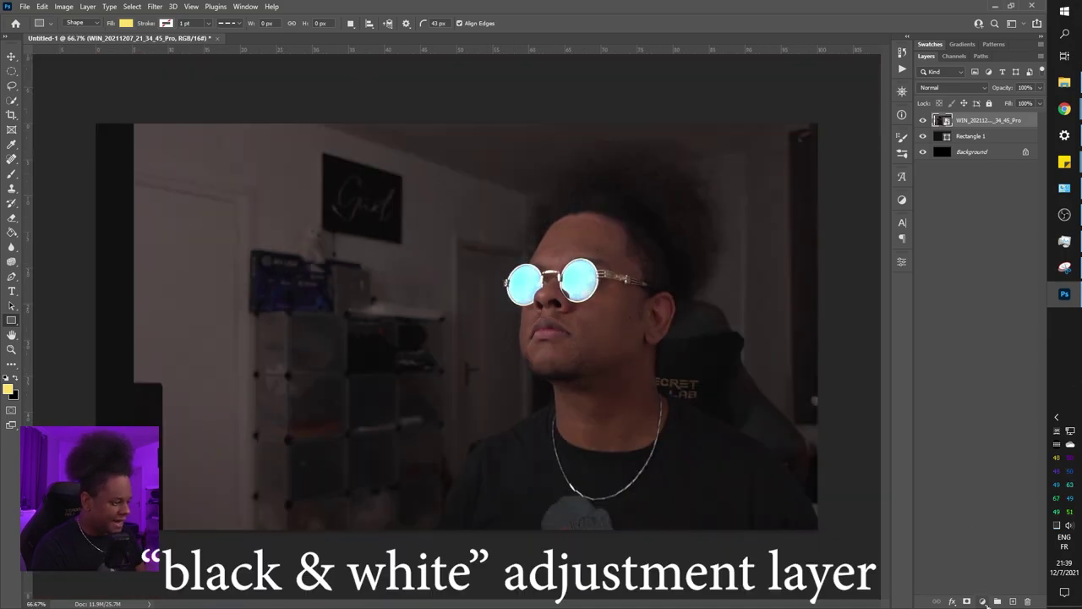
pyautogui.click(982, 602)
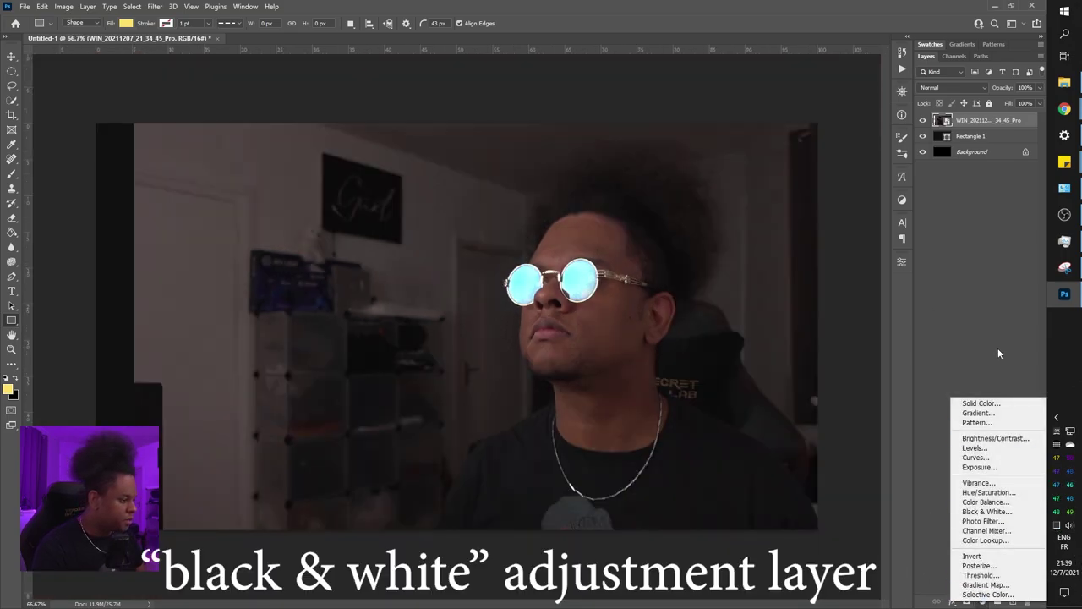
pyautogui.click(981, 512)
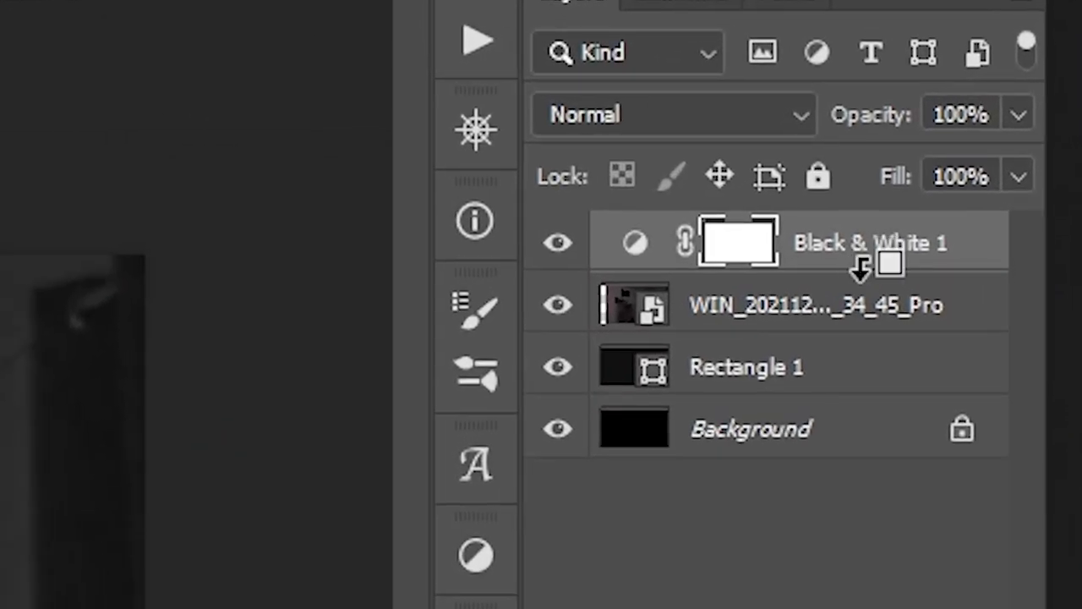
pyautogui.keyDown('alt'); pyautogui.click(861, 267); pyautogui.keyUp('alt')
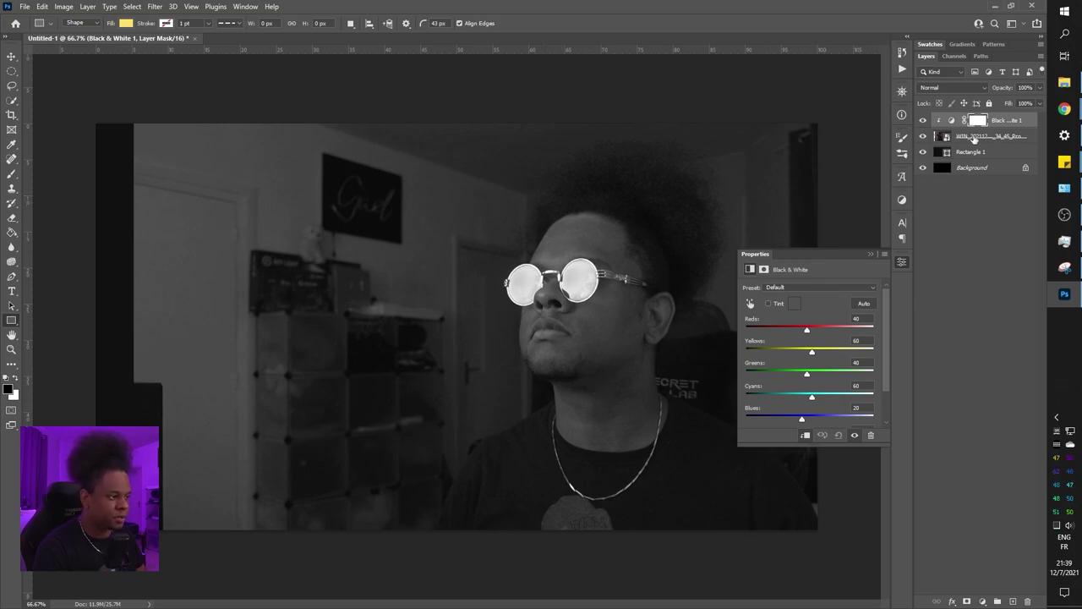
pyautogui.click(976, 137)
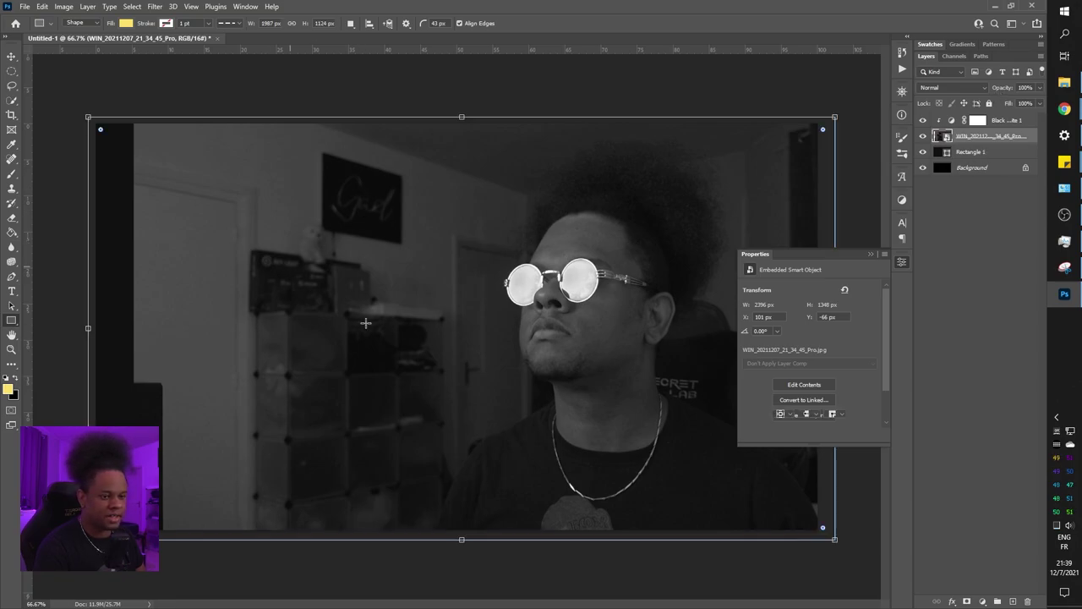
# Add empty Layer 1 above Rectangle 1, test and undo a brush stroke, then reselect the photo layer
pyautogui.click(972, 152)
pyautogui.click(1013, 601)
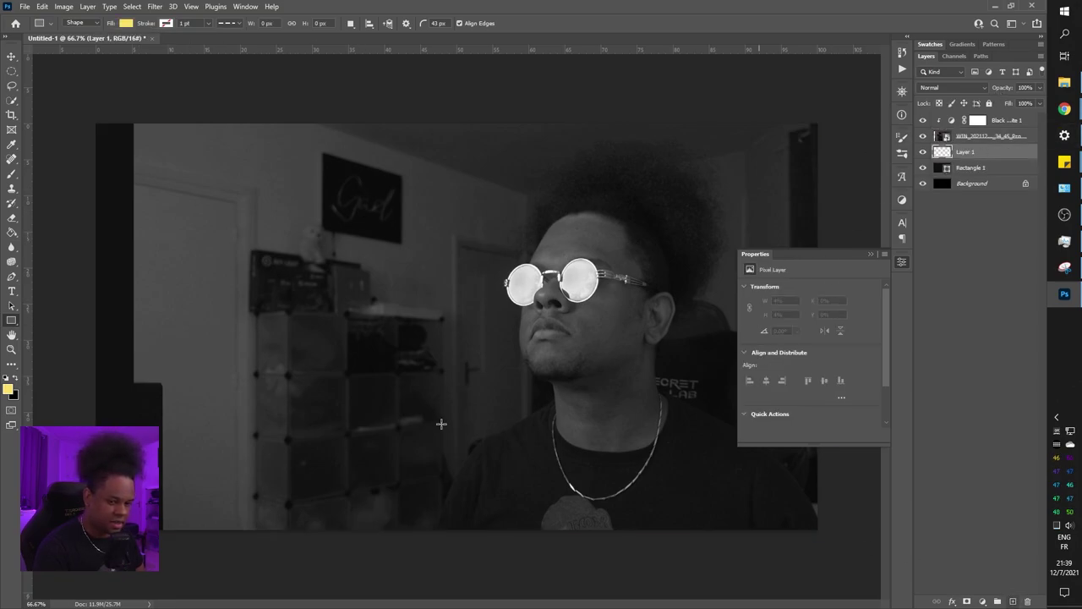
pyautogui.press('b')
pyautogui.moveTo(127, 174); pyautogui.dragTo(127, 264)
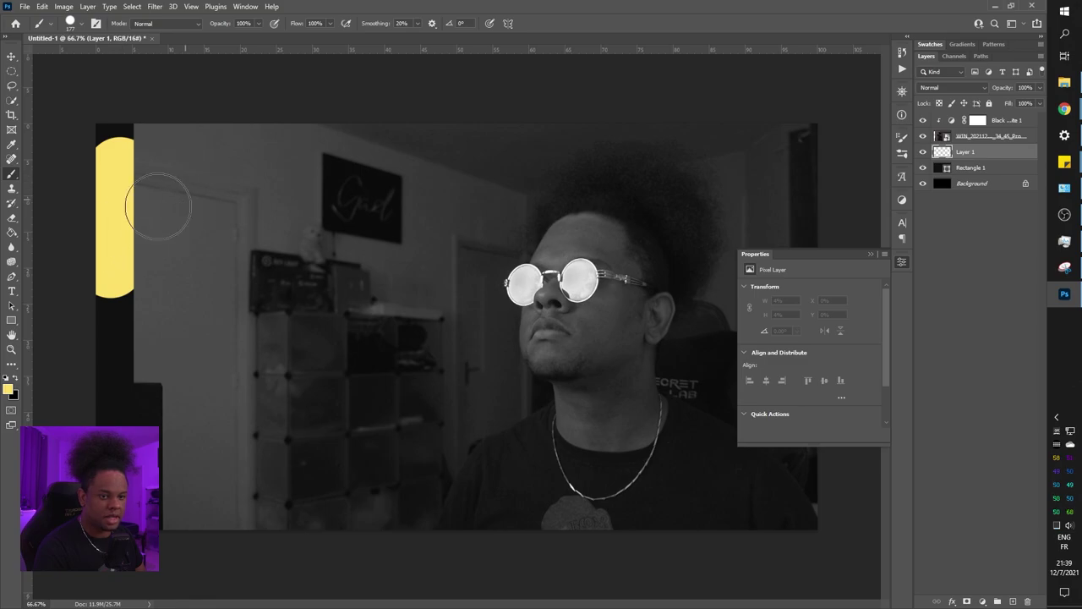
pyautogui.hotkey('ctrl', 'z')
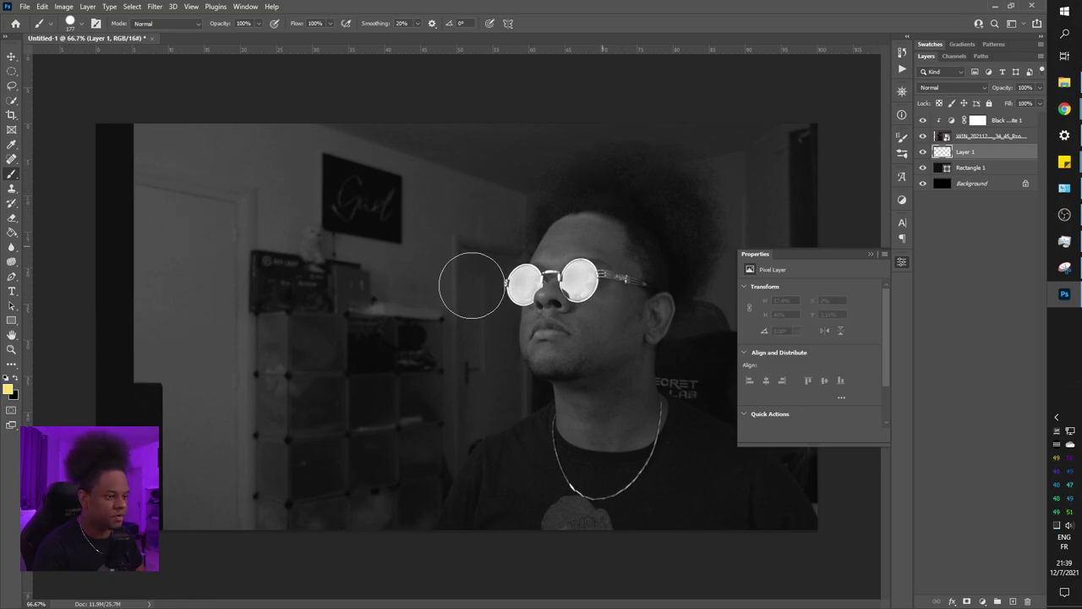
pyautogui.click(1006, 127)
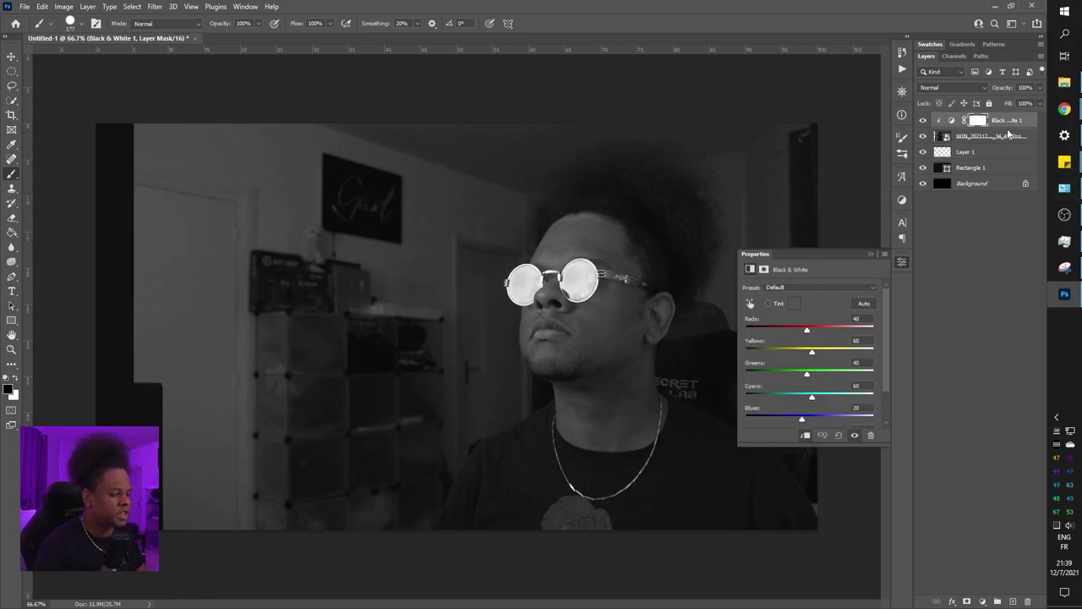
pyautogui.click(996, 141)
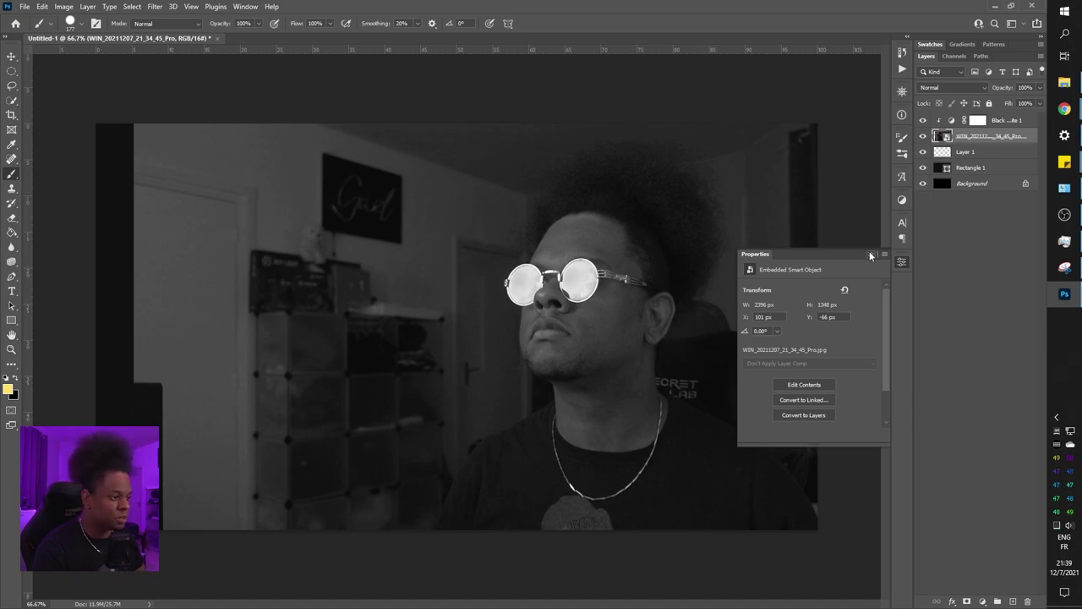
# Use Select Subject with the Quick Selection tool to outline the man's hair, head and shoulders
pyautogui.click(870, 255)
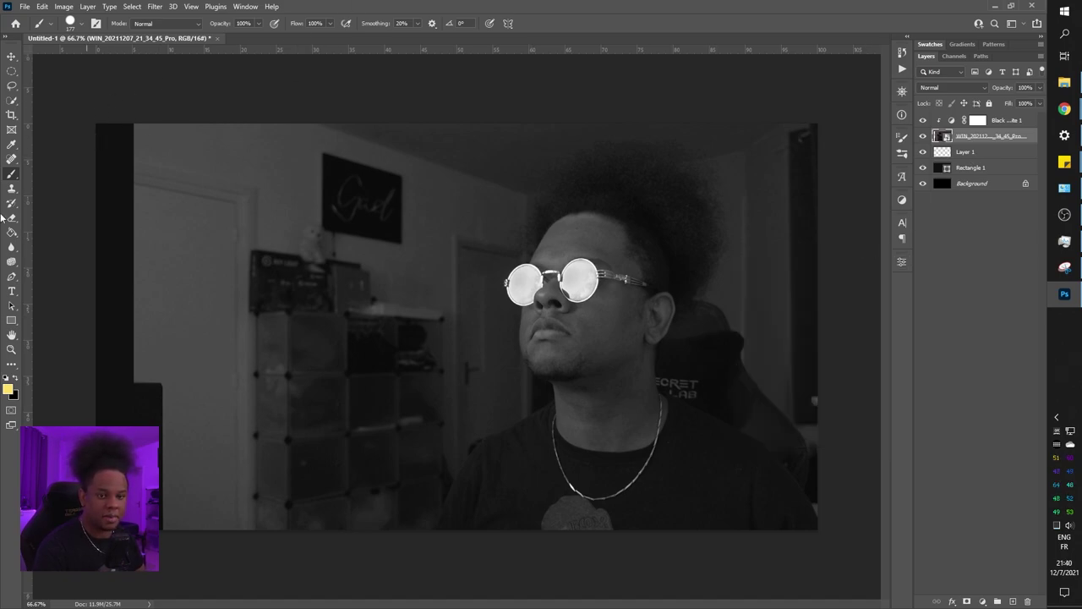
pyautogui.click(11, 101)
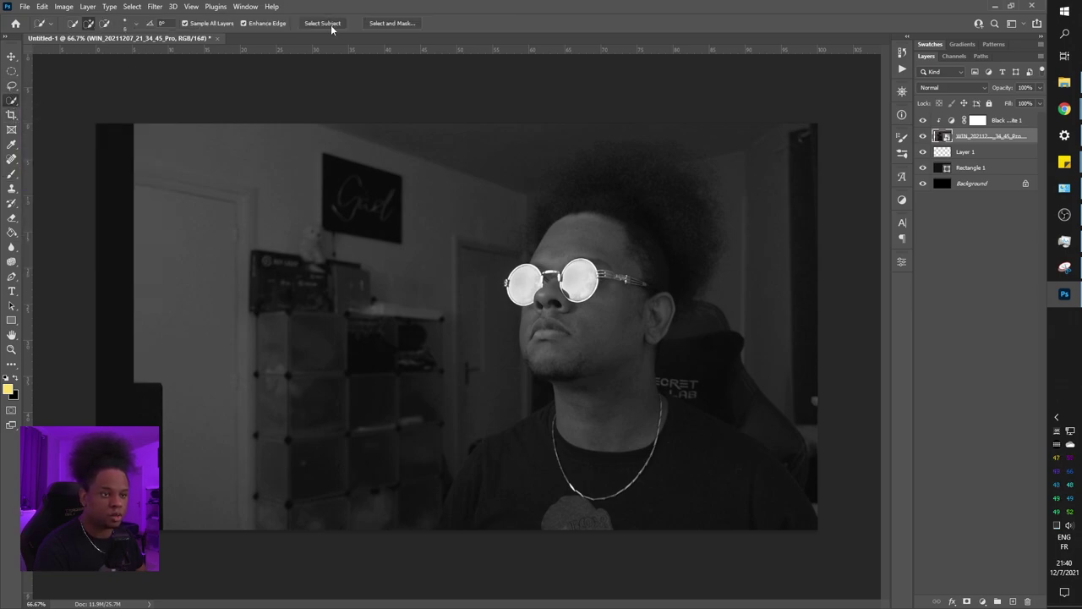
pyautogui.click(330, 24)
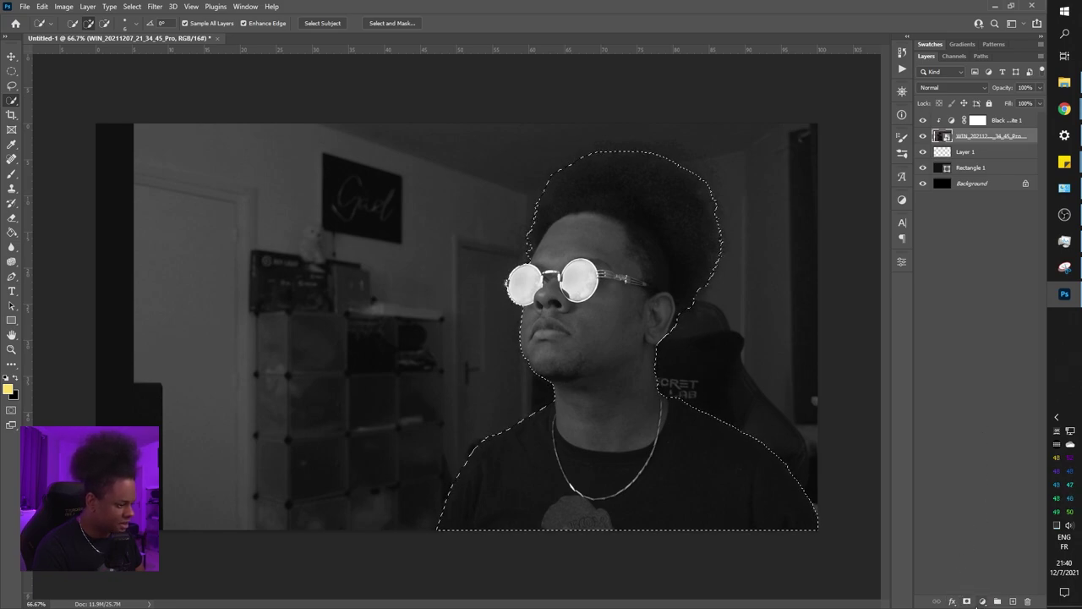
# Add a layer mask from the selection to hide the room, and briefly inspect the mask alone
pyautogui.click(966, 602)
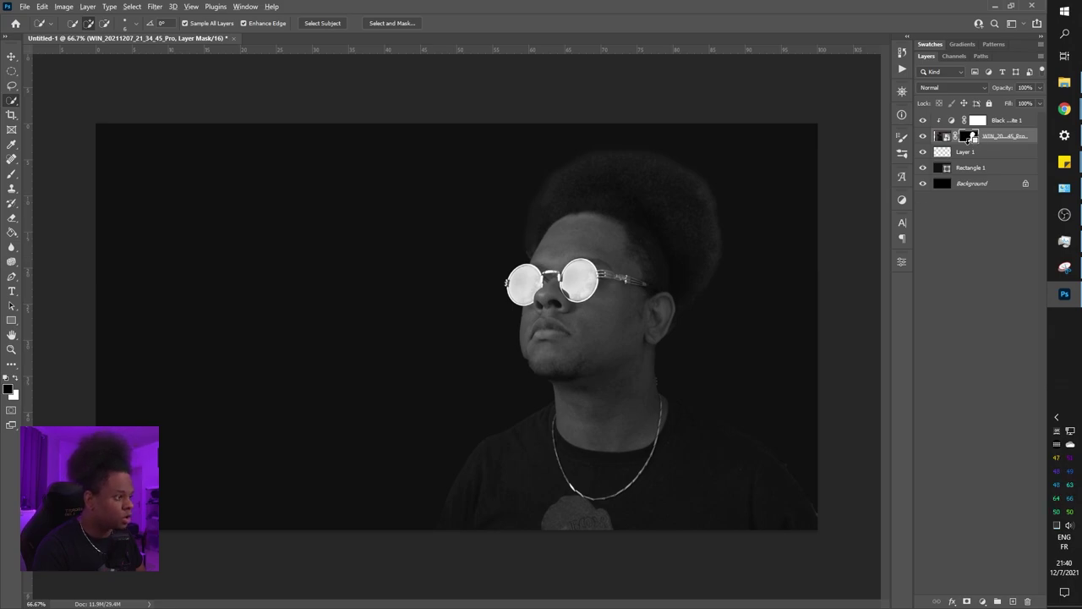
pyautogui.keyDown('alt'); pyautogui.click(972, 138); pyautogui.keyUp('alt')
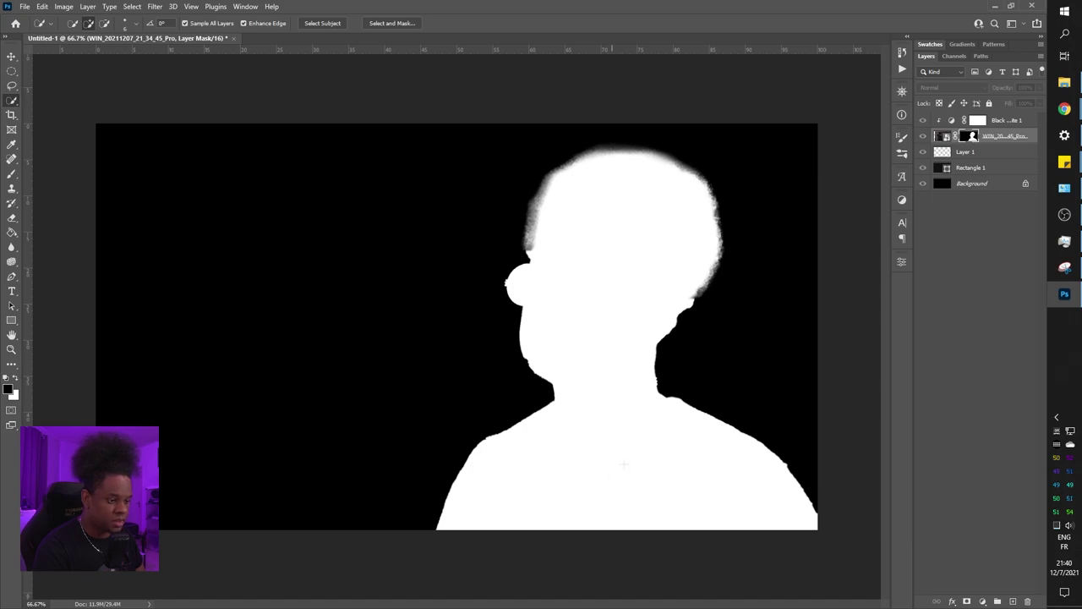
pyautogui.scroll(5, 418, 331)
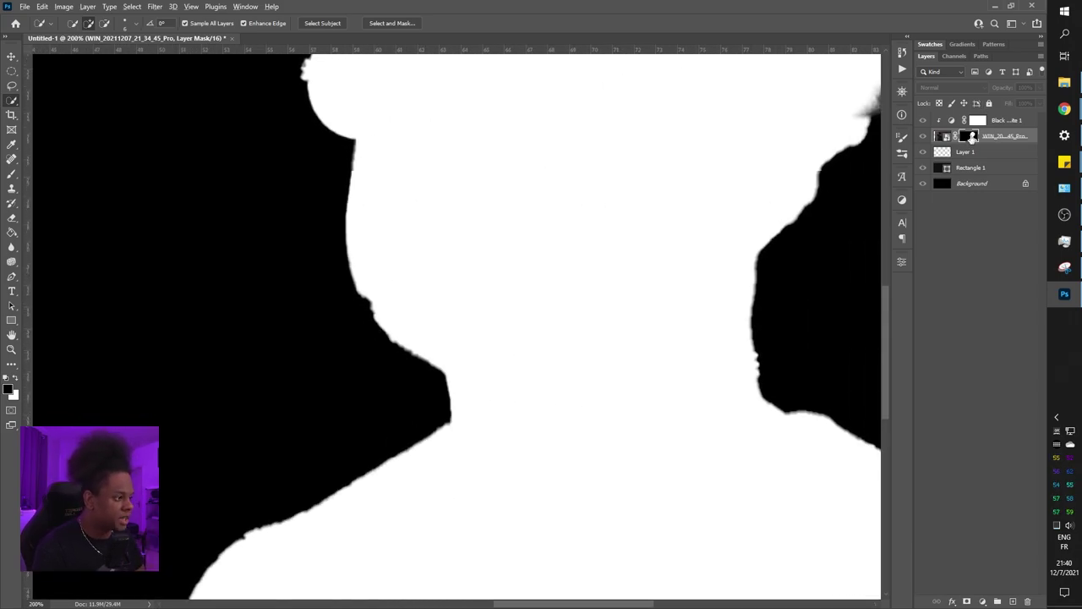
pyautogui.keyDown('alt'); pyautogui.click(972, 138); pyautogui.keyUp('alt')
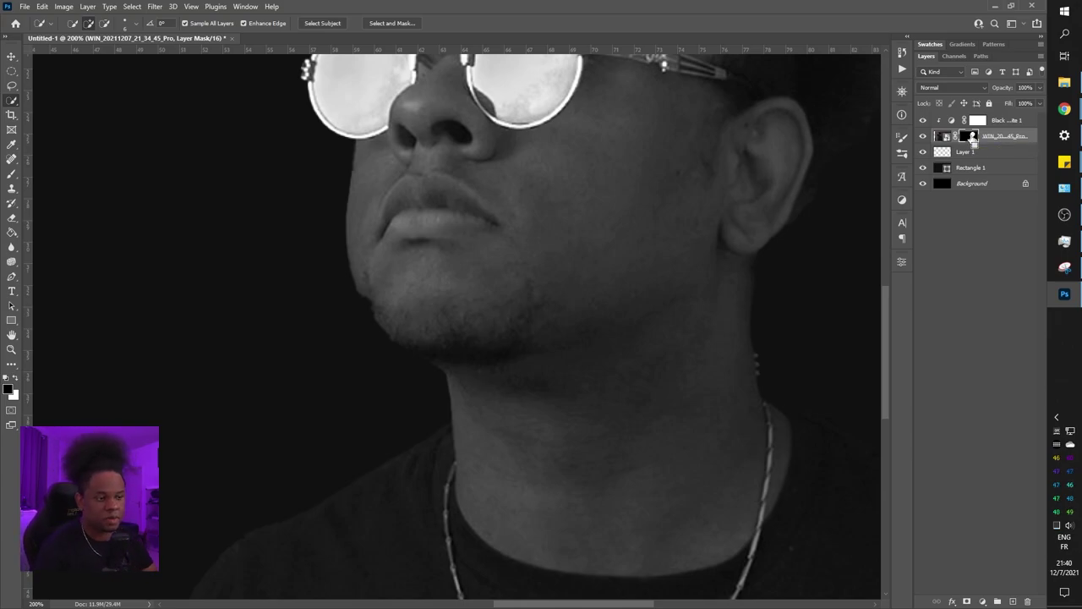
# Zoom in close on the lips and chin, ready for brush touch-ups on the mask
pyautogui.hotkey('ctrl', '0')
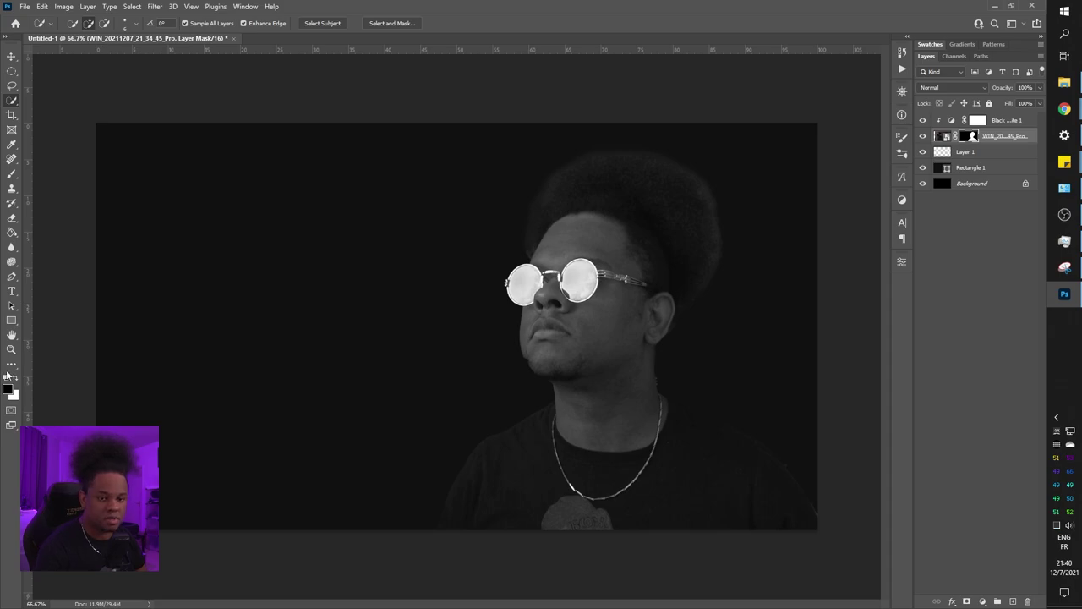
pyautogui.hotkey('ctrl', '+')
pyautogui.hotkey('ctrl', '+')
pyautogui.hotkey('ctrl', '+')
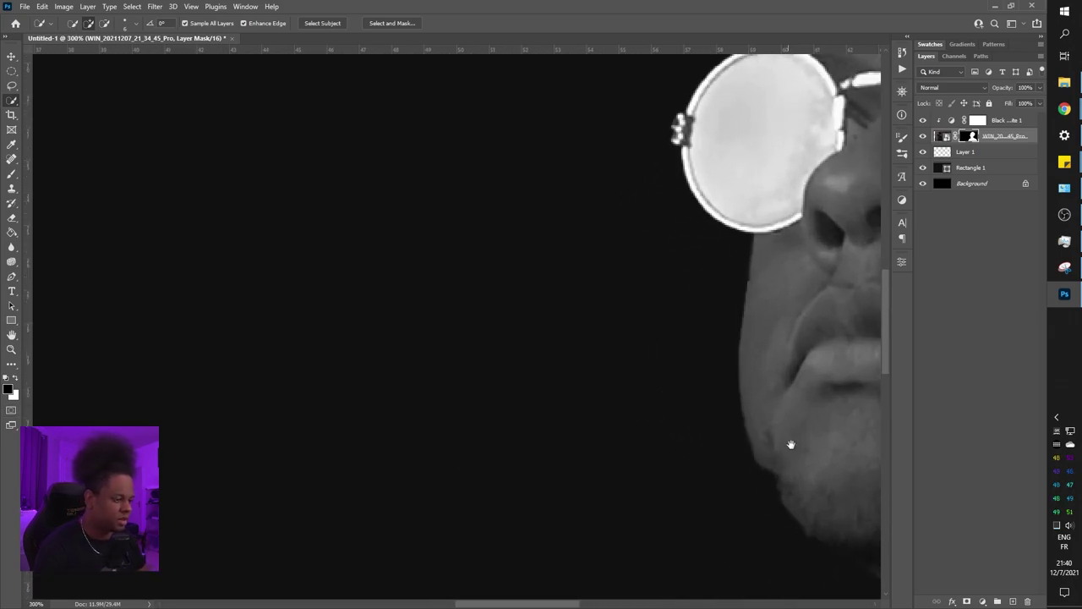
pyautogui.moveTo(791, 444)
pyautogui.mouseDown()
pyautogui.moveTo(637, 374)
pyautogui.moveTo(609, 389)
pyautogui.mouseUp()
pyautogui.press('b')
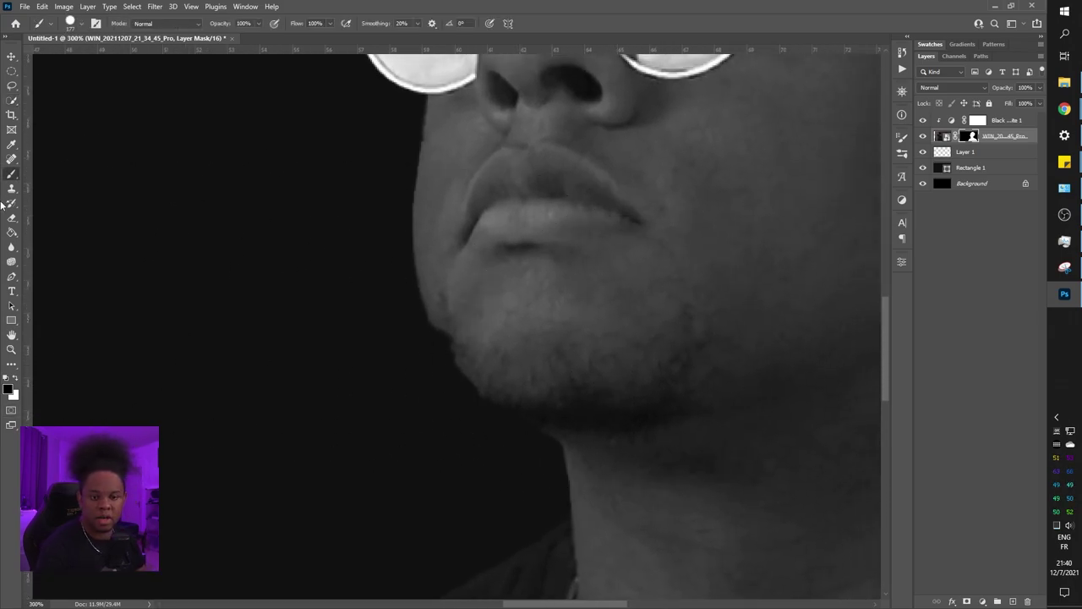
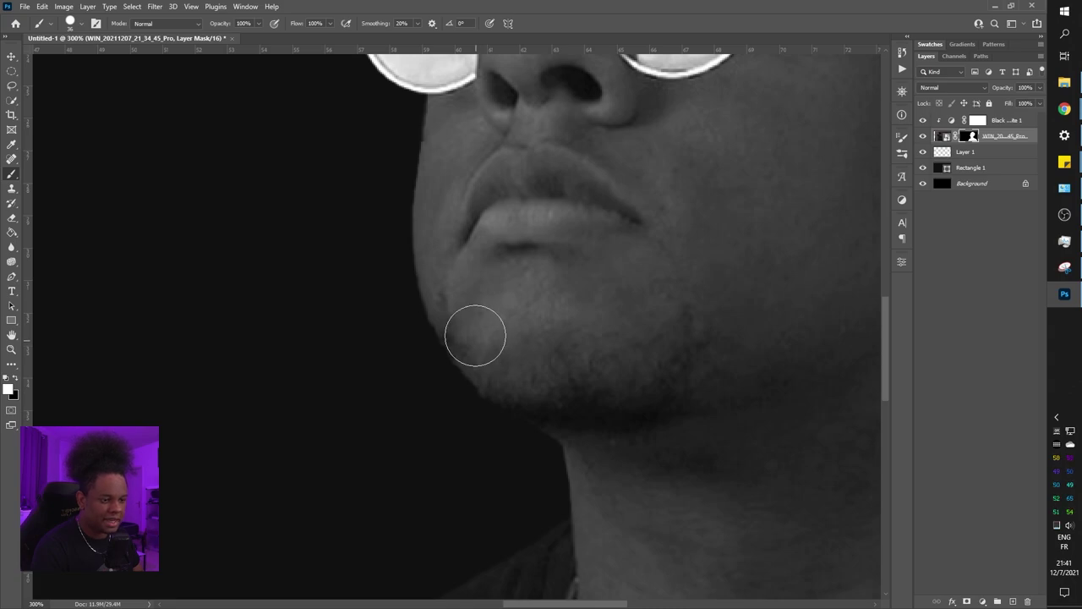
# Move across the glasses and forehead to the ear and neck, with black set for hiding mask areas
pyautogui.moveTo(485, 160)
pyautogui.mouseDown()
pyautogui.moveTo(519, 449)
pyautogui.moveTo(613, 430)
pyautogui.moveTo(603, 417)
pyautogui.mouseUp()
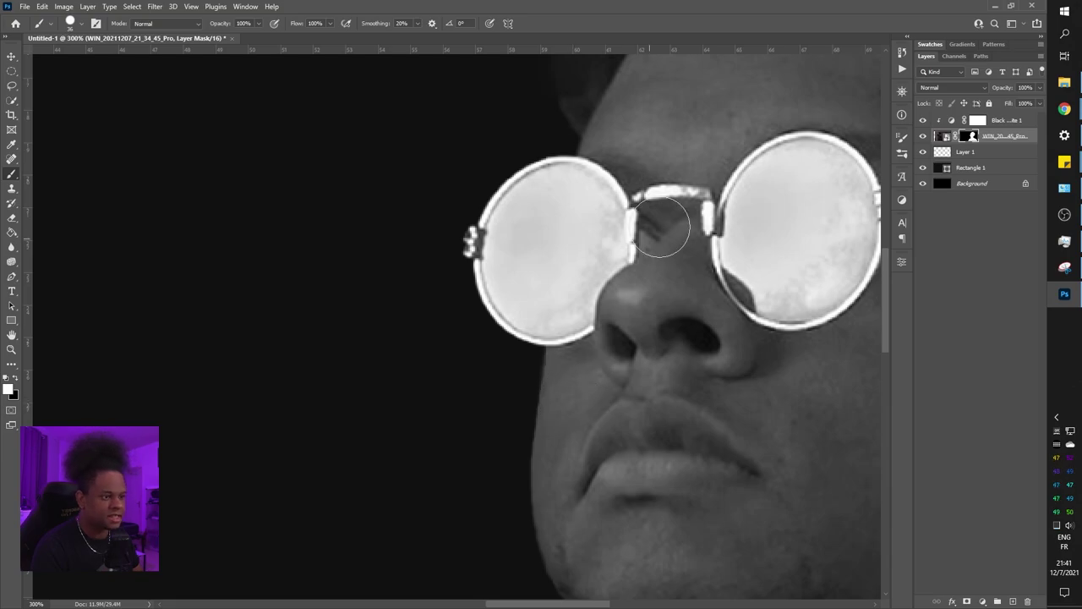
pyautogui.moveTo(674, 179); pyautogui.dragTo(567, 485)
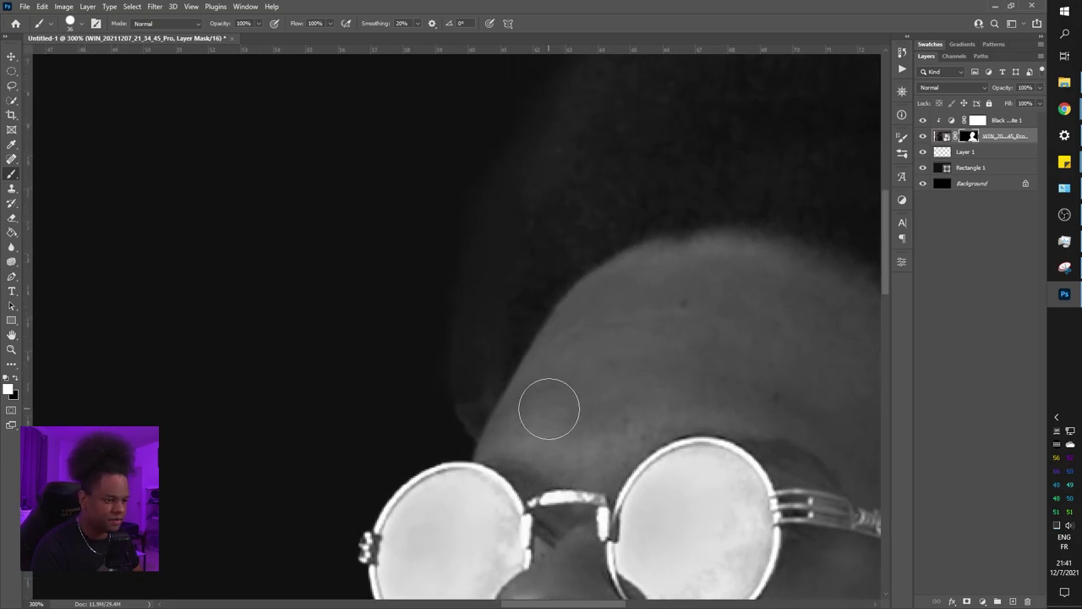
pyautogui.moveTo(768, 435)
pyautogui.mouseDown()
pyautogui.moveTo(572, 242)
pyautogui.moveTo(588, 406)
pyautogui.moveTo(713, 225)
pyautogui.mouseUp()
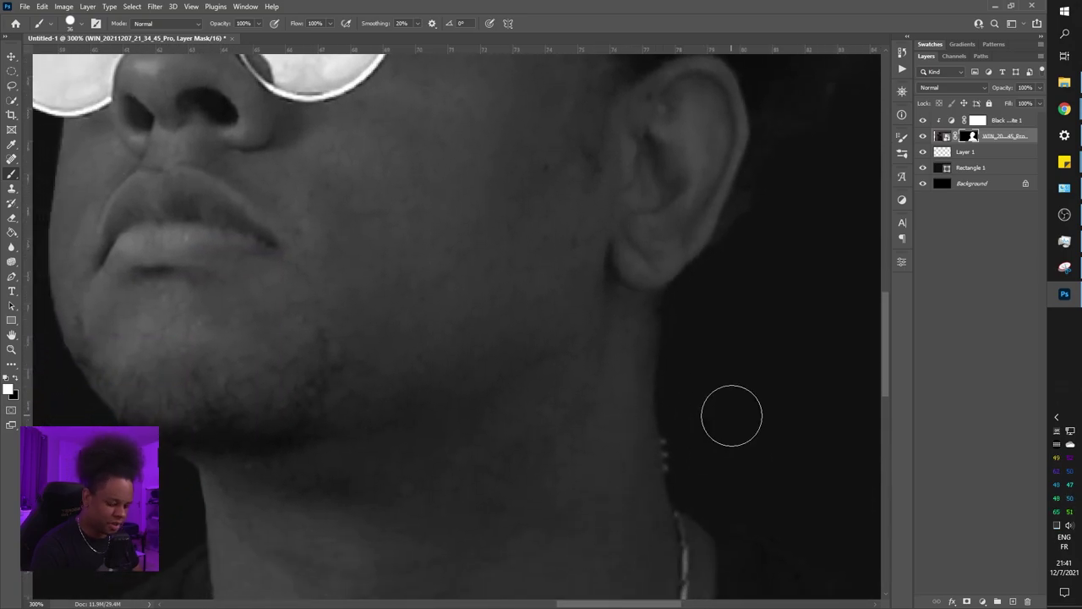
pyautogui.press('x')
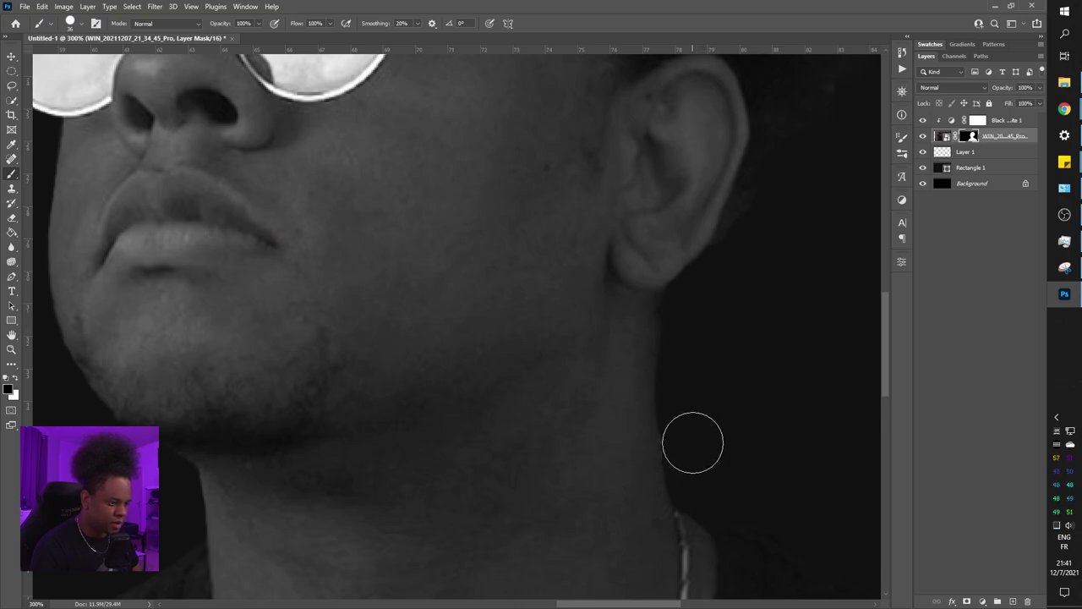
pyautogui.scroll(-8, 556, 495)
pyautogui.hscroll(6, 555, 496)
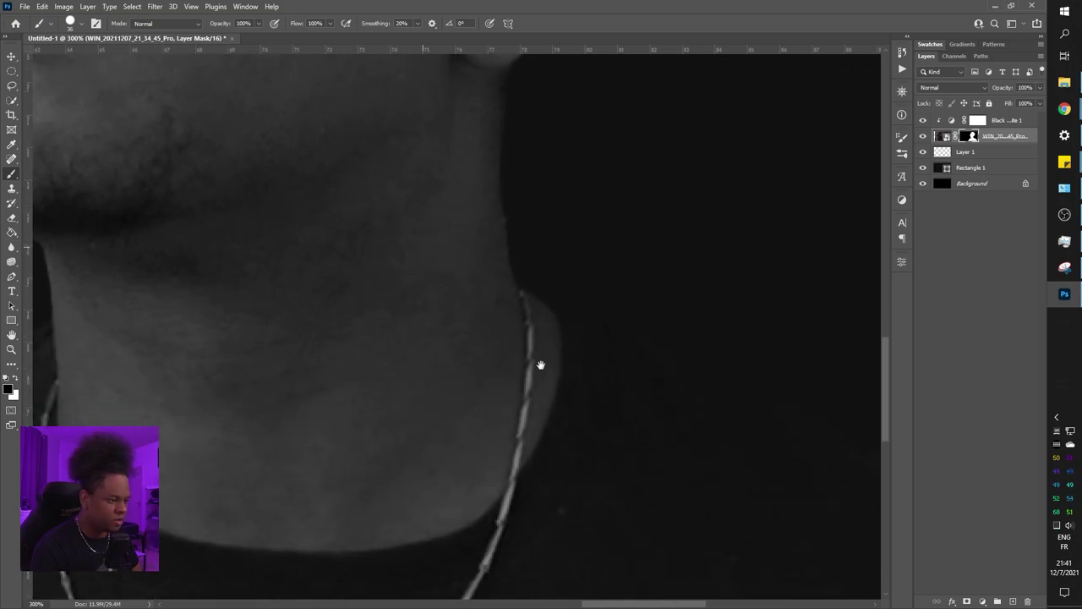
pyautogui.hscroll(10, 749, 452)
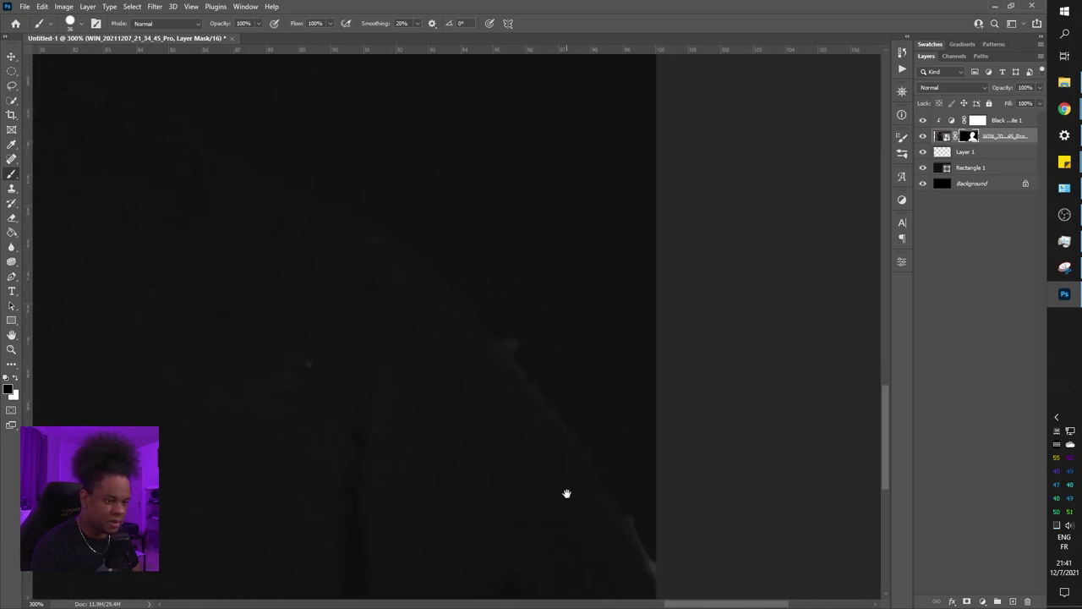
# Touch up the mask along the shoulder edge in white, then fit the whole portrait to review it
pyautogui.press('x')
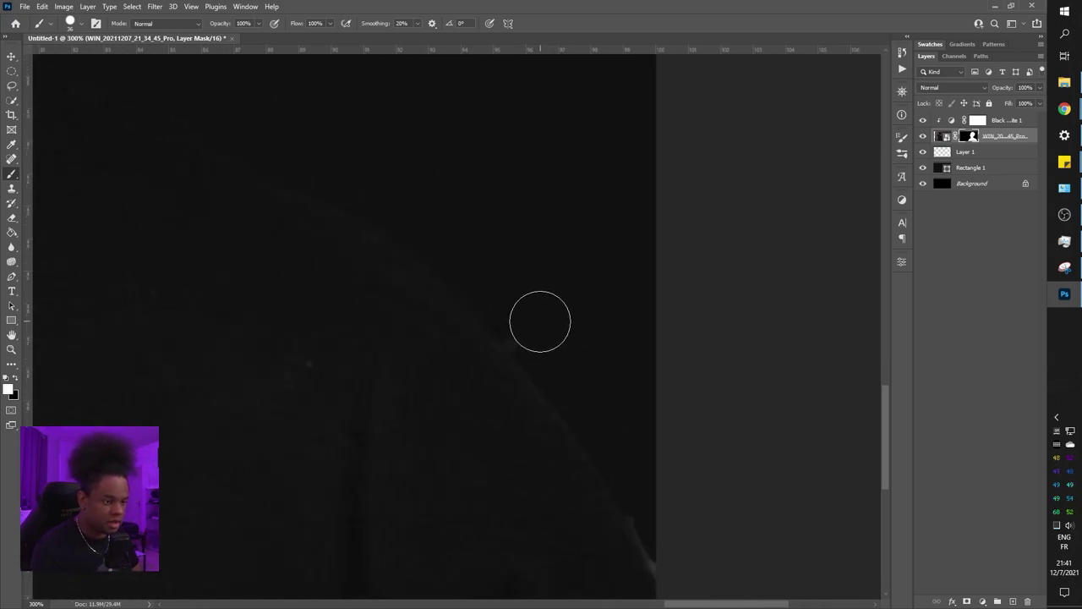
pyautogui.moveTo(532, 310); pyautogui.dragTo(539, 322)
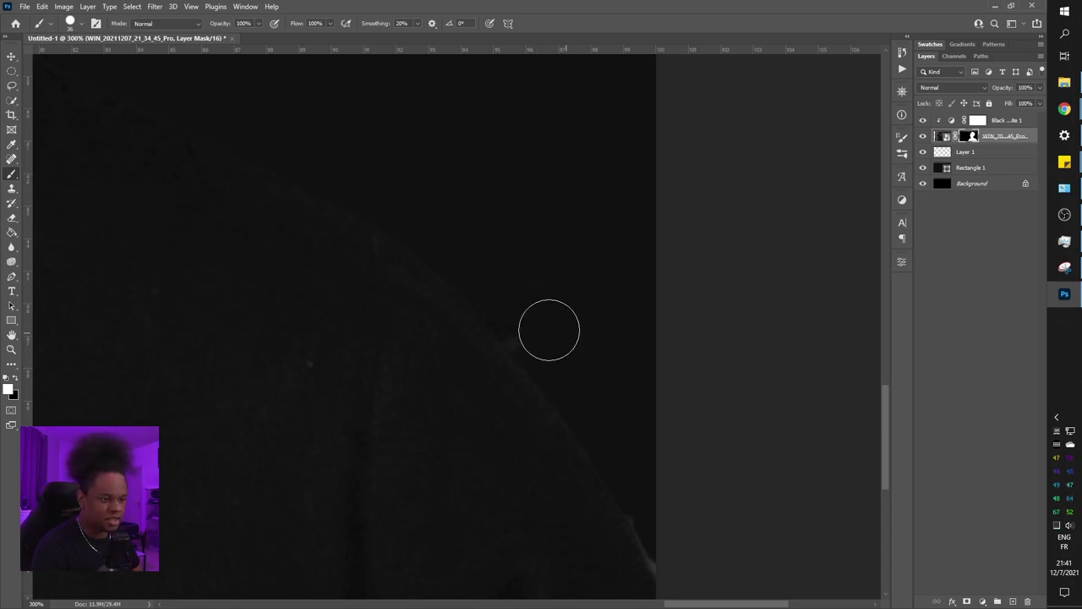
pyautogui.press('x')
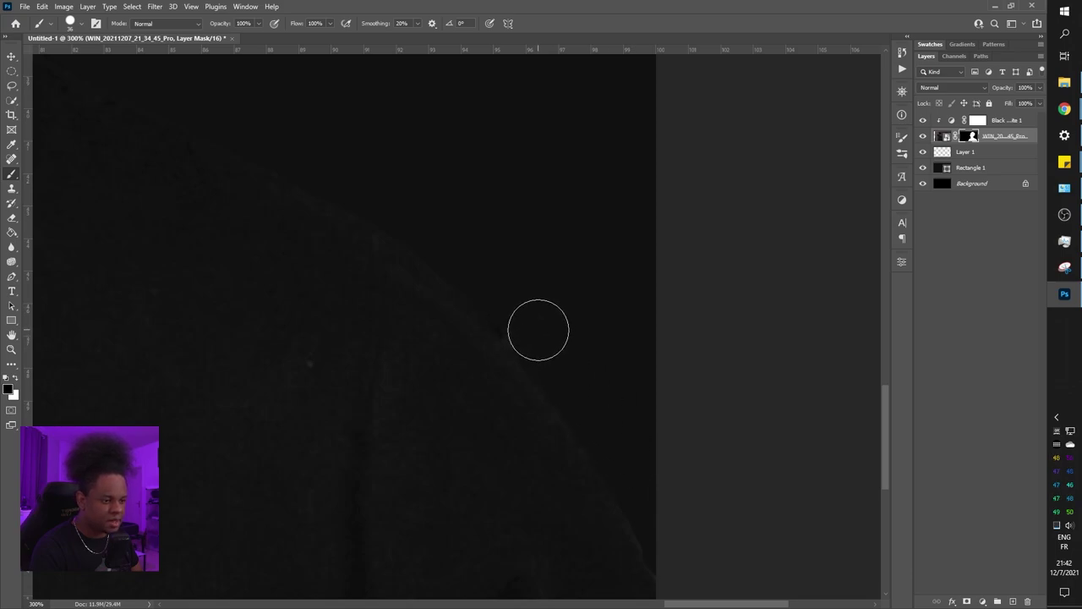
pyautogui.moveTo(330, 307); pyautogui.dragTo(576, 434)
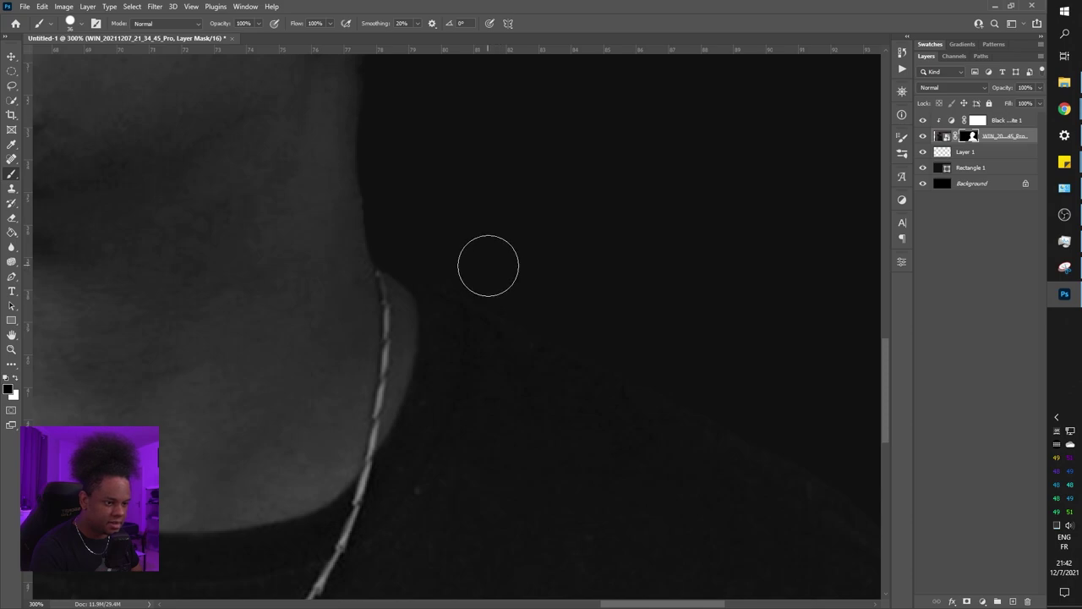
pyautogui.hotkey('ctrl', '1')
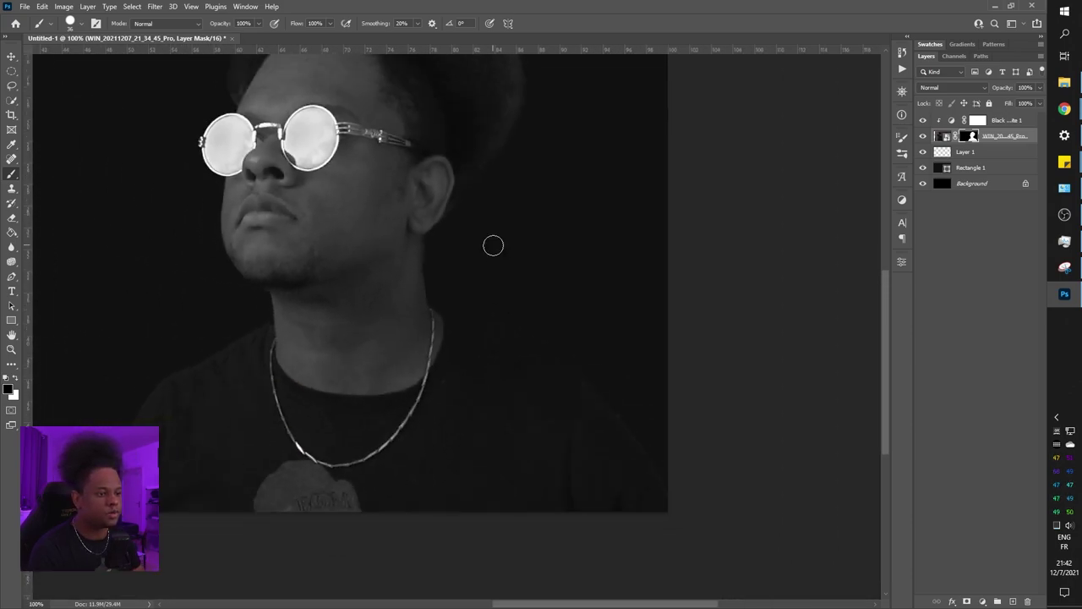
pyautogui.moveTo(339, 254); pyautogui.dragTo(430, 434)
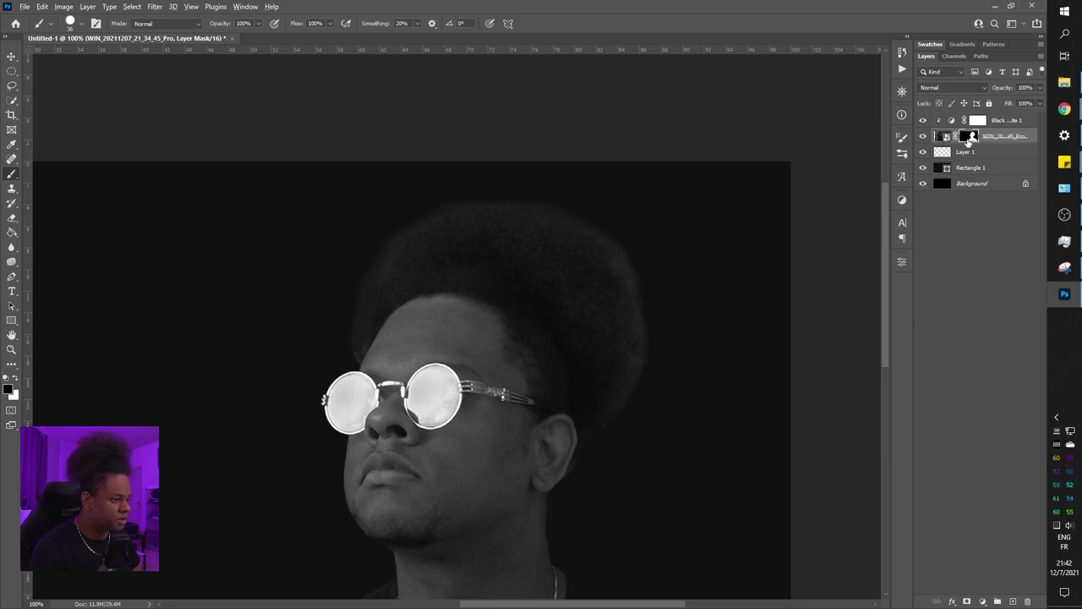
# Add a Curves layer clipped to Black & White 1 and pull its midpoint down to darken the portrait
pyautogui.keyDown('alt'); pyautogui.click(971, 137); pyautogui.keyUp('alt')
pyautogui.keyDown('alt'); pyautogui.click(970, 137); pyautogui.keyUp('alt')
pyautogui.click(1014, 121)
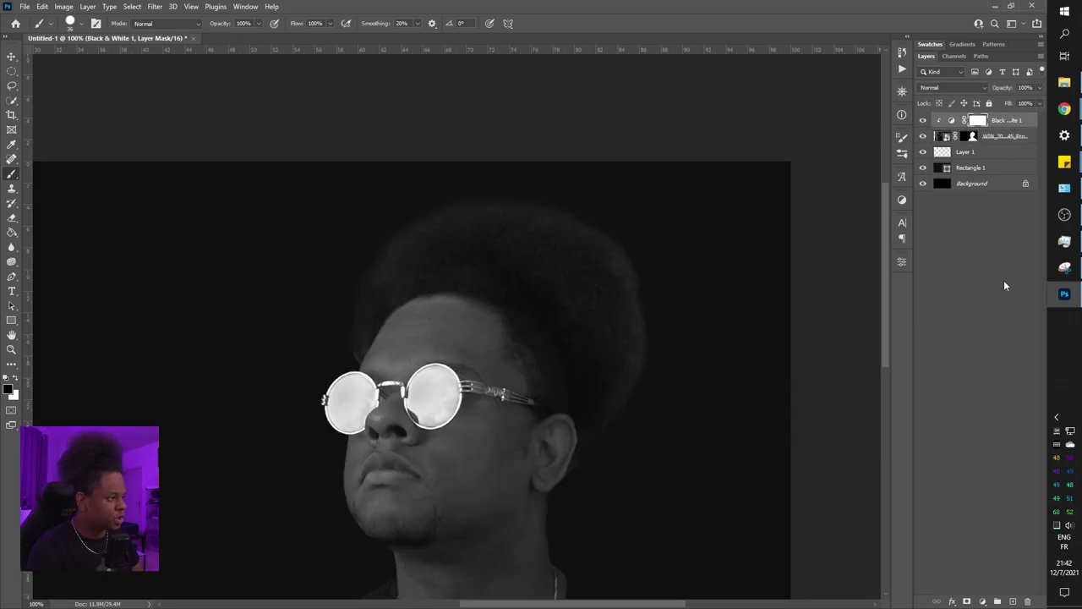
pyautogui.click(982, 601)
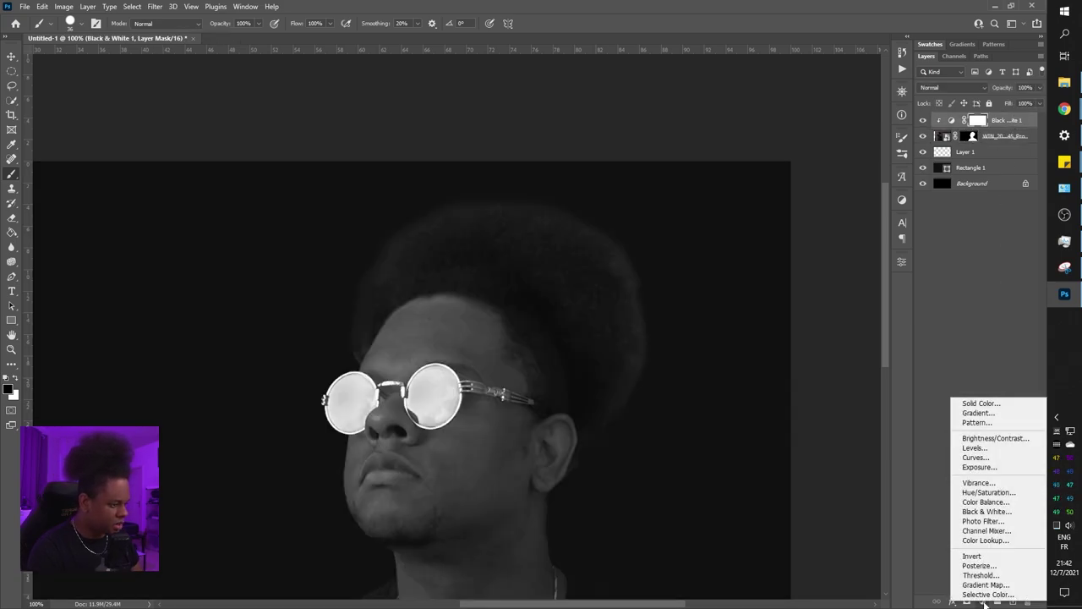
pyautogui.click(974, 457)
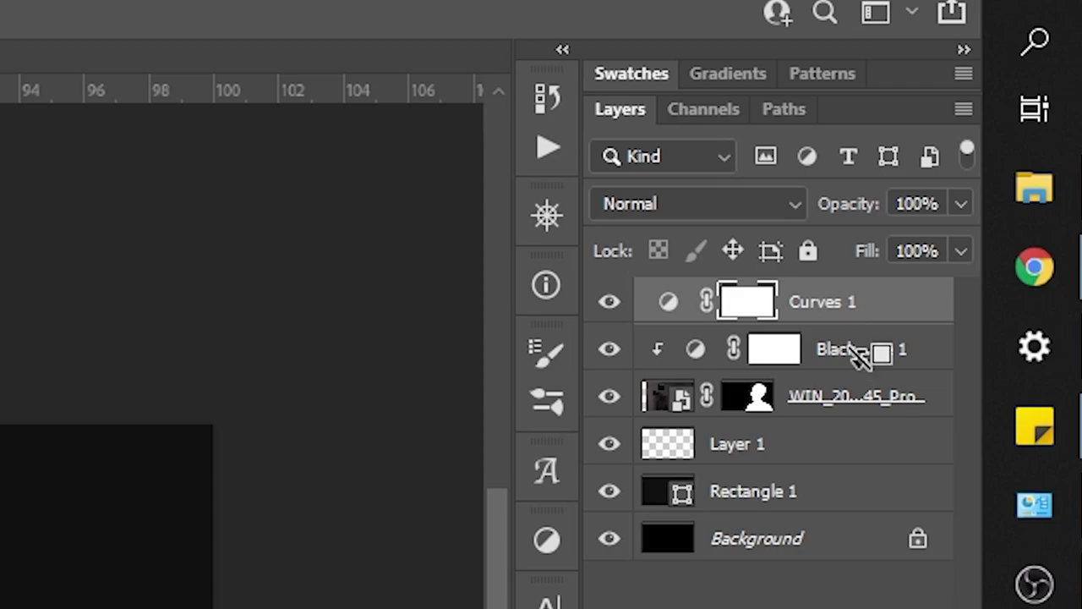
pyautogui.keyDown('alt'); pyautogui.click(869, 315); pyautogui.keyUp('alt')
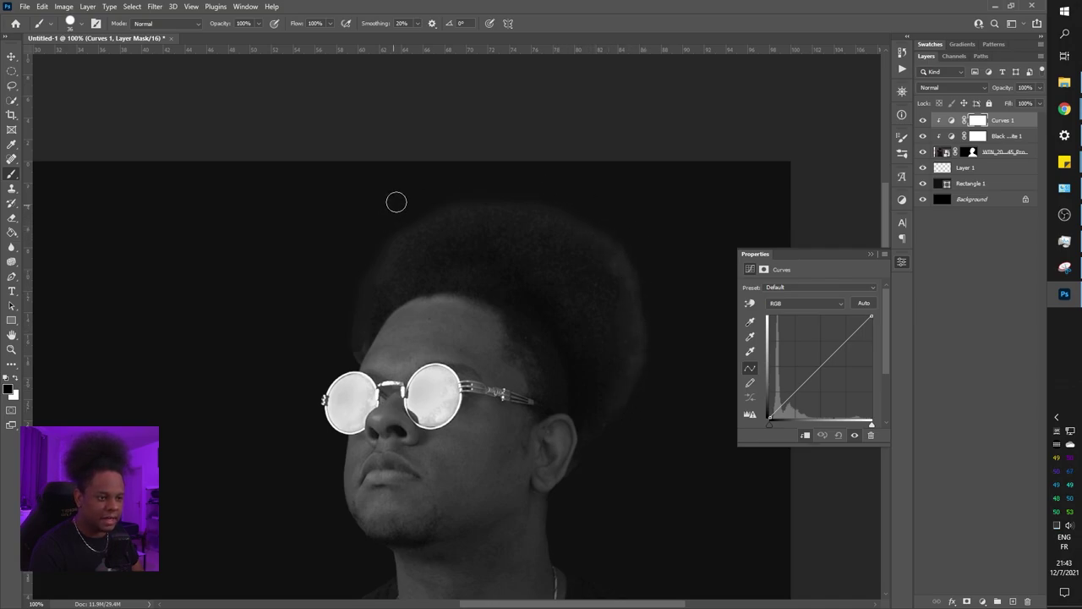
pyautogui.moveTo(822, 363); pyautogui.dragTo(828, 377)
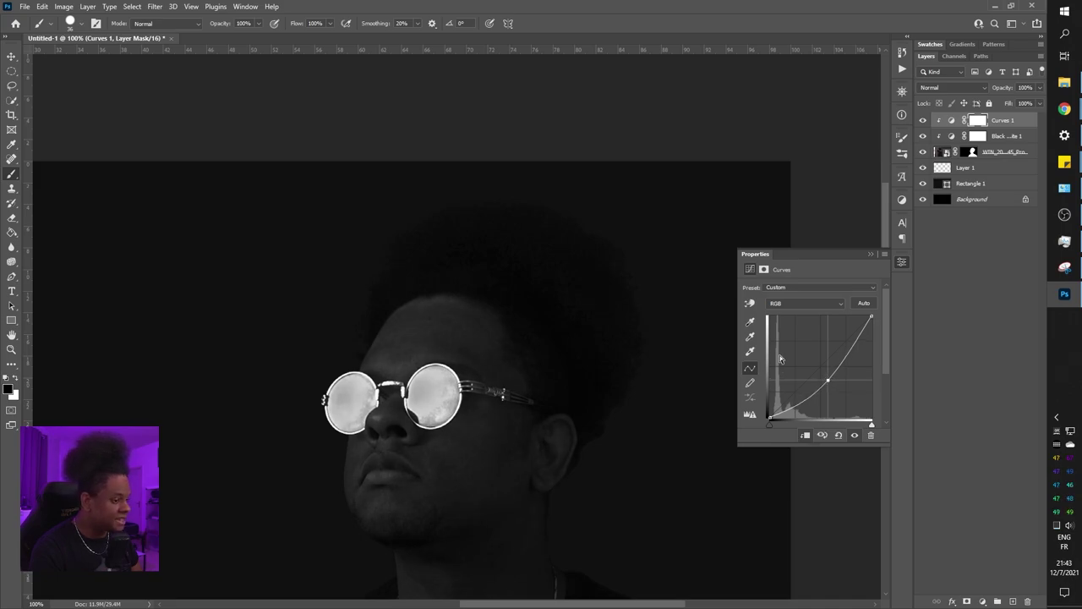
pyautogui.hotkey('ctrl', '-')
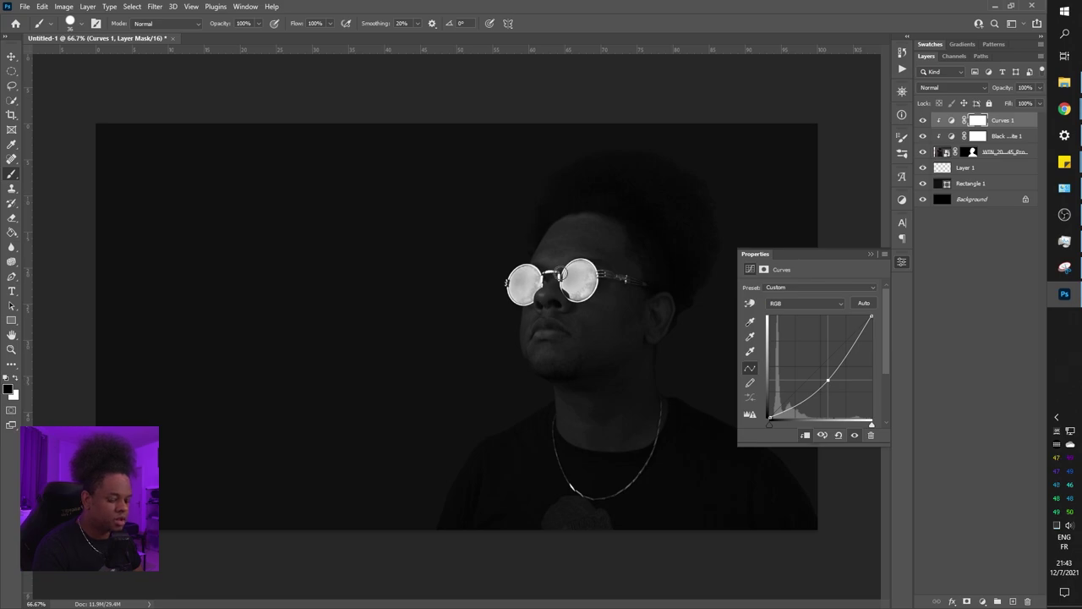
# On the Curves mask, set a 259 px soft round brush with 0% hardness and 8% opacity
pyautogui.click(978, 122)
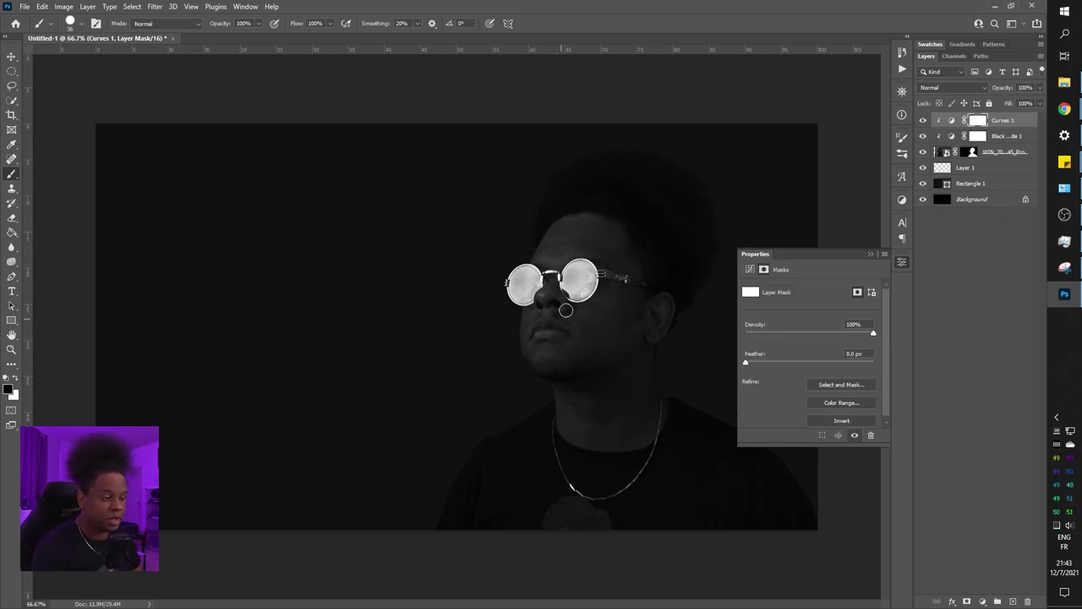
pyautogui.rightClick(577, 271)
pyautogui.click(668, 282)
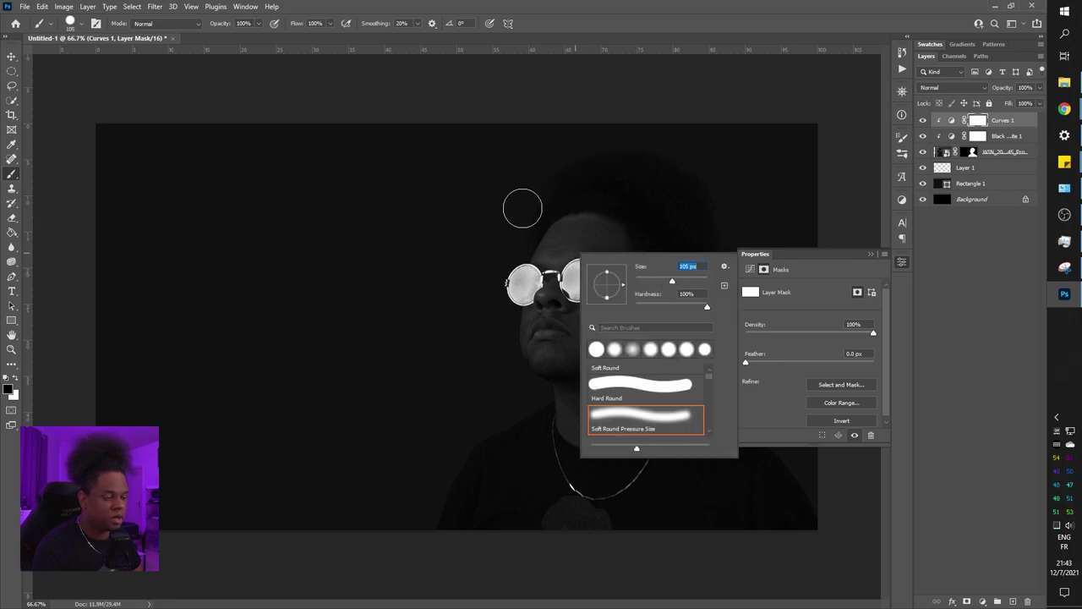
pyautogui.write('259')
pyautogui.press('Tab')
pyautogui.write('0')
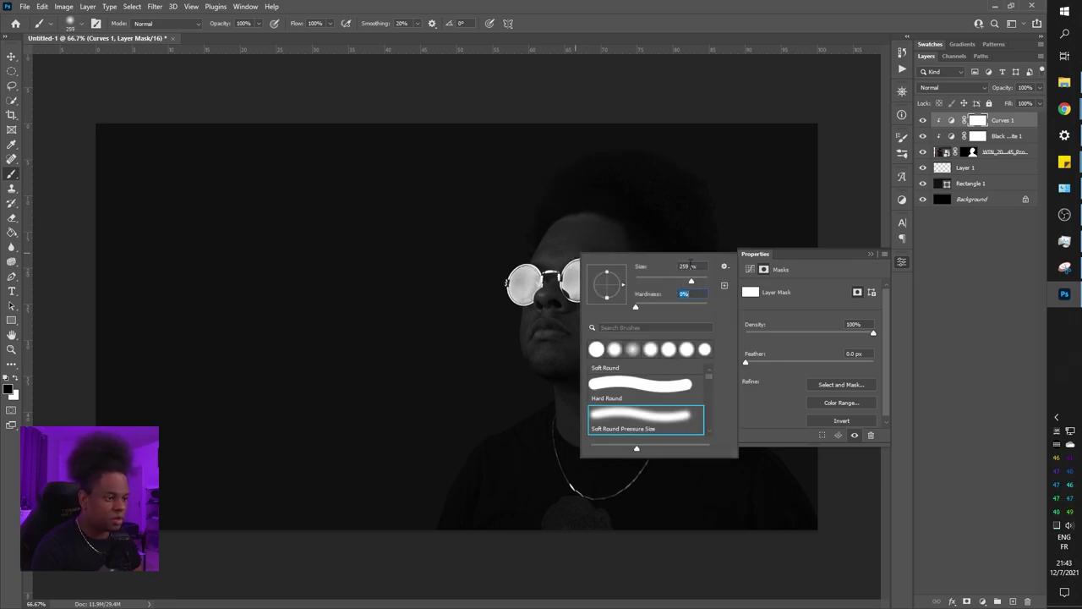
pyautogui.click(703, 282)
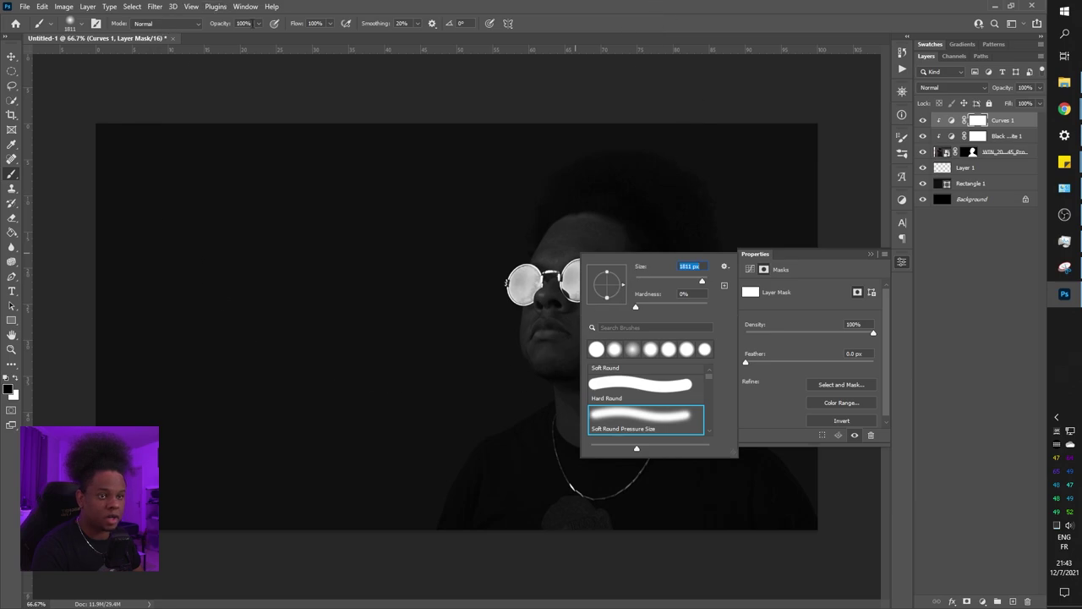
pyautogui.click(260, 24)
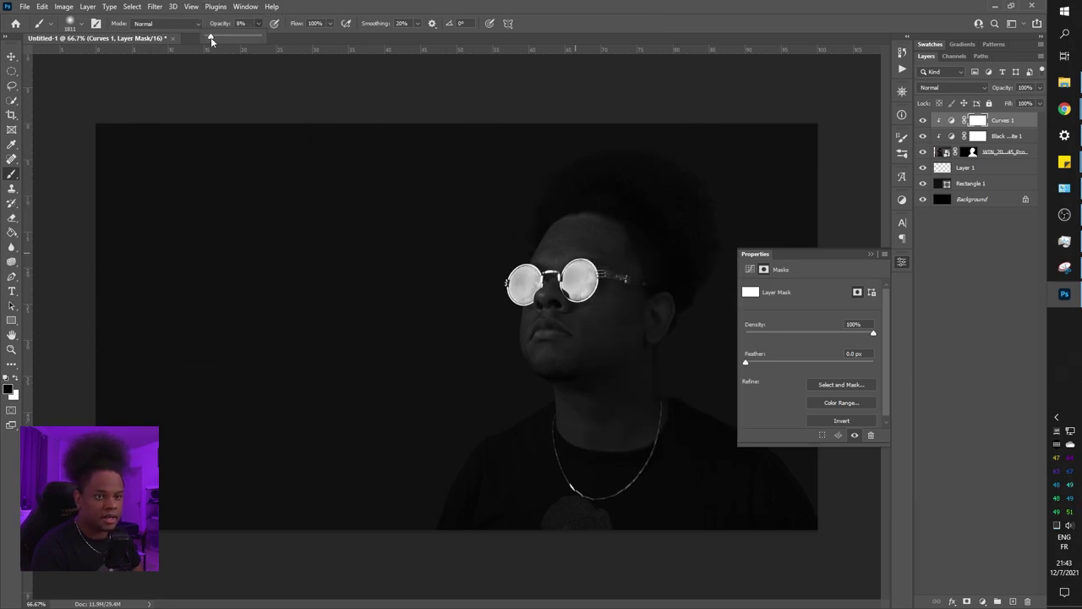
# Make the brush slightly smaller and check the face up close before returning to the full portrait
pyautogui.rightClick(626, 261)
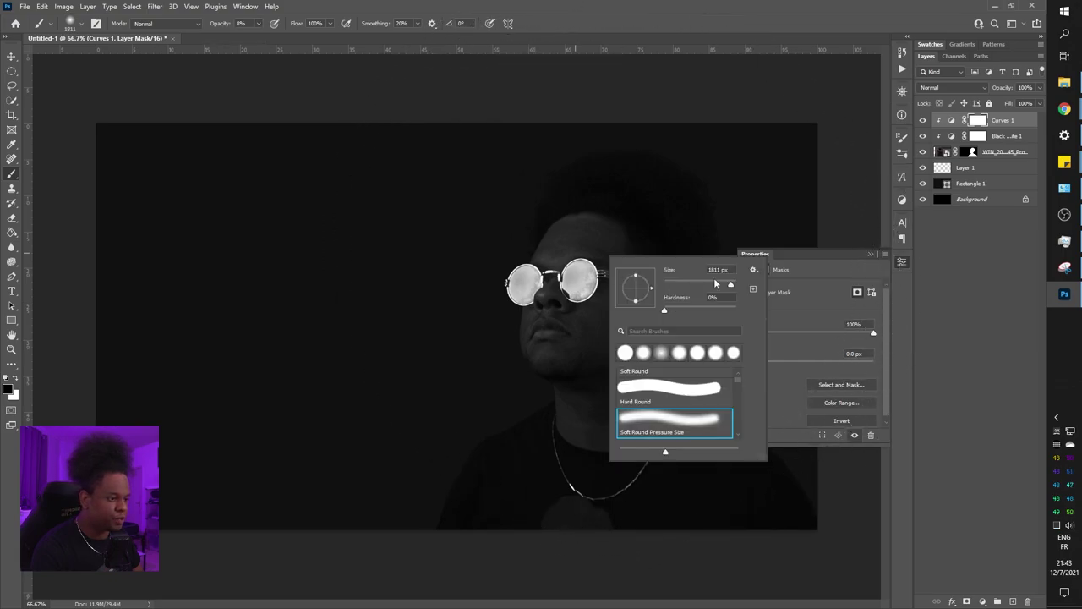
pyautogui.moveTo(718, 287); pyautogui.dragTo(689, 289)
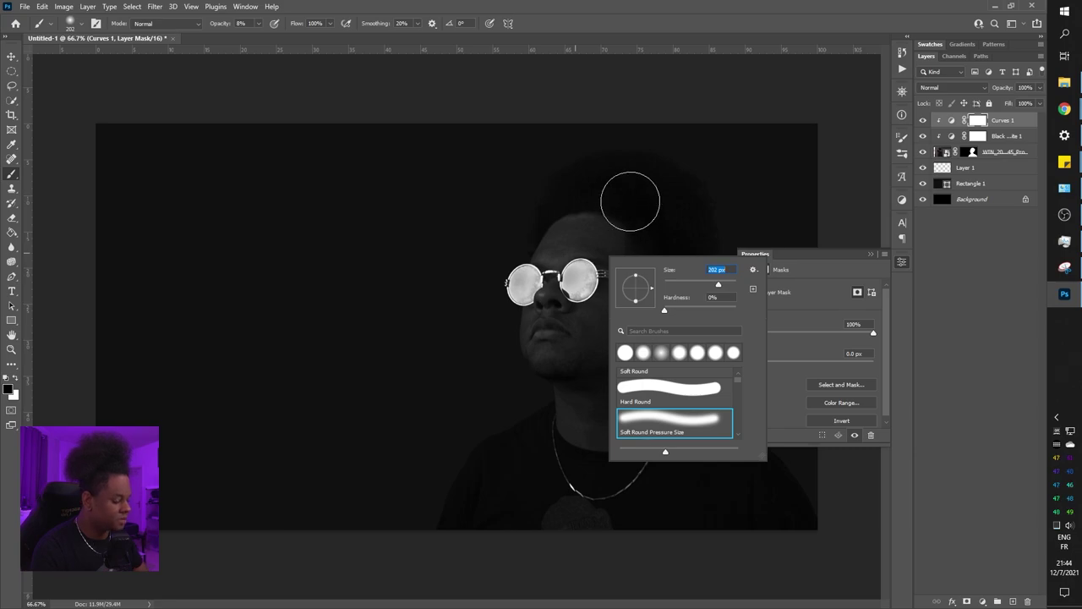
pyautogui.press('Return')
pyautogui.hotkey('ctrl', '+')
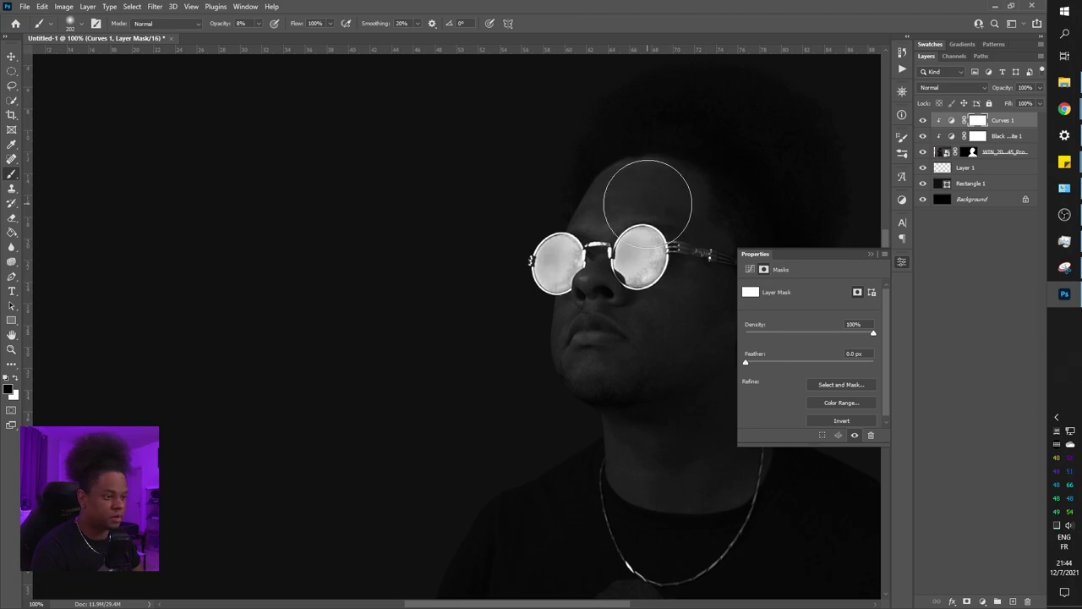
pyautogui.hotkey('ctrl', '-')
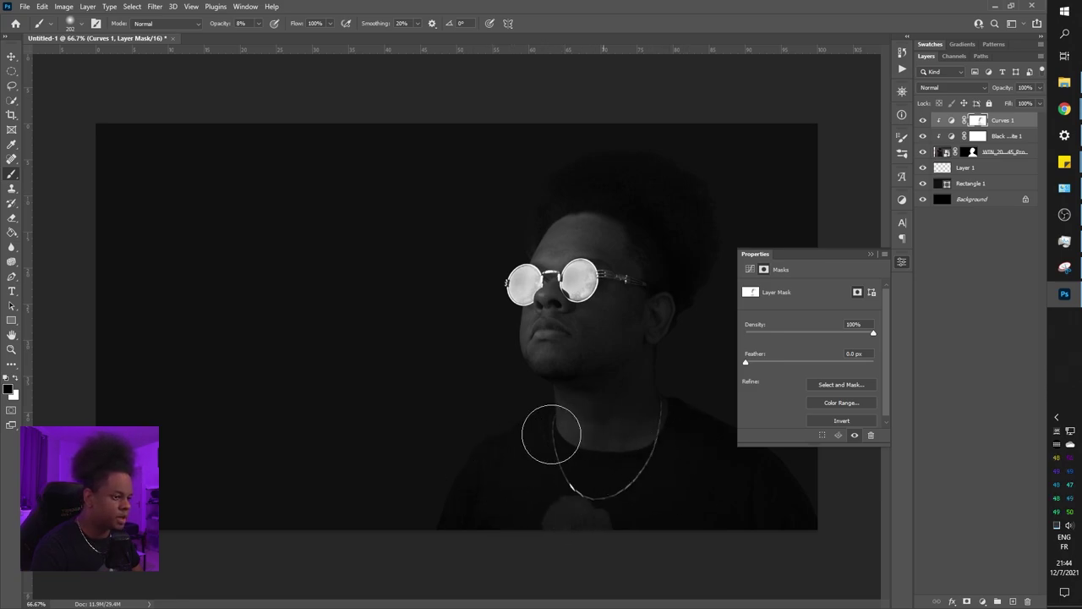
# Zoom in on the portrait and target the photo layer's cutout mask for brushing
pyautogui.hotkey('ctrl', '+')
pyautogui.hotkey('ctrl', '+')
pyautogui.scroll(5, 551, 430)
pyautogui.hscroll(4, 217, 452)
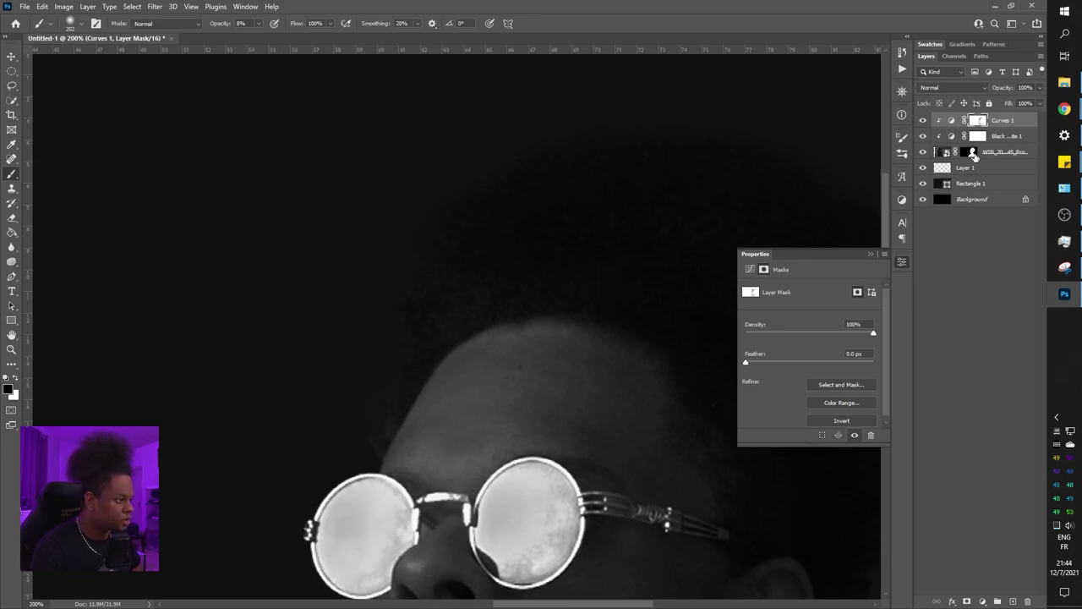
pyautogui.click(972, 152)
pyautogui.rightClick(487, 309)
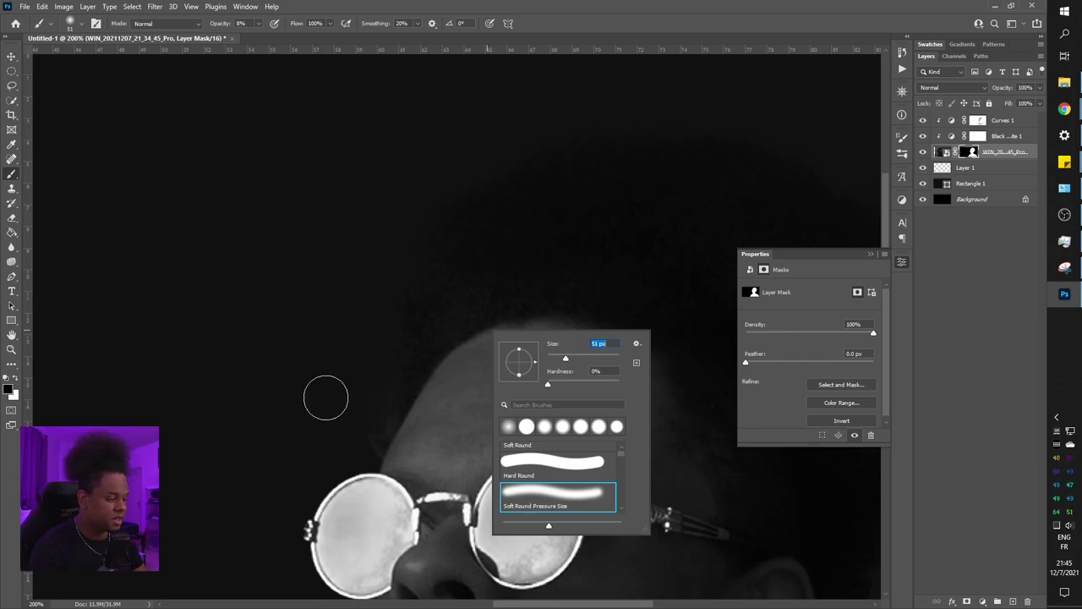
pyautogui.click(325, 398)
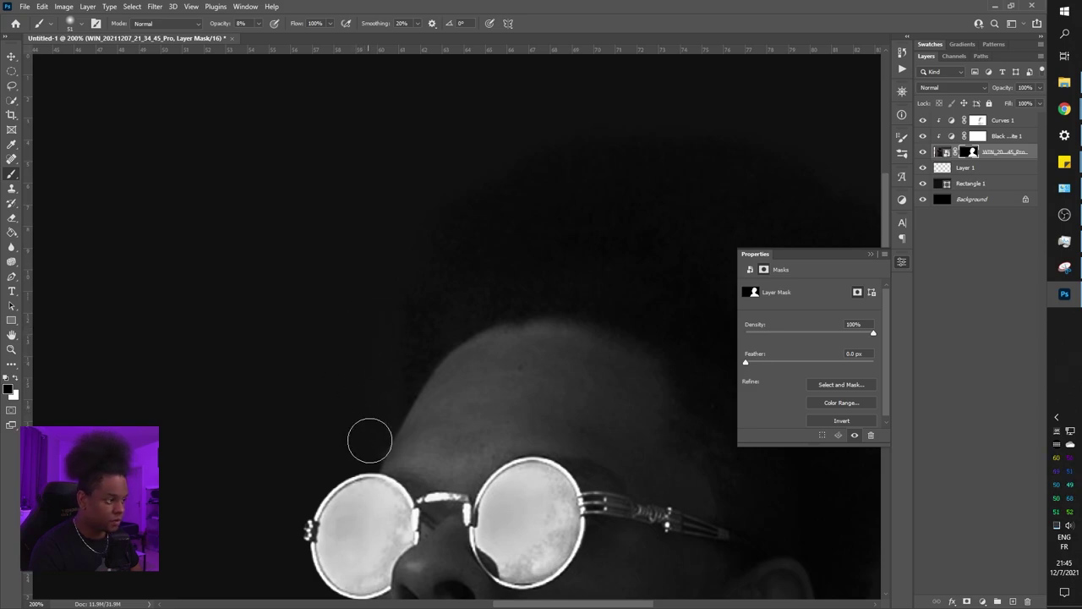
# Adjust the brush, zoom out to review the whole image, and deselect the mask
pyautogui.rightClick(531, 384)
pyautogui.press('Return')
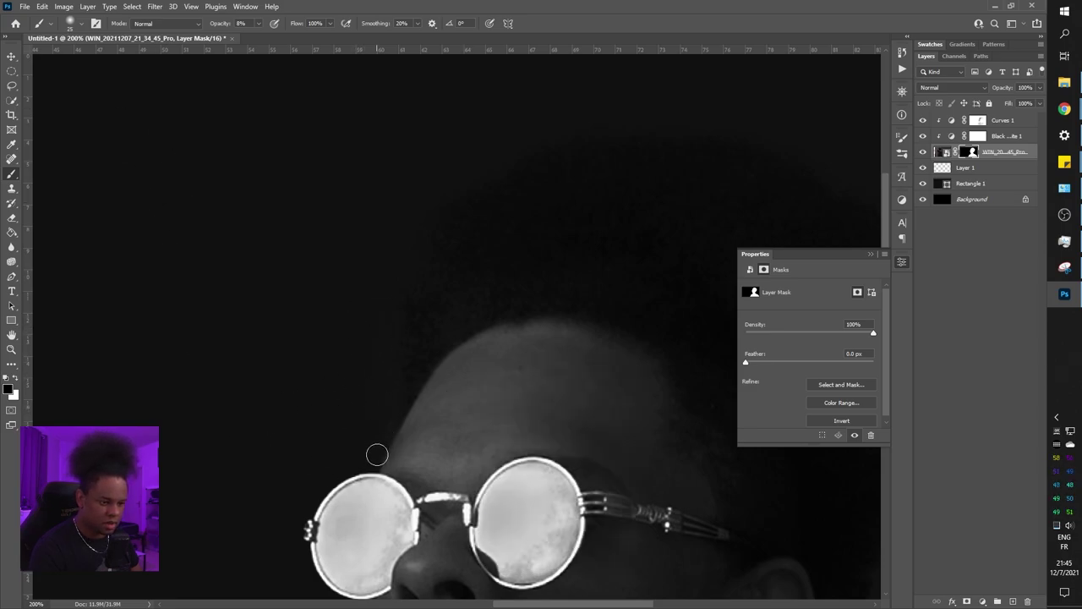
pyautogui.hotkey('ctrl', '-')
pyautogui.hotkey('ctrl', '-')
pyautogui.hotkey('ctrl', '-')
pyautogui.hotkey('ctrl', '-')
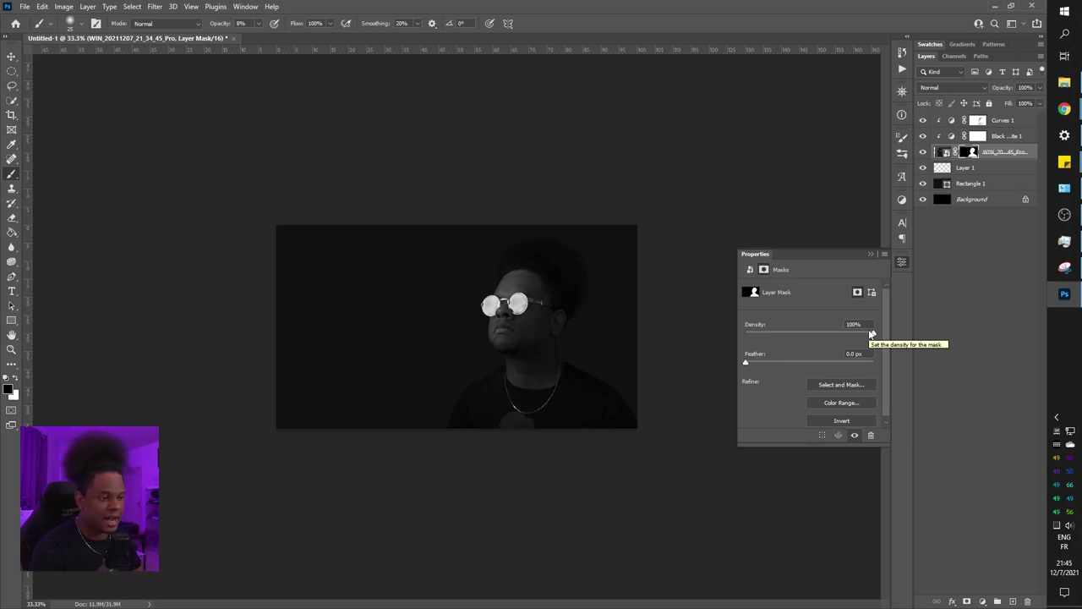
pyautogui.scroll(3, 470, 317)
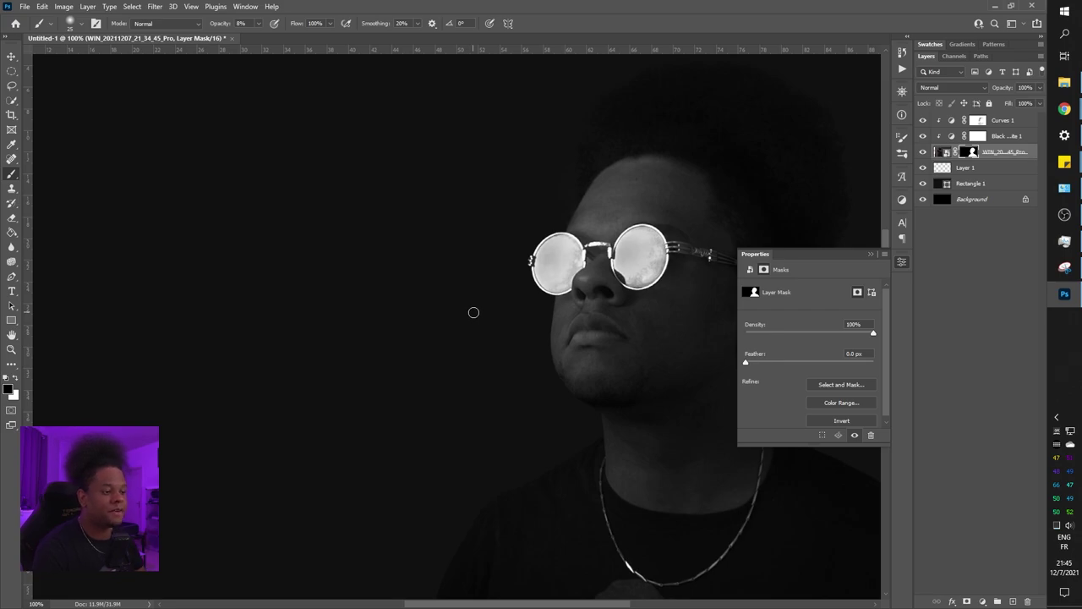
pyautogui.rightClick(474, 312)
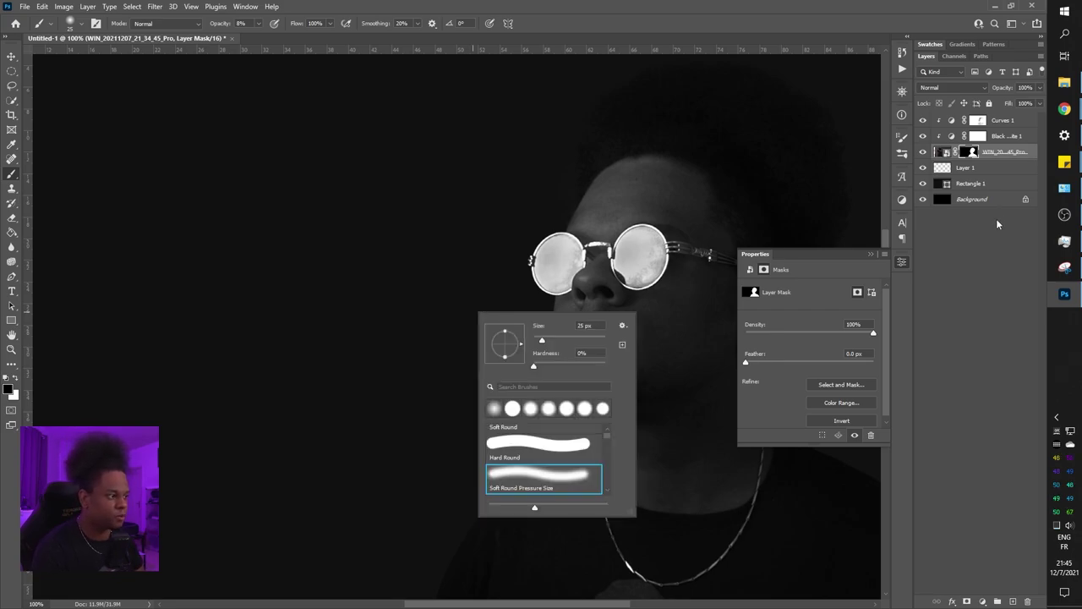
pyautogui.click(976, 272)
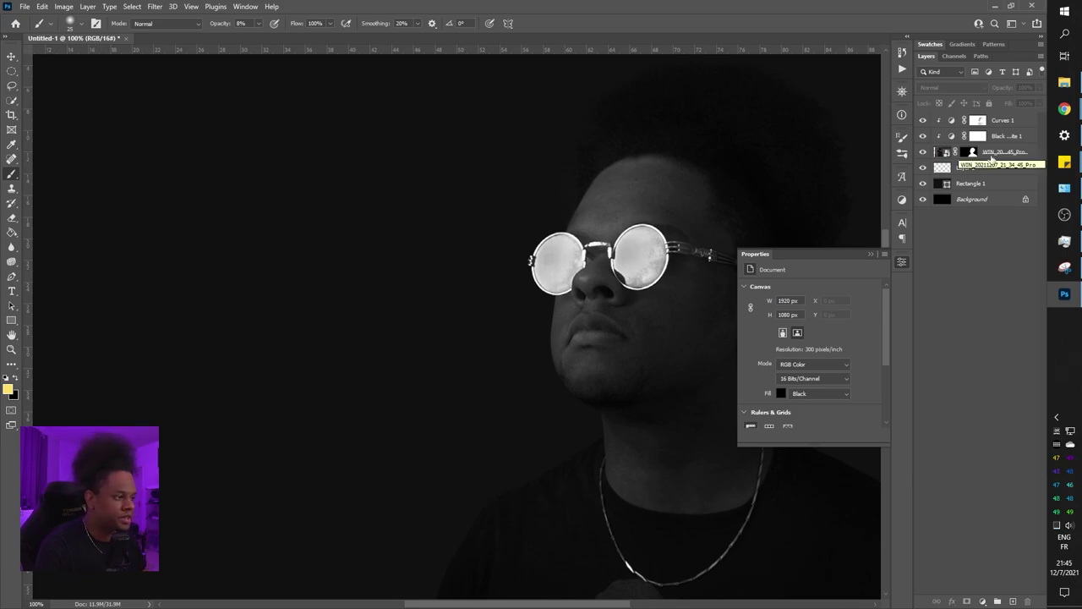
pyautogui.click(1065, 82)
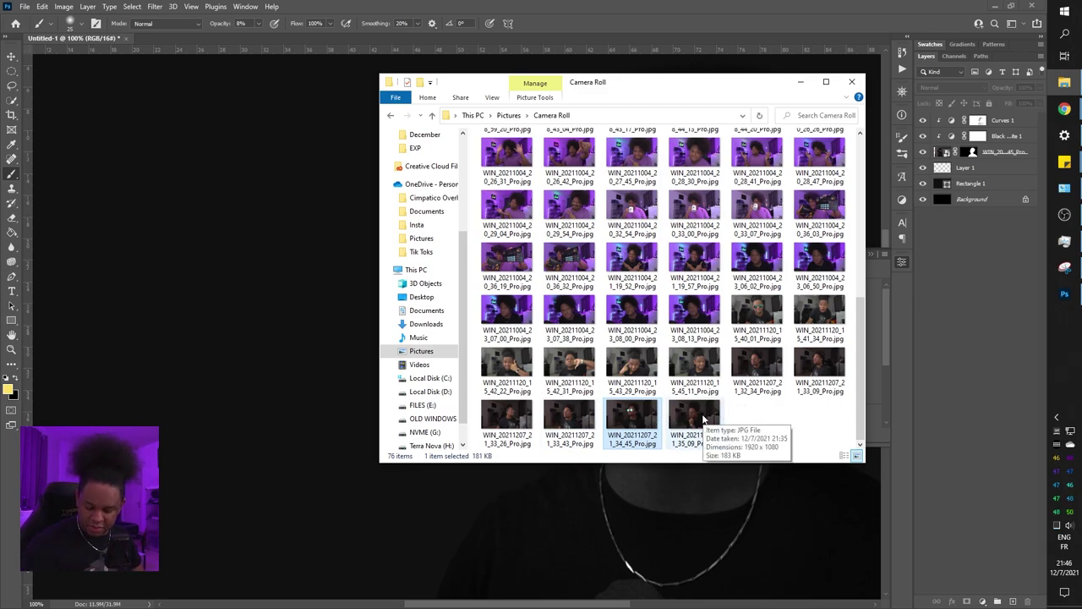
pyautogui.doubleClick(568, 419)
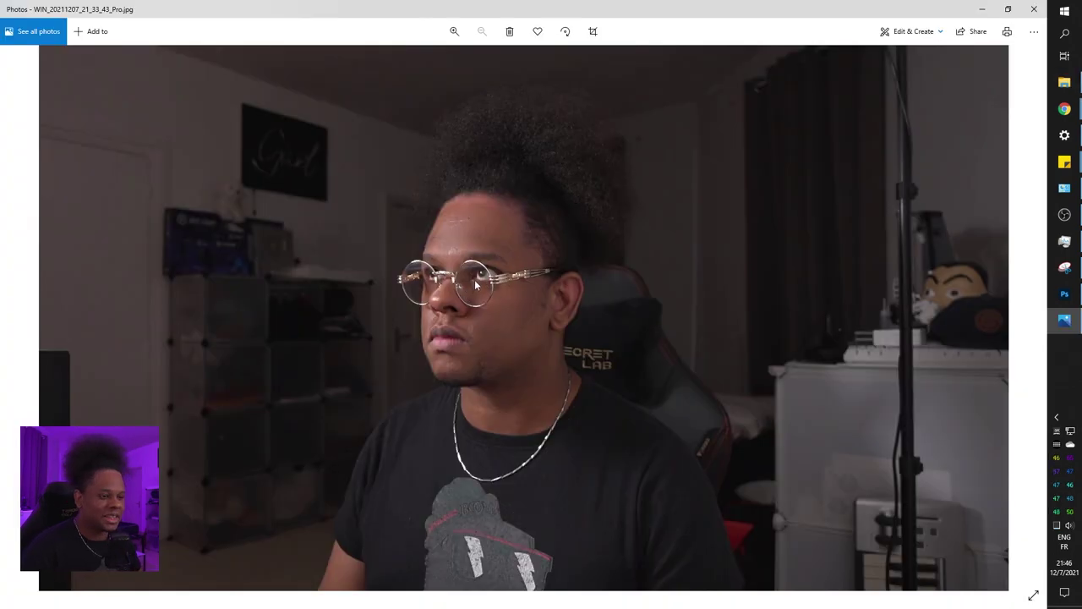
pyautogui.click(1033, 9)
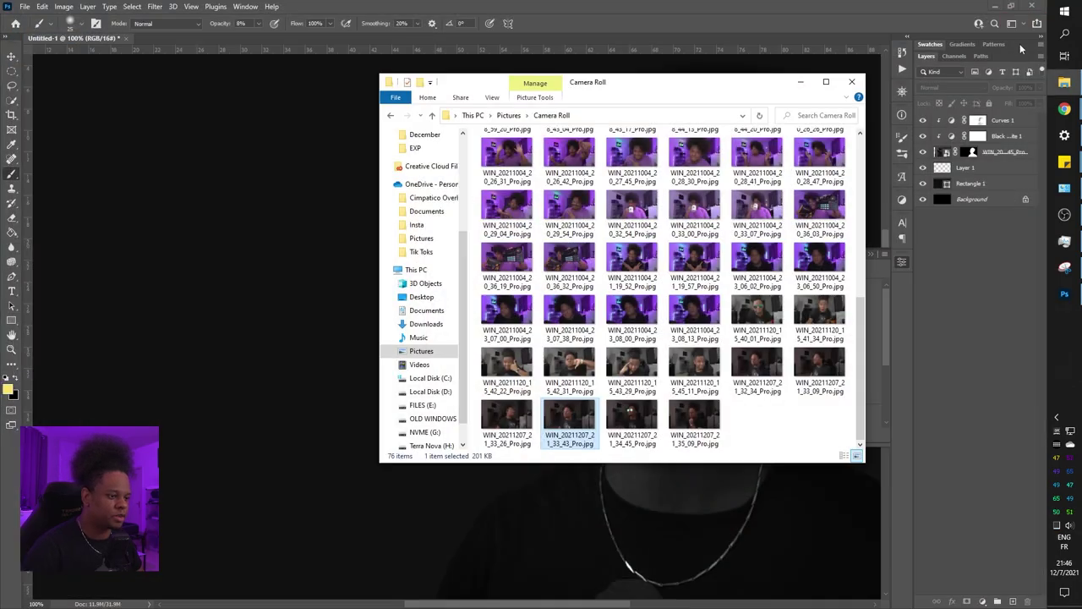
pyautogui.click(640, 45)
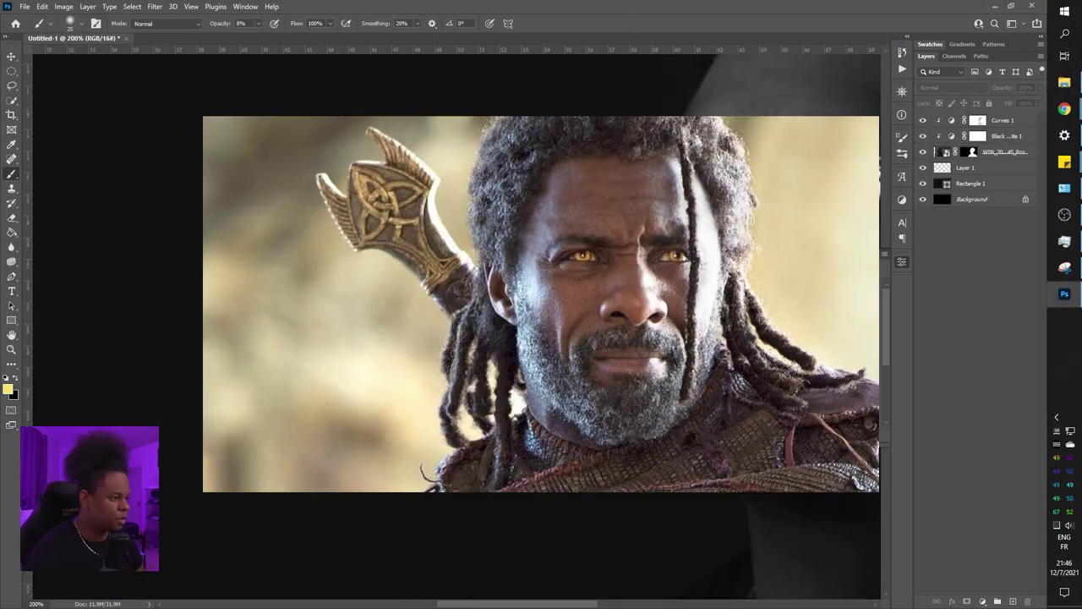
# Zoom to 200% on the glasses and ear, and target the Black & White 1 mask
pyautogui.scroll(1, 768, 357)
pyautogui.moveTo(51, 360); pyautogui.dragTo(297, 353)
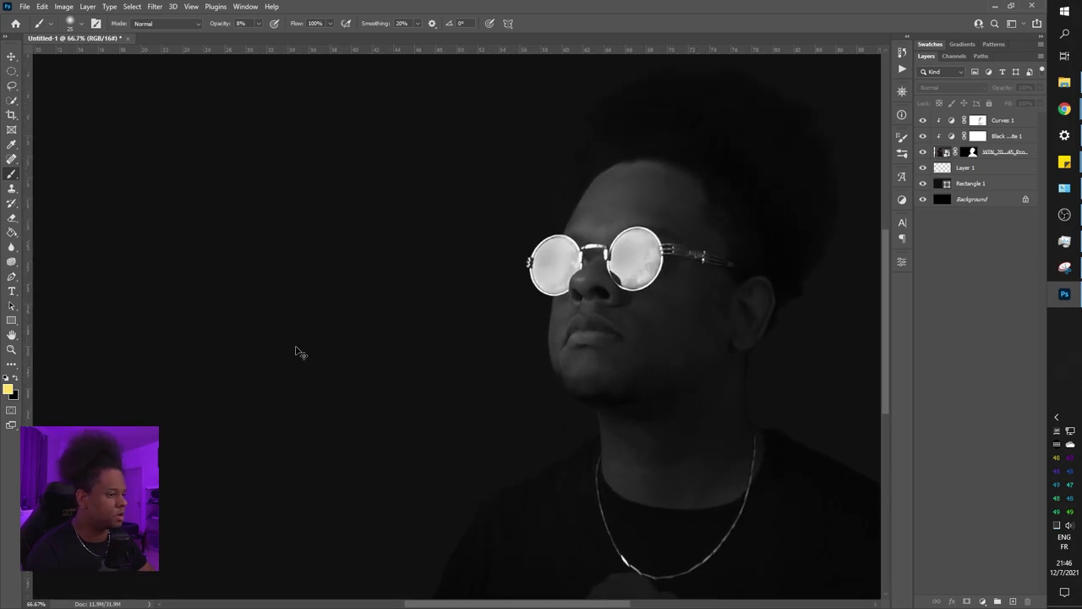
pyautogui.moveTo(562, 280); pyautogui.dragTo(423, 296)
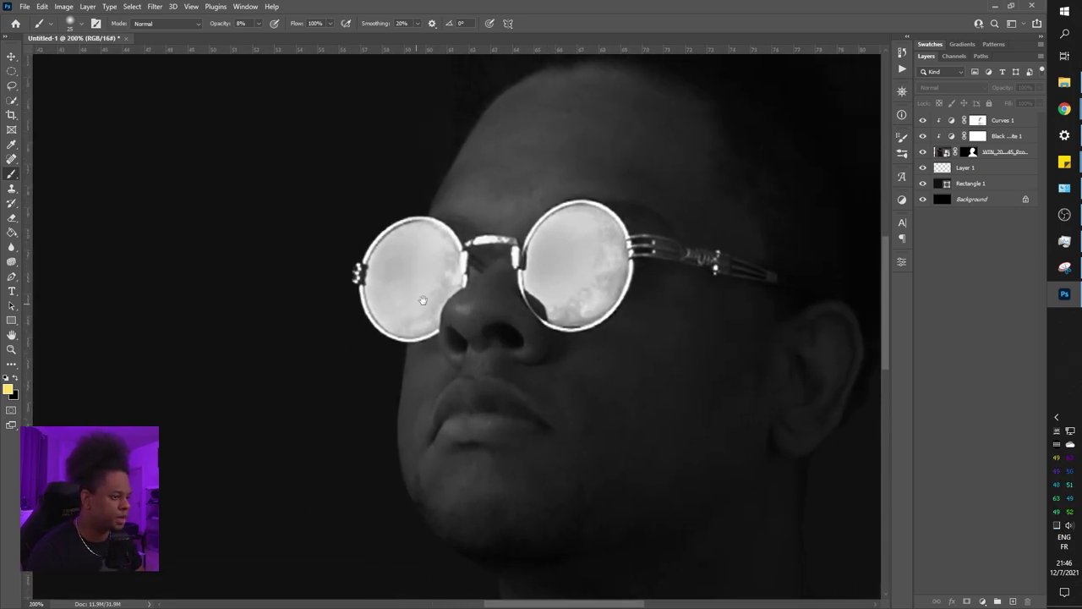
pyautogui.click(980, 137)
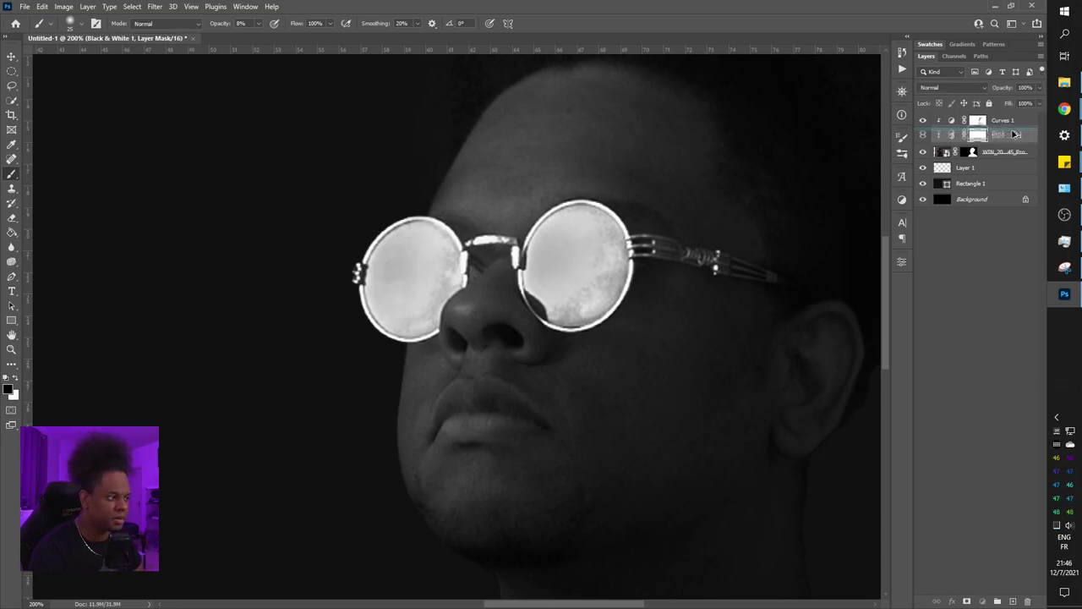
# Duplicate Black & White 1, set brush opacity to 100%, and paint colour back around the right lens
pyautogui.hotkey('ctrl', 'j')
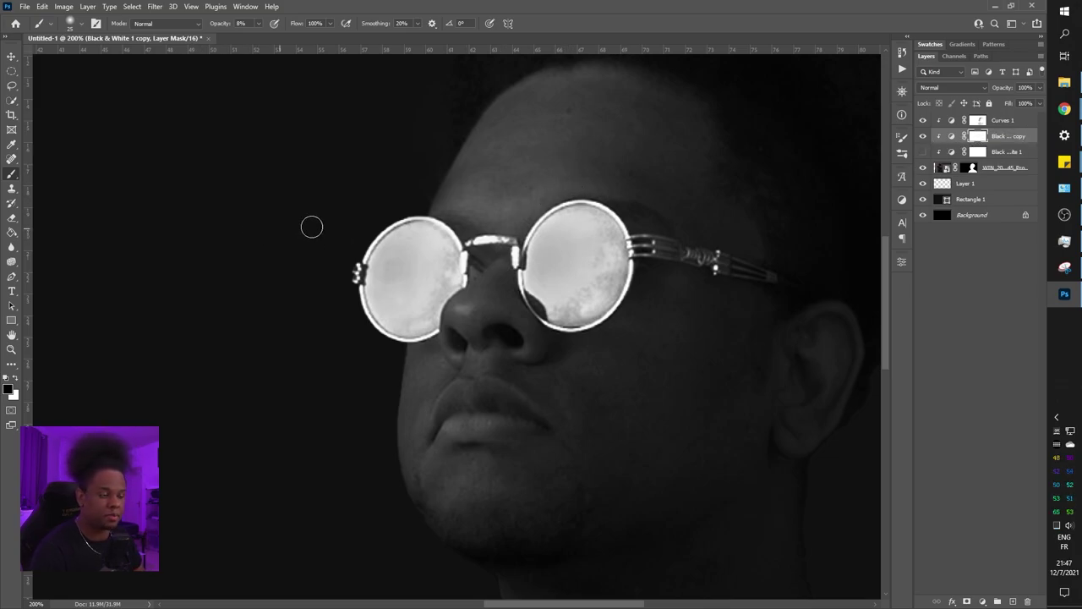
pyautogui.rightClick(633, 230)
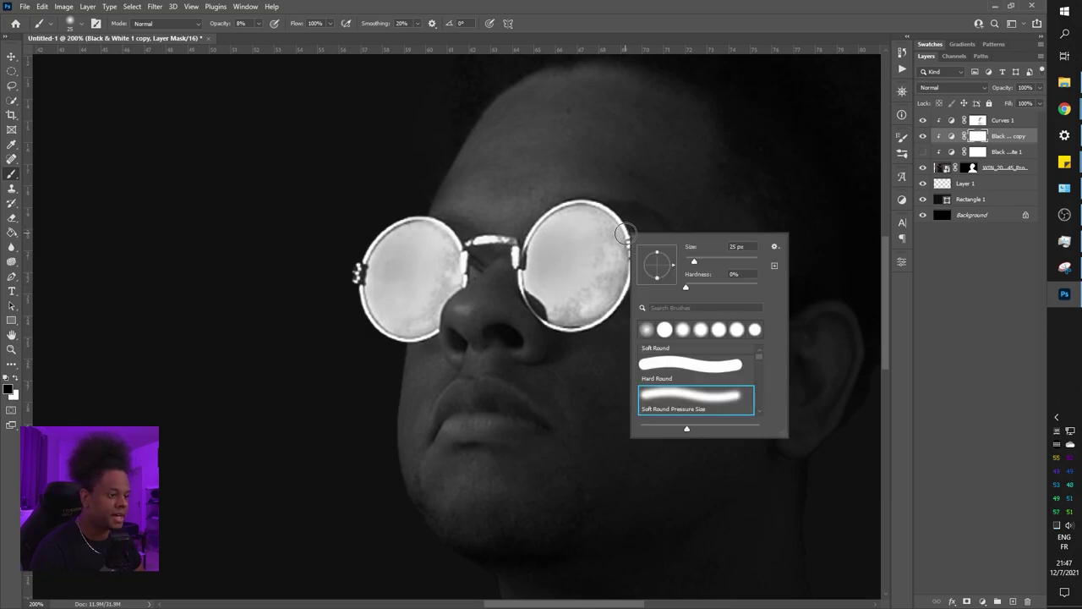
pyautogui.click(599, 201)
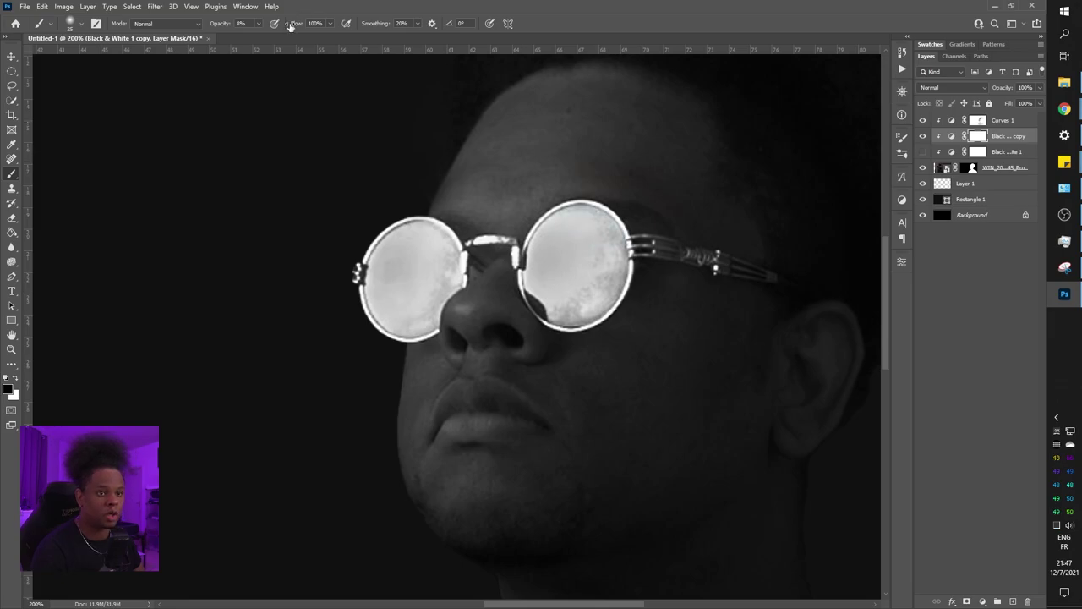
pyautogui.click(258, 24)
pyautogui.moveTo(264, 42); pyautogui.dragTo(311, 39)
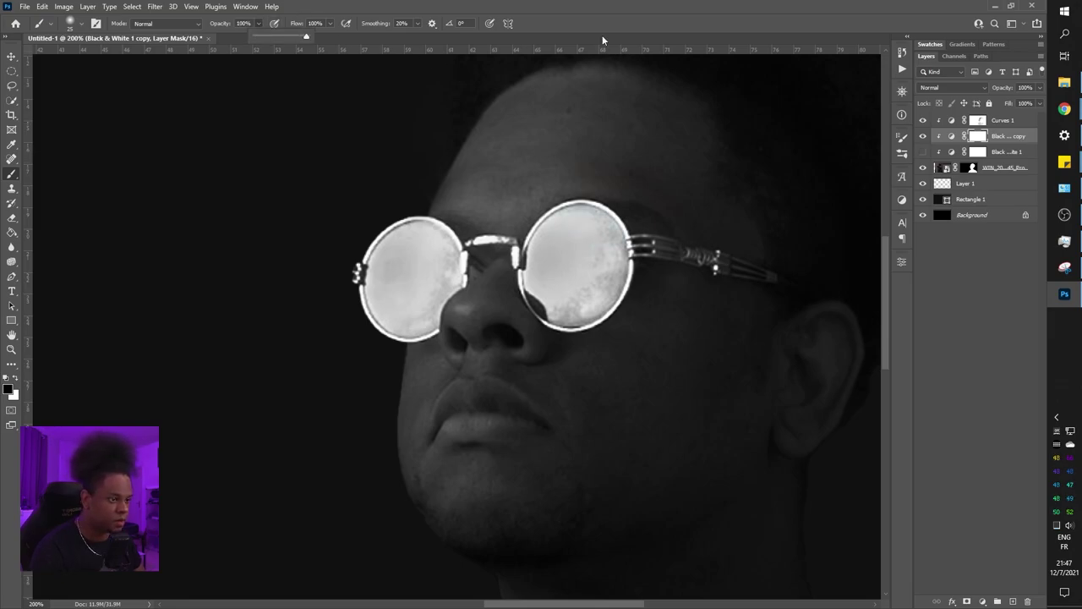
pyautogui.moveTo(653, 269)
pyautogui.mouseDown()
pyautogui.moveTo(672, 235)
pyautogui.moveTo(720, 264)
pyautogui.moveTo(669, 273)
pyautogui.moveTo(566, 258)
pyautogui.moveTo(632, 165)
pyautogui.moveTo(592, 211)
pyautogui.mouseUp()
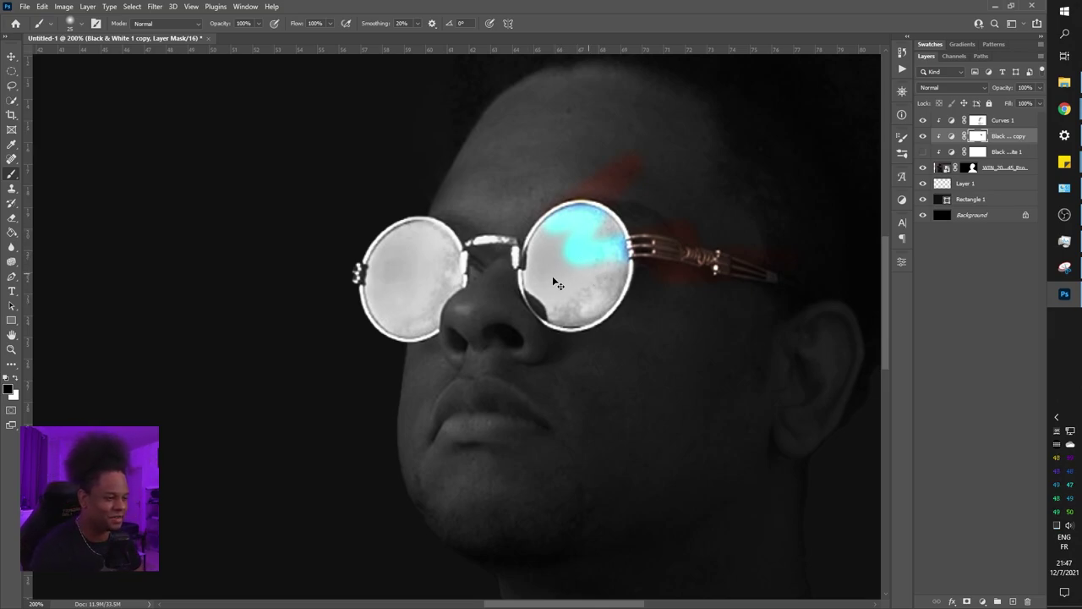
# Undo the stray lens colour and reveal copper along the right temple arm
pyautogui.press('\\')
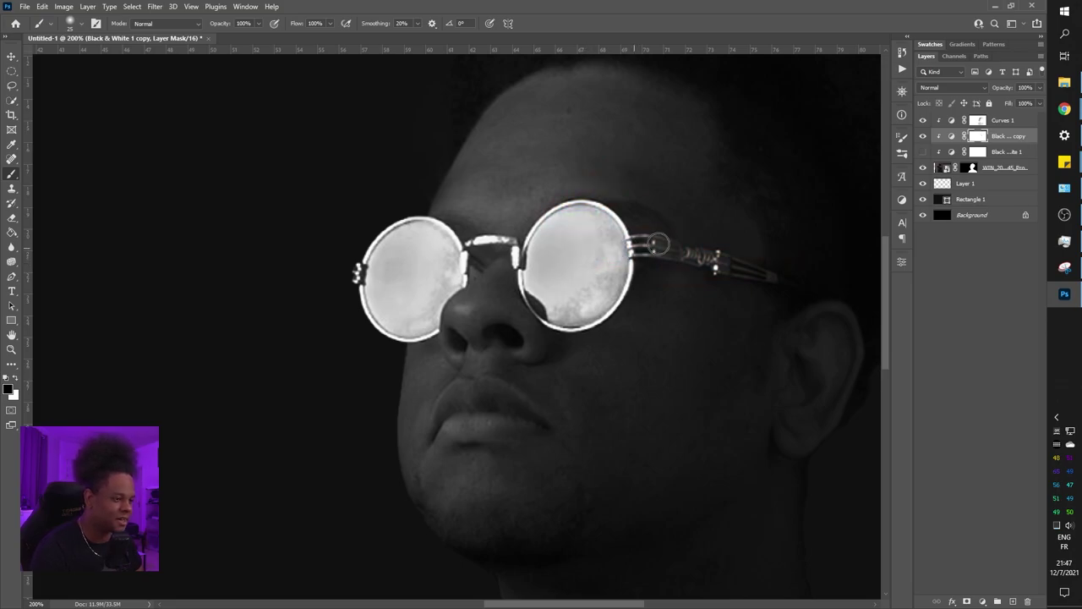
pyautogui.rightClick(727, 244)
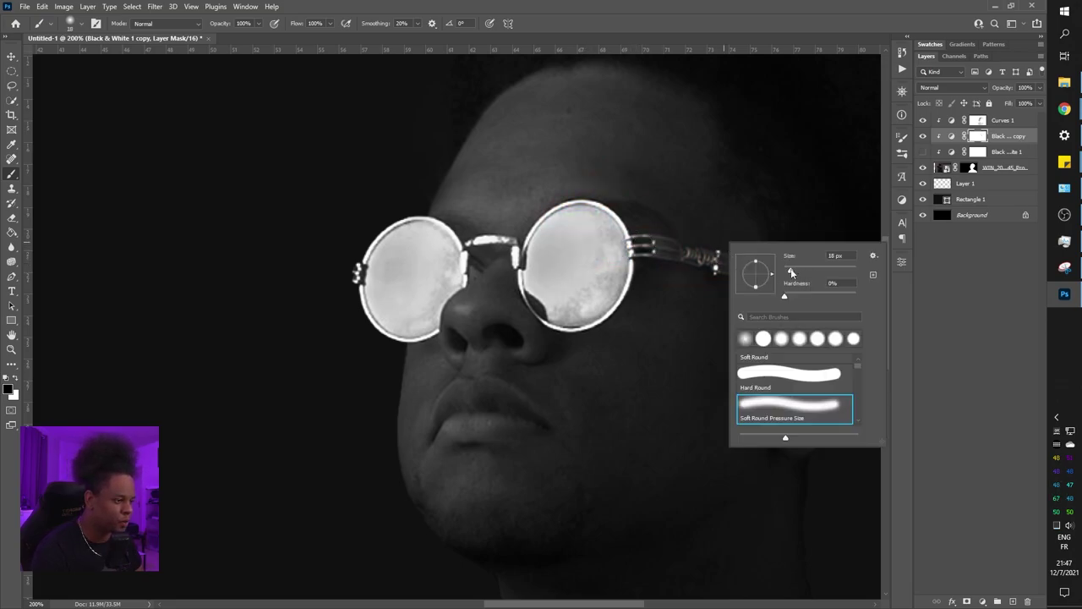
pyautogui.click(653, 249)
pyautogui.moveTo(650, 247)
pyautogui.mouseDown()
pyautogui.moveTo(771, 277)
pyautogui.moveTo(721, 256)
pyautogui.moveTo(733, 259)
pyautogui.moveTo(659, 251)
pyautogui.mouseUp()
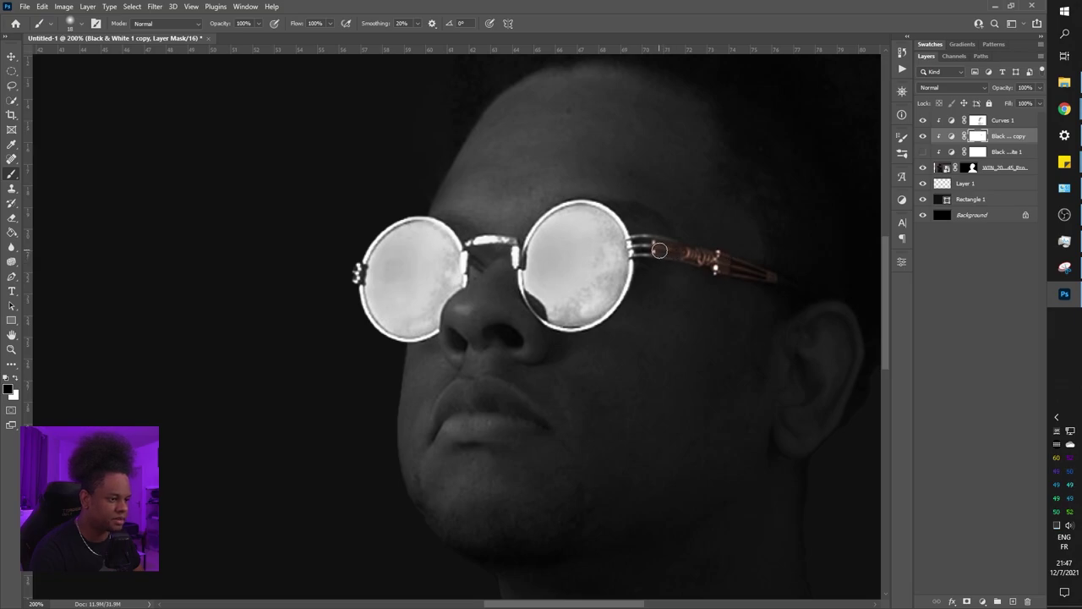
# With a 10 px brush, reveal copper along the bridge and both lens rims, then switch to white
pyautogui.scroll(2, 659, 250)
pyautogui.rightClick(594, 289)
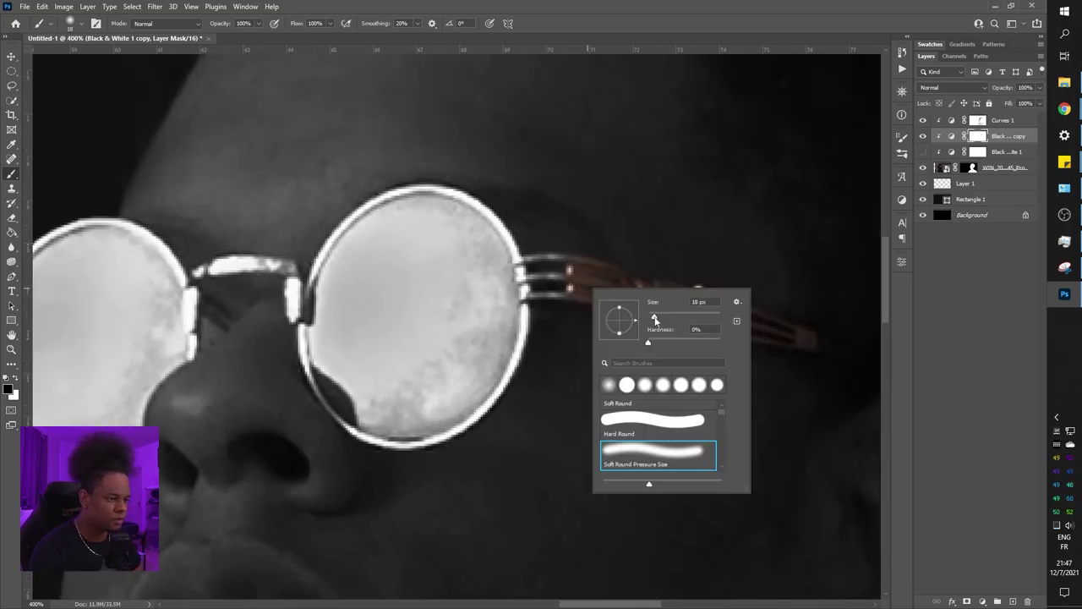
pyautogui.moveTo(654, 319); pyautogui.dragTo(652, 321)
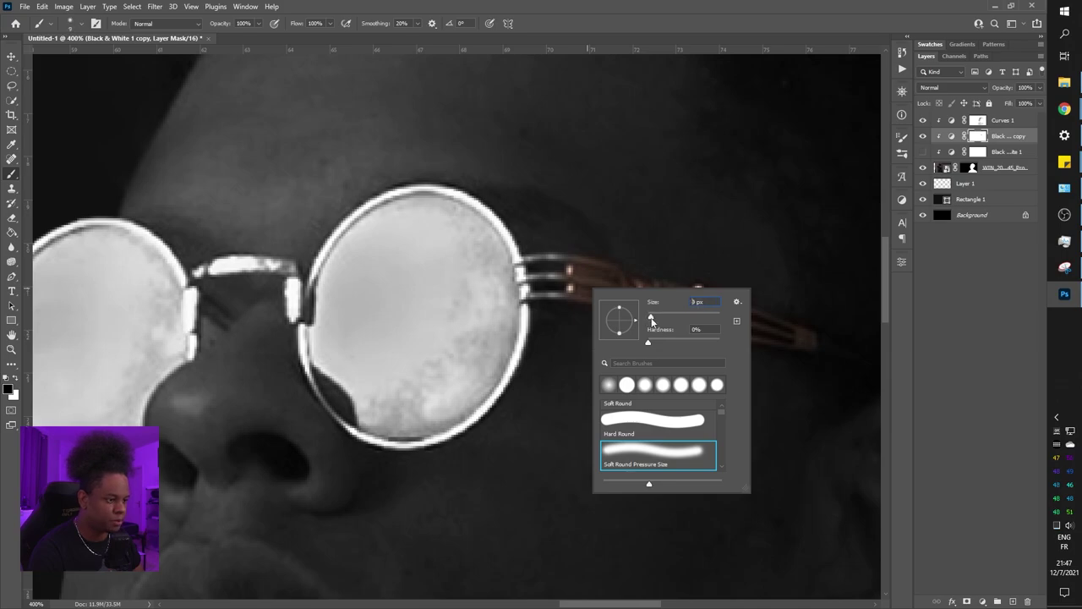
pyautogui.click(534, 294)
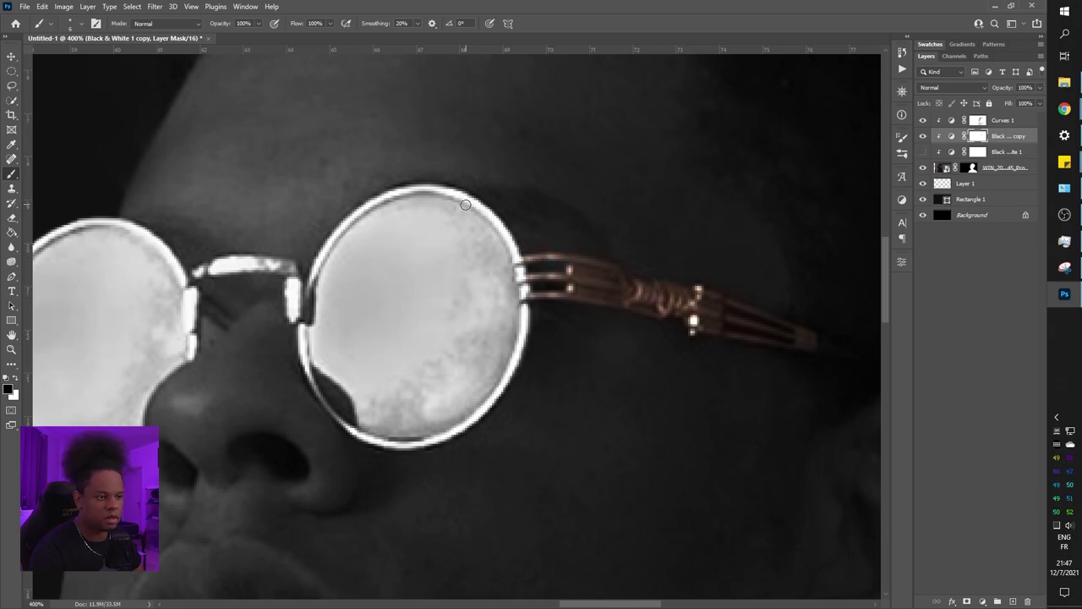
pyautogui.moveTo(467, 200)
pyautogui.mouseDown()
pyautogui.moveTo(502, 227)
pyautogui.moveTo(527, 331)
pyautogui.moveTo(498, 391)
pyautogui.moveTo(464, 423)
pyautogui.moveTo(382, 445)
pyautogui.moveTo(327, 409)
pyautogui.moveTo(310, 378)
pyautogui.moveTo(306, 296)
pyautogui.mouseUp()
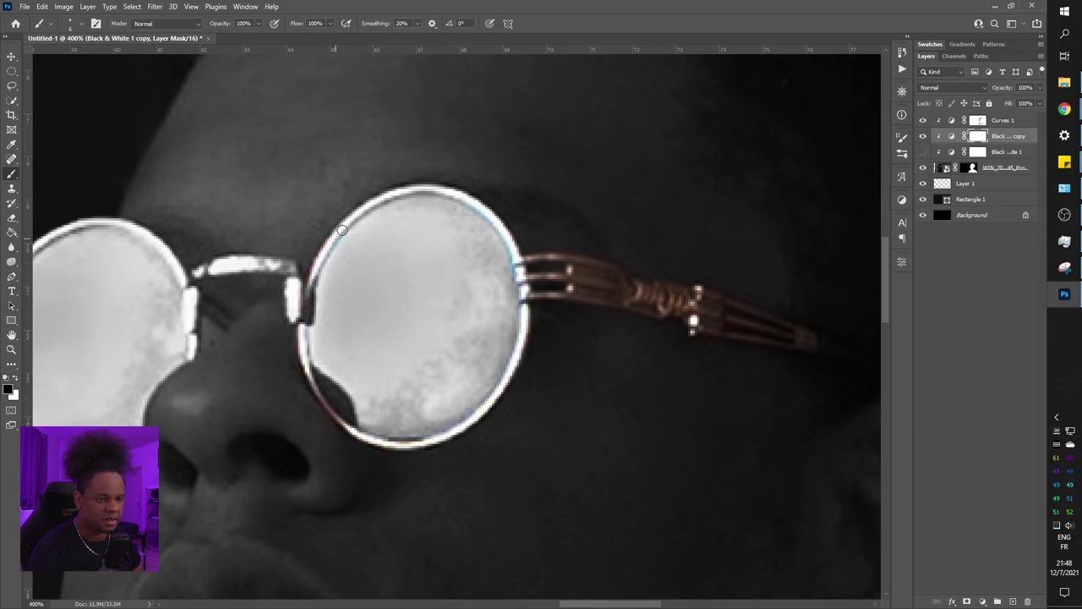
pyautogui.moveTo(382, 198)
pyautogui.mouseDown()
pyautogui.moveTo(476, 198)
pyautogui.moveTo(511, 236)
pyautogui.moveTo(523, 305)
pyautogui.mouseUp()
pyautogui.moveTo(330, 374); pyautogui.dragTo(607, 372)
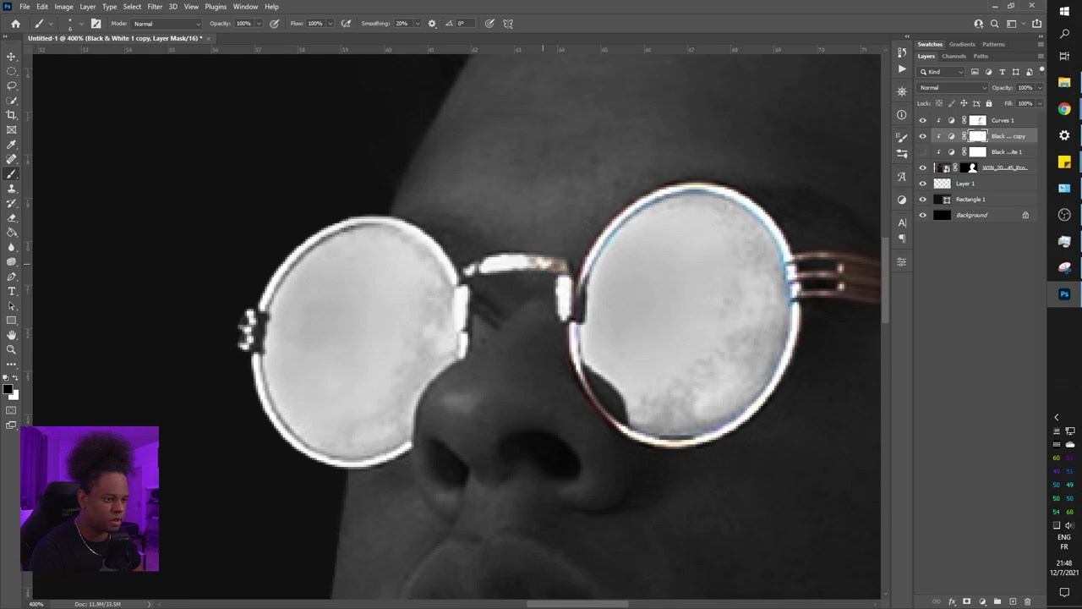
pyautogui.moveTo(455, 303)
pyautogui.mouseDown()
pyautogui.moveTo(631, 303)
pyautogui.moveTo(593, 254)
pyautogui.mouseUp()
pyautogui.moveTo(509, 250)
pyautogui.mouseDown()
pyautogui.moveTo(470, 278)
pyautogui.moveTo(419, 356)
pyautogui.moveTo(424, 371)
pyautogui.moveTo(429, 339)
pyautogui.moveTo(432, 402)
pyautogui.moveTo(476, 476)
pyautogui.moveTo(536, 491)
pyautogui.mouseUp()
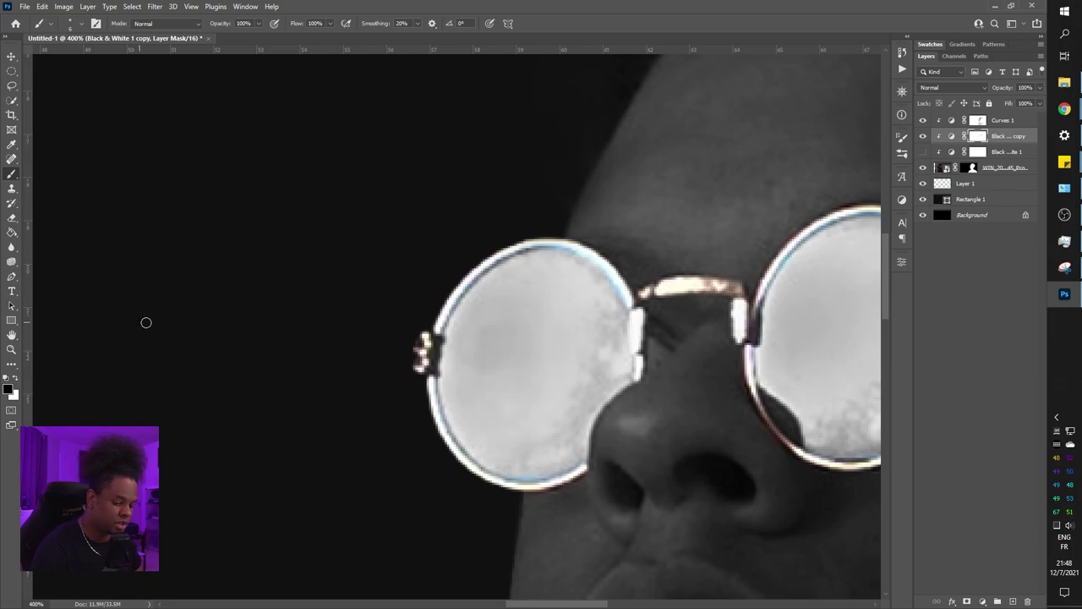
pyautogui.press('x')
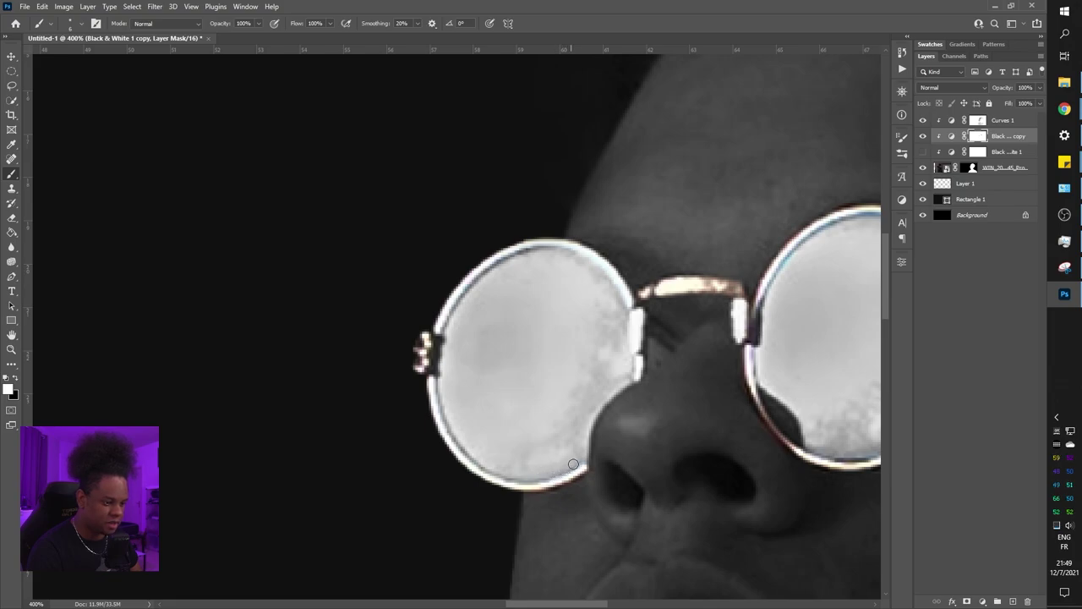
pyautogui.hscroll(6, 573, 465)
pyautogui.scroll(1, 592, 423)
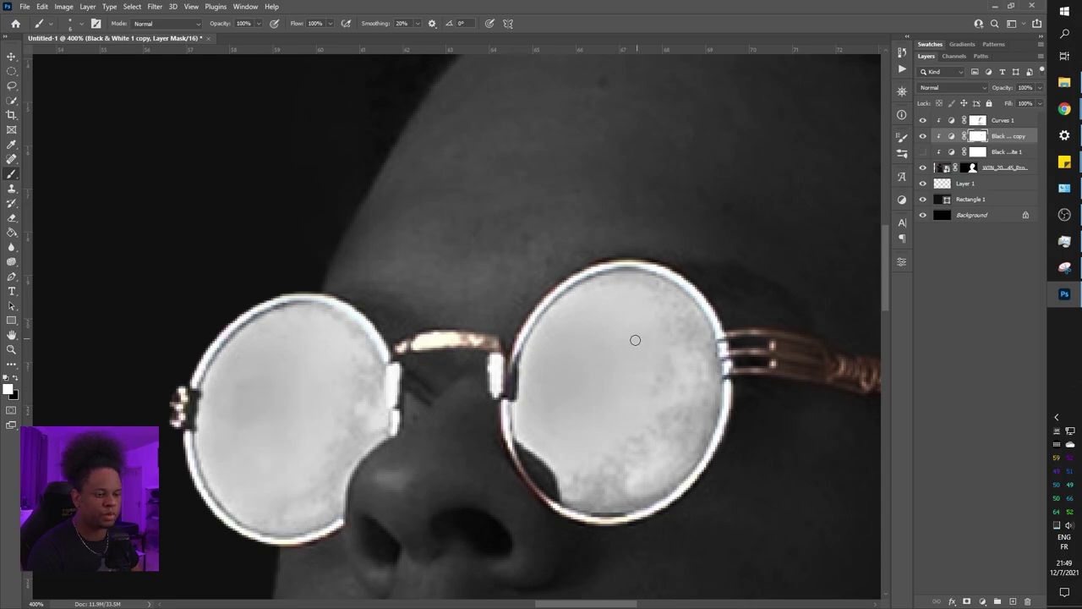
# Review the face and necklace up close, then add empty Layer 2 above Curves 1
pyautogui.hotkey('ctrl', '1')
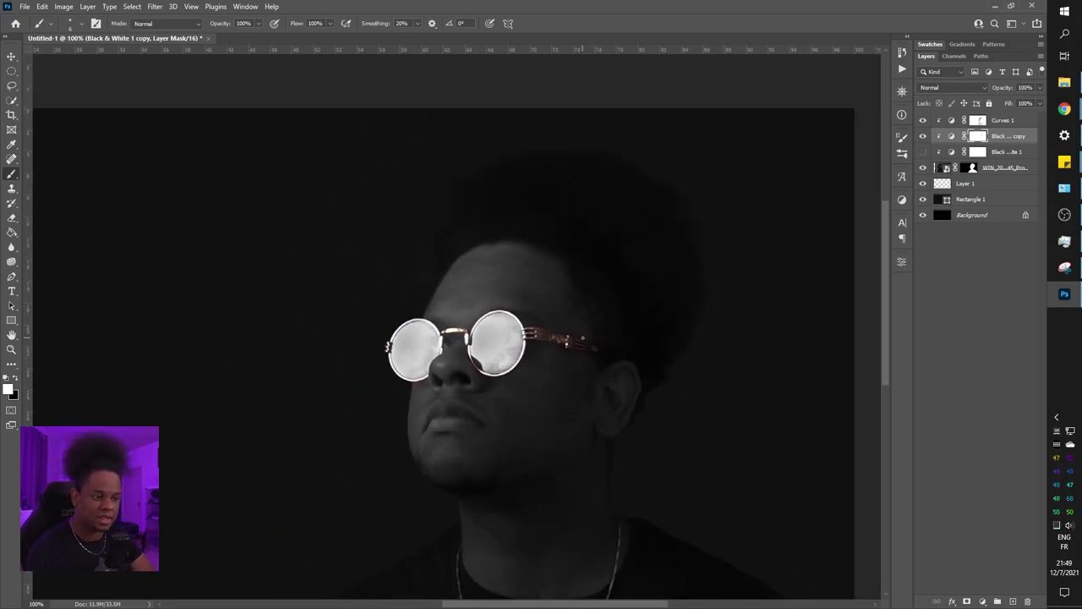
pyautogui.hotkey('ctrl', '-')
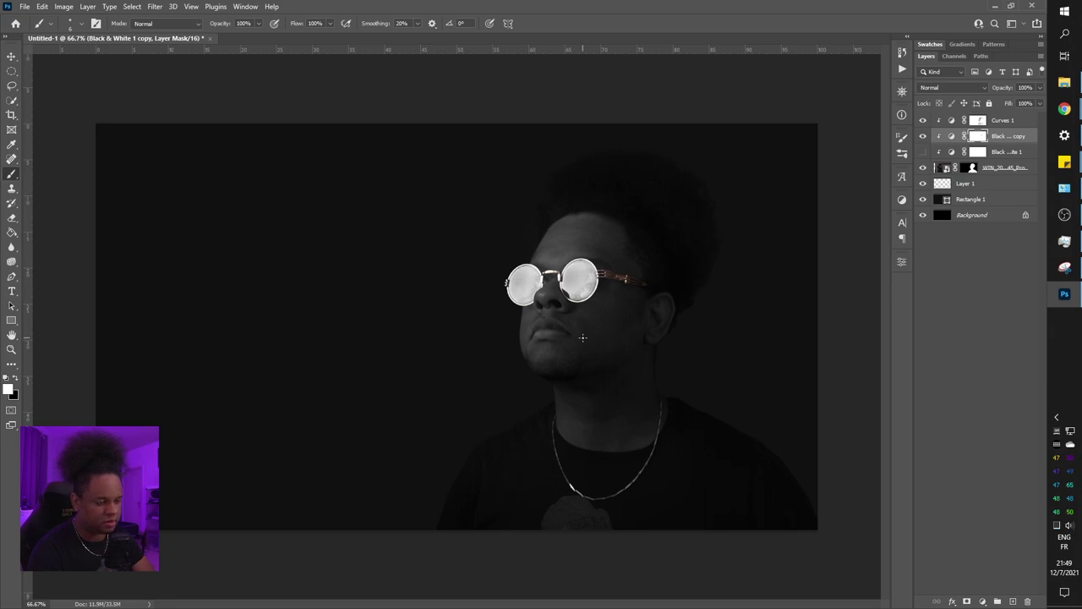
pyautogui.hotkey('ctrl', '+')
pyautogui.hotkey('ctrl', '+')
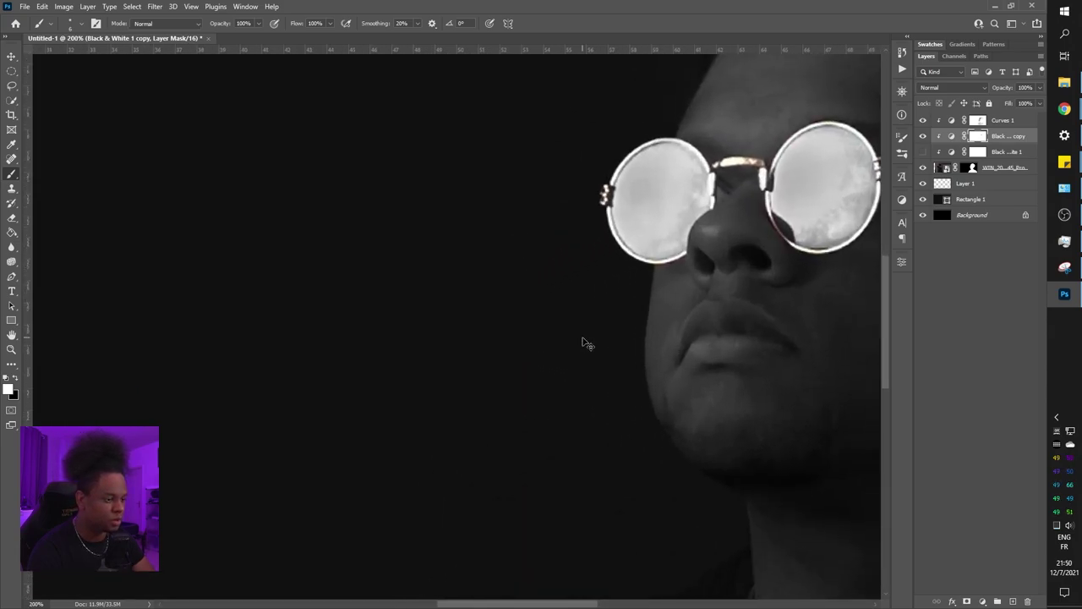
pyautogui.moveTo(649, 492); pyautogui.dragTo(541, 386)
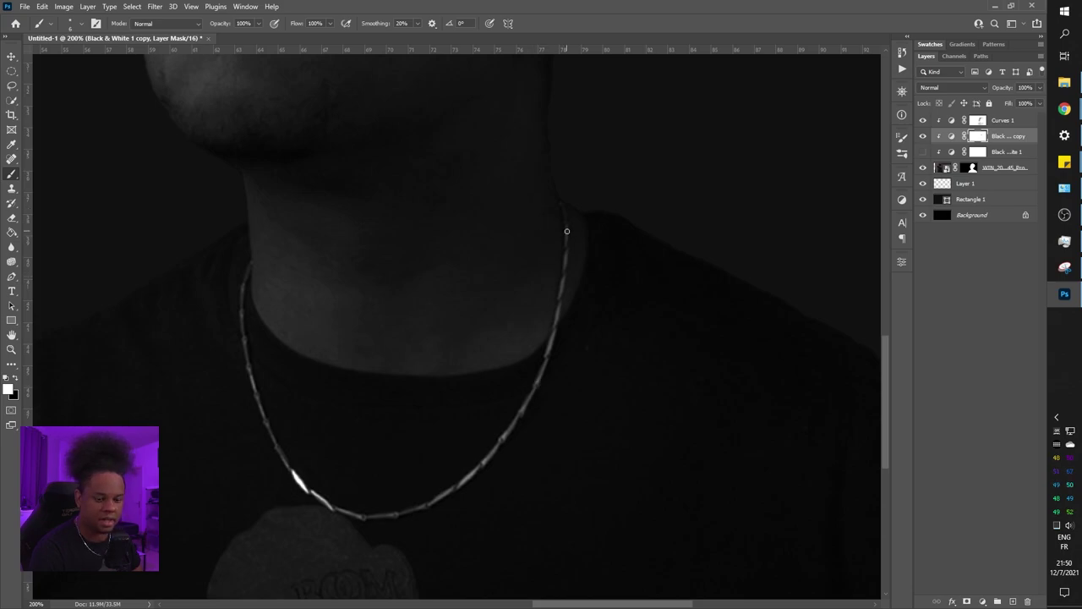
pyautogui.press('x')
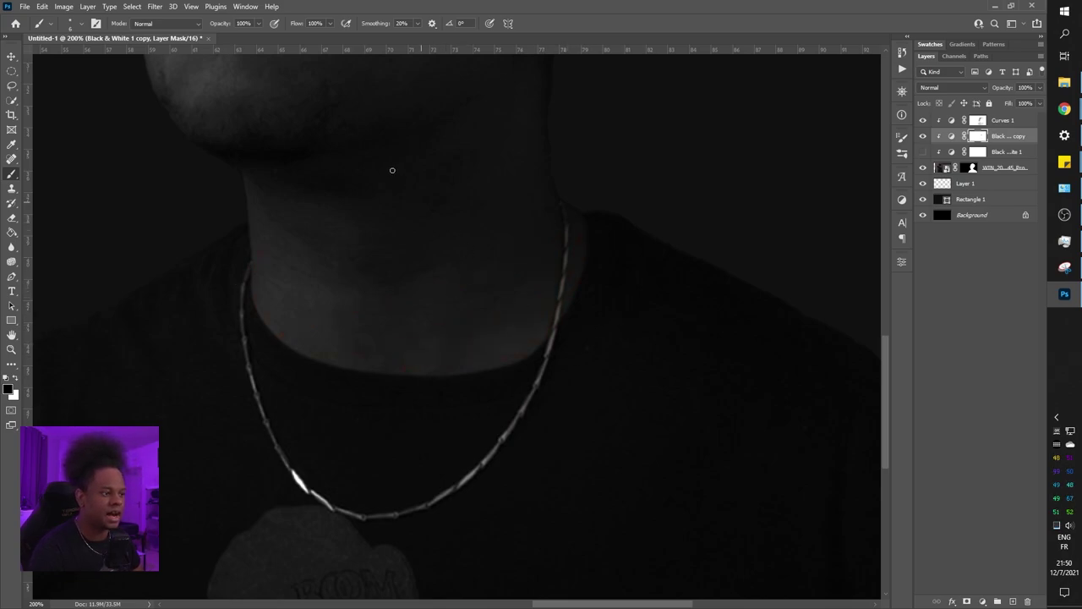
pyautogui.moveTo(392, 170); pyautogui.dragTo(495, 378)
pyautogui.moveTo(499, 169); pyautogui.dragTo(531, 423)
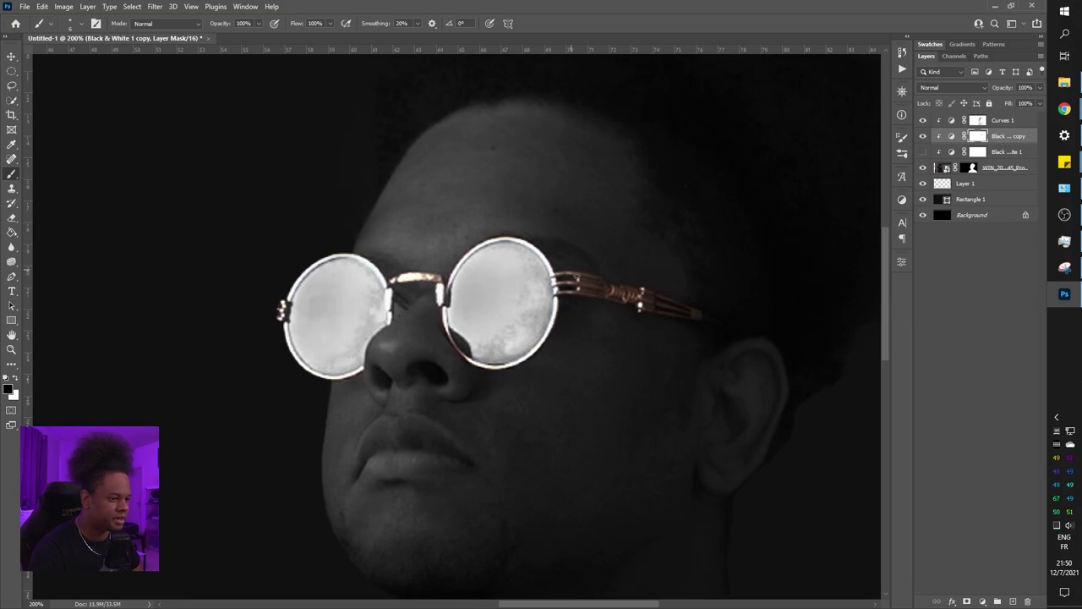
pyautogui.click(574, 281)
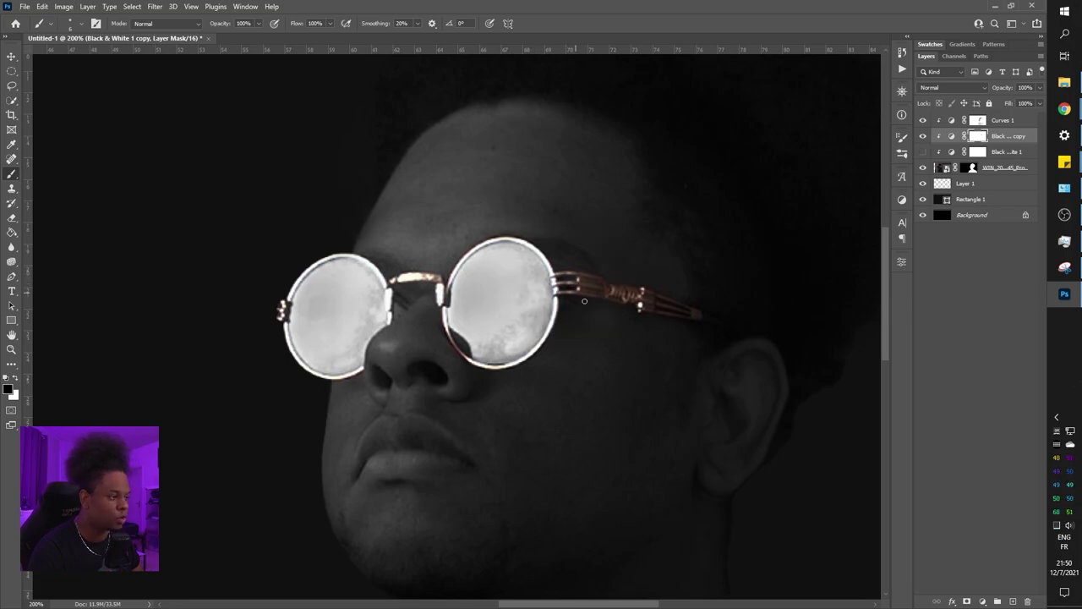
pyautogui.click(1015, 122)
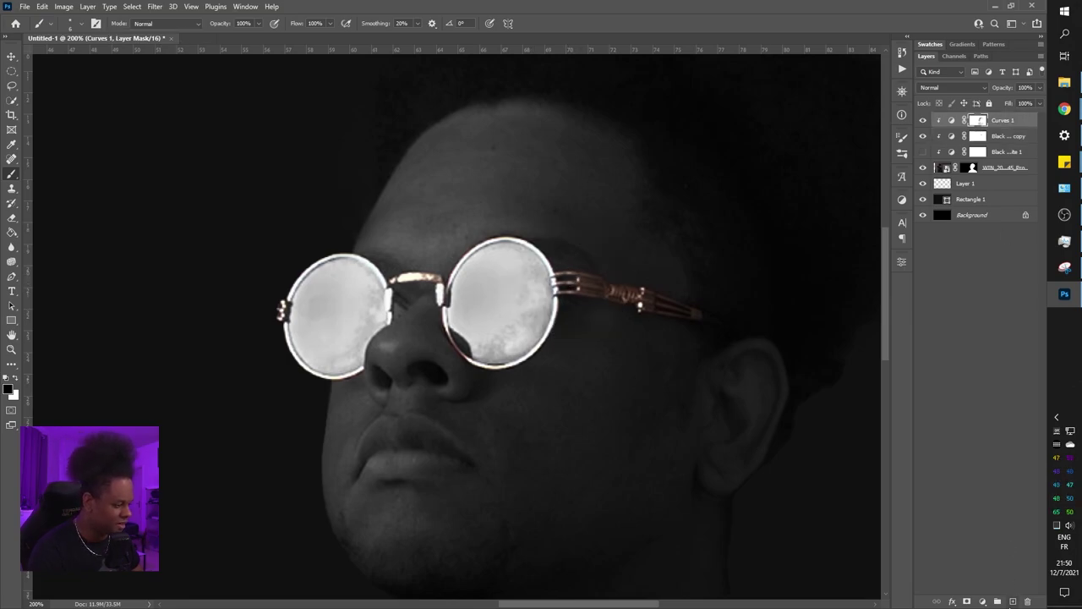
pyautogui.click(1013, 602)
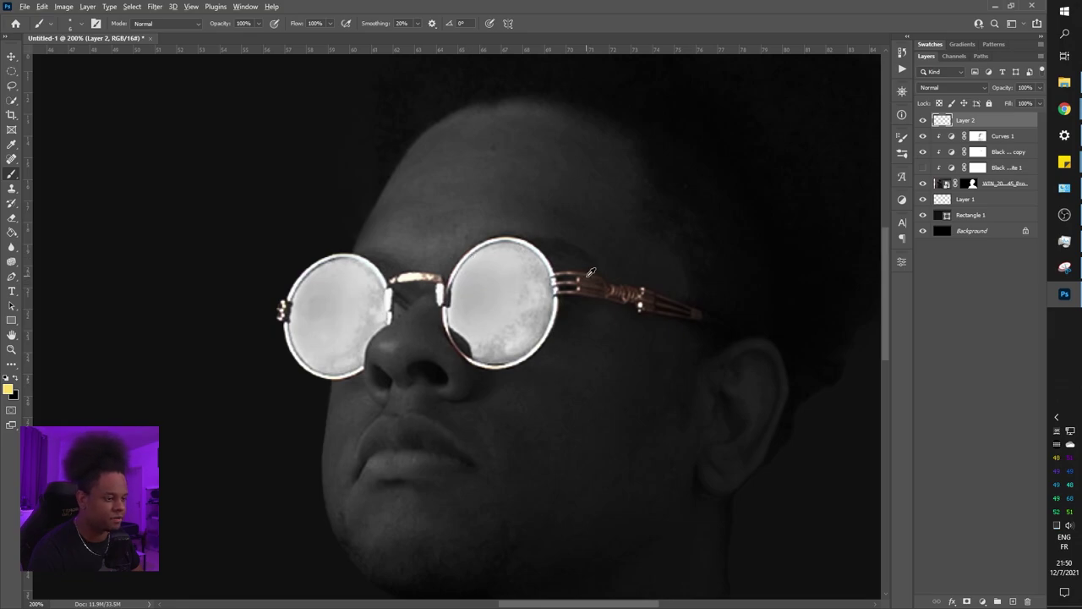
# Sample copper-brown from the glasses' temple arm, lighten it slightly in the Color Picker, and return to the Brush
pyautogui.keyDown('alt'); pyautogui.click(427, 270); pyautogui.keyUp('alt')
pyautogui.moveTo(426, 270); pyautogui.dragTo(619, 285)
pyautogui.click(8, 389)
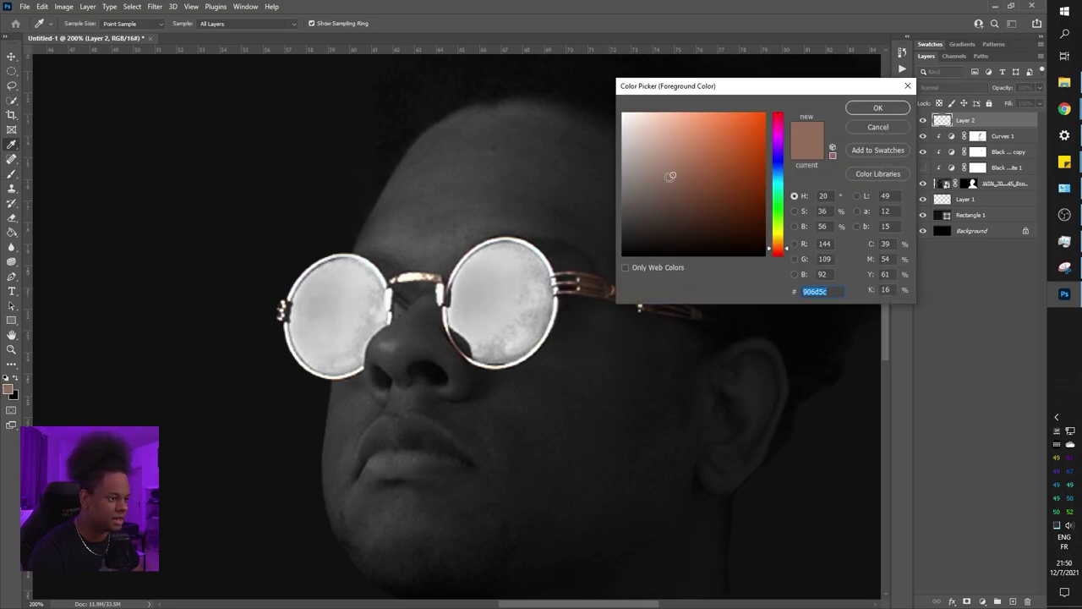
pyautogui.moveTo(678, 176); pyautogui.dragTo(685, 166)
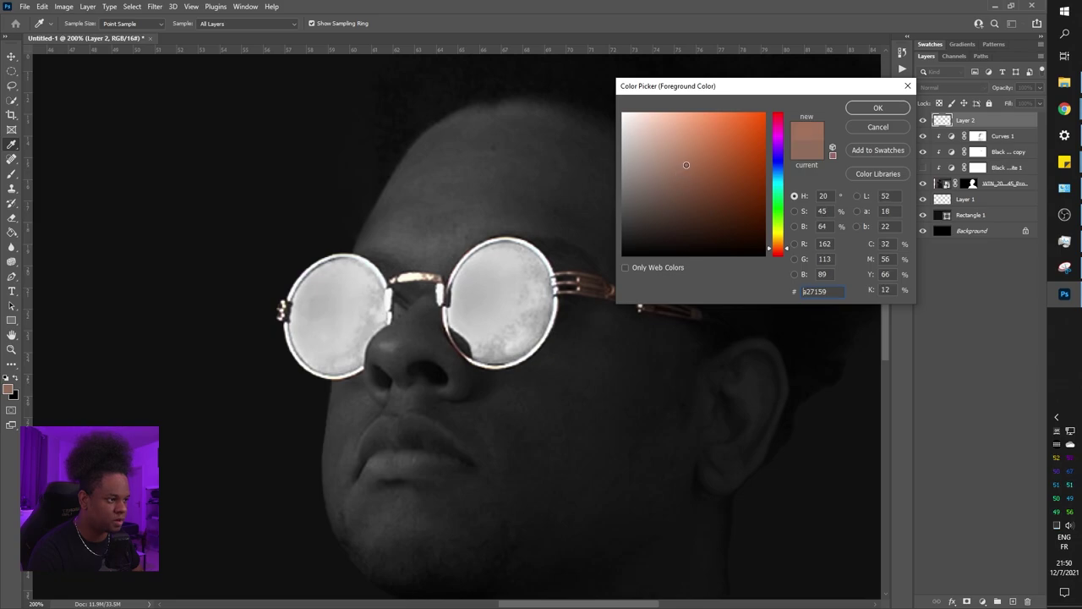
pyautogui.click(874, 107)
pyautogui.press('b')
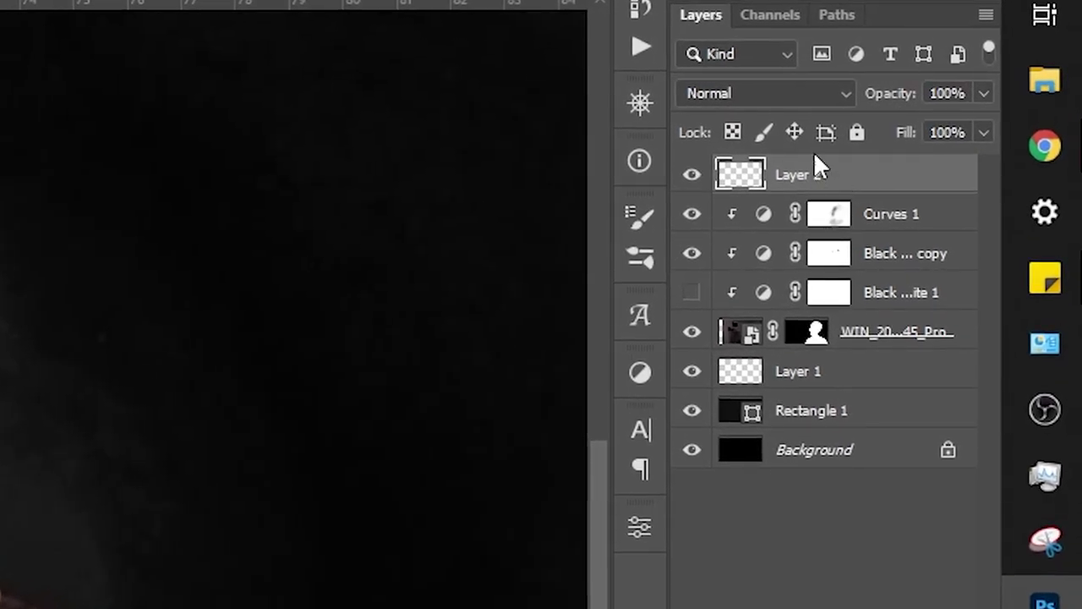
# Switch Layer 2 to Color blending and brush copper down both sides and across the bottom of the chain
pyautogui.click(807, 93)
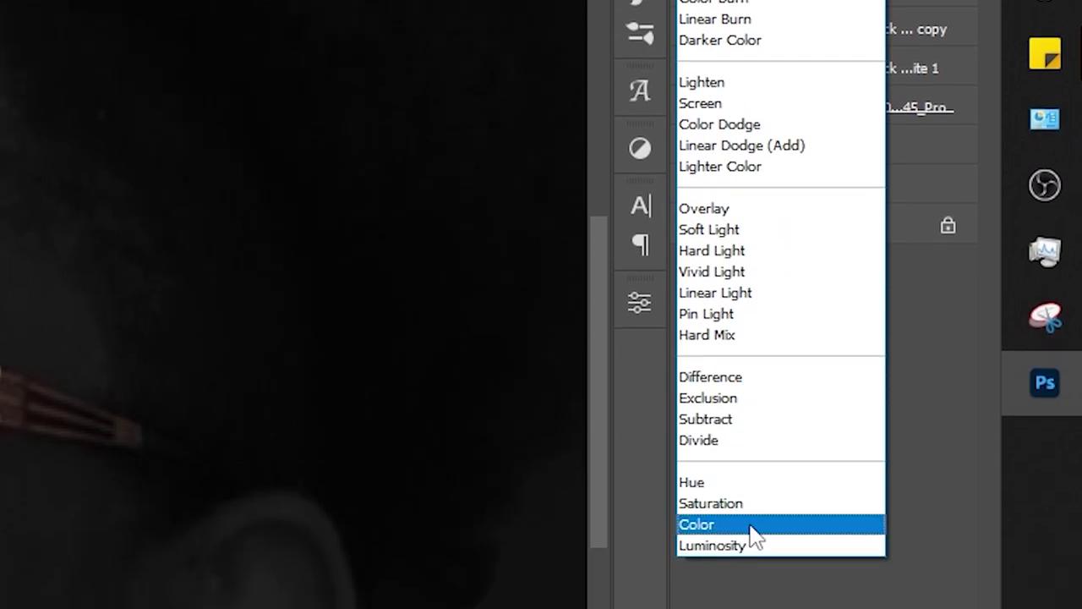
pyautogui.click(750, 525)
pyautogui.moveTo(624, 515); pyautogui.dragTo(599, 279)
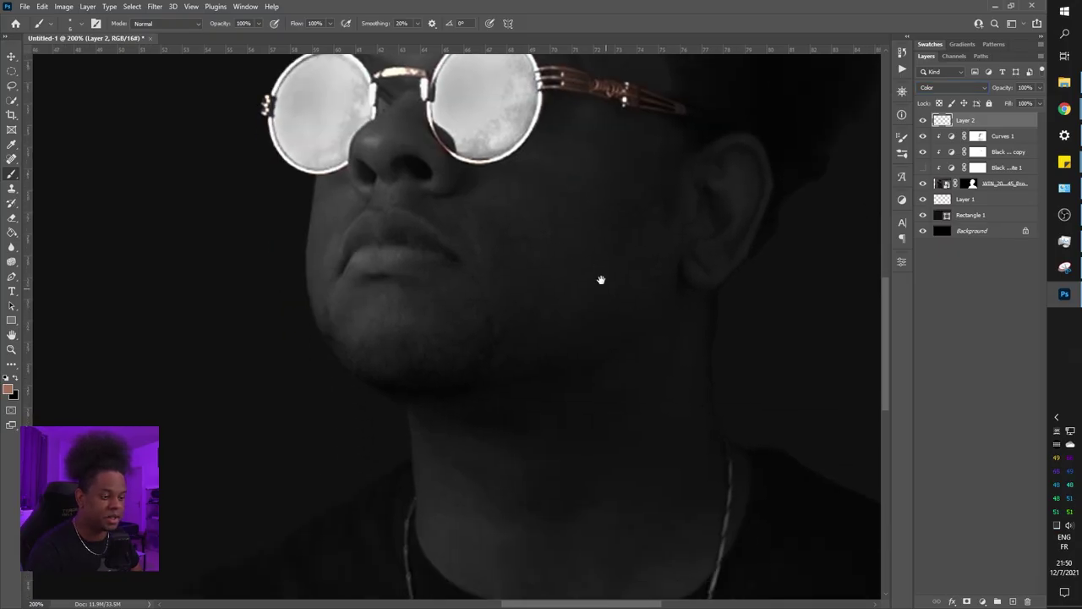
pyautogui.moveTo(643, 584)
pyautogui.mouseDown()
pyautogui.moveTo(640, 370)
pyautogui.moveTo(635, 386)
pyautogui.mouseUp()
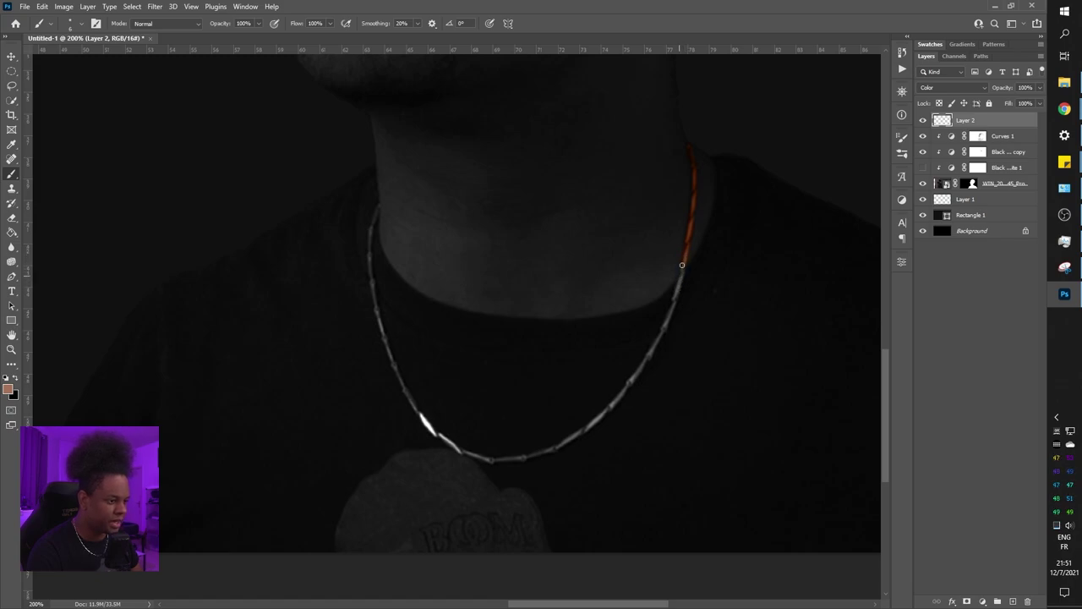
pyautogui.moveTo(681, 276); pyautogui.dragTo(657, 341)
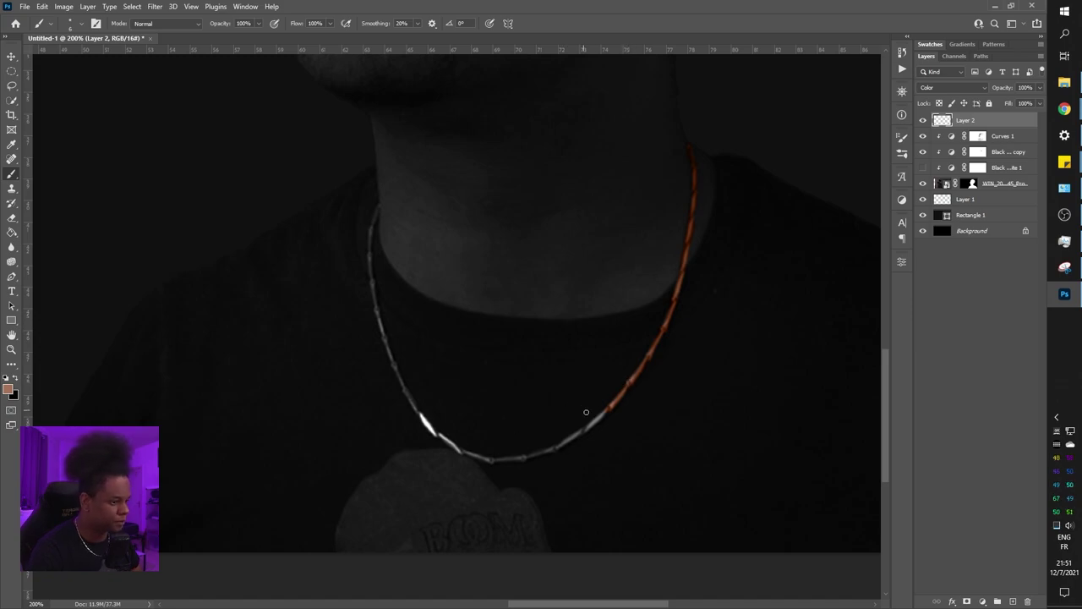
pyautogui.moveTo(594, 422); pyautogui.dragTo(561, 443)
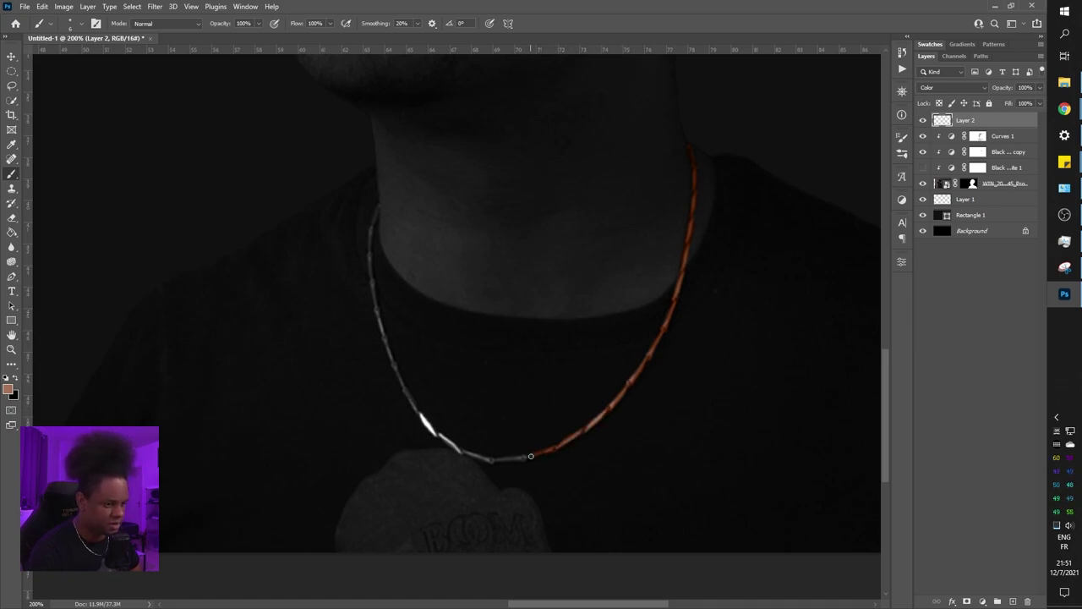
pyautogui.moveTo(480, 458); pyautogui.dragTo(469, 453)
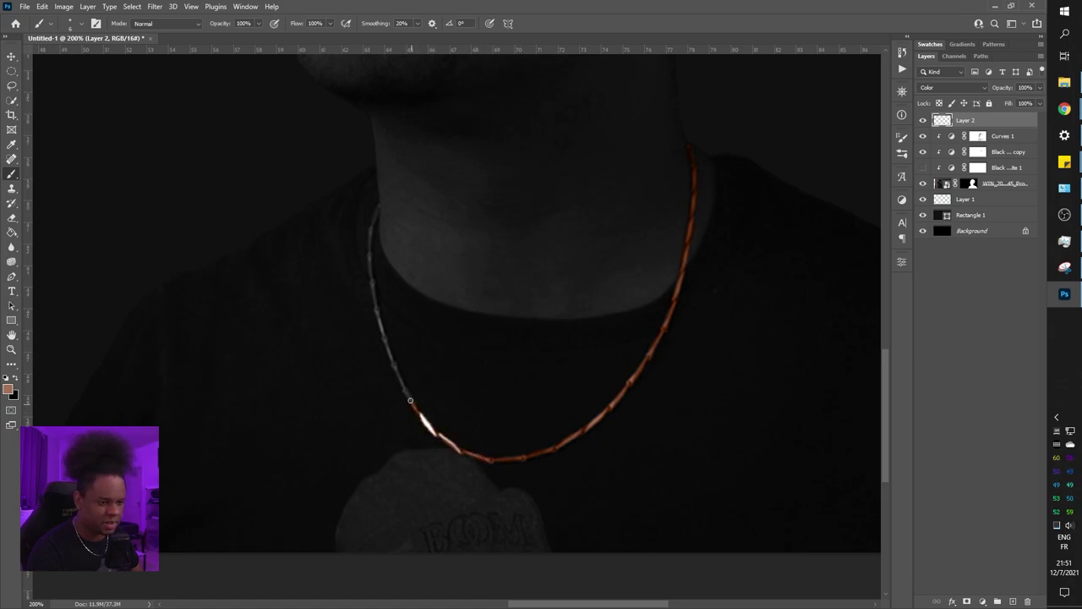
pyautogui.moveTo(404, 388); pyautogui.dragTo(387, 340)
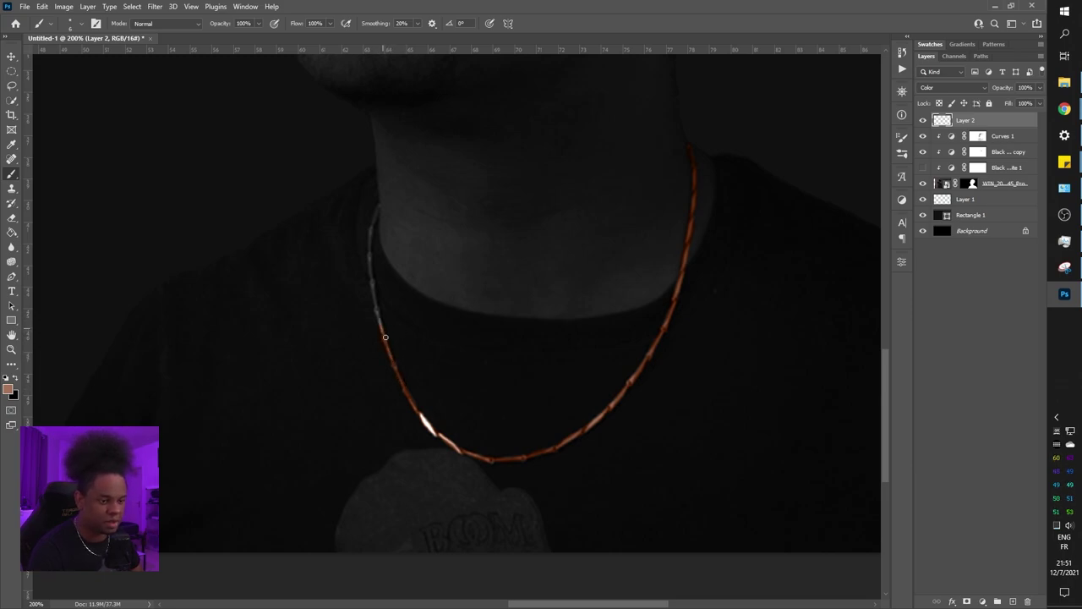
pyautogui.moveTo(380, 322); pyautogui.dragTo(377, 207)
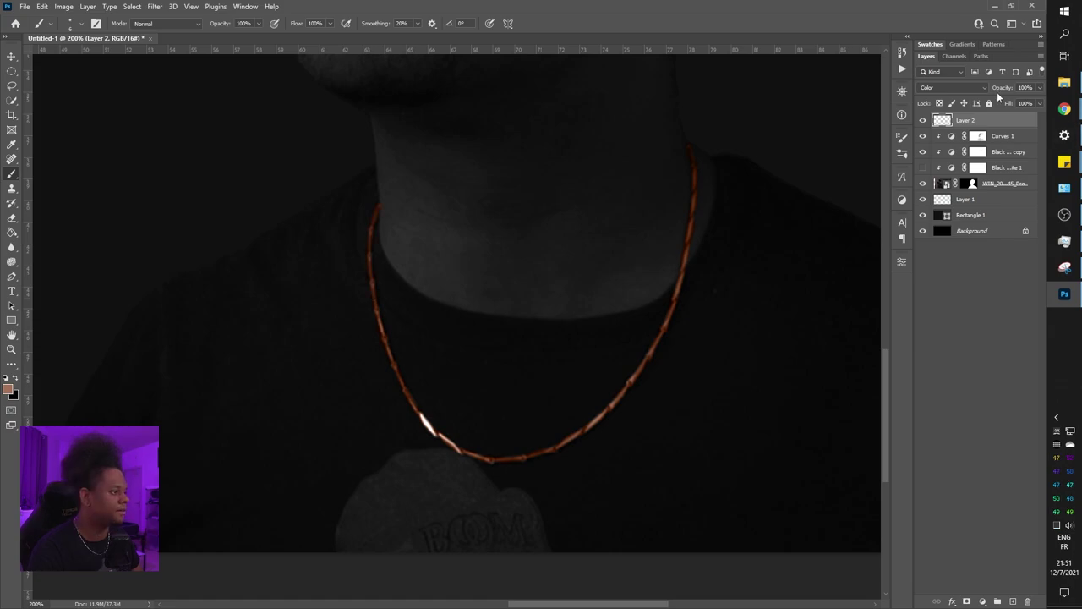
# Try Layer 2's necklace colour at 55% and 48% opacity, then restore it to 100%
pyautogui.hotkey('ctrl', '-')
pyautogui.hotkey('ctrl', '-')
pyautogui.hotkey('ctrl', '-')
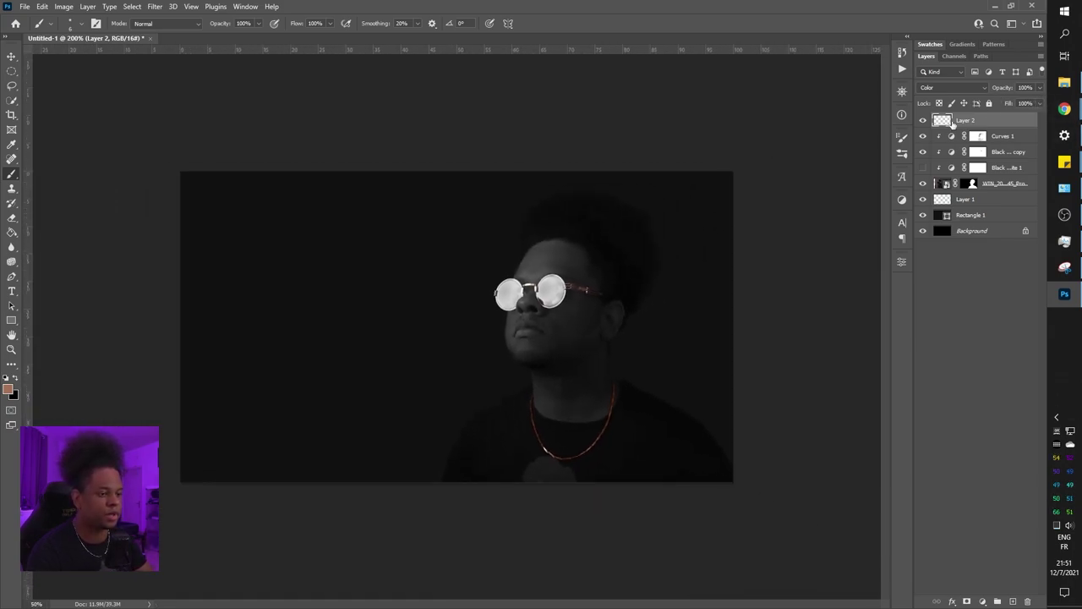
pyautogui.hotkey('ctrl', '+')
pyautogui.hotkey('ctrl', '+')
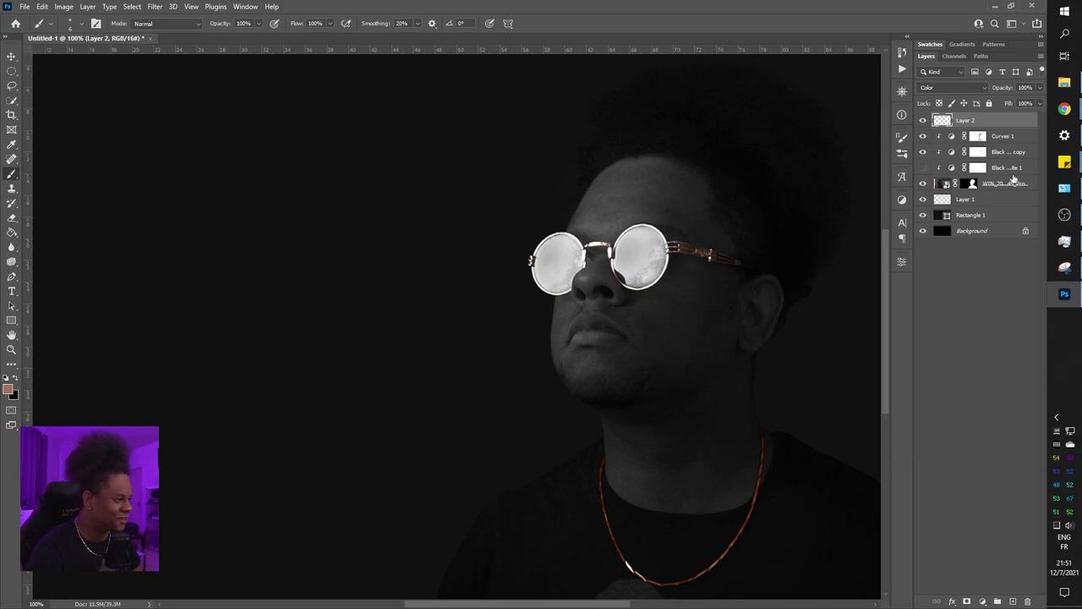
pyautogui.moveTo(1040, 88); pyautogui.dragTo(1012, 108)
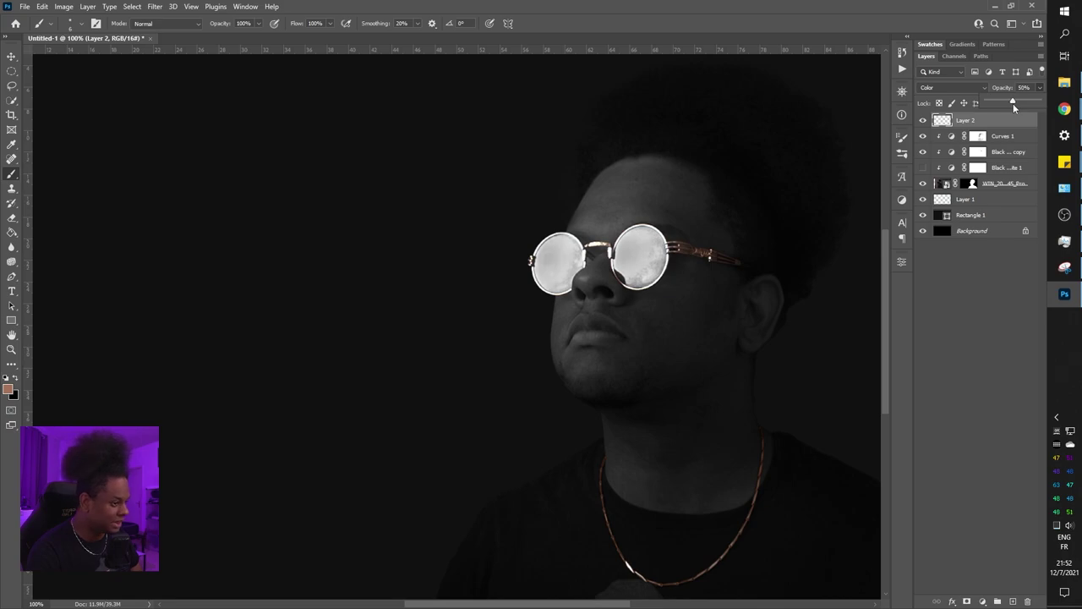
pyautogui.moveTo(1013, 103); pyautogui.dragTo(1057, 101)
pyautogui.click(993, 126)
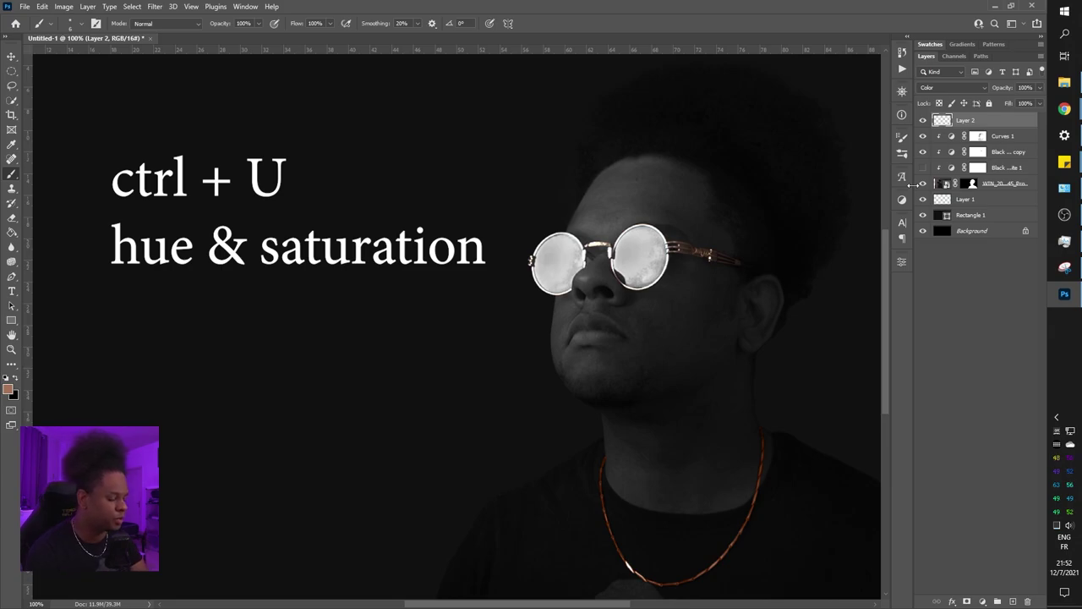
# Shift the necklace colour with Hue/Saturation to Hue +10, Saturation −38
pyautogui.hotkey('ctrl', 'u')
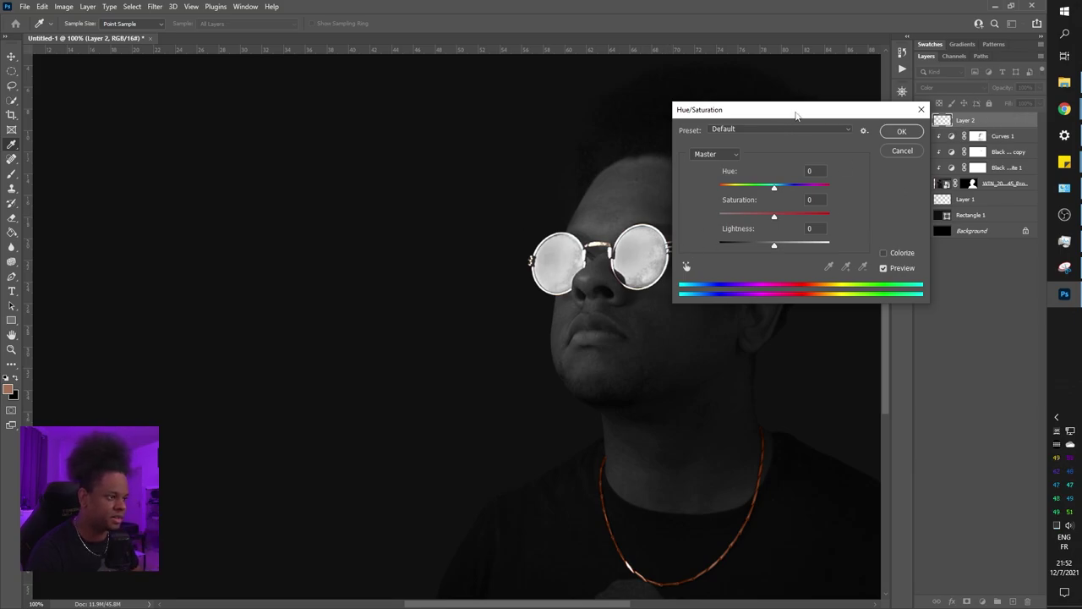
pyautogui.moveTo(781, 110); pyautogui.dragTo(545, 128)
pyautogui.hotkey('ctrl', '+')
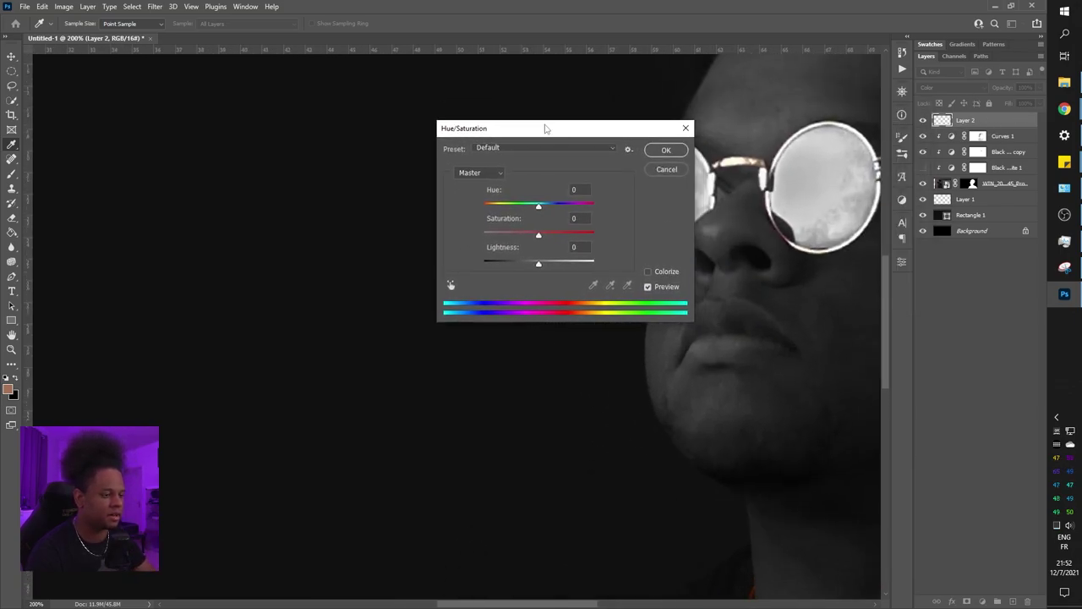
pyautogui.scroll(-8, 640, 454)
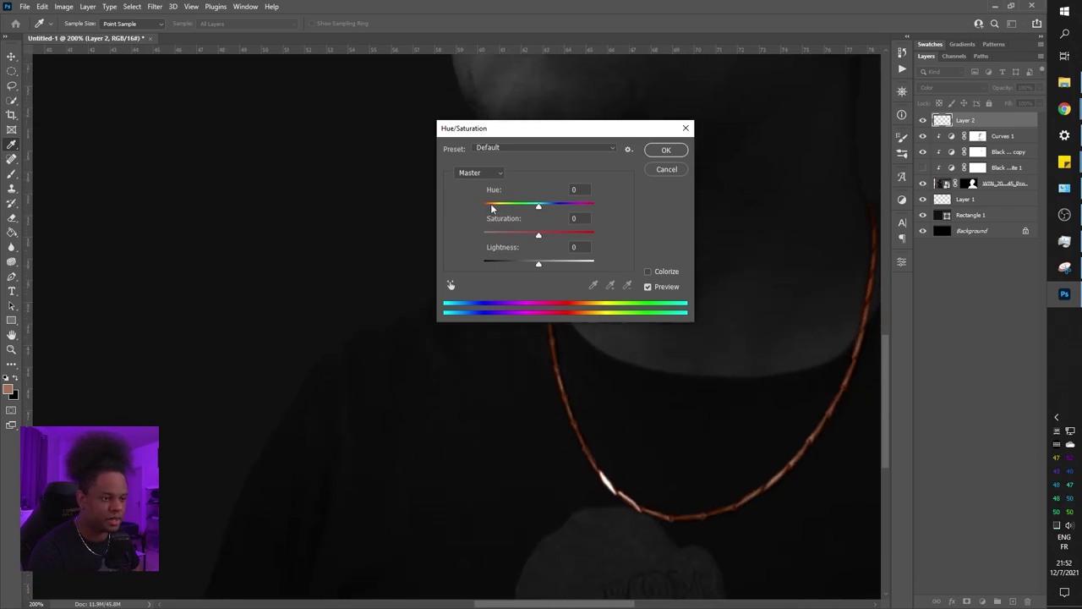
pyautogui.moveTo(538, 207); pyautogui.dragTo(518, 240)
pyautogui.click(664, 152)
# Drop Layer 2's opacity to about 62% and deselect the layer
pyautogui.press('b')
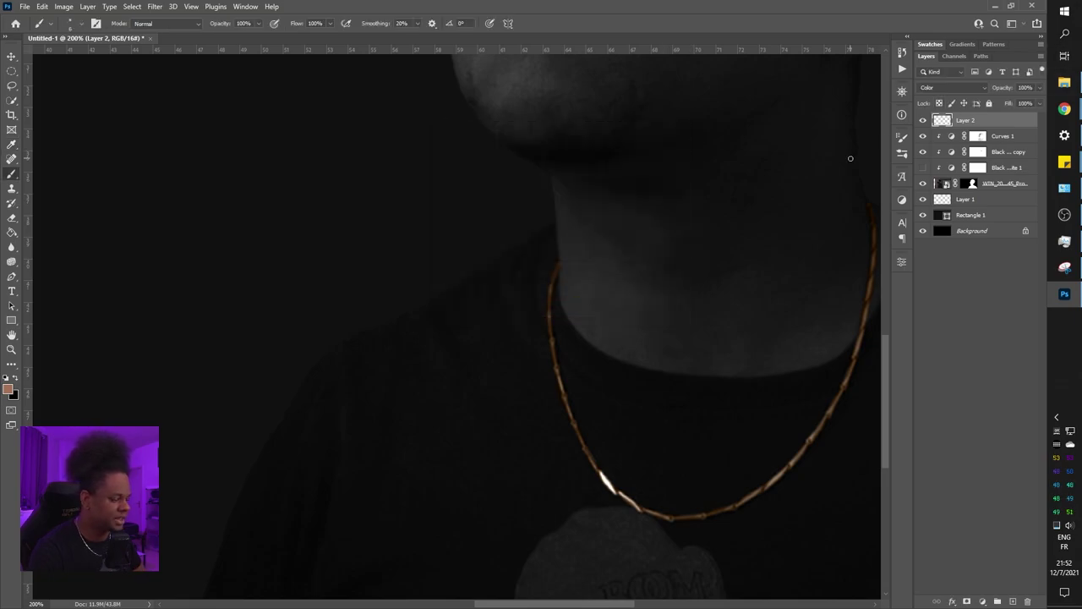
pyautogui.hotkey('ctrl', '0')
pyautogui.click(1040, 88)
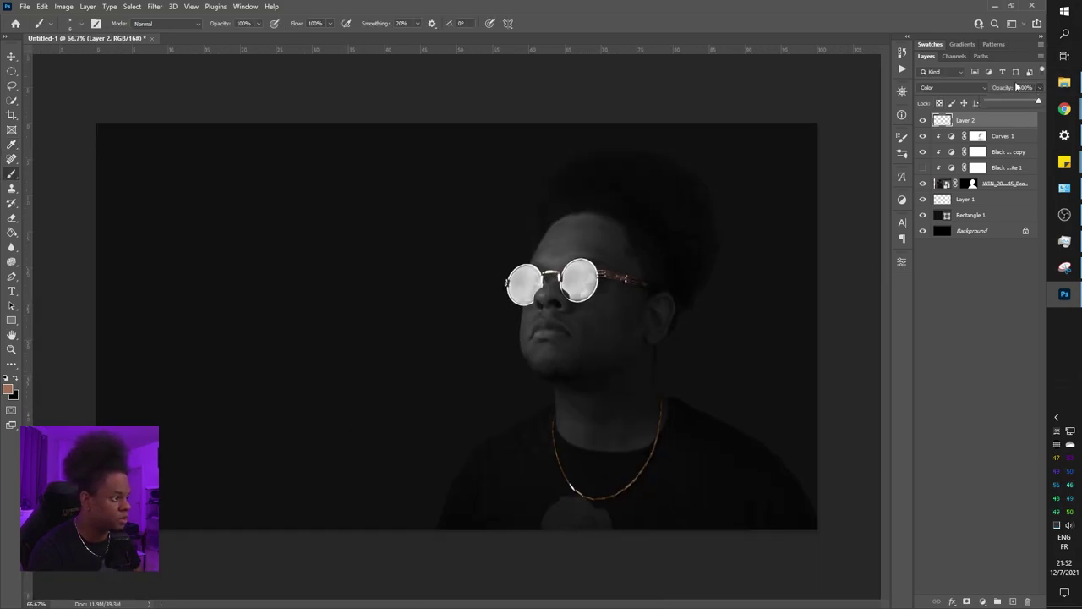
pyautogui.moveTo(1039, 102); pyautogui.dragTo(1019, 102)
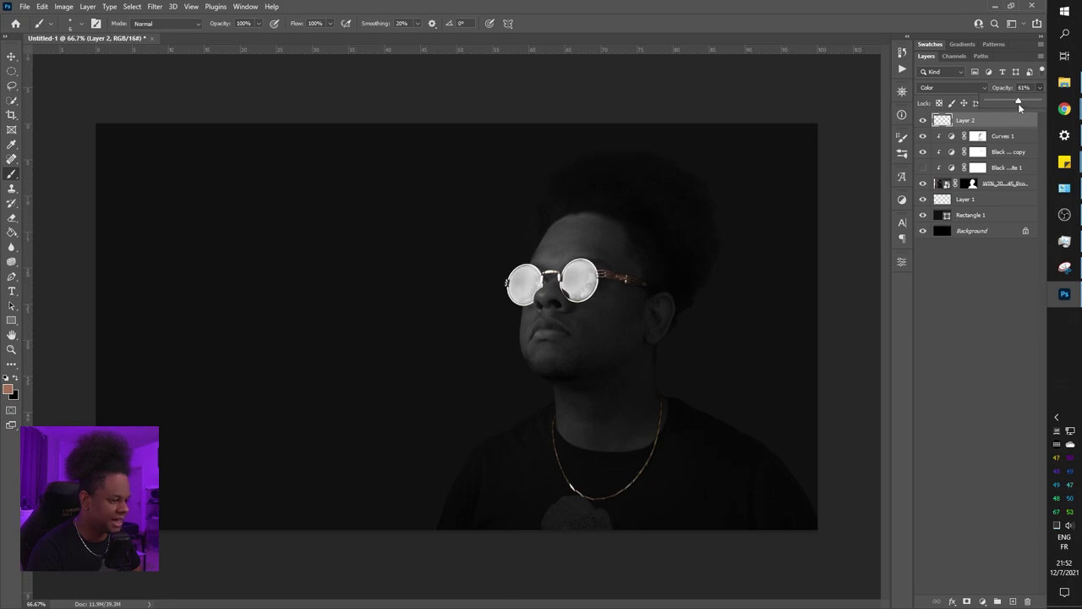
pyautogui.click(950, 276)
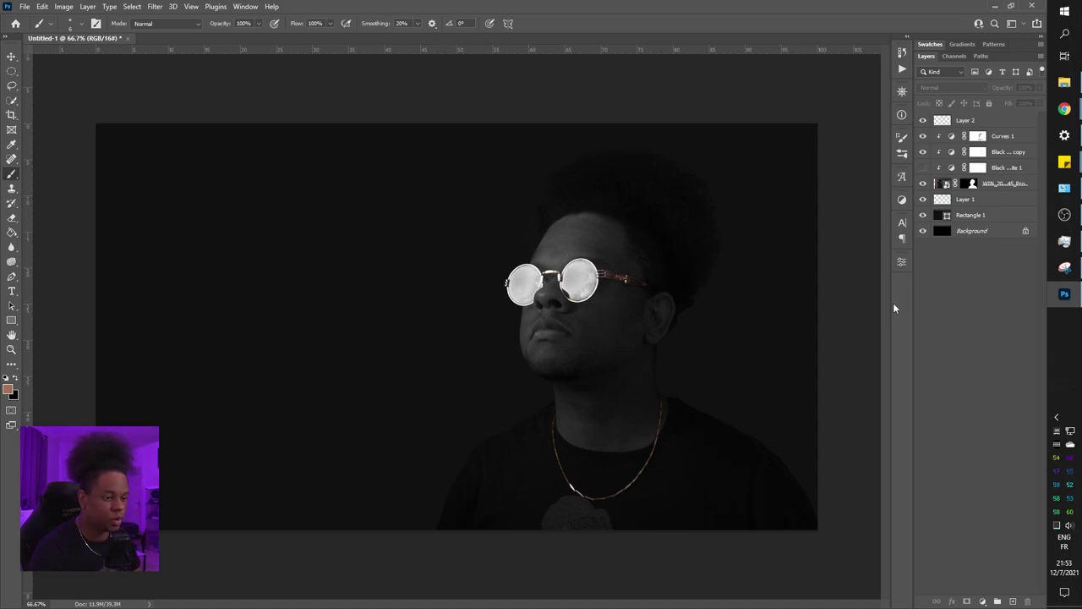
# Confirm Layer 1 holds no pixels and drag it to the trash, leaving Rectangle 1 under the photo
pyautogui.click(993, 186)
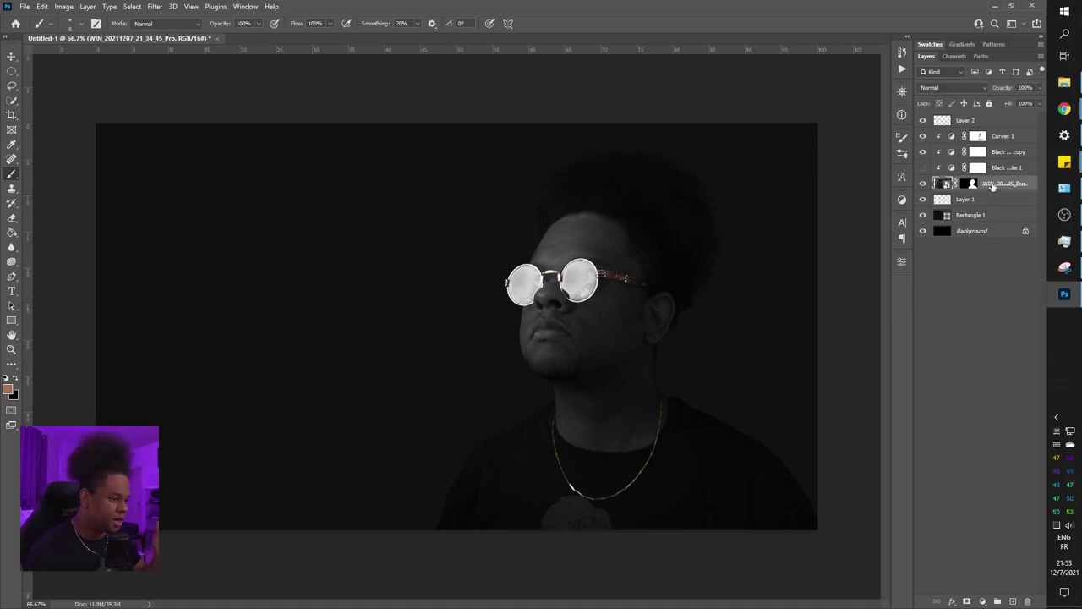
pyautogui.hotkey('ctrl', '+')
pyautogui.hotkey('ctrl', '+')
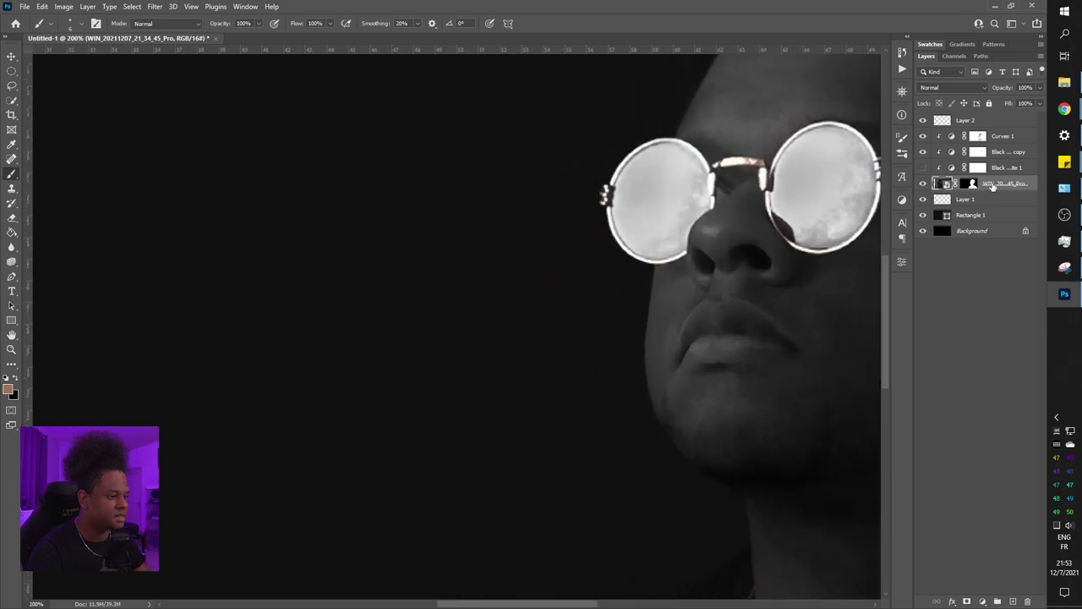
pyautogui.hotkey('ctrl', '-')
pyautogui.hotkey('ctrl', '-')
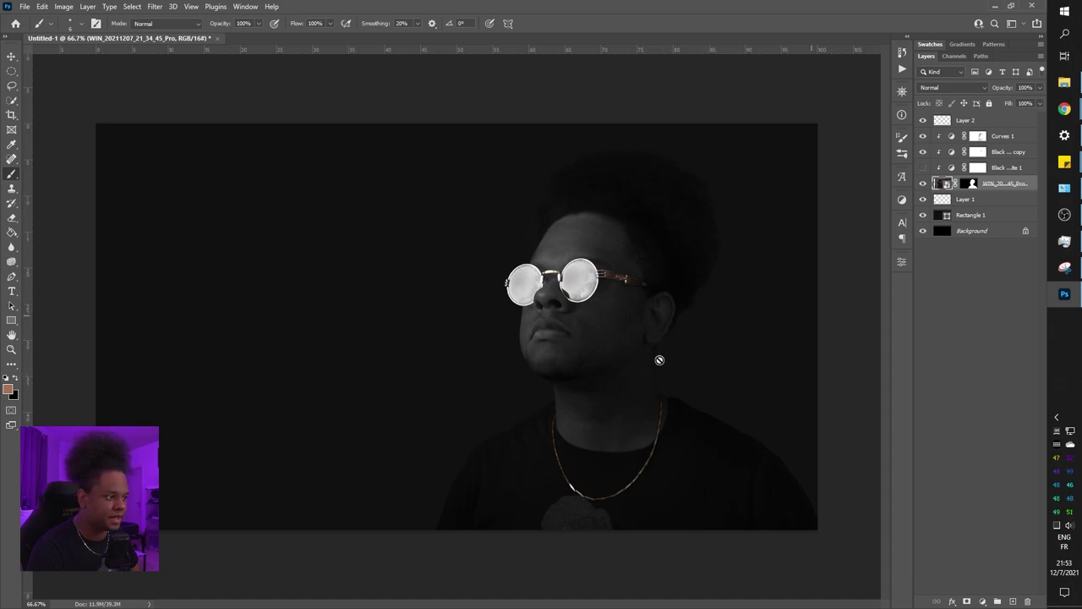
pyautogui.click(978, 217)
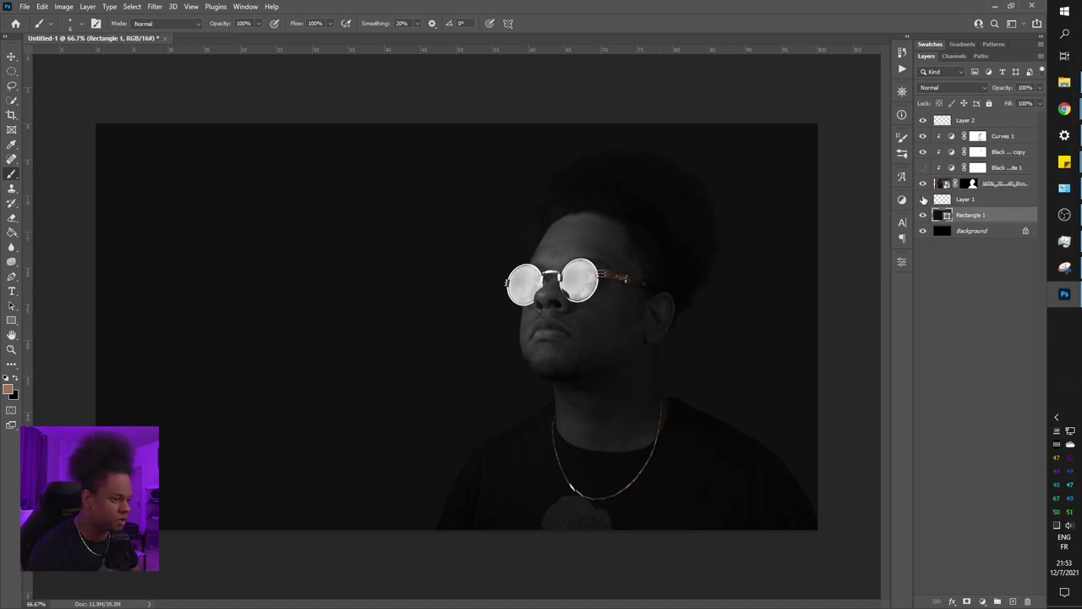
pyautogui.keyDown('ctrl'); pyautogui.click(941, 200); pyautogui.keyUp('ctrl')
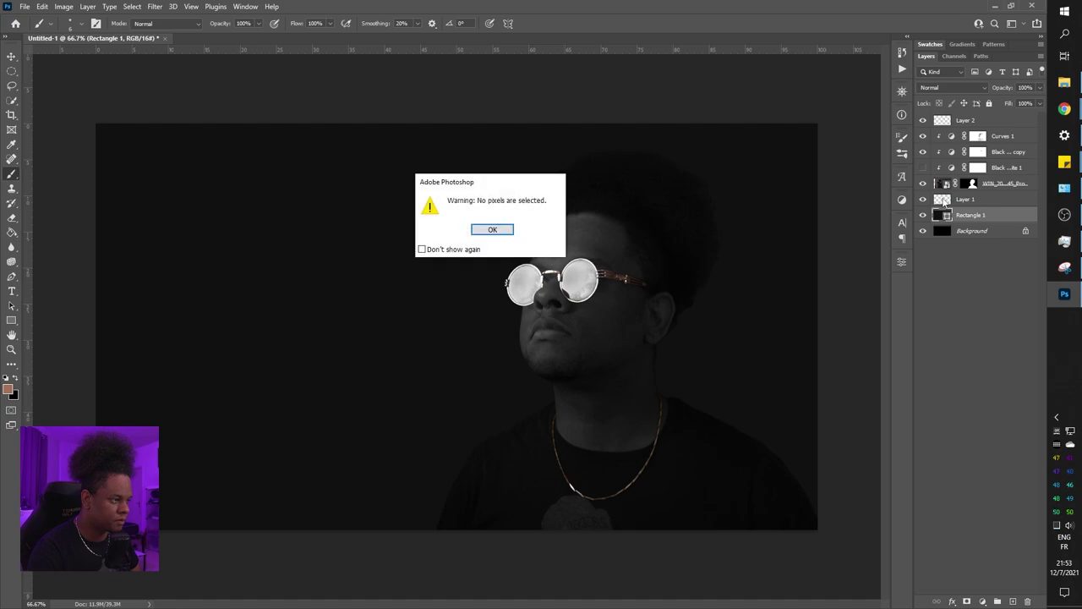
pyautogui.press('Return')
pyautogui.moveTo(965, 200); pyautogui.dragTo(1028, 601)
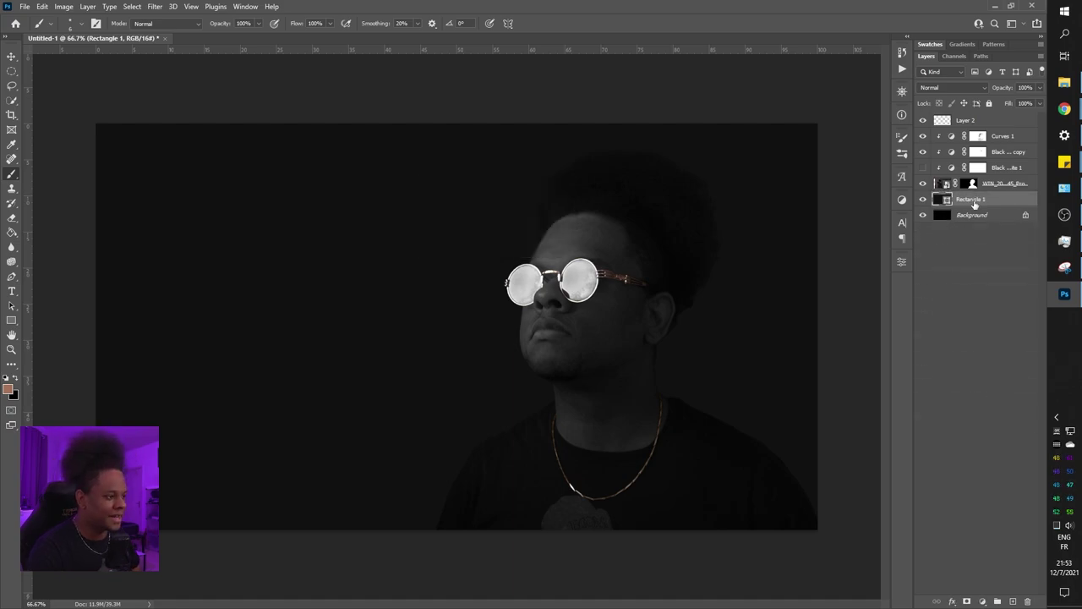
# Add Layer 3 and set a 1457 px, 0% hardness black brush at 15% opacity
pyautogui.click(1013, 601)
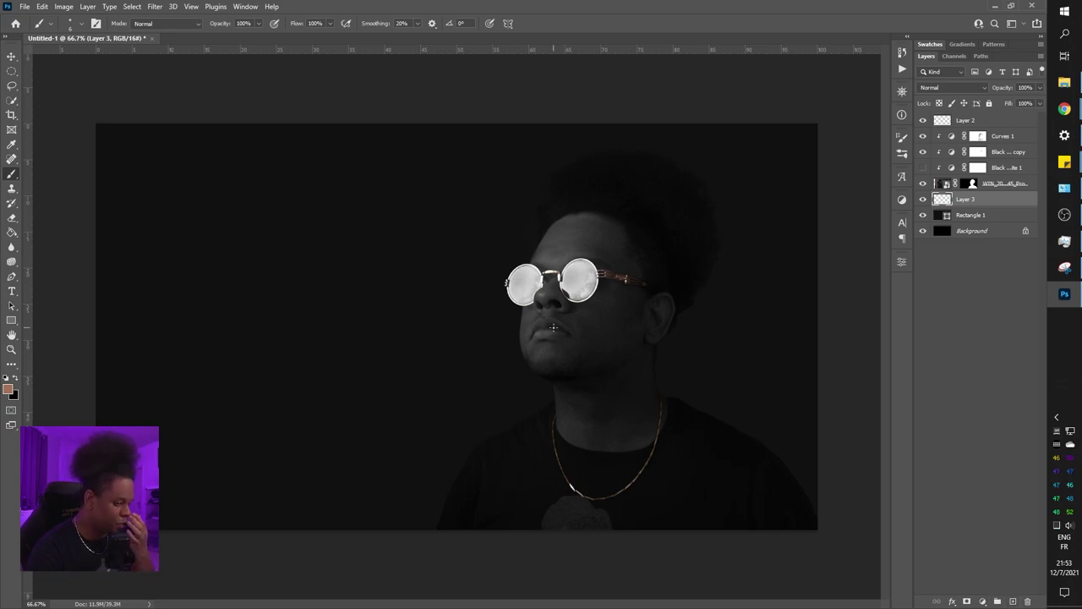
pyautogui.rightClick(563, 277)
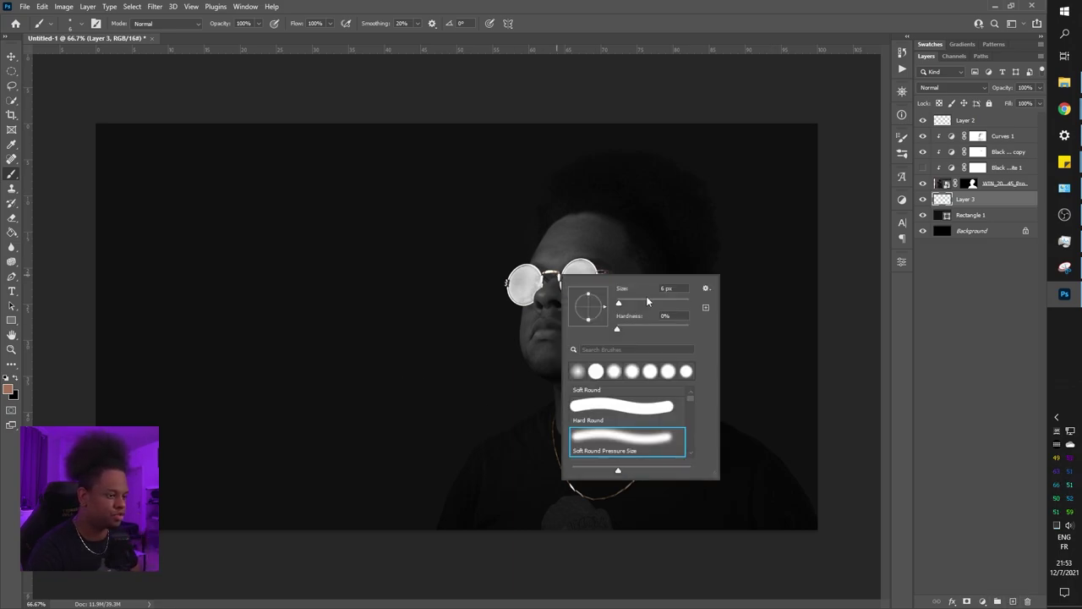
pyautogui.moveTo(648, 303); pyautogui.dragTo(682, 305)
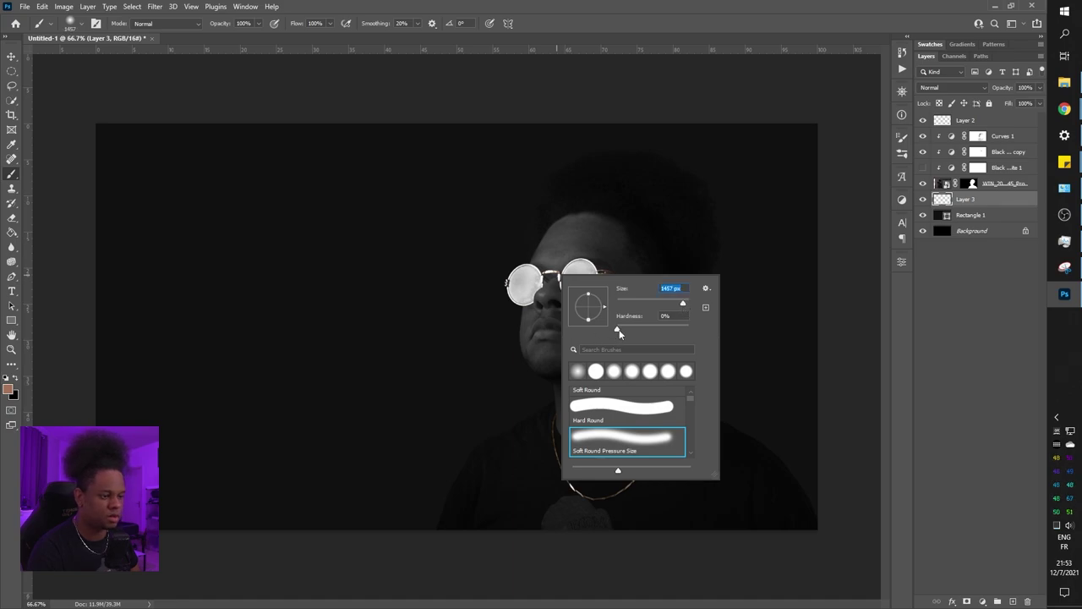
pyautogui.click(618, 330)
pyautogui.moveTo(258, 24)
pyautogui.mouseDown()
pyautogui.moveTo(258, 34)
pyautogui.moveTo(215, 40)
pyautogui.mouseUp()
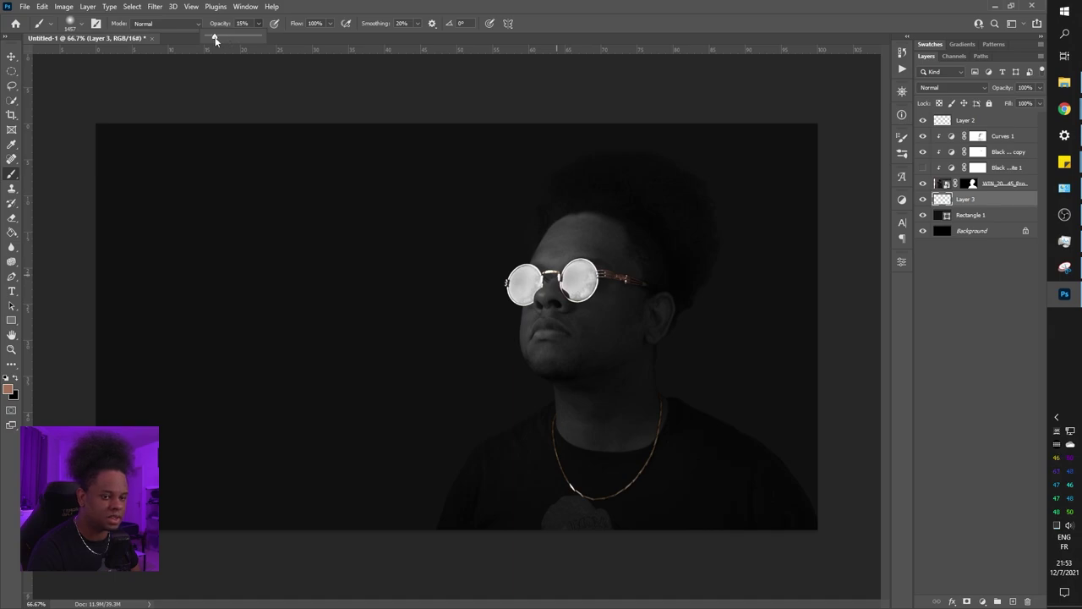
pyautogui.click(16, 379)
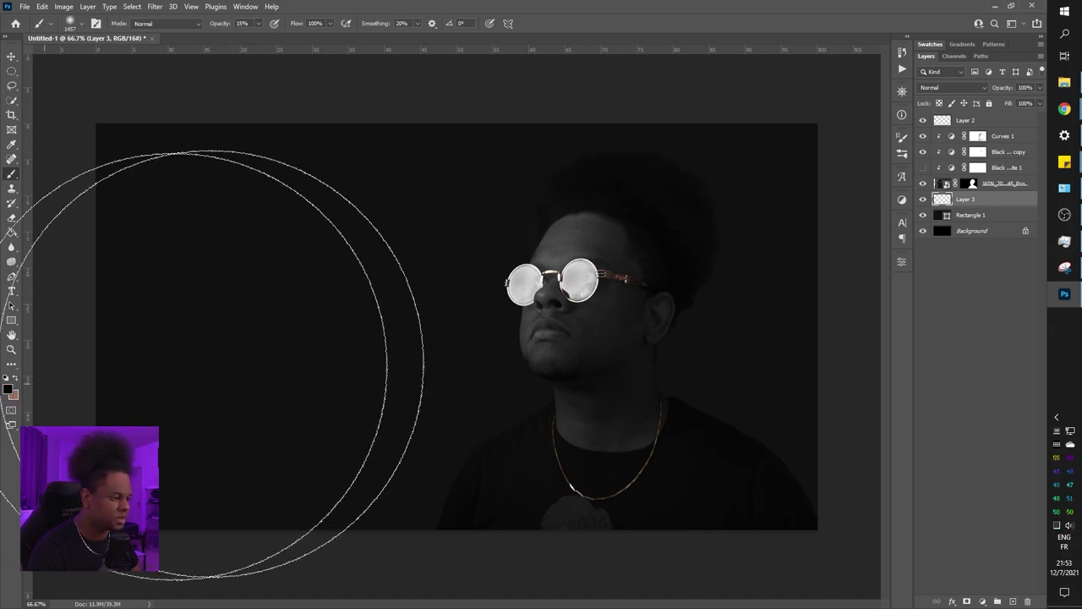
# Zoom between 33.3% and 100% and pan to frame the face at 66.7%
pyautogui.hotkey('ctrl', '-')
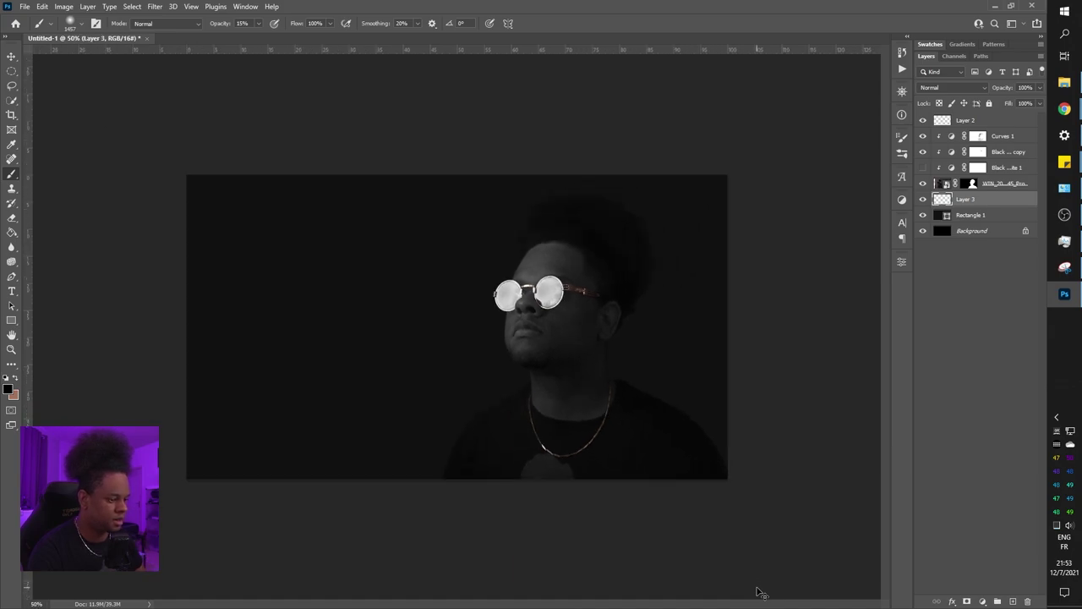
pyautogui.hotkey('ctrl', '-')
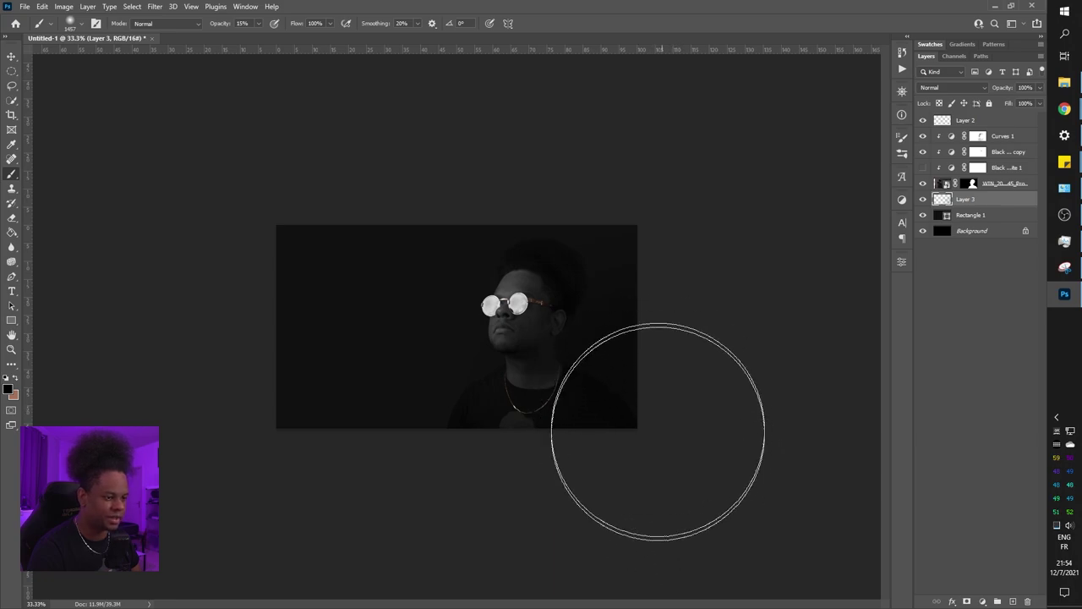
pyautogui.hotkey('ctrl', '+')
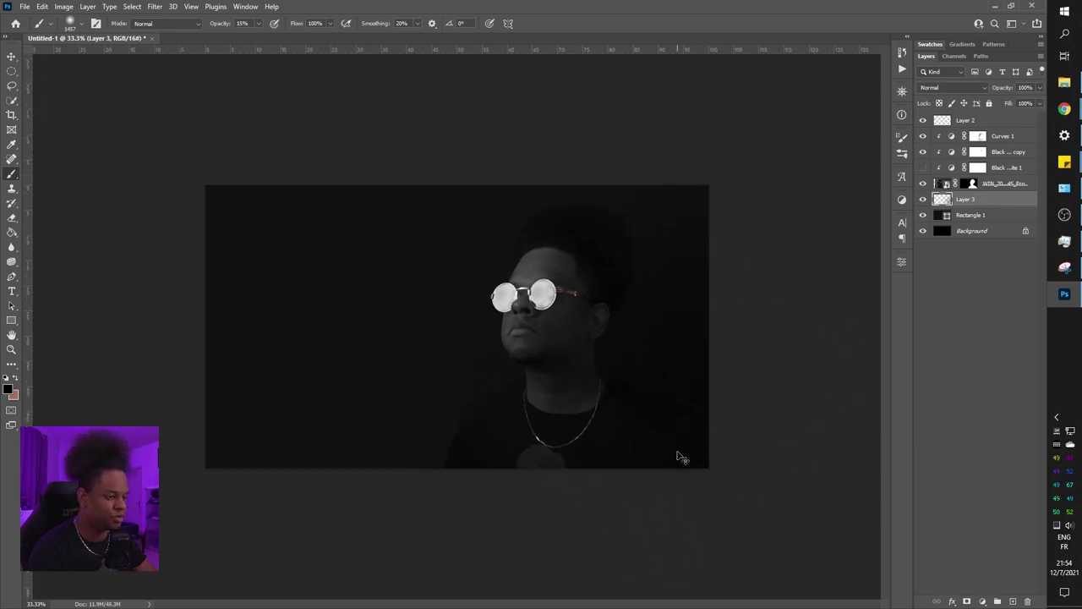
pyautogui.hotkey('ctrl', '+')
pyautogui.moveTo(701, 400); pyautogui.dragTo(423, 322)
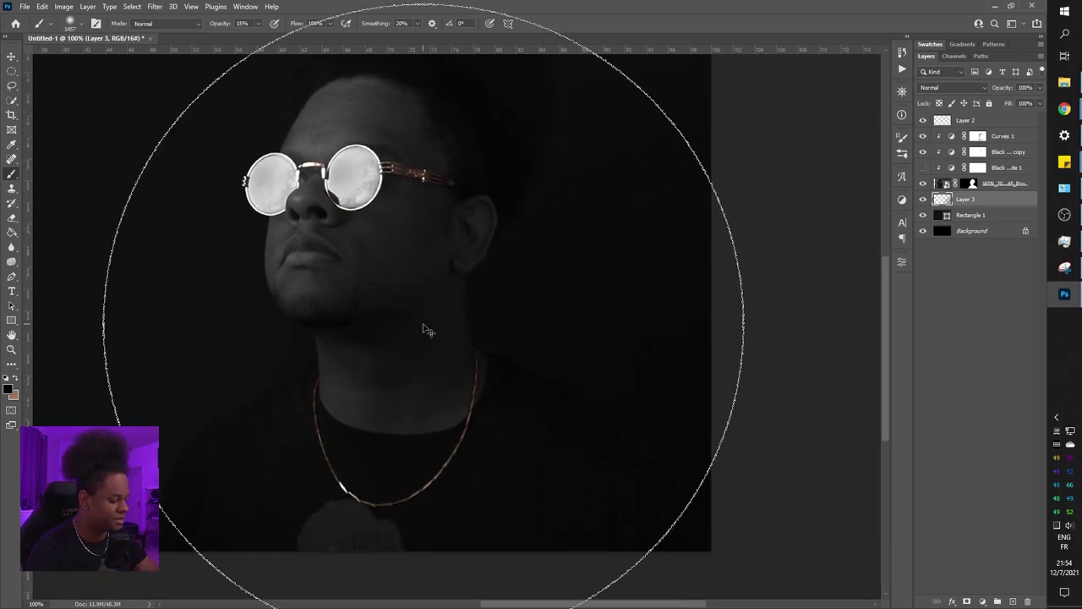
pyautogui.hotkey('ctrl', '-')
pyautogui.hotkey('ctrl', '-')
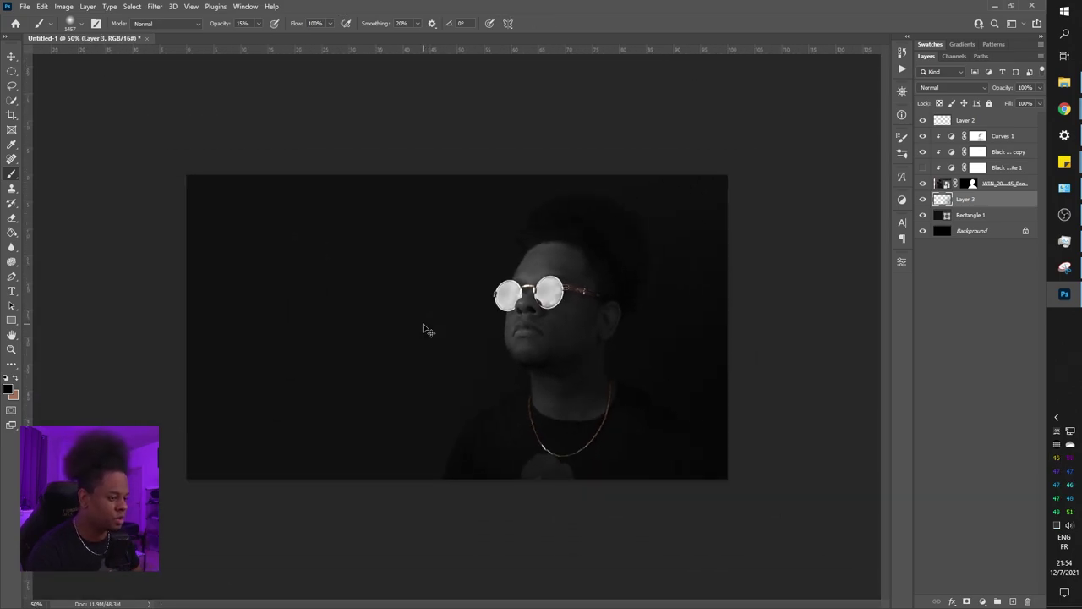
pyautogui.hotkey('ctrl', '-')
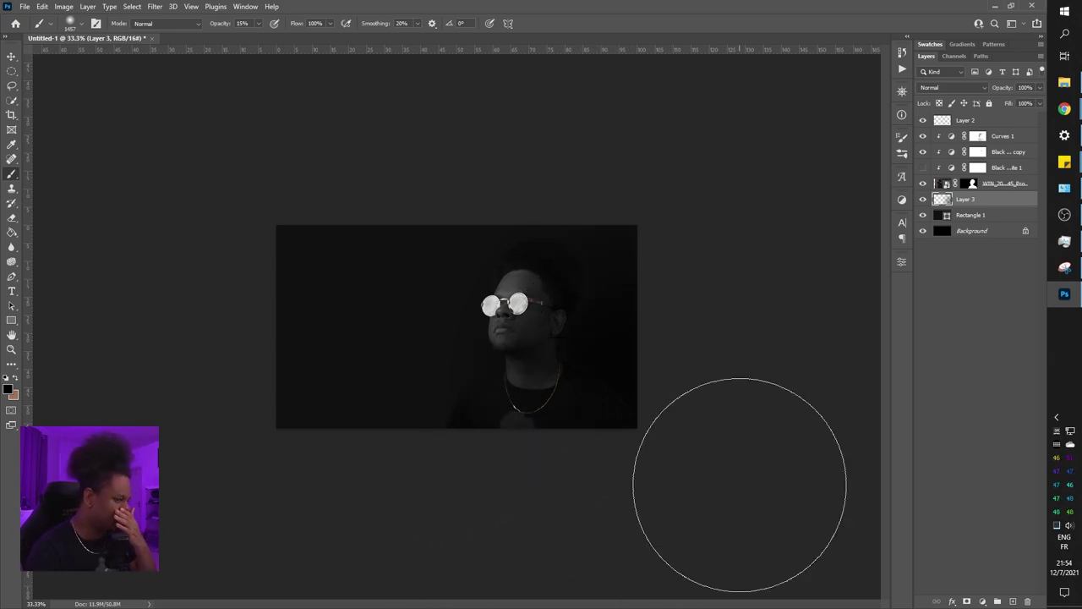
pyautogui.hotkey('ctrl', '+')
# Lower Layer 3's opacity to 70%
pyautogui.click(1041, 102)
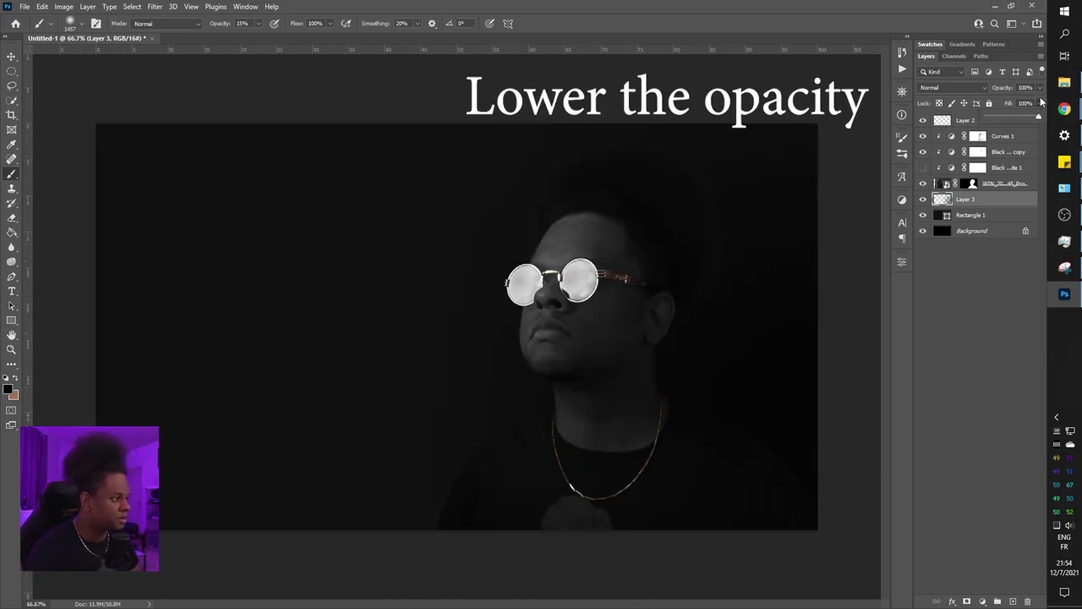
pyautogui.click(1041, 102)
pyautogui.click(1041, 88)
pyautogui.moveTo(1038, 102); pyautogui.dragTo(1021, 105)
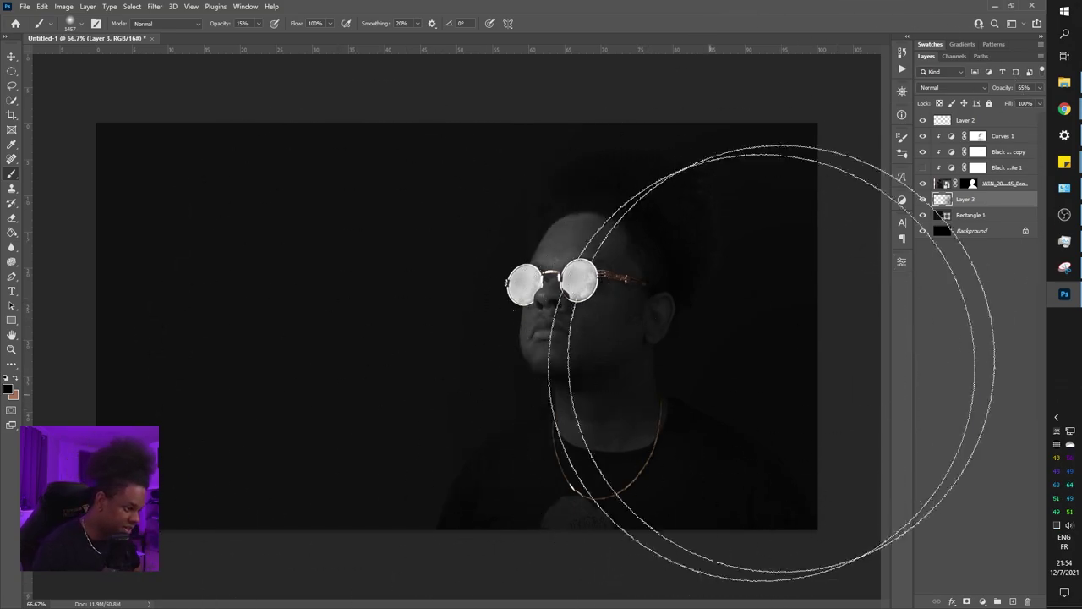
pyautogui.click(1039, 87)
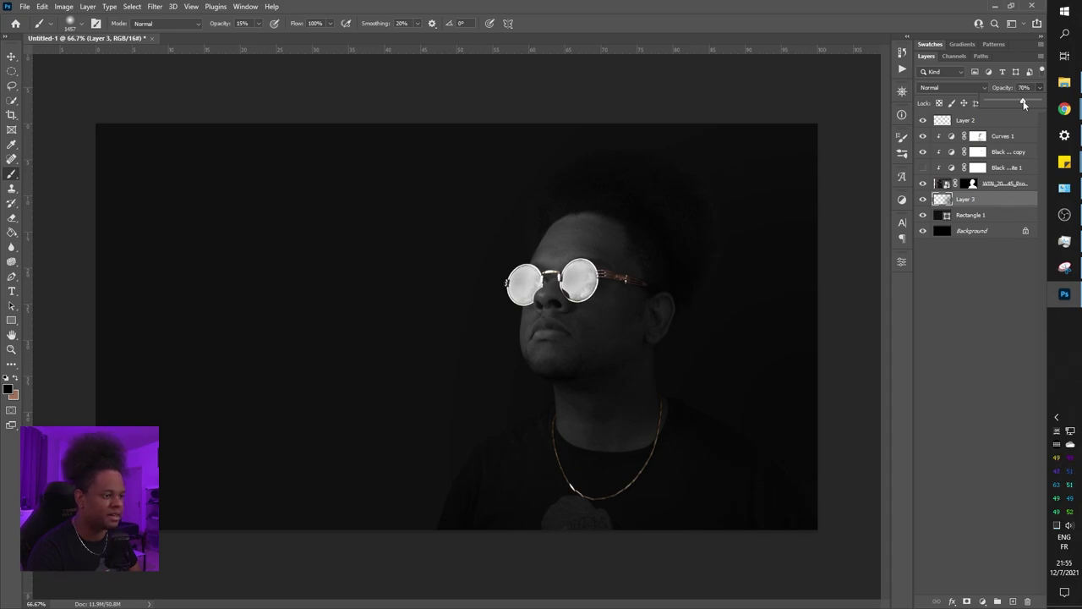
# Select the photo layer's mask and zoom to 200% on the glasses and top of the head
pyautogui.click(973, 184)
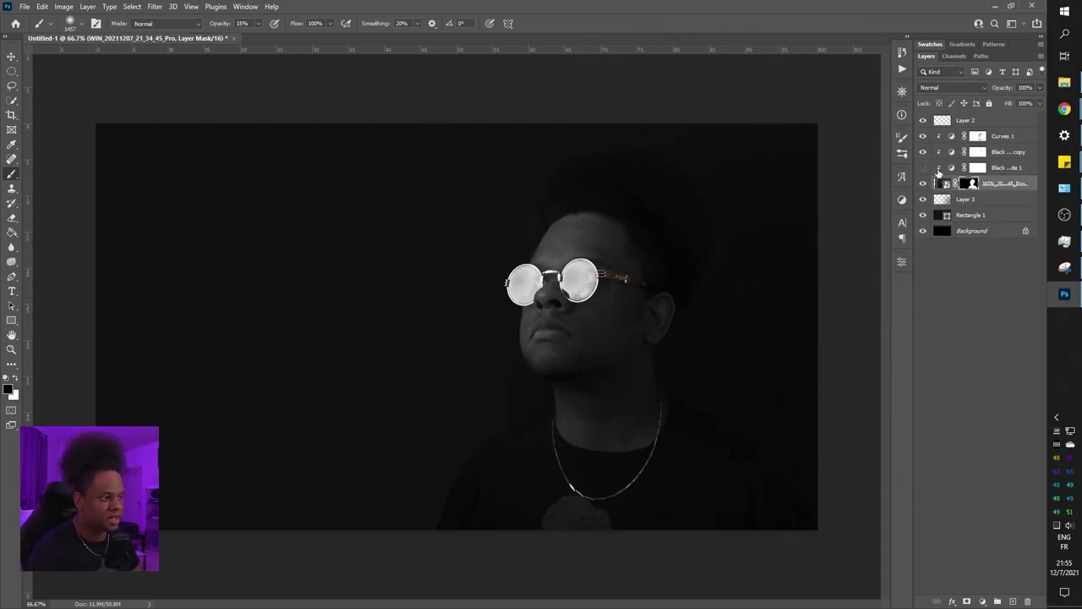
pyautogui.hotkey('ctrl', '+')
pyautogui.moveTo(794, 245)
pyautogui.mouseDown()
pyautogui.moveTo(744, 273)
pyautogui.moveTo(639, 304)
pyautogui.moveTo(635, 295)
pyautogui.mouseUp()
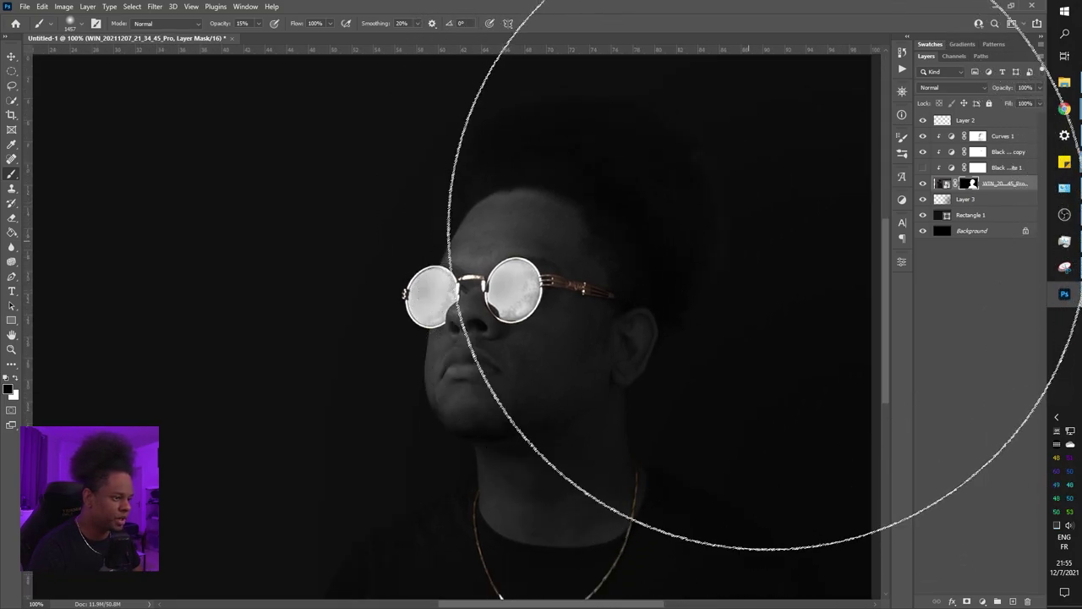
pyautogui.hotkey('ctrl', '+')
pyautogui.moveTo(669, 222); pyautogui.dragTo(620, 324)
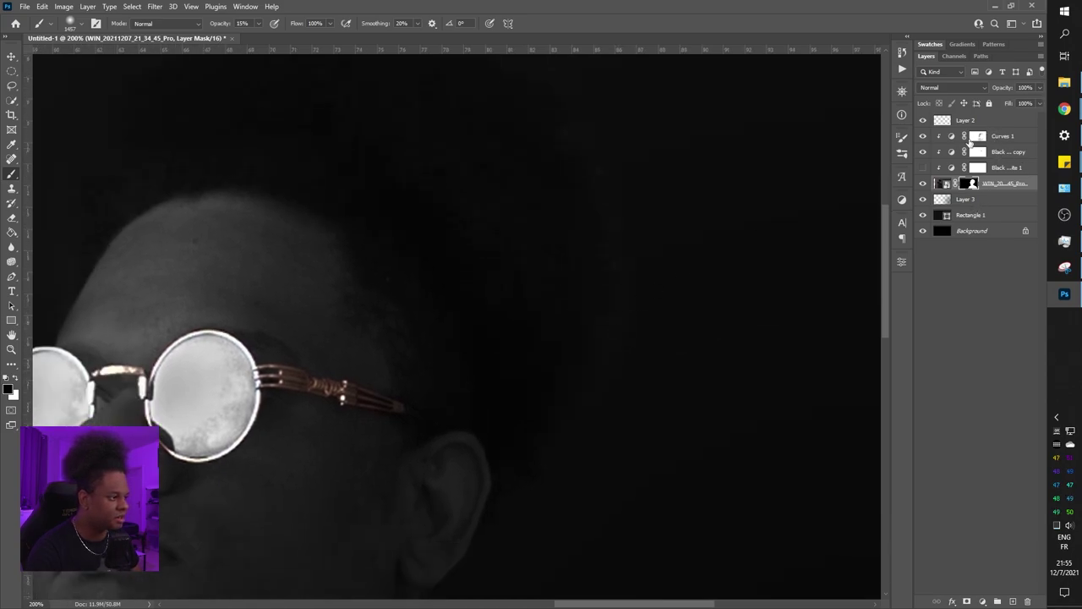
# Add Curves 2, bend its curve, invert its mask to black, and set white as foreground
pyautogui.click(981, 601)
pyautogui.click(989, 456)
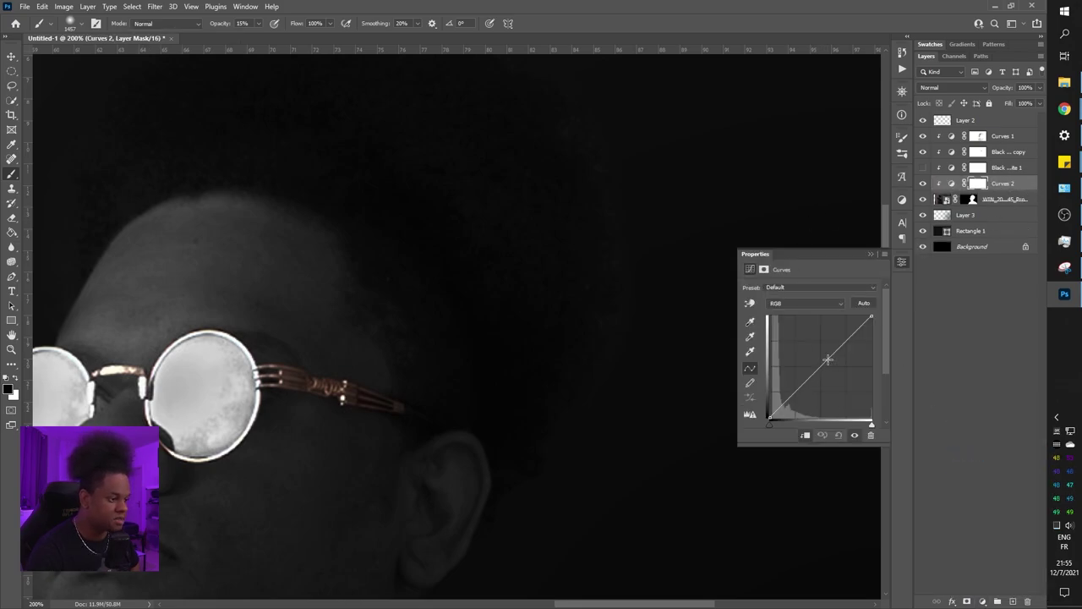
pyautogui.moveTo(828, 359); pyautogui.dragTo(831, 370)
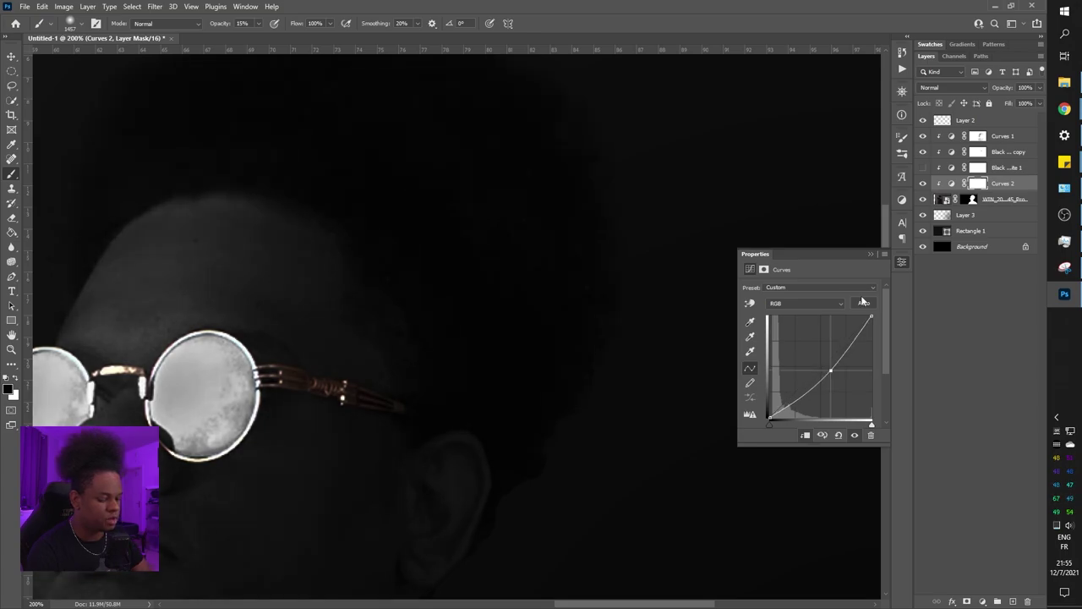
pyautogui.hotkey('ctrl', 'i')
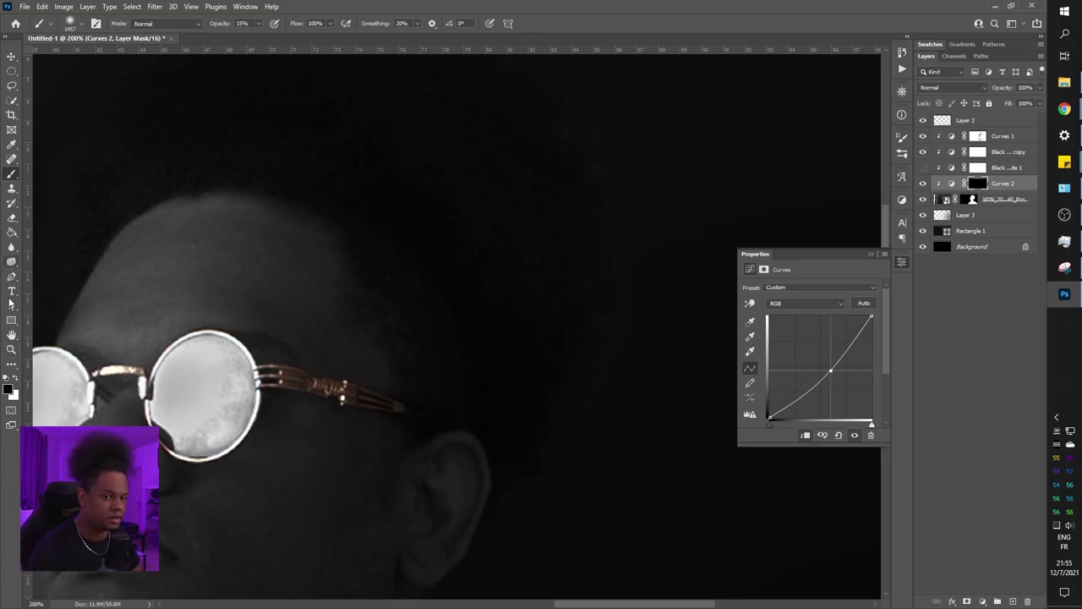
pyautogui.click(15, 382)
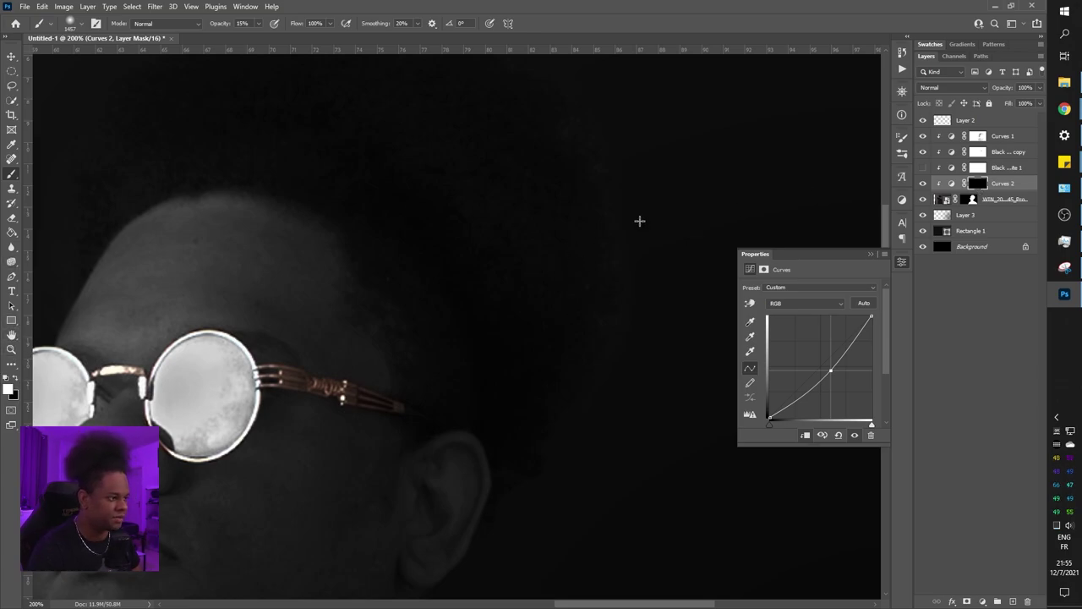
pyautogui.click(979, 185)
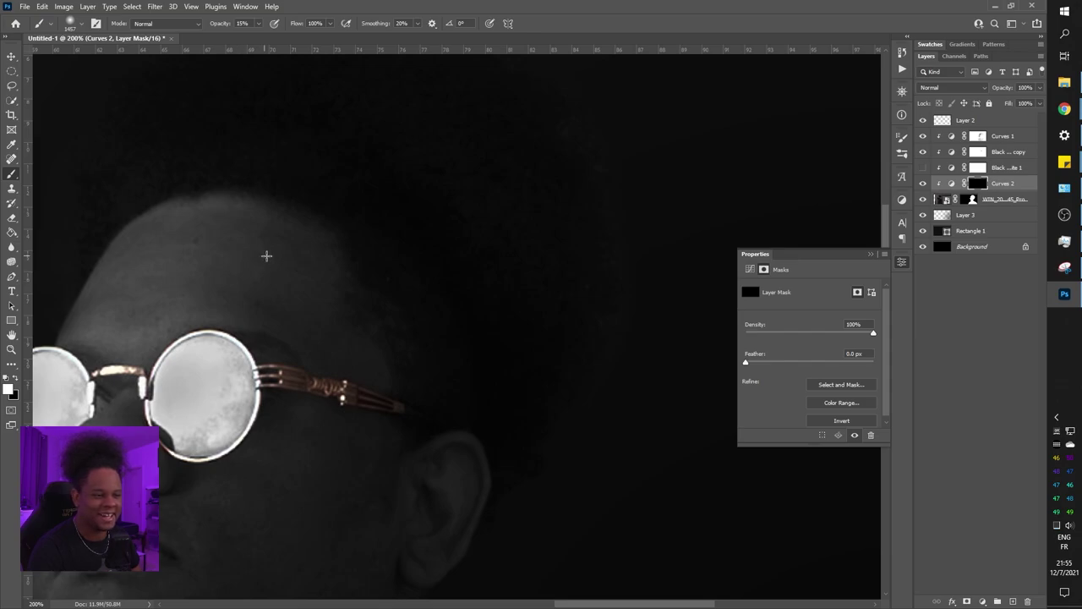
# Set the brush size to 120 px
pyautogui.rightClick(542, 230)
pyautogui.doubleClick(640, 241)
pyautogui.write('120')
pyautogui.press('Return')
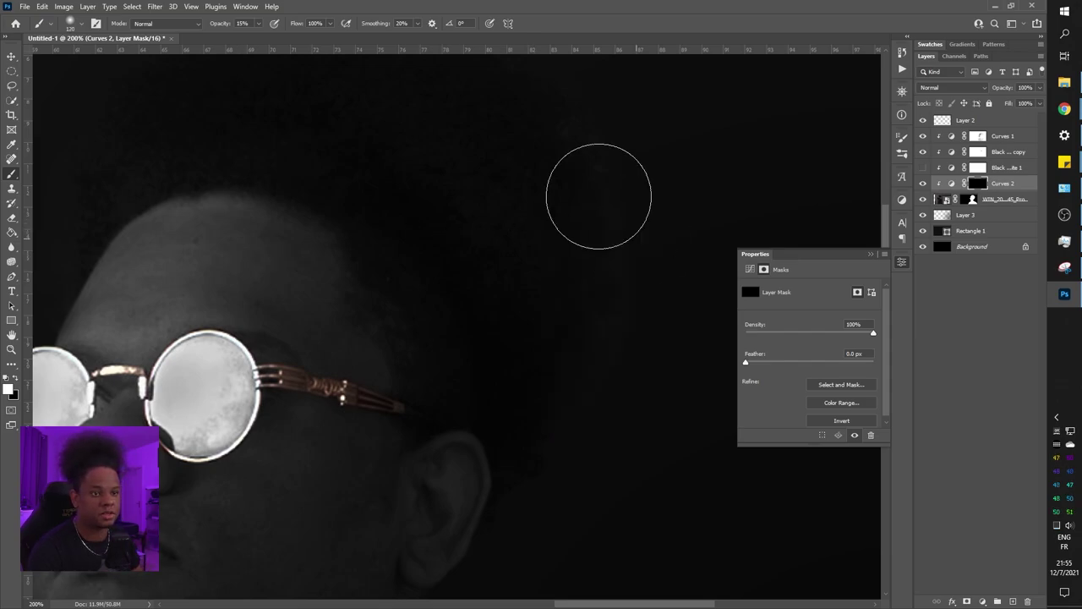
# Place a new type layer, Layer 4, left of the portrait and clear its placeholder text
pyautogui.hotkey('ctrl', '-')
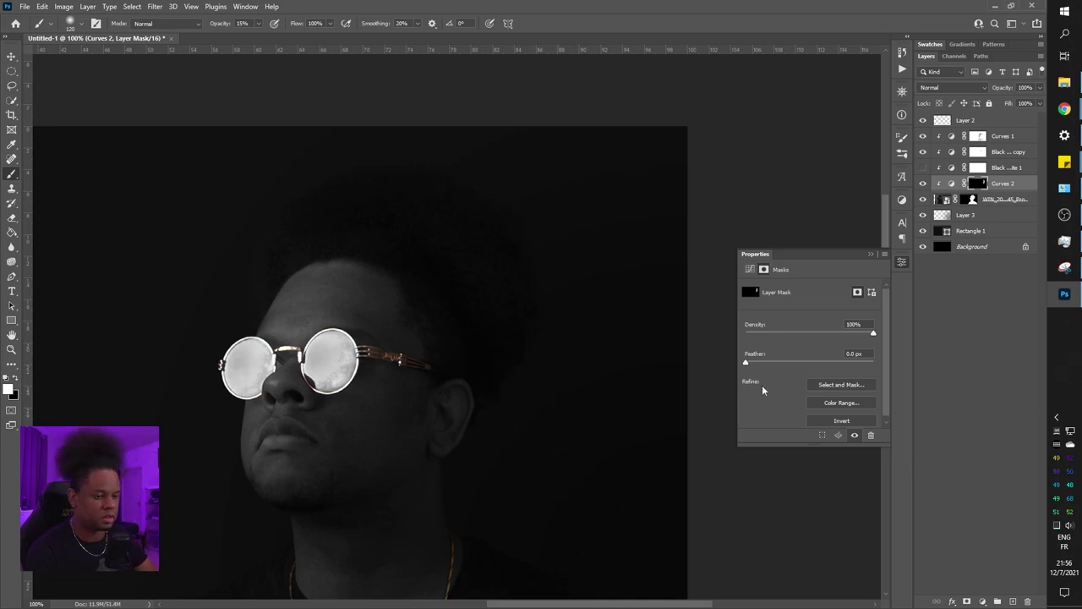
pyautogui.hotkey('ctrl', '-')
pyautogui.hotkey('ctrl', '-')
pyautogui.hotkey('ctrl', '-')
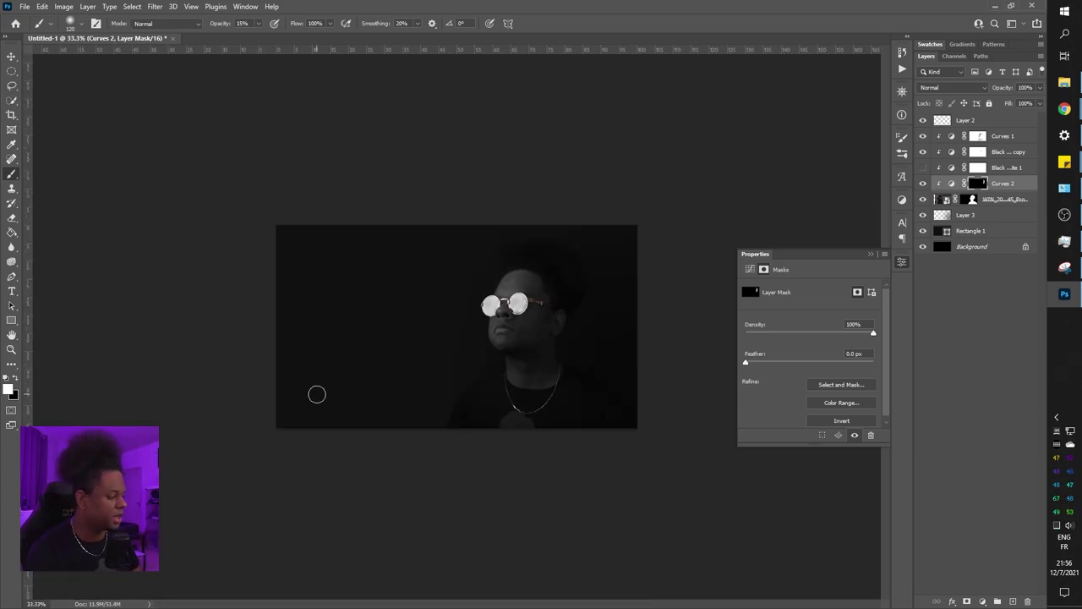
pyautogui.hotkey('ctrl', '+')
pyautogui.hotkey('ctrl', '+')
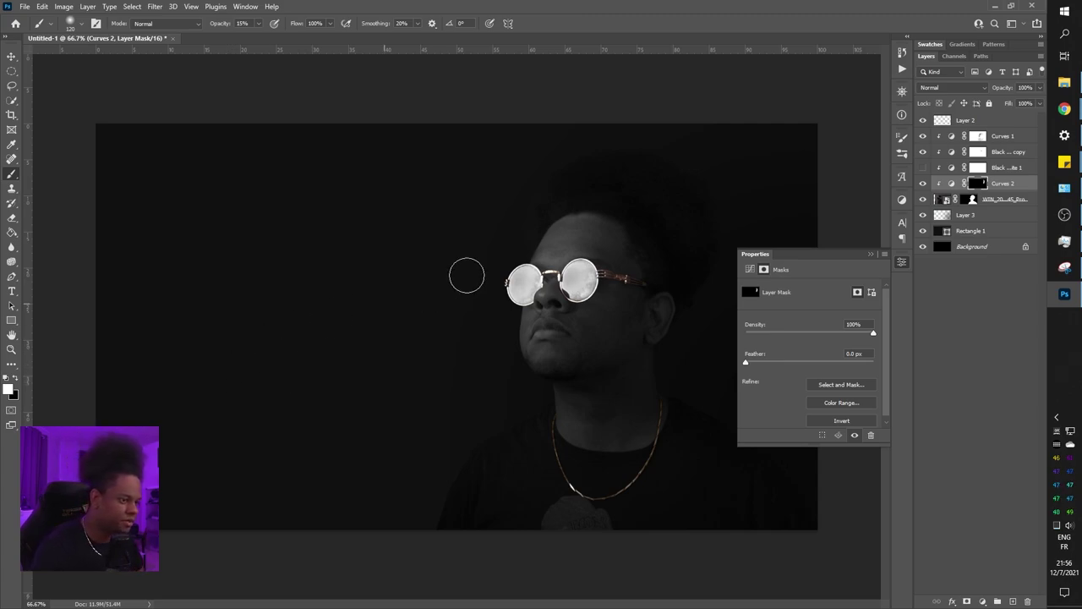
pyautogui.hotkey('ctrl', '+')
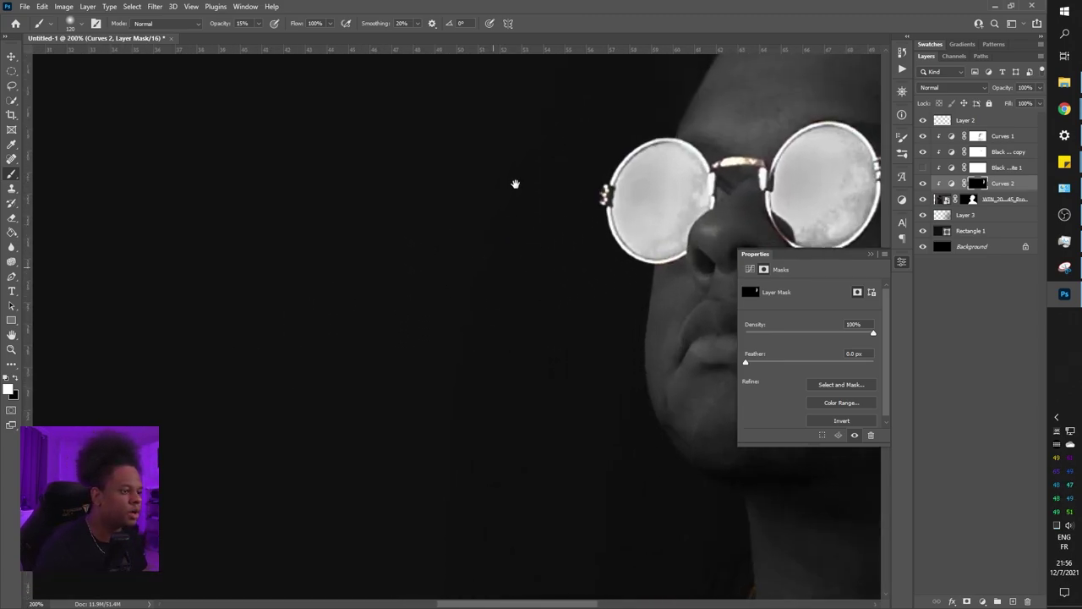
pyautogui.hotkey('ctrl', '+')
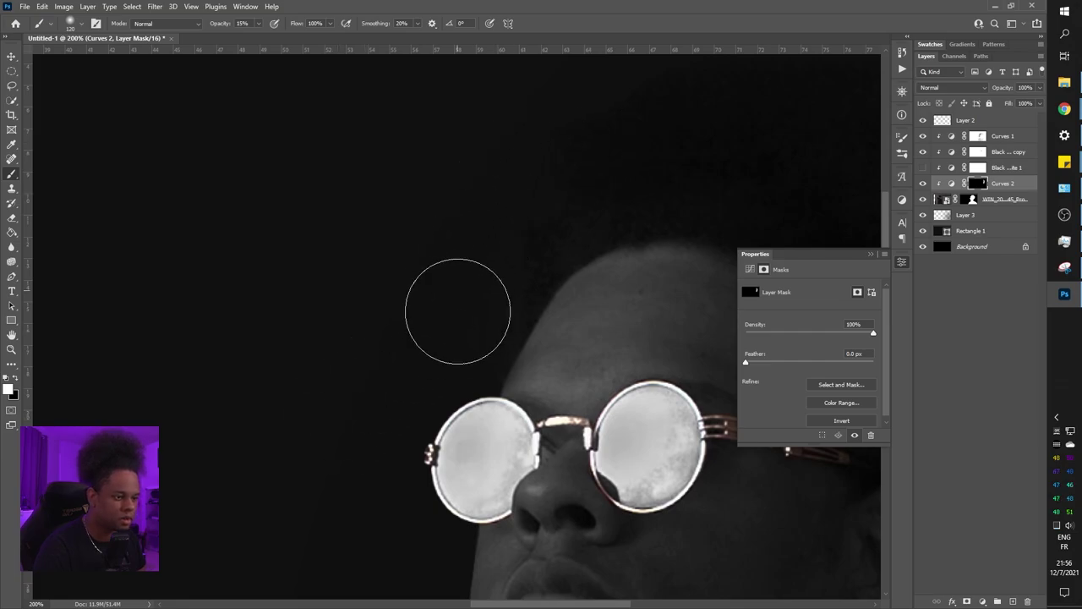
pyautogui.hotkey('ctrl', '-')
pyautogui.hotkey('ctrl', '-')
pyautogui.hotkey('ctrl', '-')
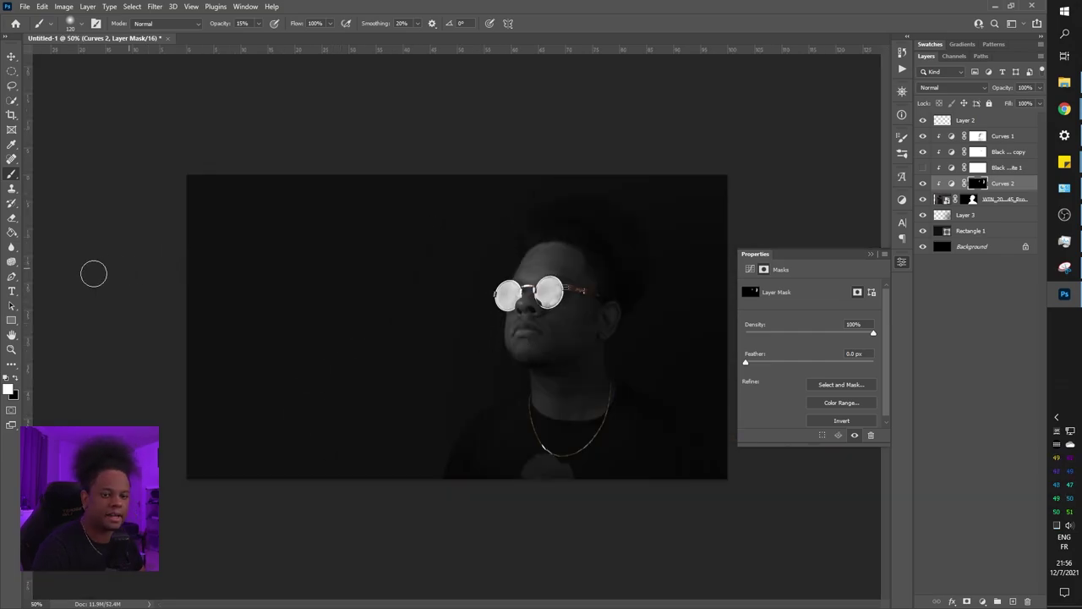
pyautogui.click(12, 290)
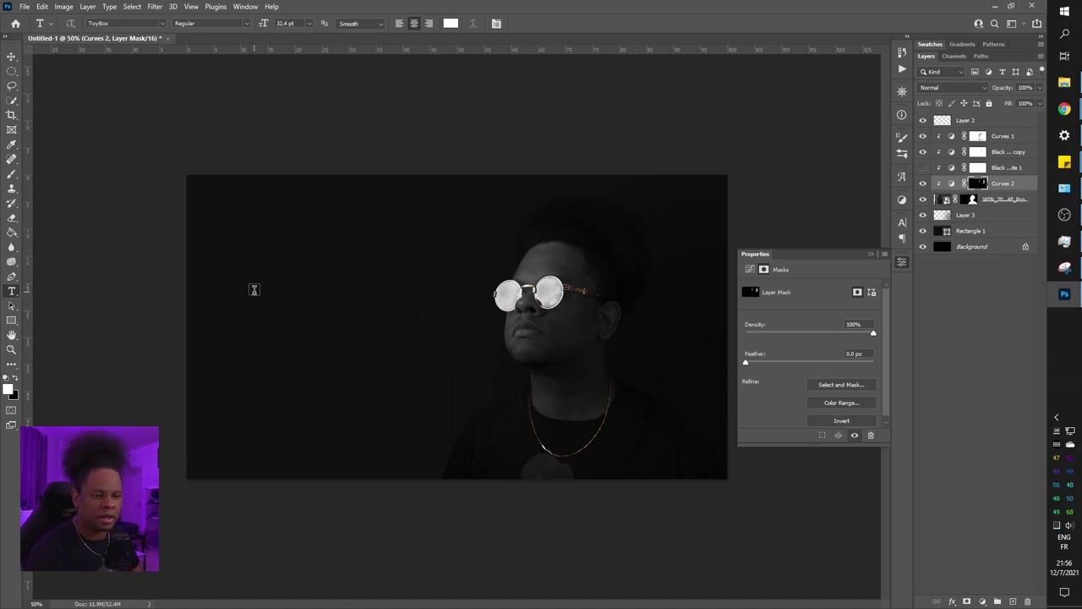
pyautogui.click(255, 287)
pyautogui.press('BackSpace')
# Enter the STARTING SOON title, move its layer to the top, and shift the text right
pyautogui.write('text')
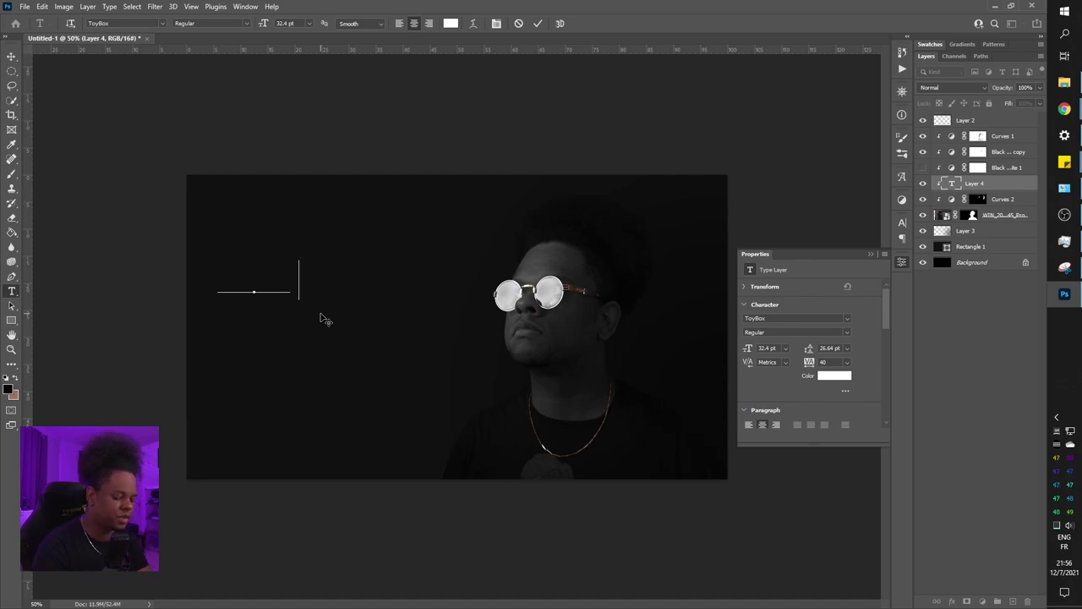
pyautogui.hotkey('ctrl', 'a')
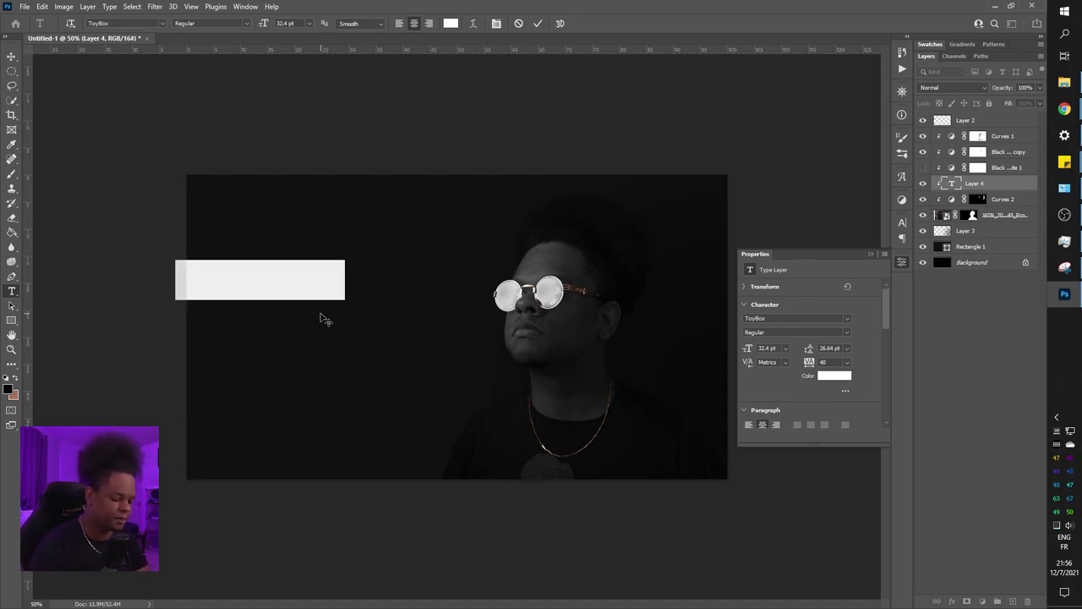
pyautogui.write('example')
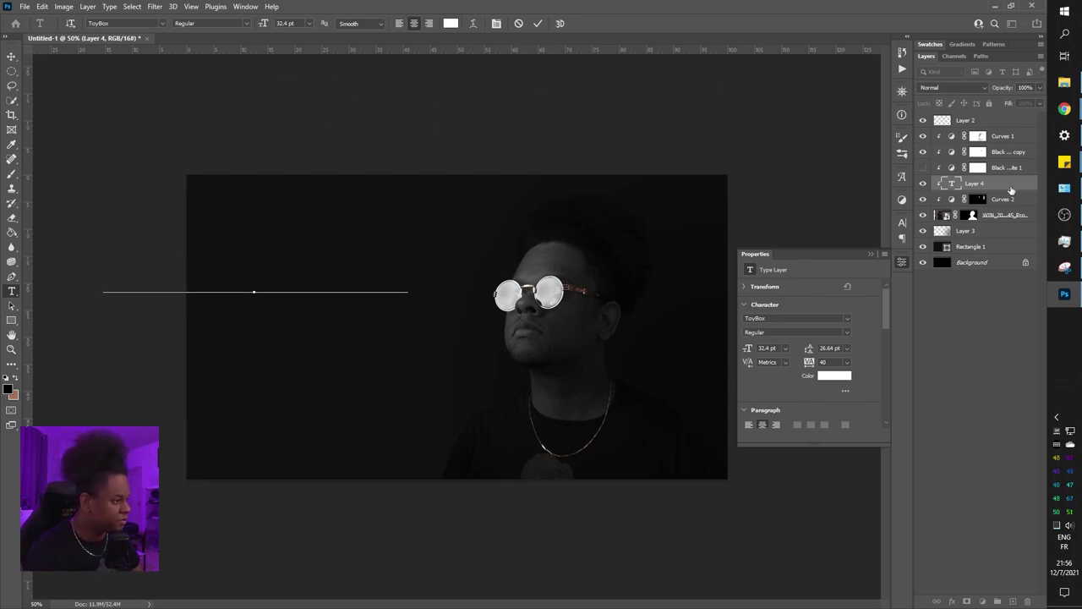
pyautogui.moveTo(1012, 186); pyautogui.dragTo(1002, 120)
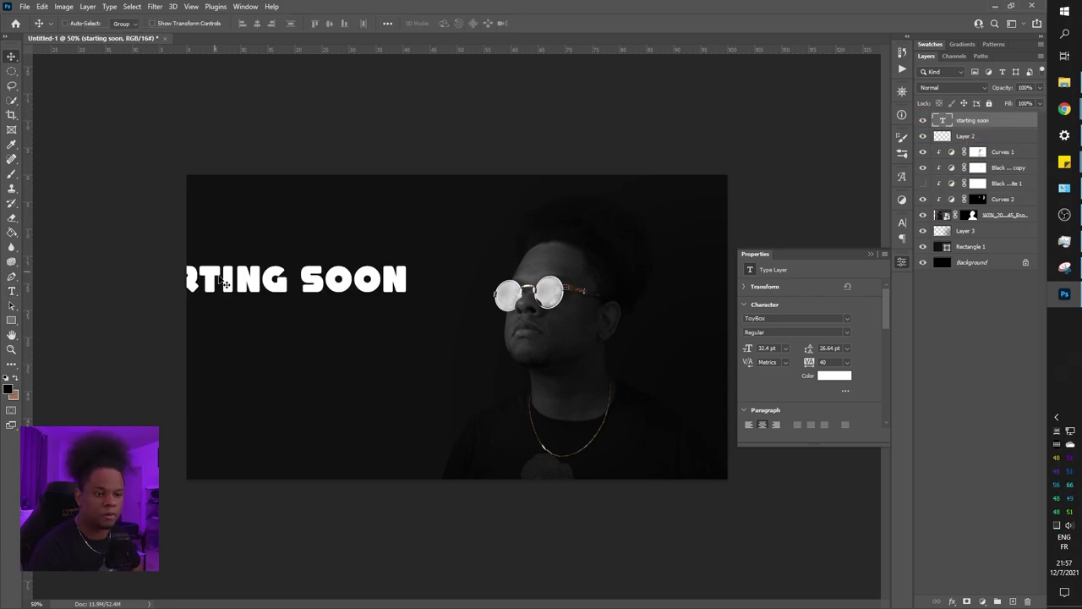
pyautogui.moveTo(225, 282); pyautogui.dragTo(308, 279)
# Try the Oxanium and Bebas Neue fonts on the title
pyautogui.click(161, 23)
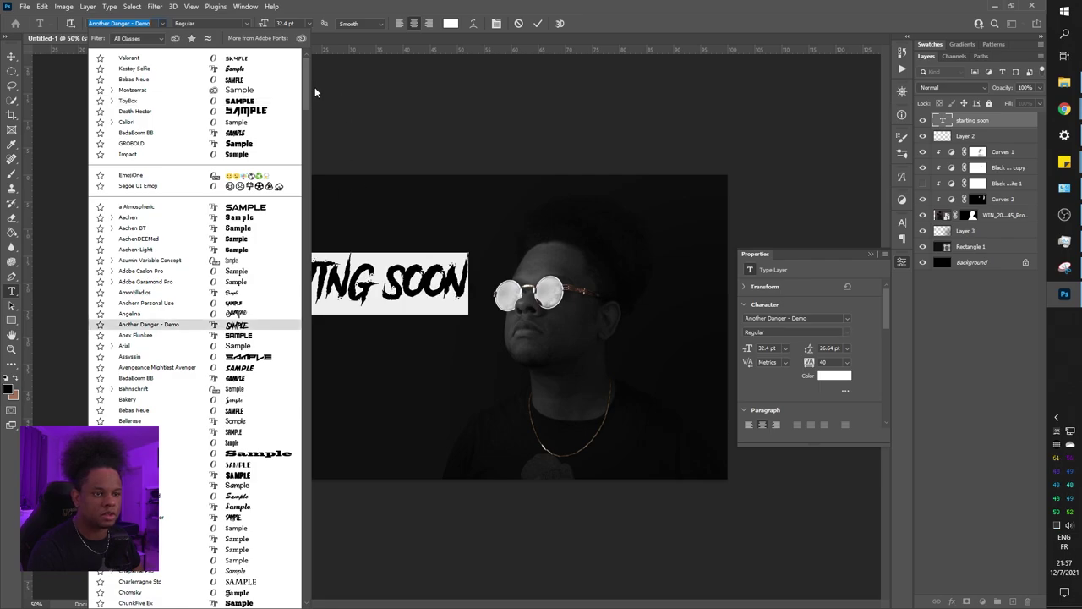
pyautogui.moveTo(307, 93); pyautogui.dragTo(308, 201)
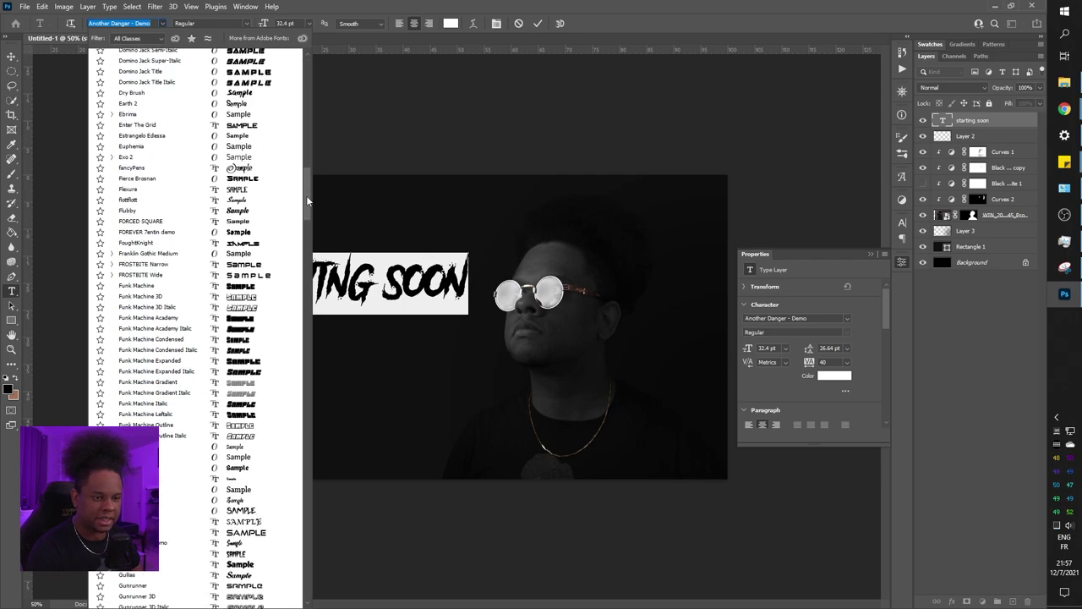
pyautogui.scroll(-20, 275, 271)
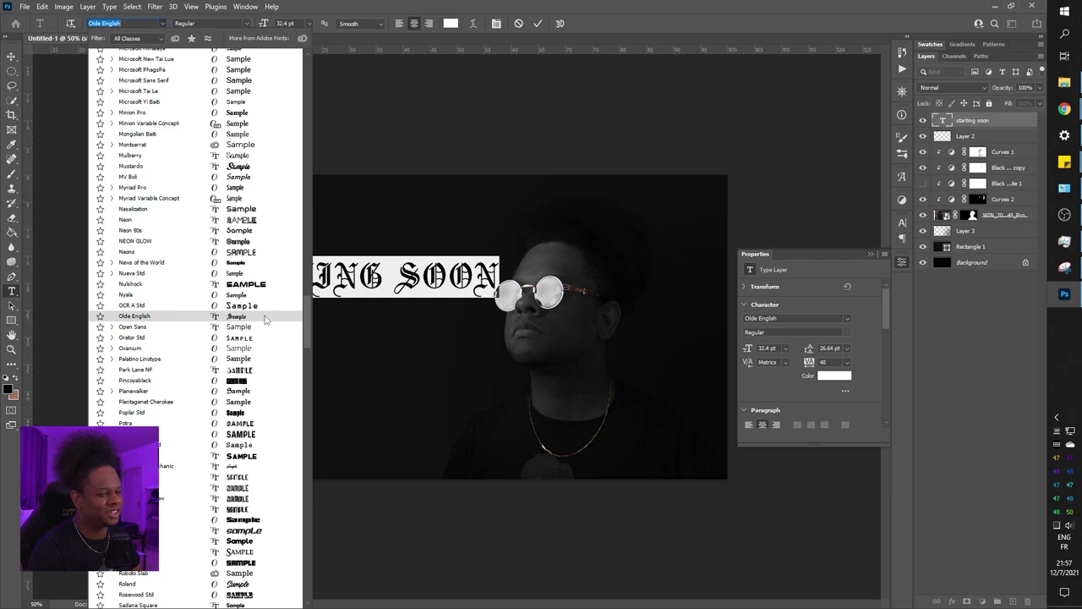
pyautogui.click(258, 348)
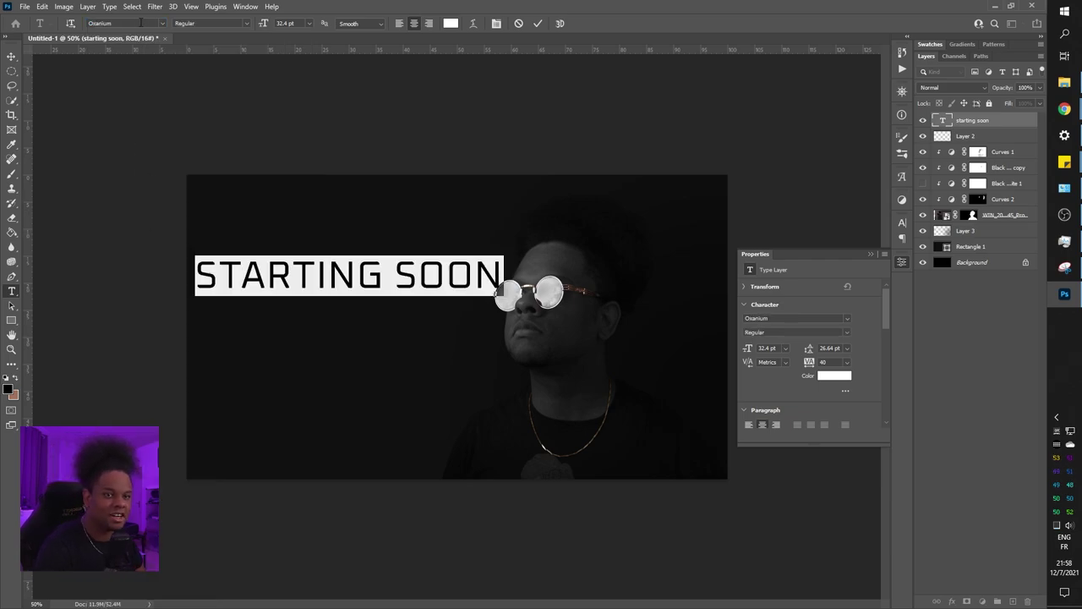
pyautogui.click(162, 28)
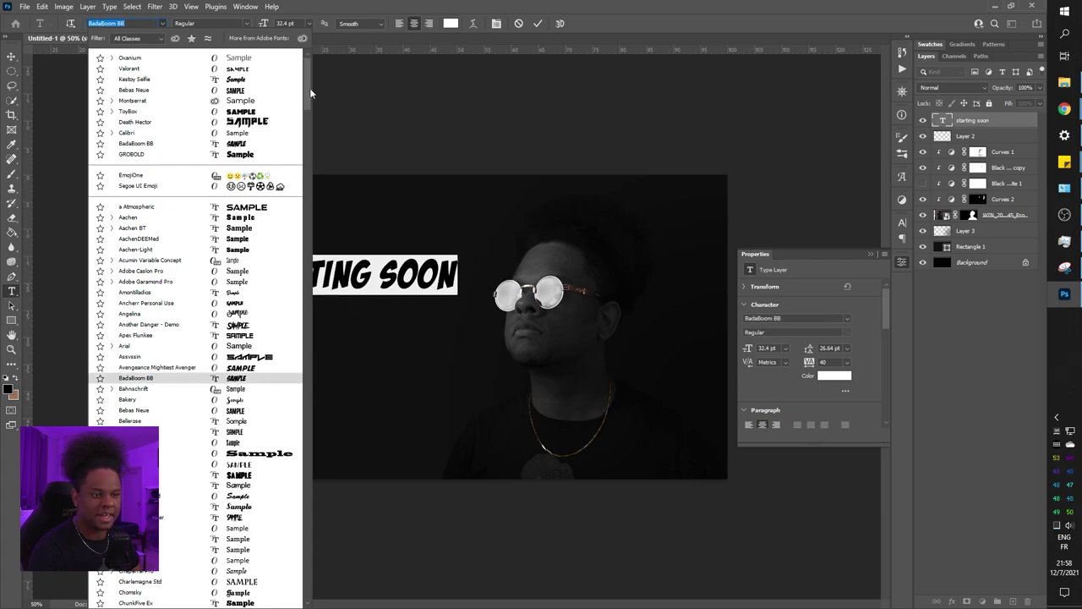
pyautogui.moveTo(311, 93); pyautogui.dragTo(307, 55)
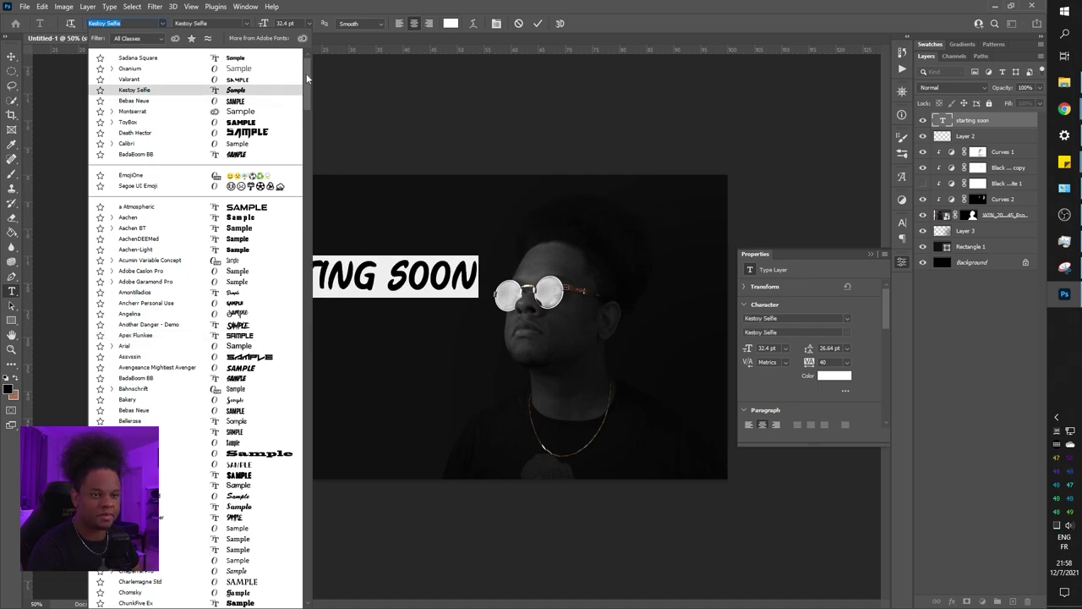
pyautogui.press('Escape')
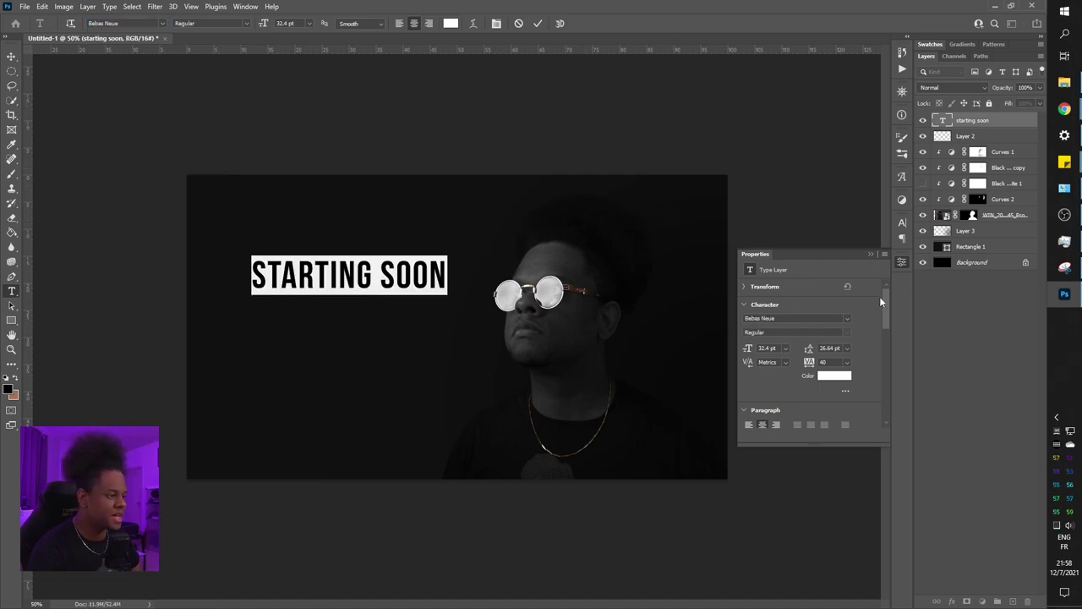
# Set the title in typo3 with 260 tracking at 16 pt
pyautogui.click(901, 221)
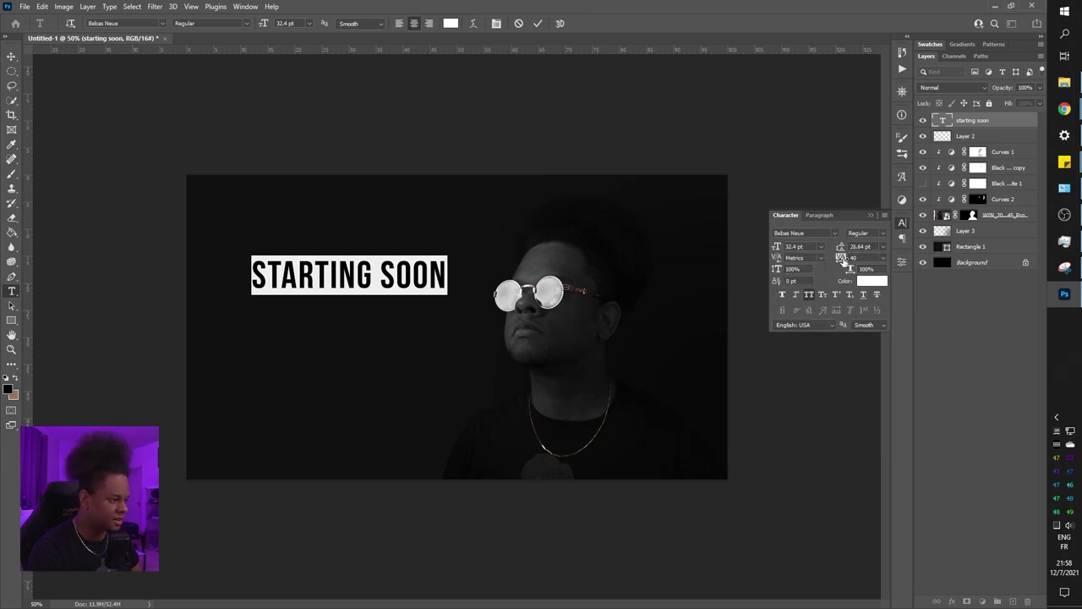
pyautogui.moveTo(841, 256); pyautogui.dragTo(846, 264)
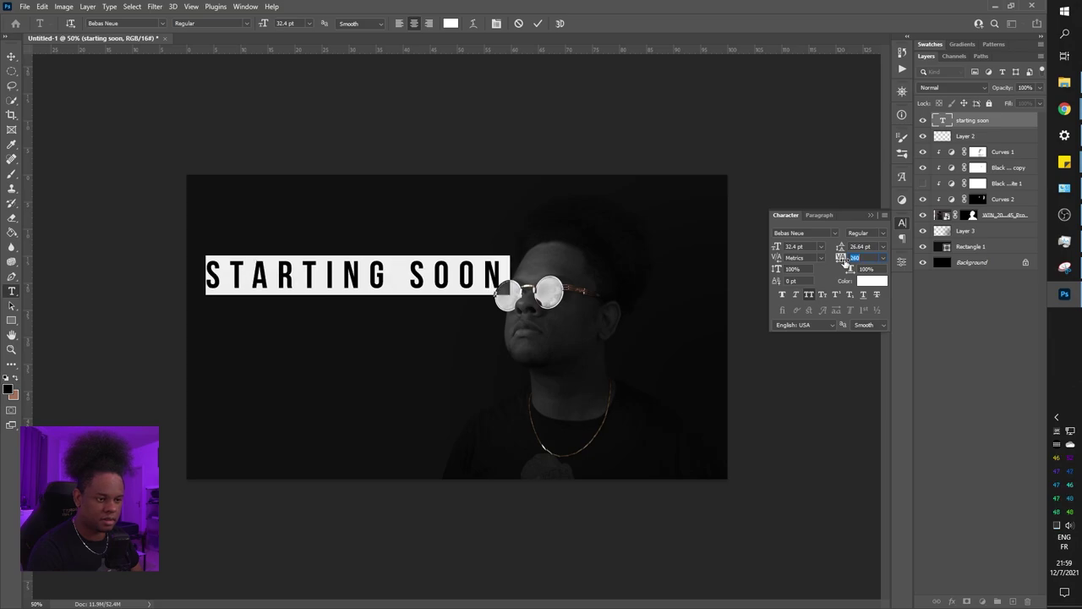
pyautogui.click(163, 23)
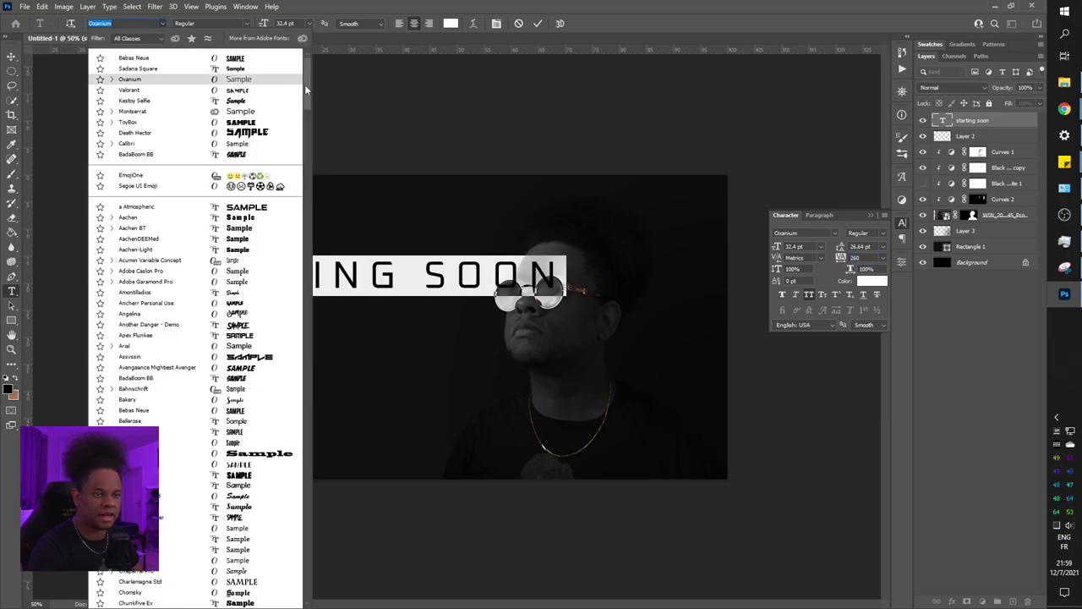
pyautogui.moveTo(306, 88); pyautogui.dragTo(308, 449)
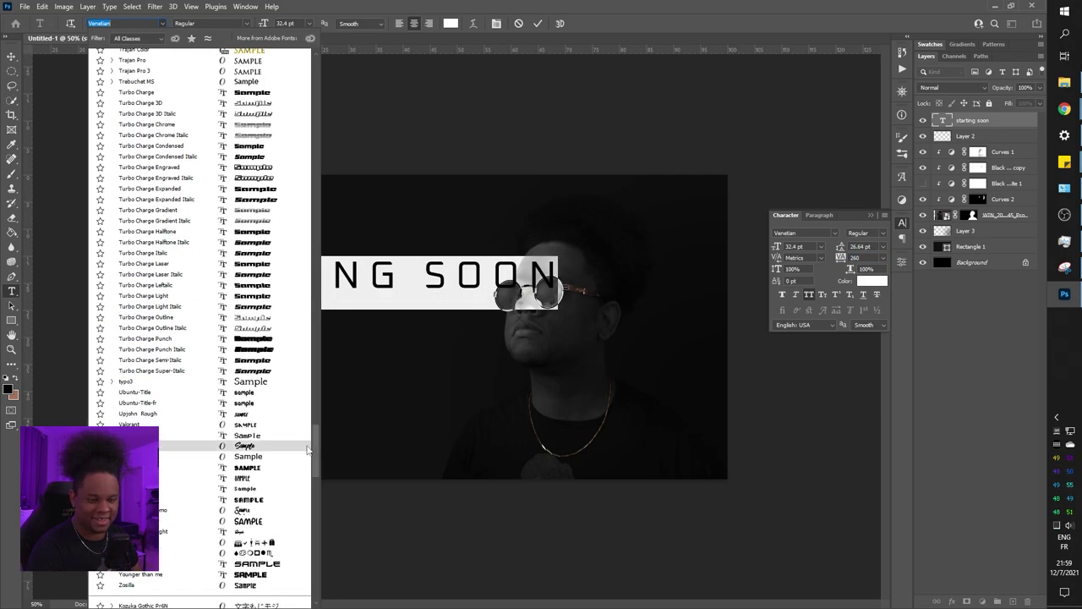
pyautogui.click(251, 385)
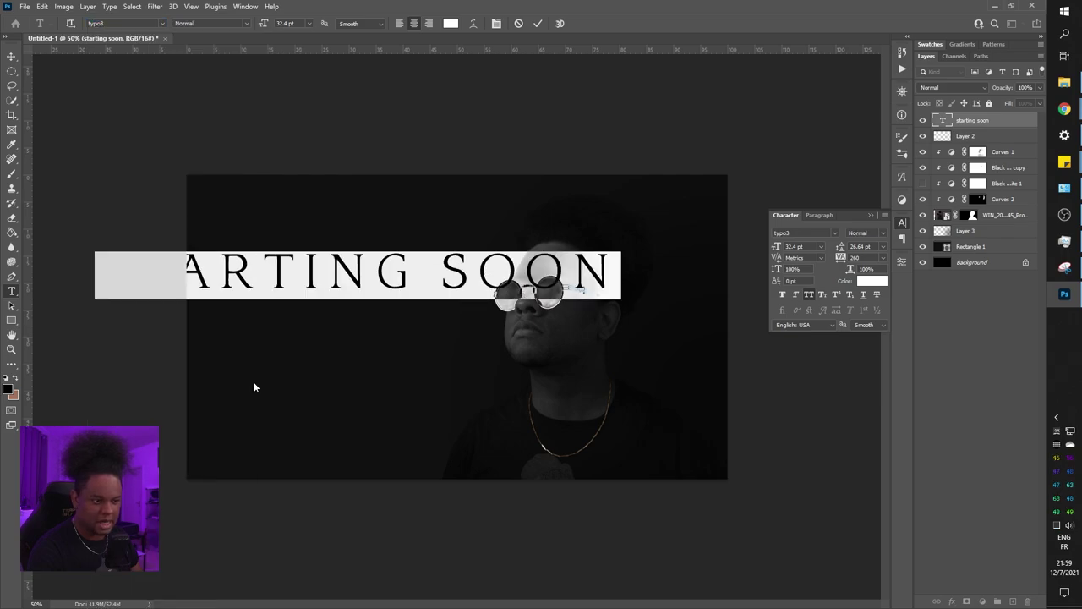
pyautogui.moveTo(779, 243); pyautogui.dragTo(790, 245)
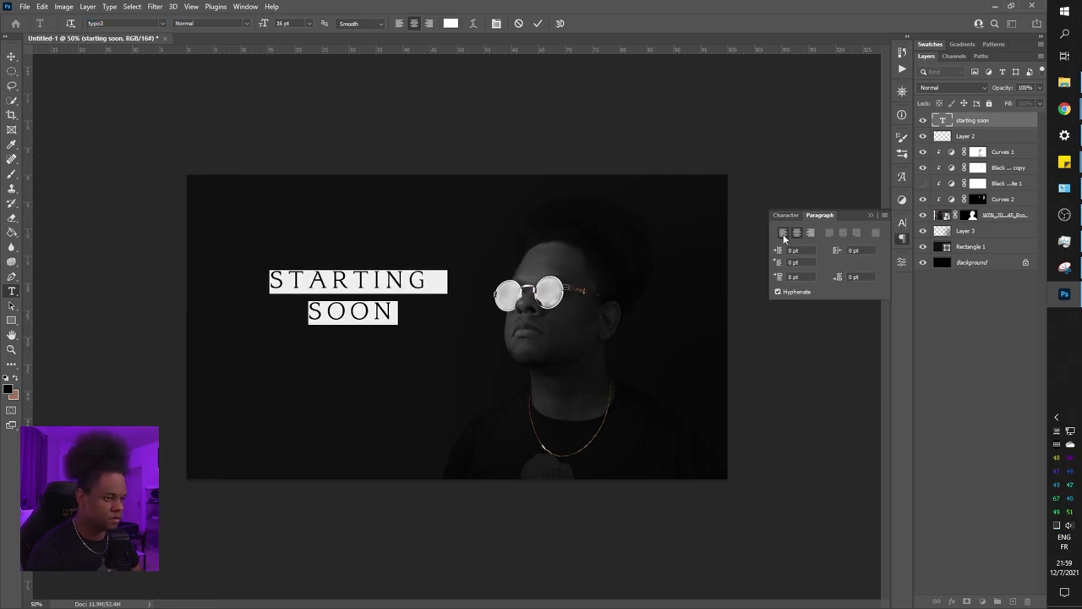
# Left-align the title at 23 pt with 32 pt leading, commit it, then open its text colour picker
pyautogui.click(783, 233)
pyautogui.moveTo(417, 233); pyautogui.dragTo(282, 220)
pyautogui.click(786, 215)
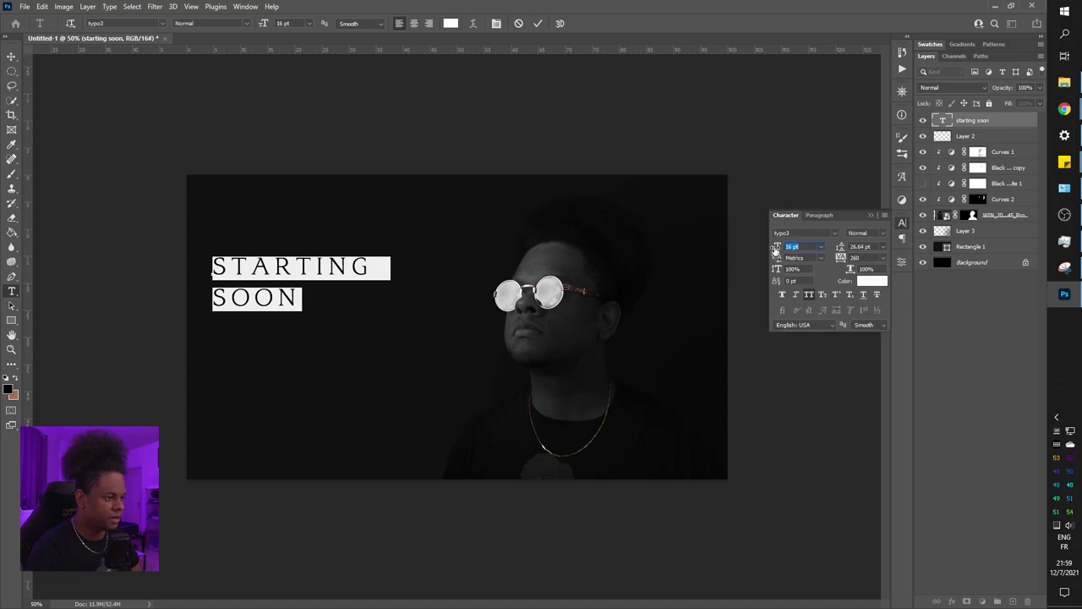
pyautogui.moveTo(777, 246); pyautogui.dragTo(774, 246)
pyautogui.moveTo(841, 246); pyautogui.dragTo(846, 246)
pyautogui.click(923, 384)
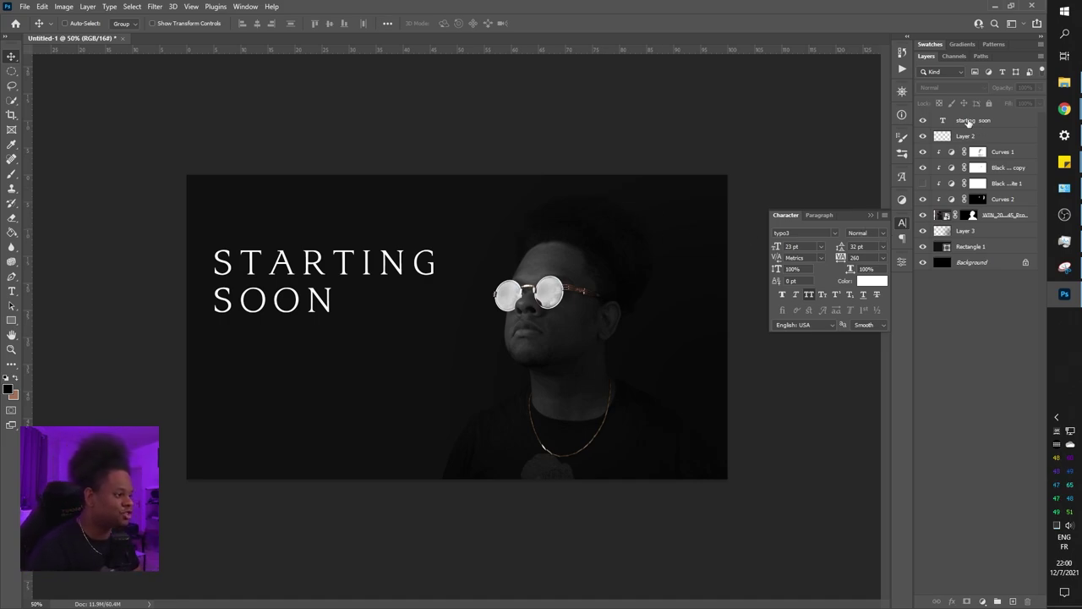
pyautogui.click(969, 123)
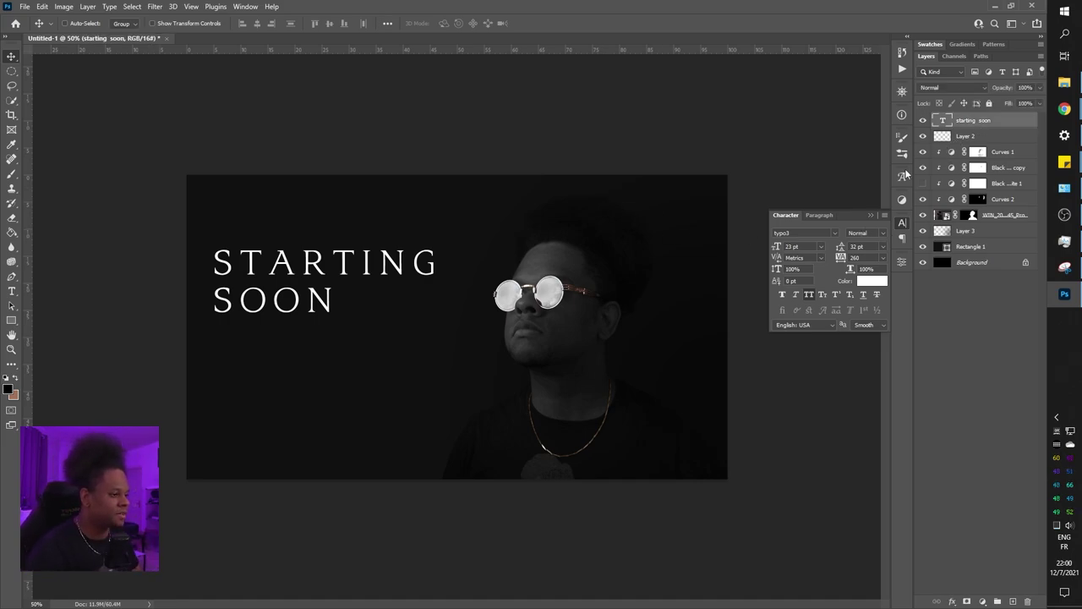
pyautogui.click(873, 283)
# Try copper tones in the Color Picker, then enter hex b18a57 and confirm
pyautogui.moveTo(565, 301); pyautogui.dragTo(574, 283)
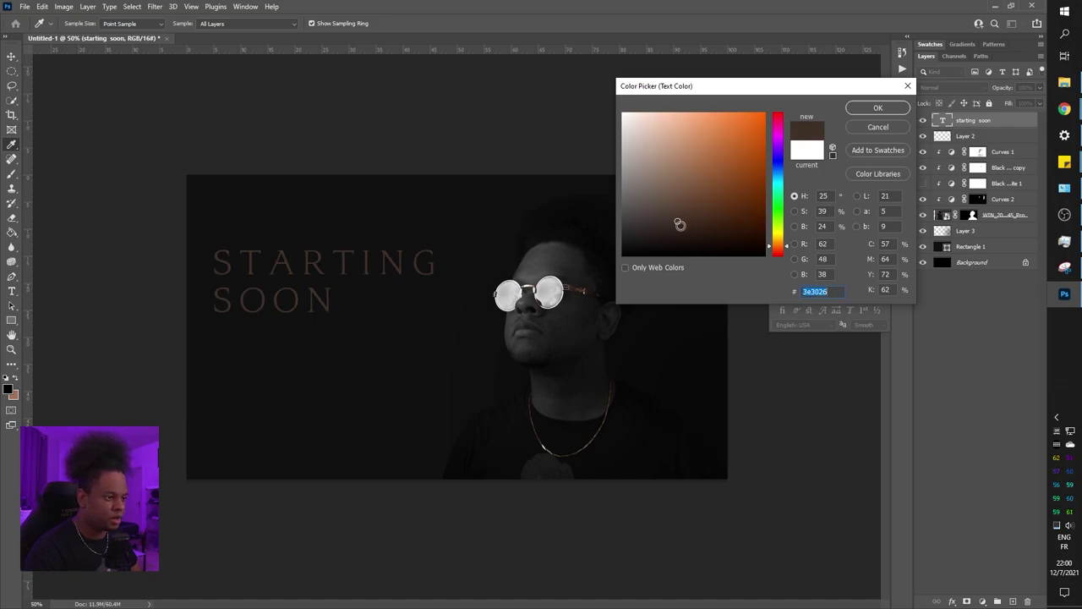
pyautogui.moveTo(679, 224); pyautogui.dragTo(707, 138)
pyautogui.click(789, 243)
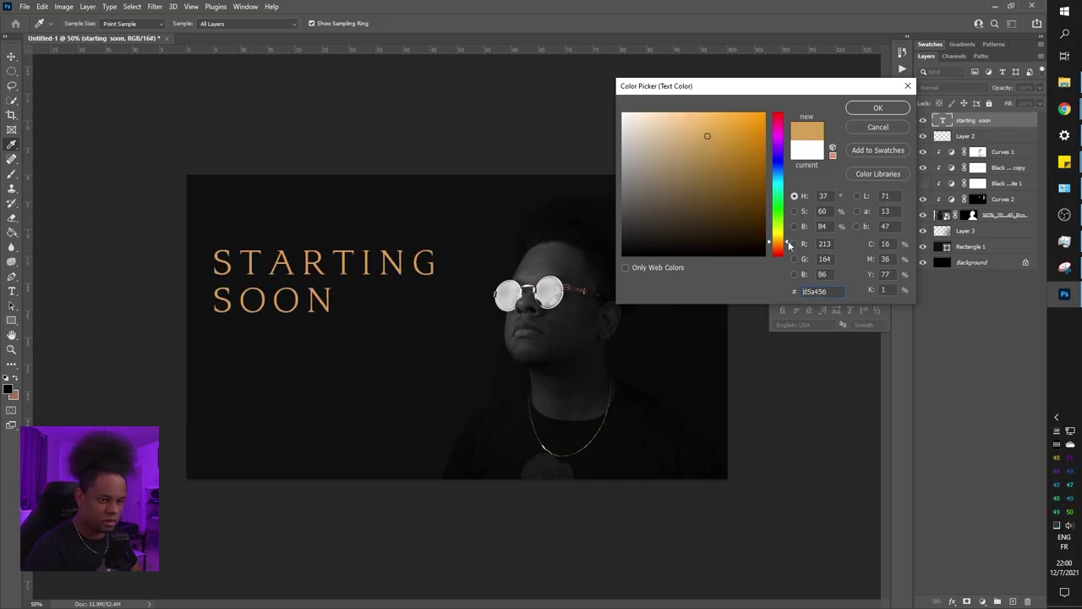
pyautogui.moveTo(789, 243); pyautogui.dragTo(789, 241)
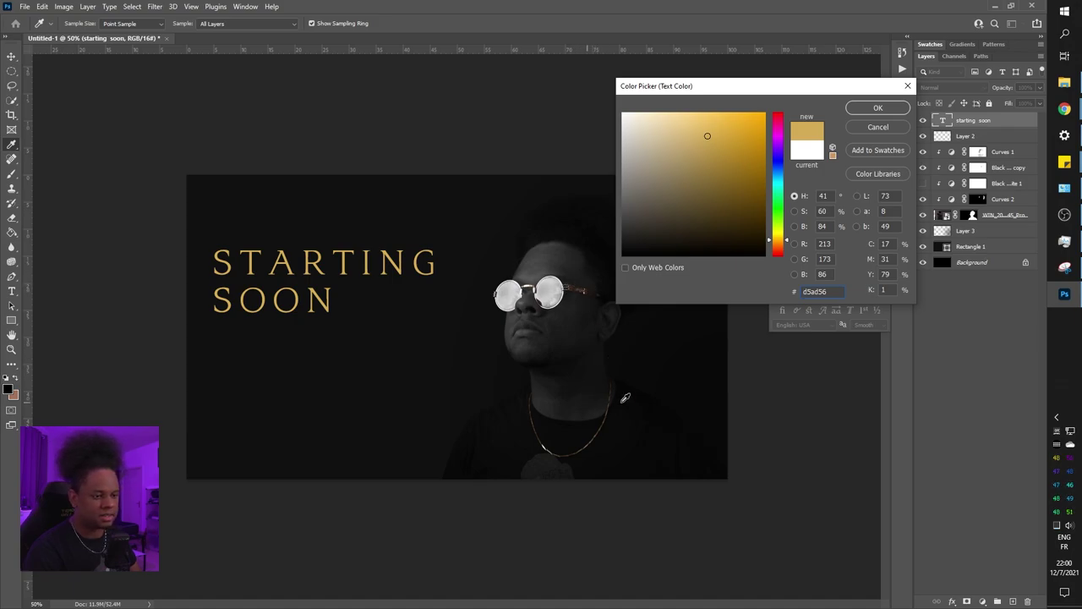
pyautogui.moveTo(789, 244); pyautogui.dragTo(787, 251)
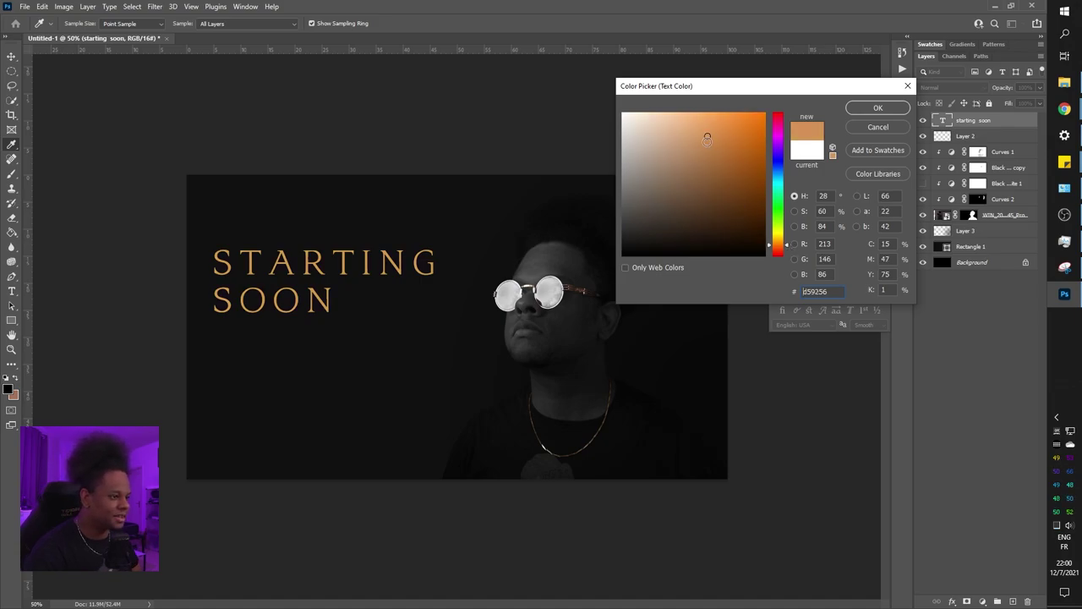
pyautogui.click(705, 146)
pyautogui.moveTo(706, 146); pyautogui.dragTo(707, 158)
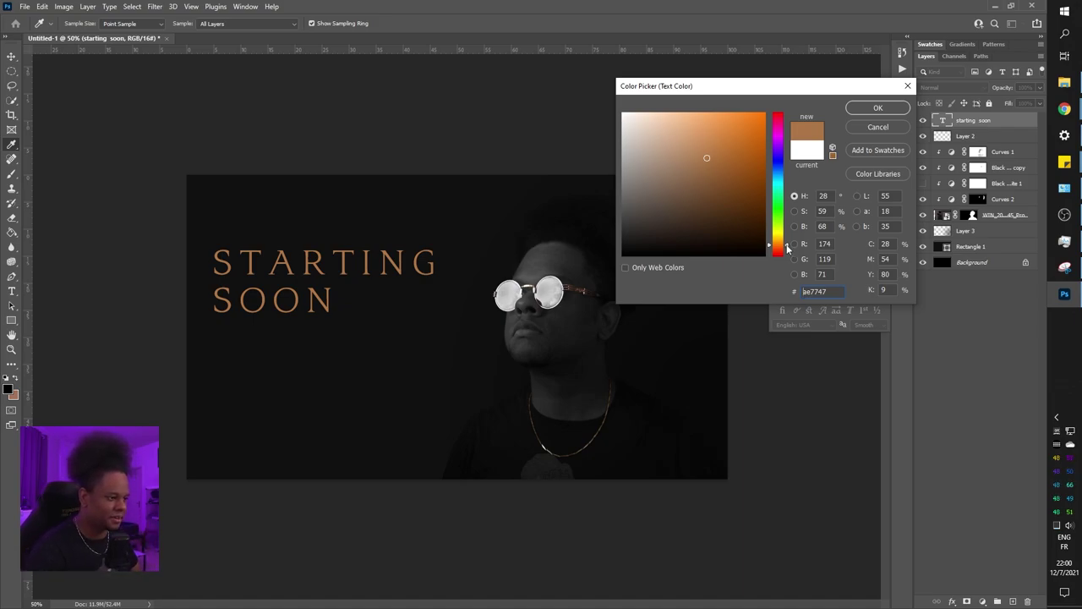
pyautogui.write('b18a57')
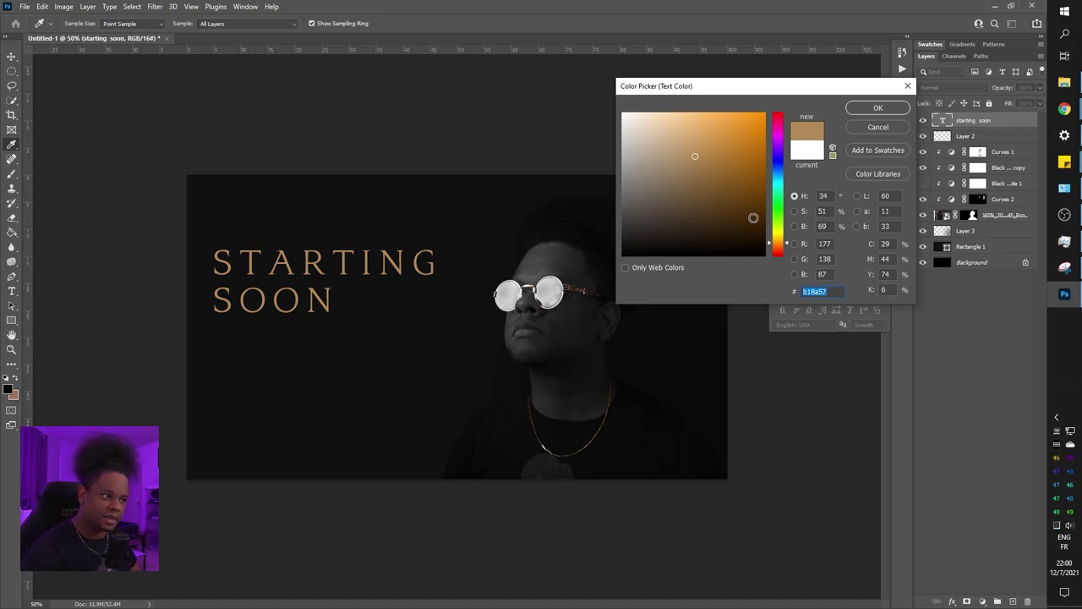
pyautogui.press('Return')
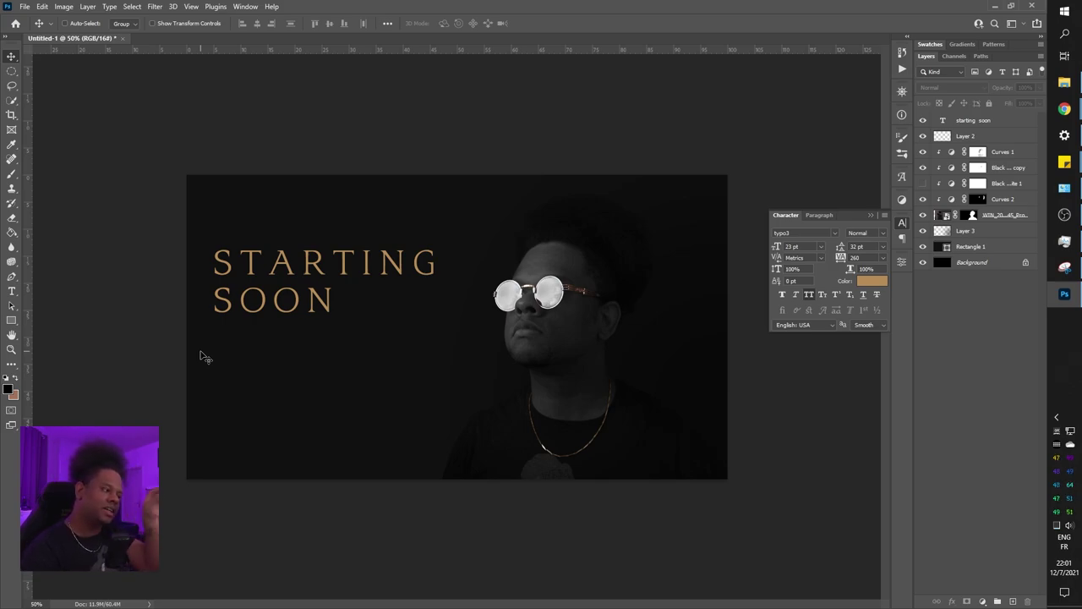
# Scale the STARTING SOON headline down slightly with Free Transform
pyautogui.keyDown('ctrl'); pyautogui.click(217, 326); pyautogui.keyUp('ctrl')
pyautogui.hotkey('ctrl', 't')
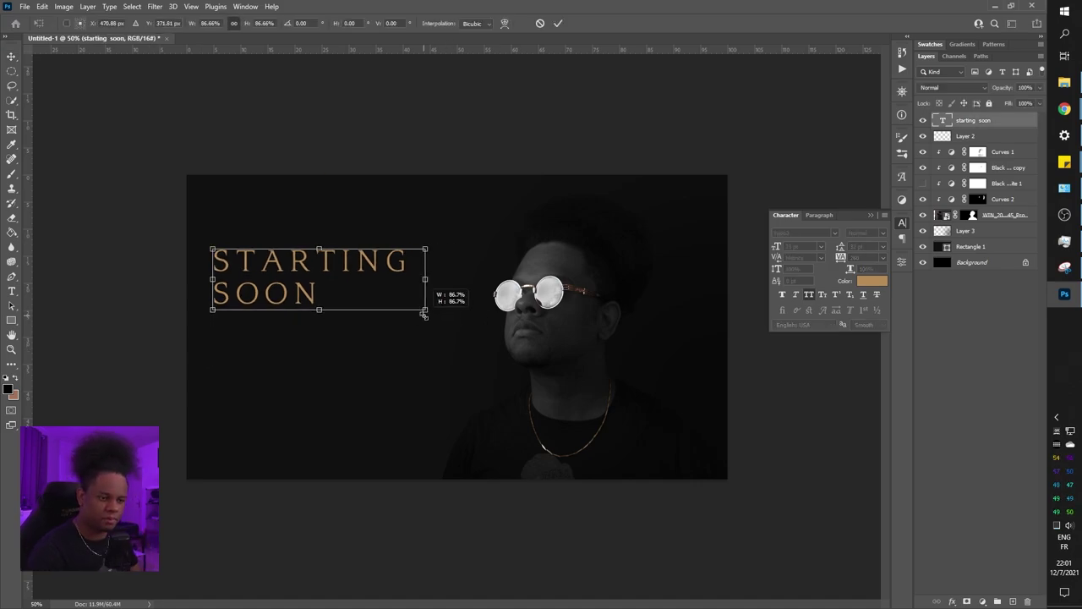
pyautogui.moveTo(209, 316); pyautogui.dragTo(223, 310)
pyautogui.press('Return')
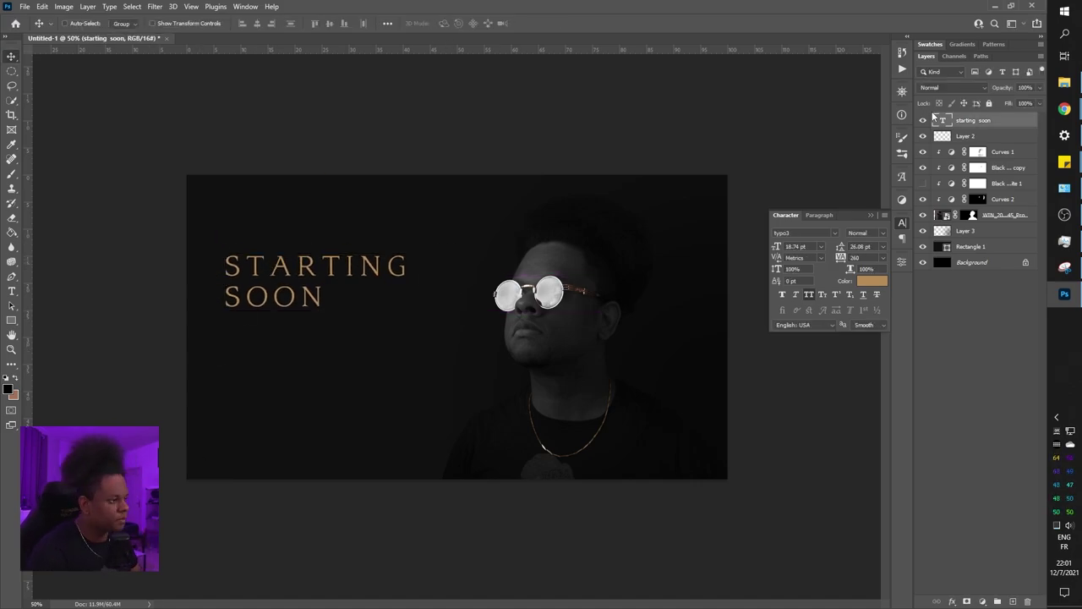
# Add STREAM as a new first line above STARTING in the headline
pyautogui.press('t')
pyautogui.click(226, 264)
pyautogui.press('Return')
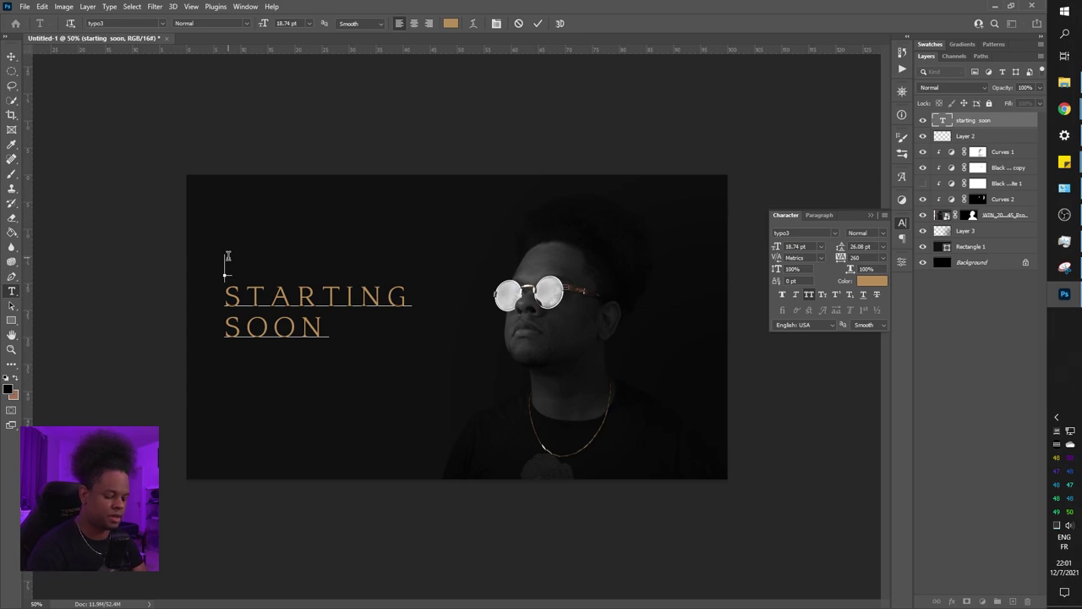
pyautogui.write('stream')
pyautogui.click(954, 345)
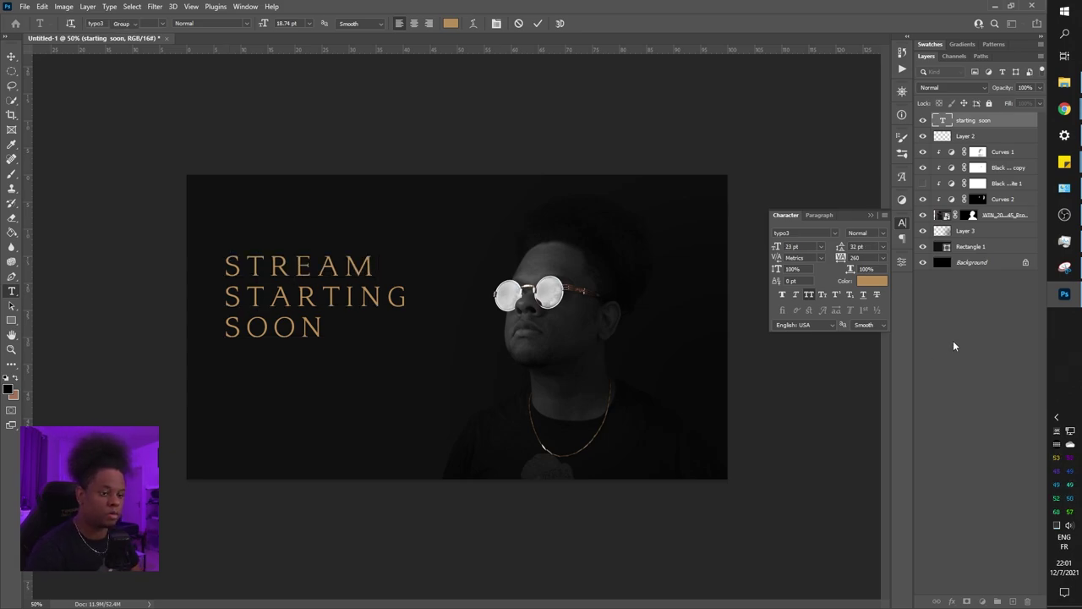
# Move the headline upward, then nudge it down slightly
pyautogui.press('v')
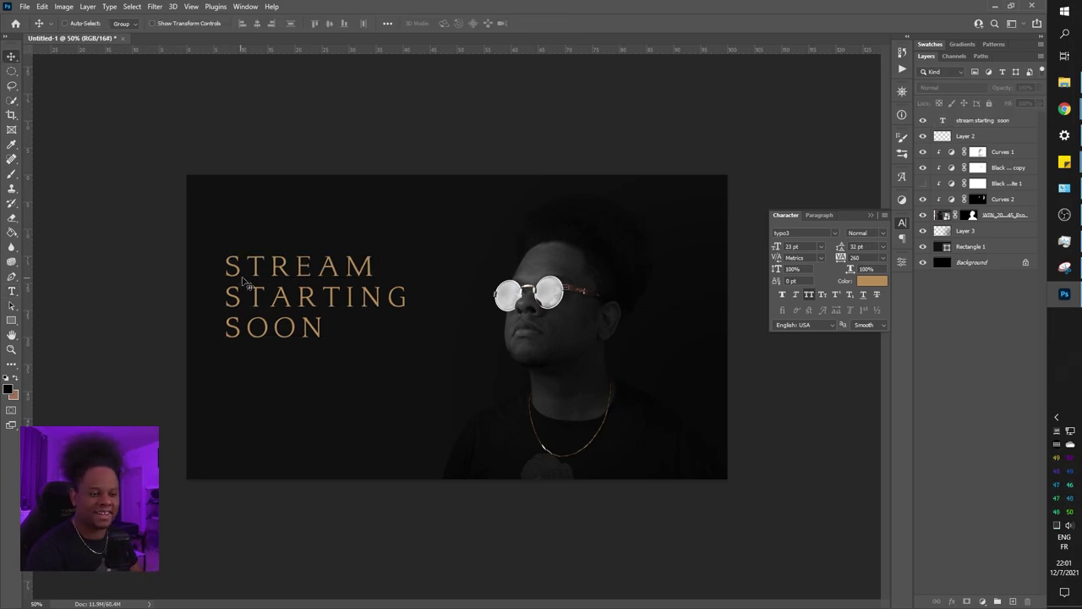
pyautogui.click(283, 275)
pyautogui.click(523, 228)
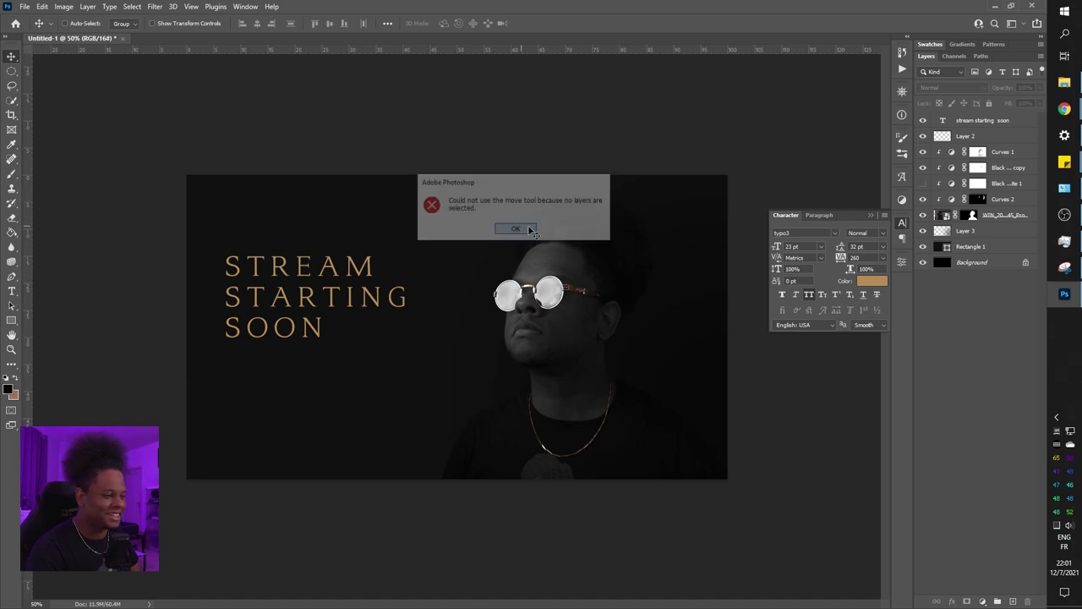
pyautogui.moveTo(289, 295); pyautogui.dragTo(302, 265)
pyautogui.moveTo(302, 265); pyautogui.dragTo(302, 266)
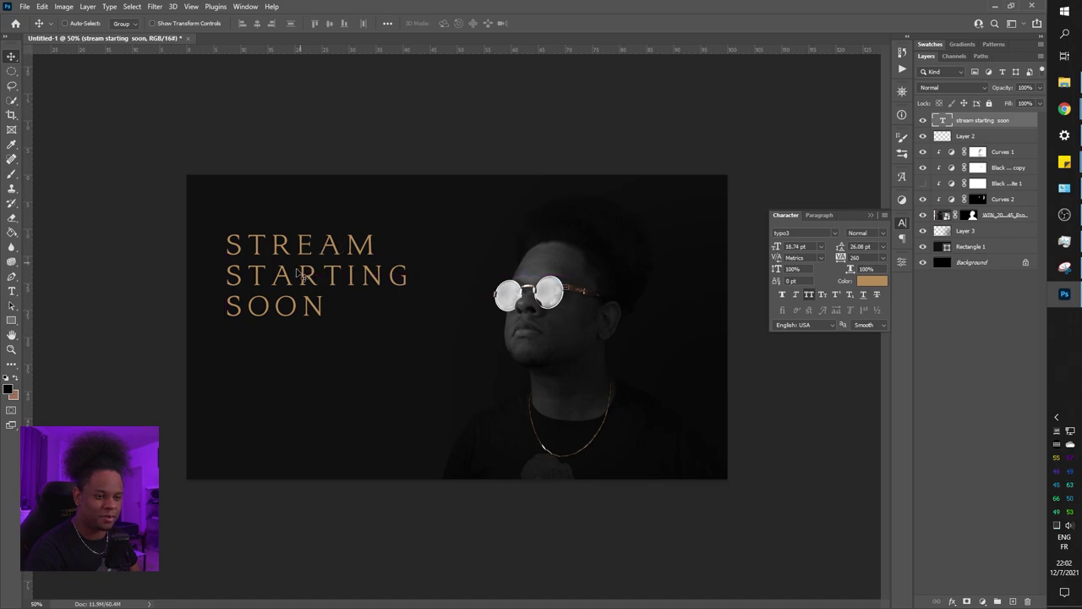
pyautogui.hotkey('shift', 'Down')
pyautogui.hotkey('shift', 'Down')
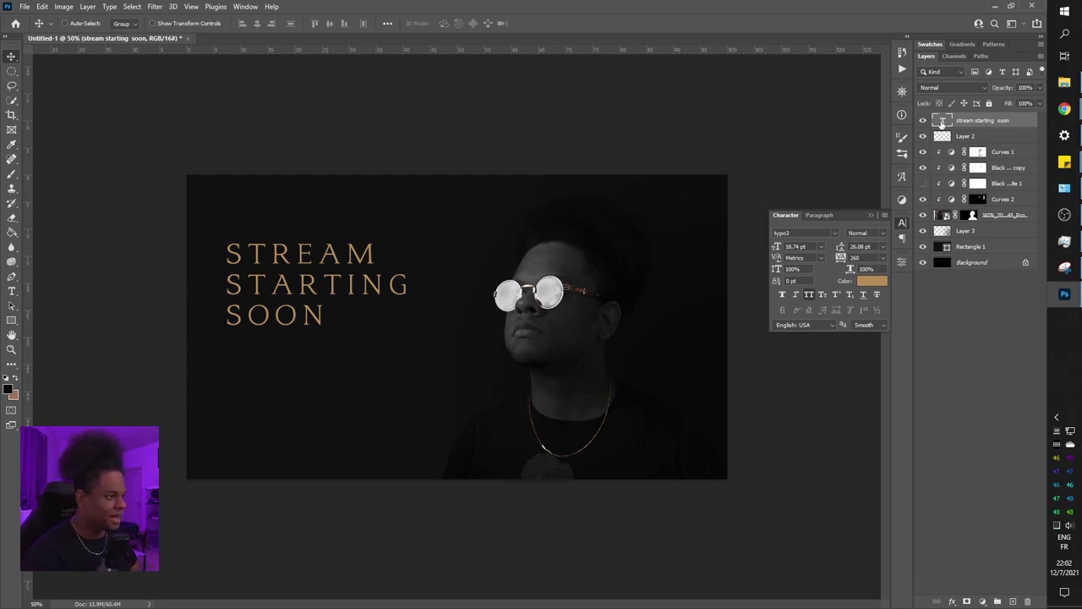
# Append 10:00 after SOON on the headline's last line
pyautogui.doubleClick(945, 121)
pyautogui.click(329, 314)
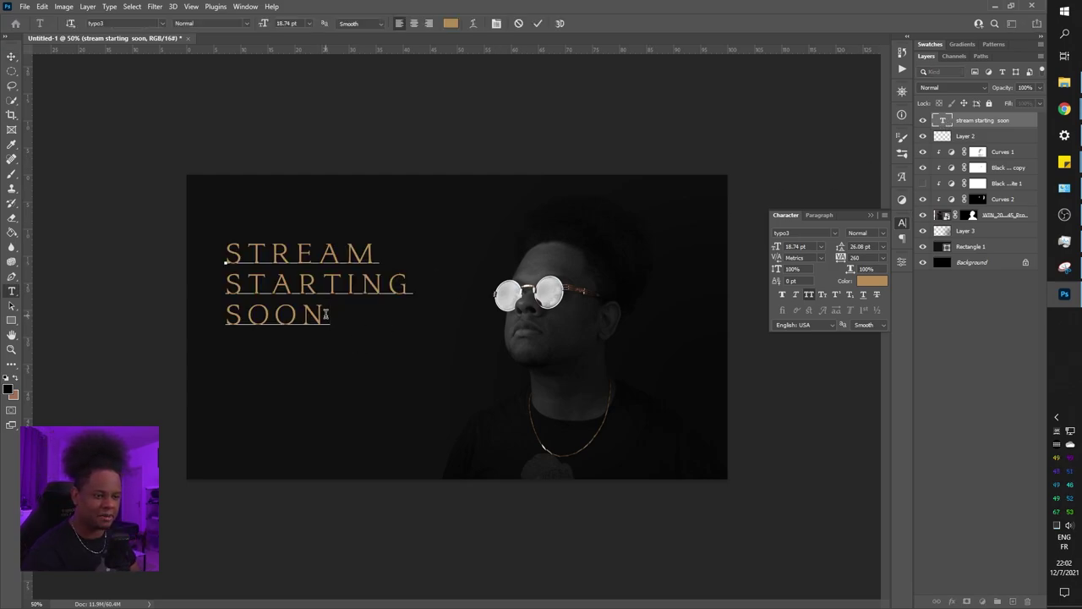
pyautogui.write('10:00')
pyautogui.hotkey('ctrl', 'Return')
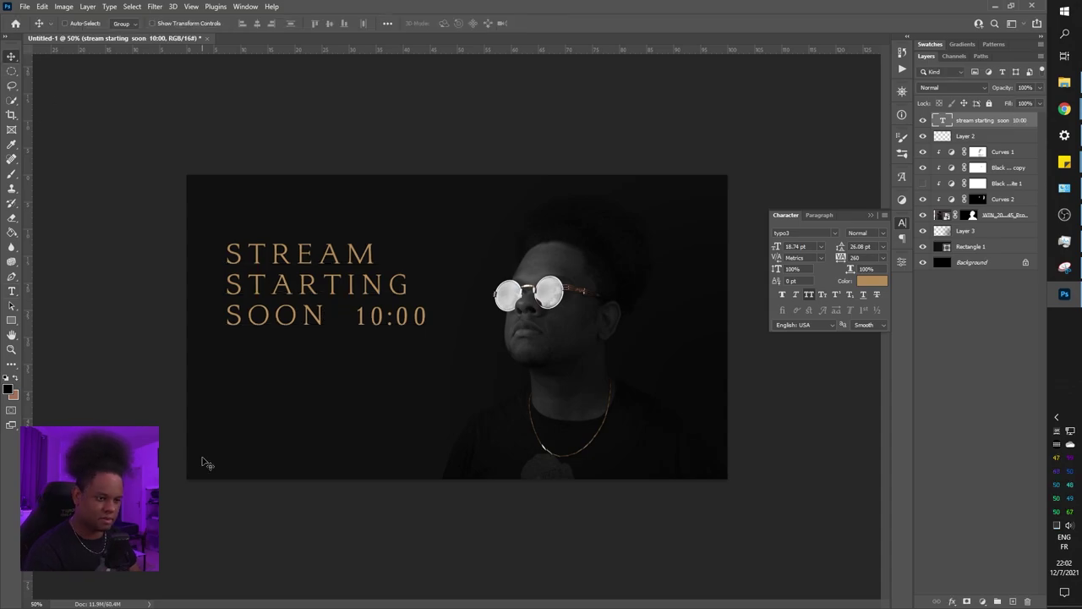
pyautogui.doubleClick(945, 121)
pyautogui.hotkey('ctrl', 'Return')
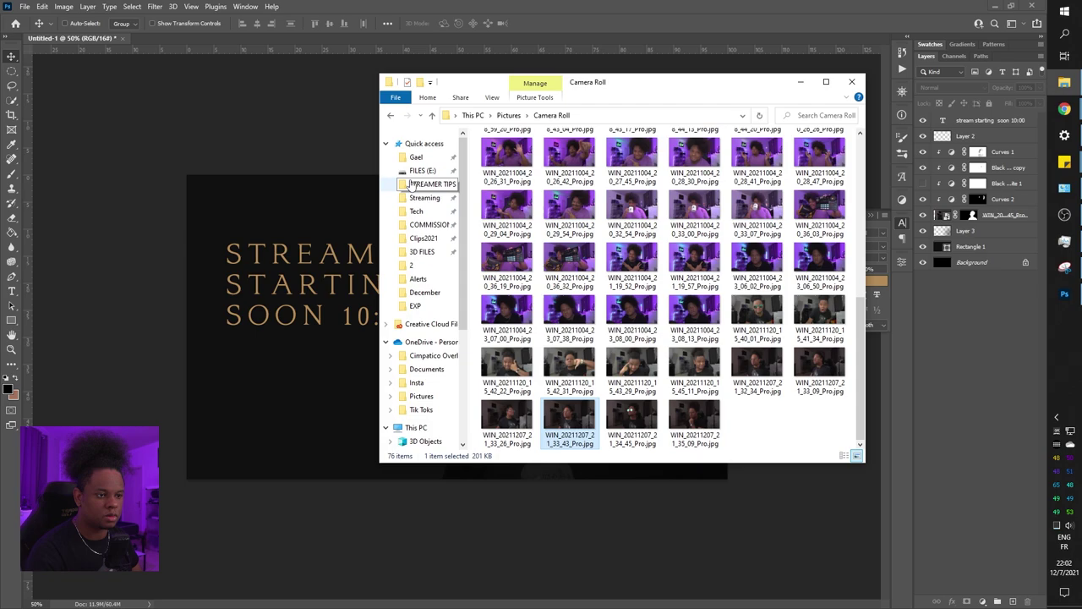
# Browse in File Explorer to Pictures > stock > Social media
pyautogui.click(991, 85)
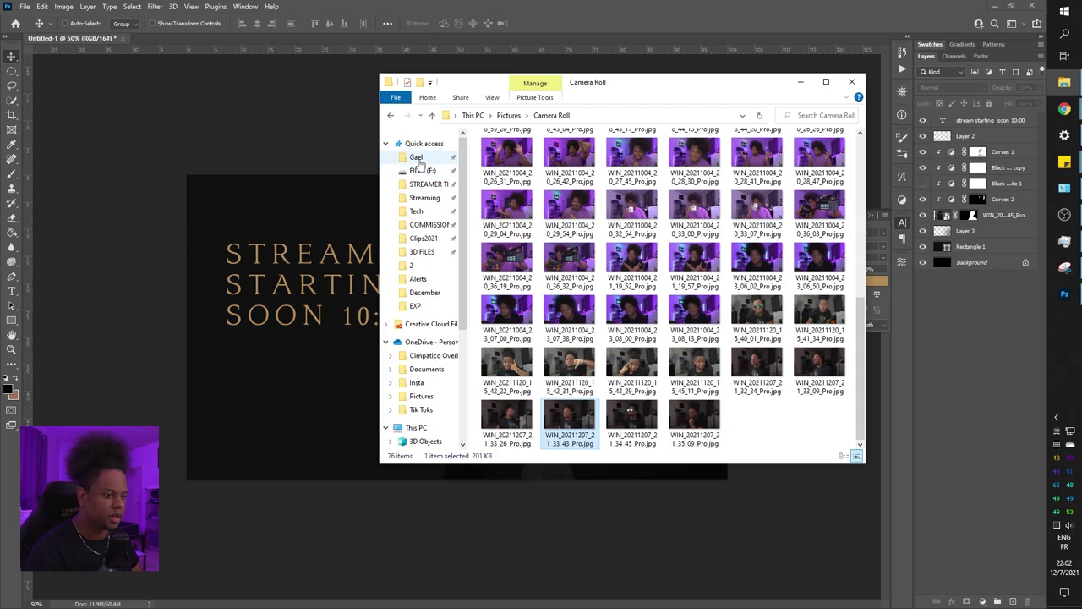
pyautogui.click(416, 158)
pyautogui.doubleClick(533, 218)
pyautogui.scroll(-5, 623, 212)
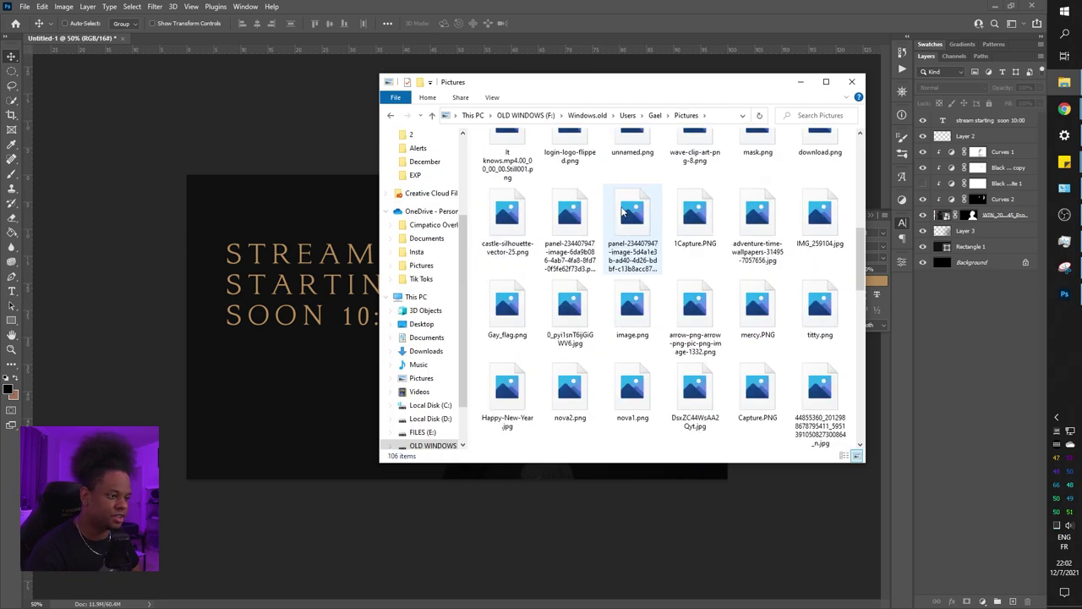
pyautogui.scroll(-5, 623, 211)
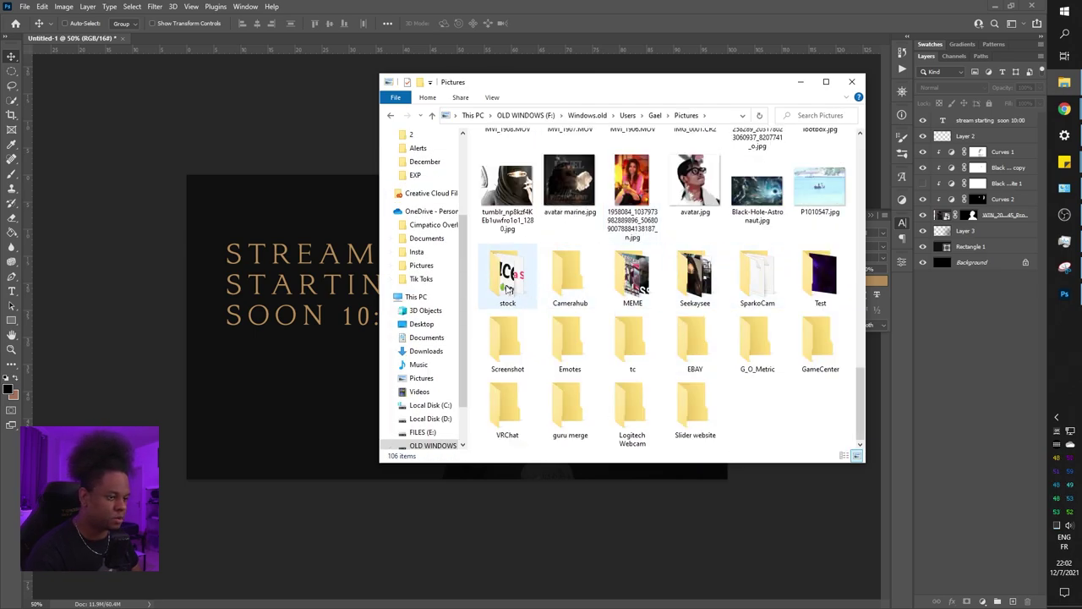
pyautogui.doubleClick(508, 290)
pyautogui.doubleClick(507, 287)
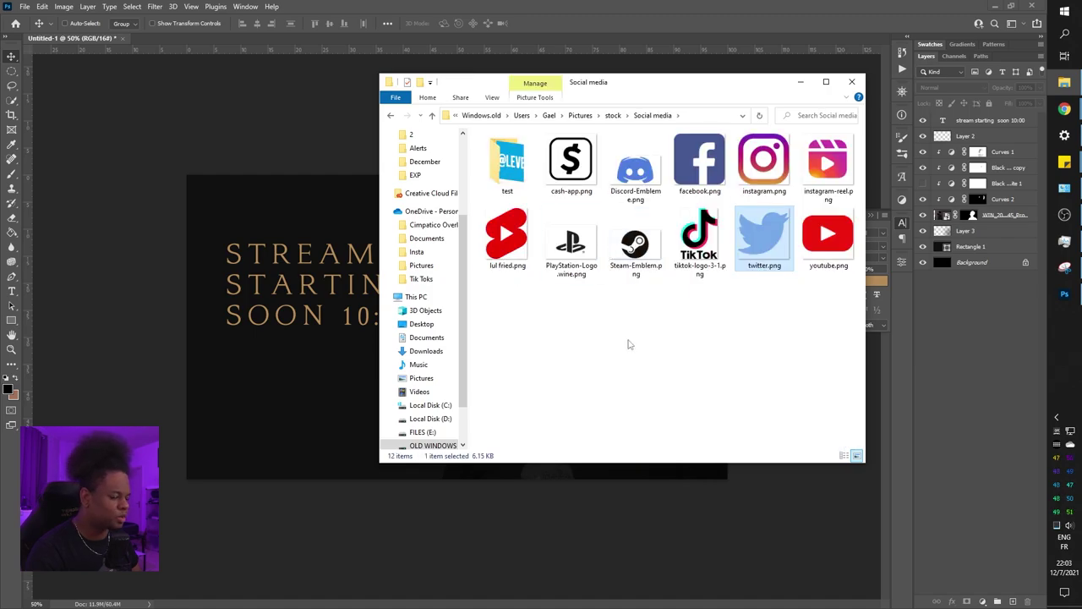
# Drop twitter.png, youtube.png and the Twitch logo onto the canvas
pyautogui.keyDown('ctrl'); pyautogui.click(812, 249); pyautogui.keyUp('ctrl')
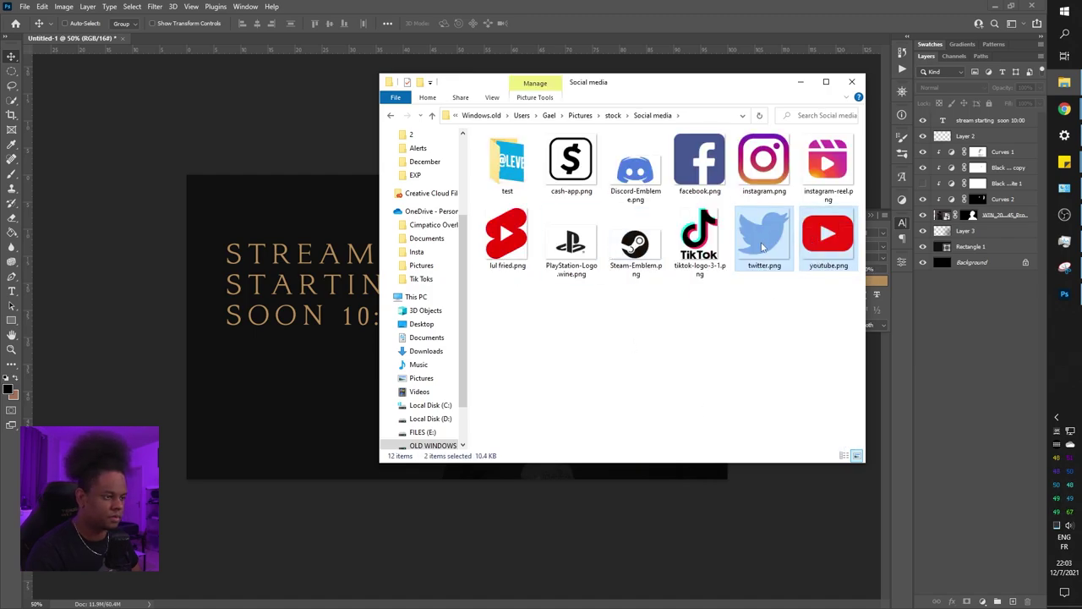
pyautogui.moveTo(764, 245); pyautogui.dragTo(245, 407)
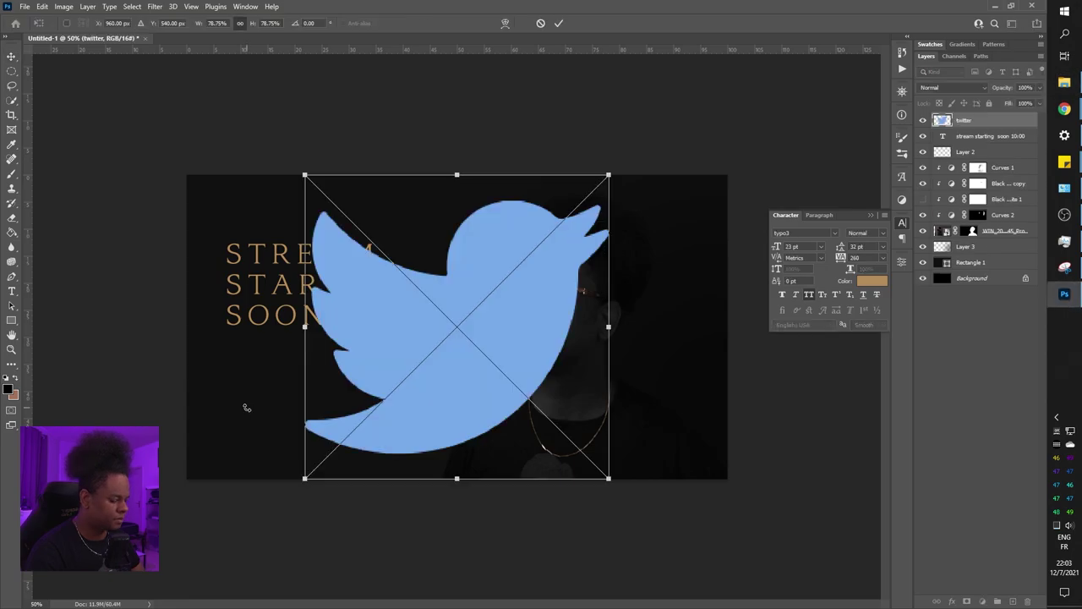
pyautogui.press('Return')
pyautogui.hotkey('alt', 'Tab')
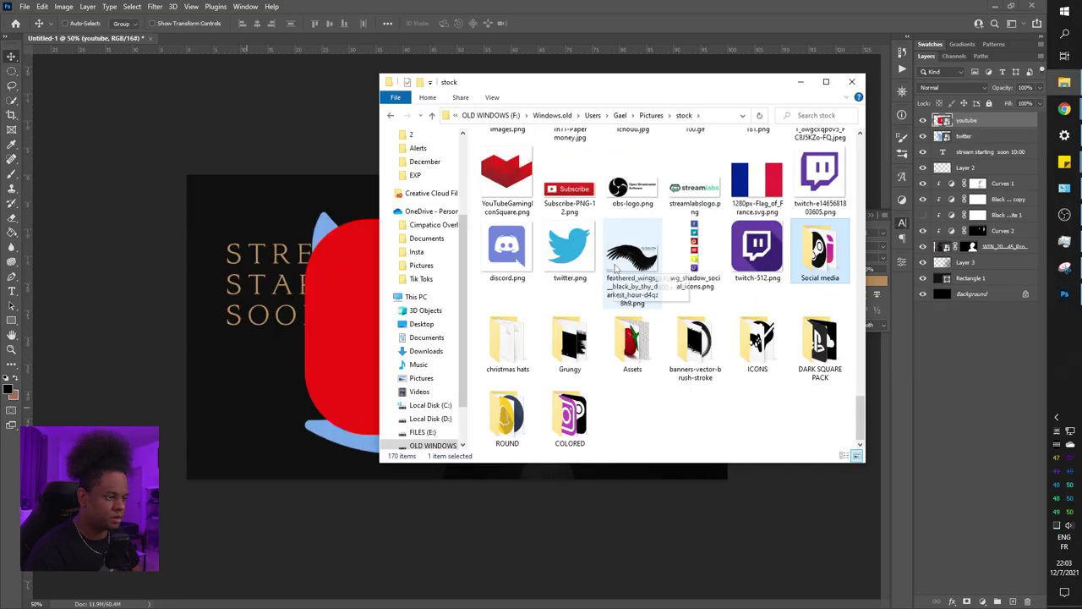
pyautogui.moveTo(819, 177); pyautogui.dragTo(317, 318)
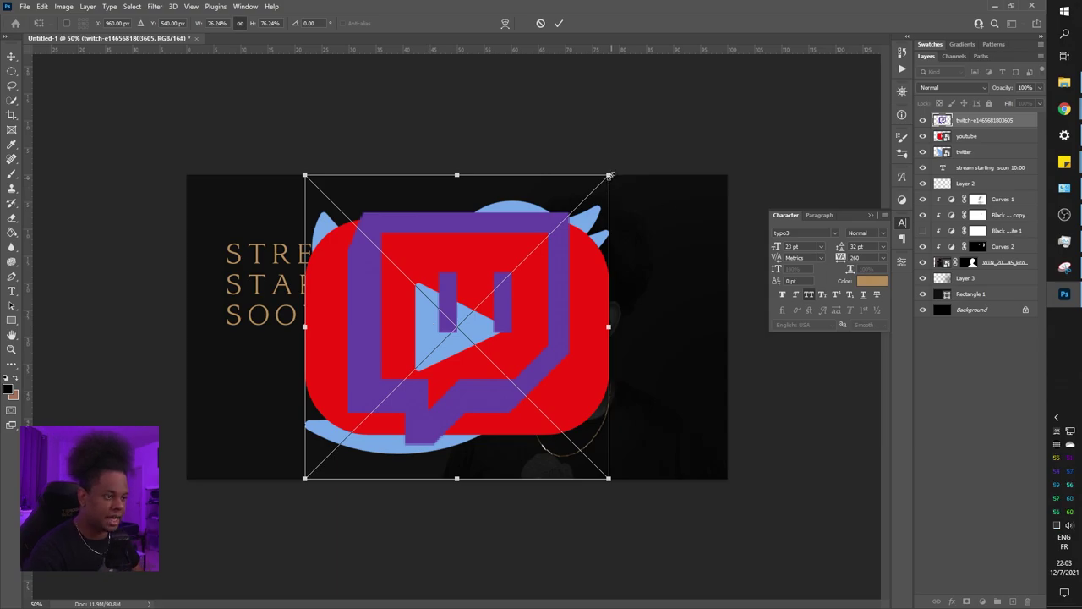
pyautogui.moveTo(610, 175); pyautogui.dragTo(624, 160)
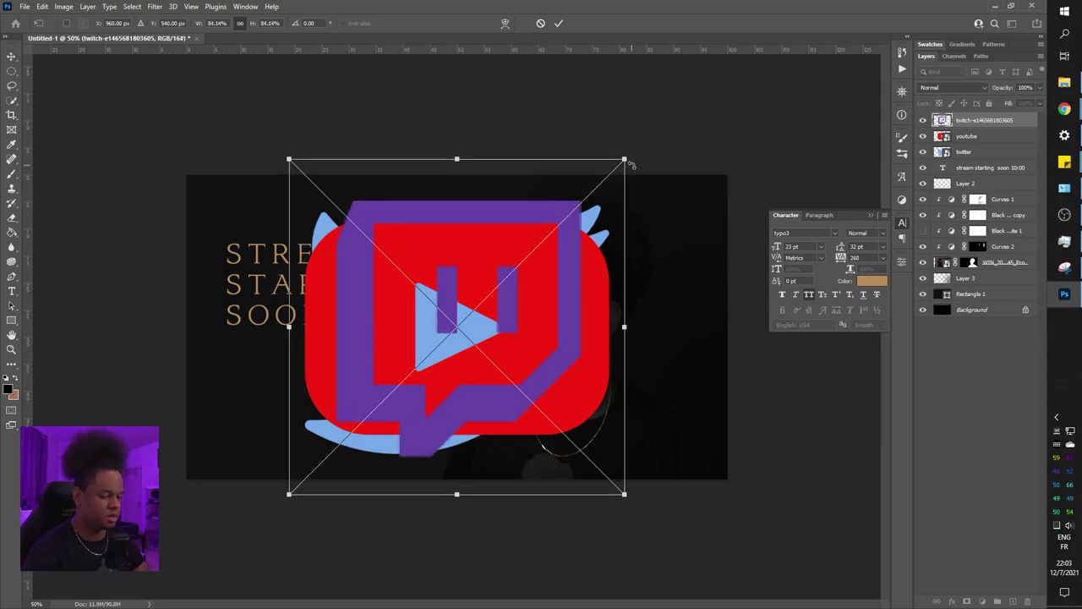
# Shrink the three logos to small icons below the headline
pyautogui.press('Return')
pyautogui.moveTo(580, 198); pyautogui.dragTo(295, 355)
pyautogui.scroll(2, 295, 355)
pyautogui.moveTo(411, 454); pyautogui.dragTo(293, 331)
# Commit the logo resize and move the YouTube icon to the right
pyautogui.press('Return')
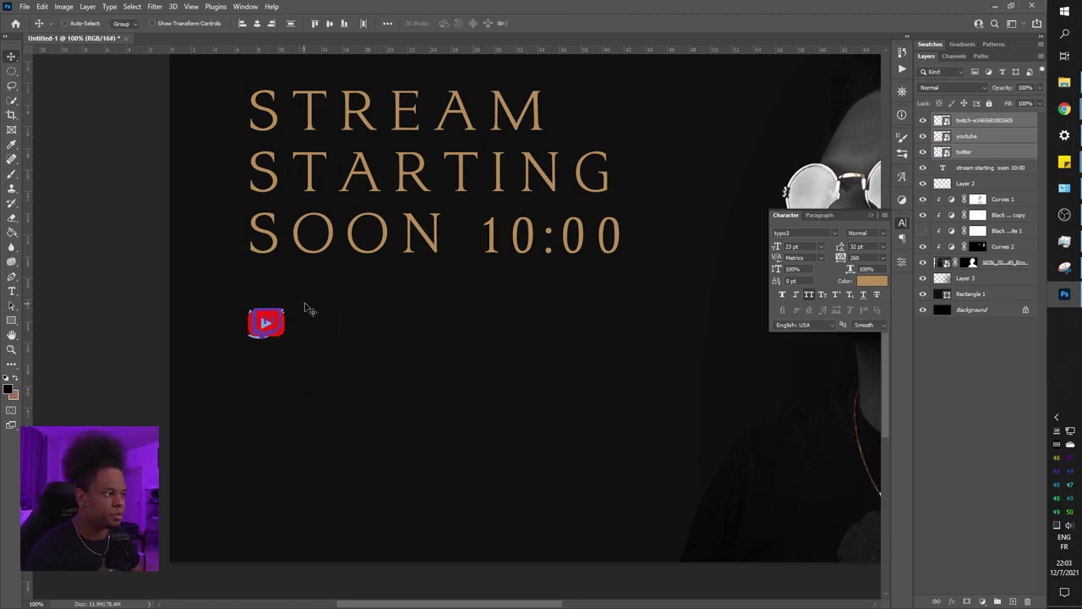
pyautogui.click(970, 152)
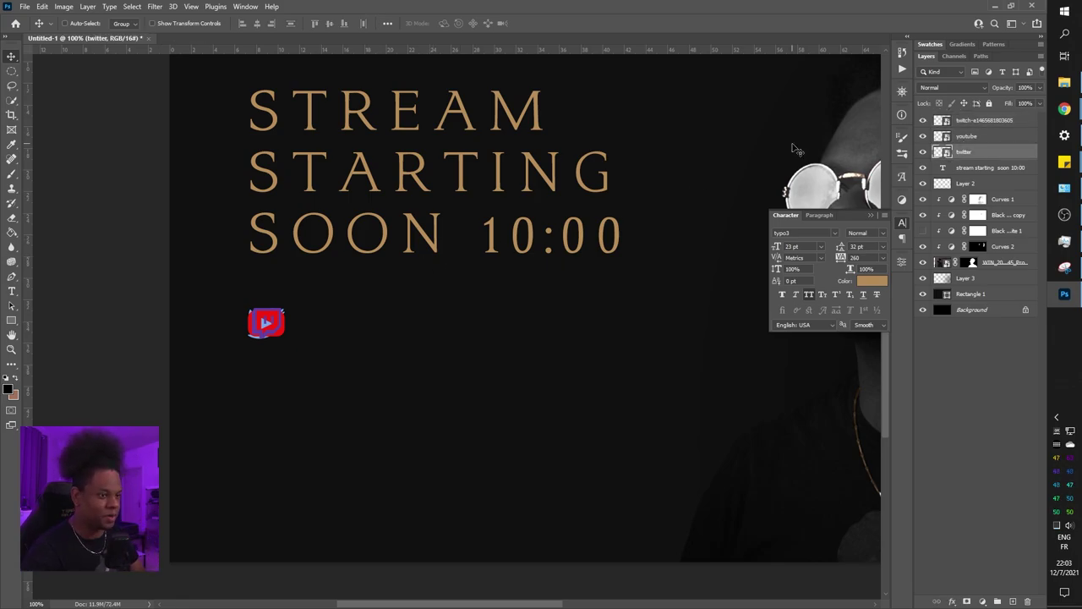
pyautogui.click(972, 138)
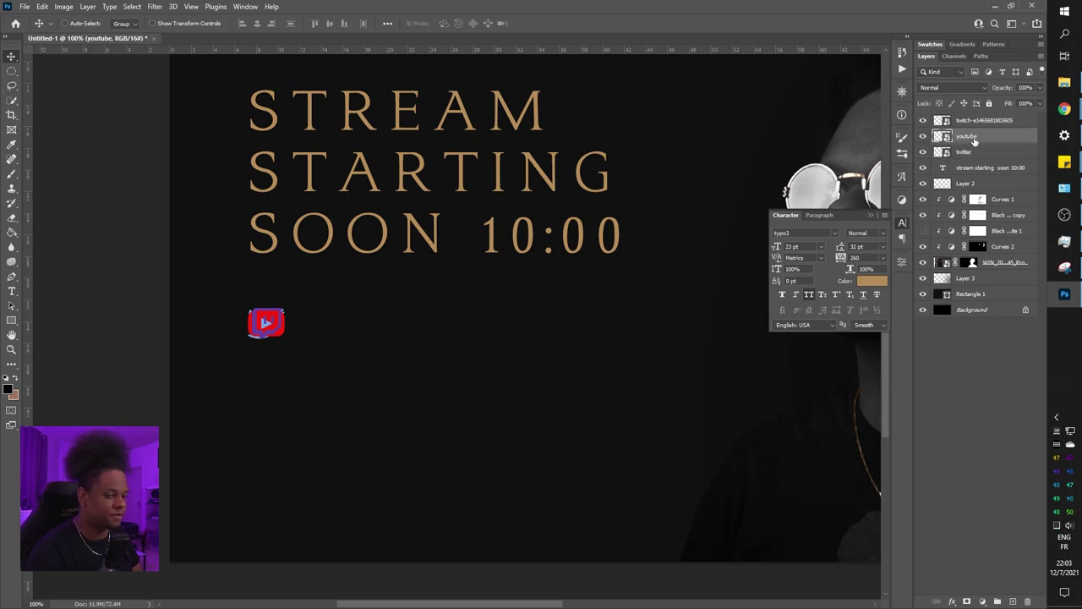
pyautogui.moveTo(262, 326); pyautogui.dragTo(414, 323)
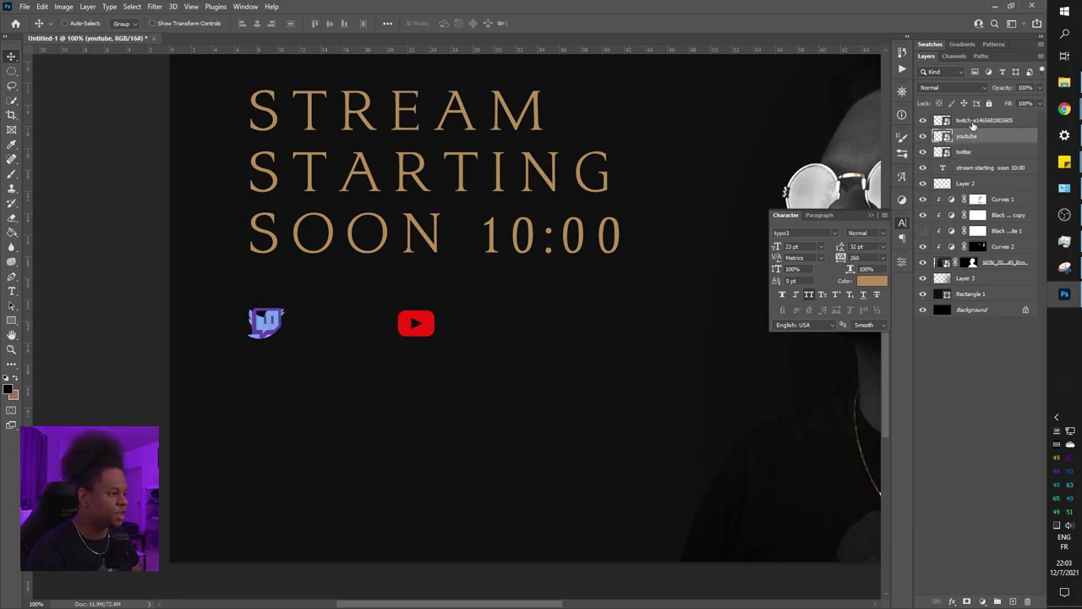
# Scale the Twitter, YouTube and Twitch icons together to 71.3%
pyautogui.click(965, 151)
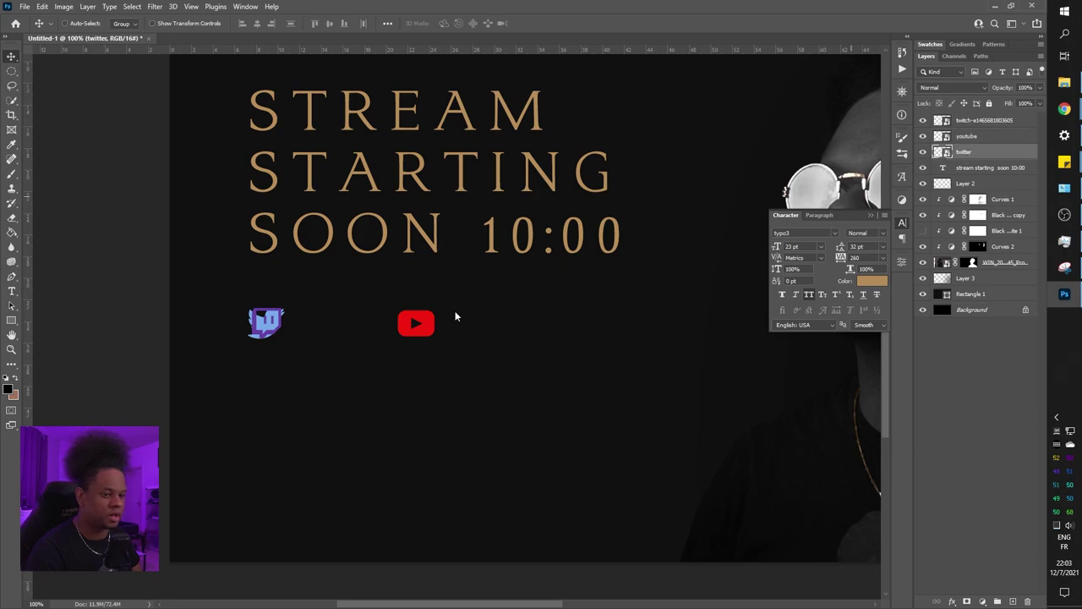
pyautogui.click(977, 120)
pyautogui.keyDown('shift'); pyautogui.click(966, 155); pyautogui.keyUp('shift')
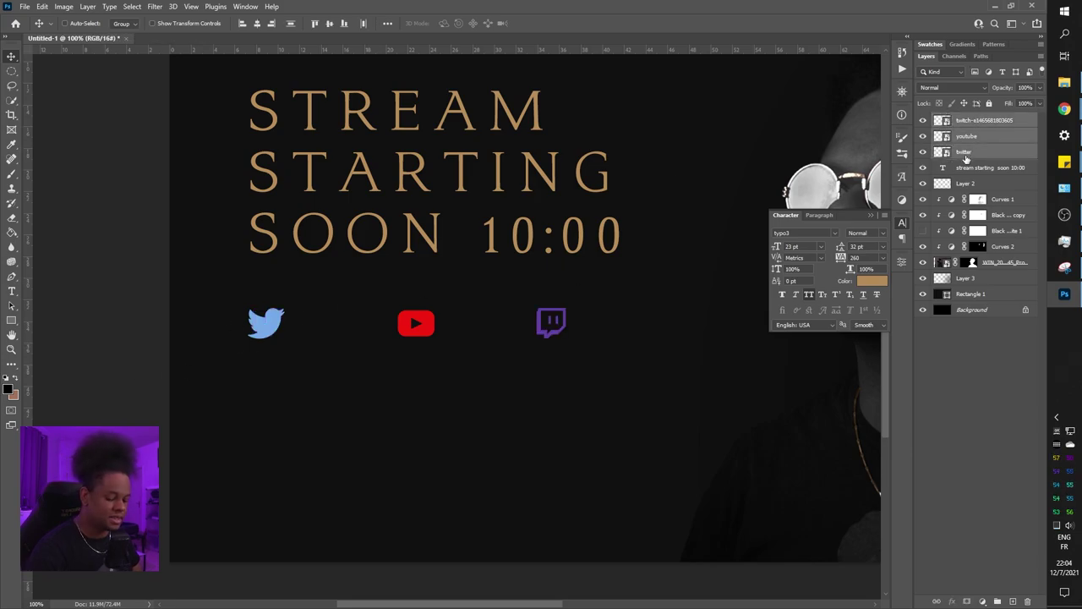
pyautogui.hotkey('ctrl', 't')
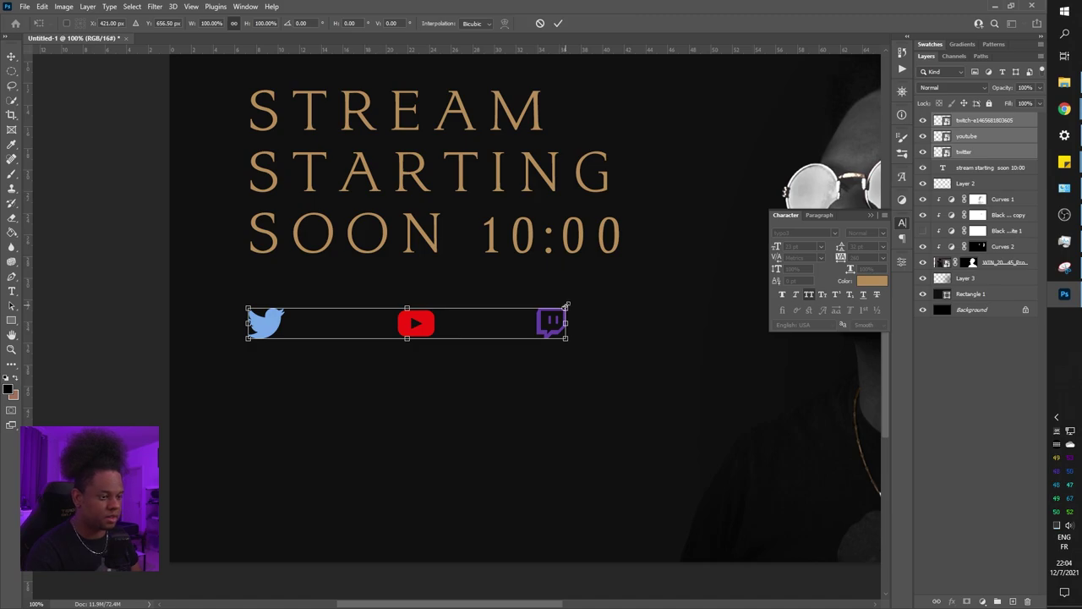
pyautogui.moveTo(566, 306); pyautogui.dragTo(474, 328)
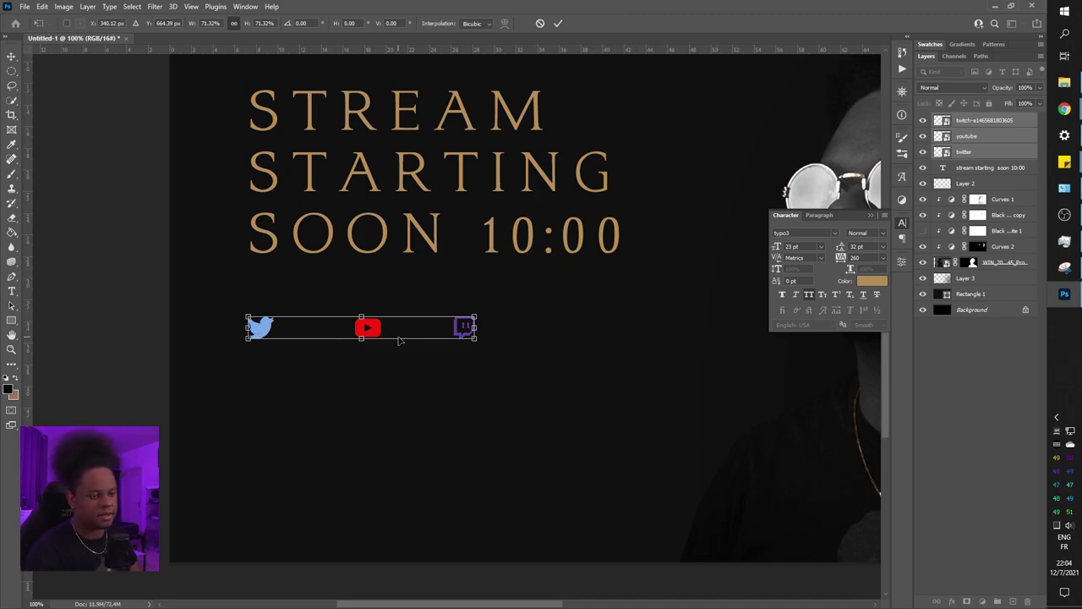
pyautogui.press('Return')
# Give the Twitter icon a Color Overlay sampled from the title's copper colour
pyautogui.click(965, 154)
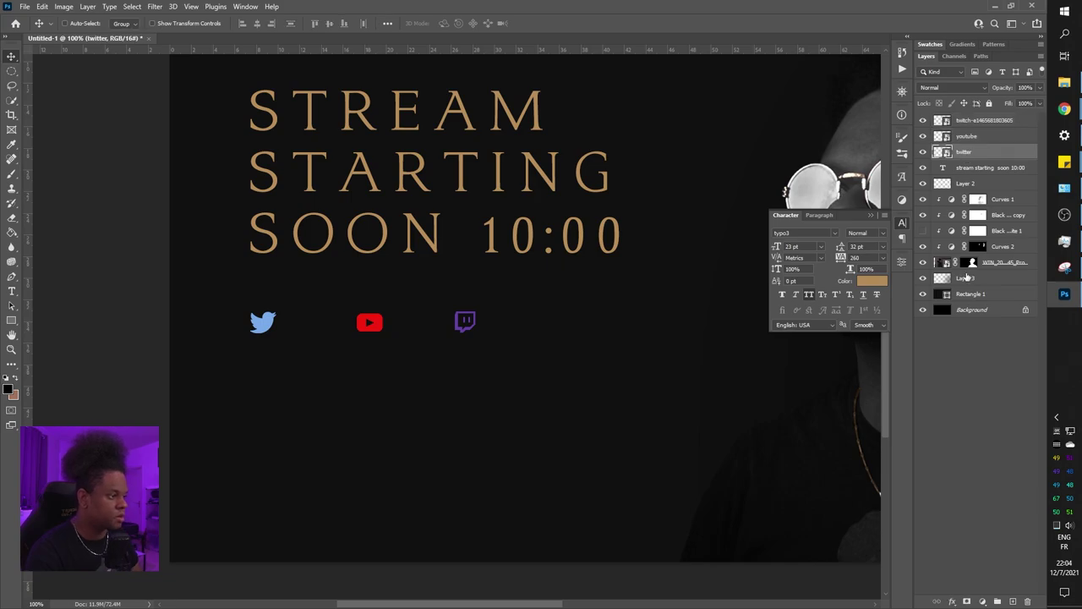
pyautogui.click(952, 601)
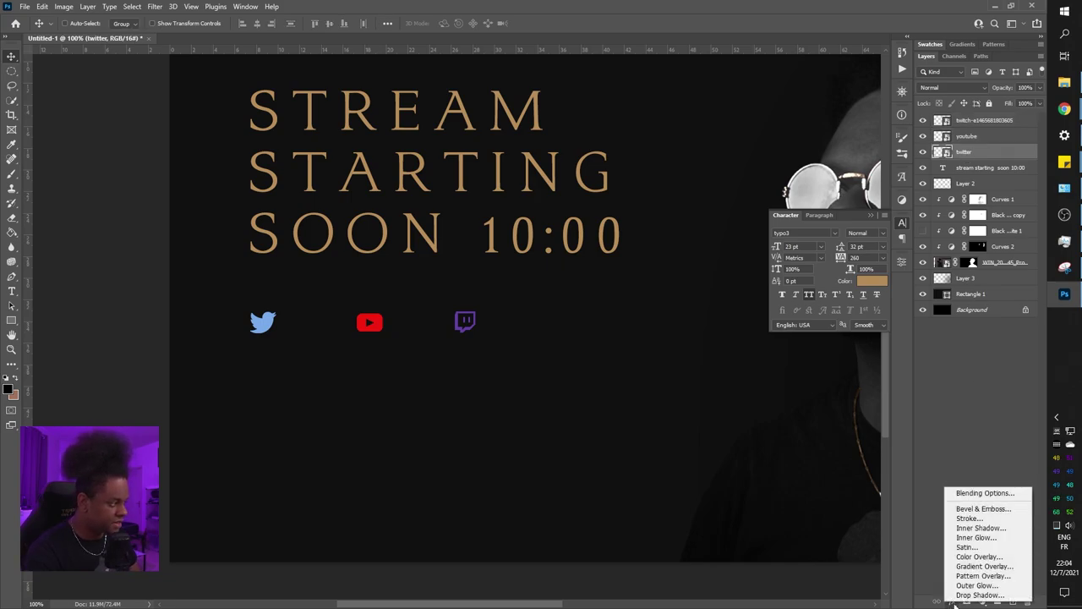
pyautogui.click(960, 557)
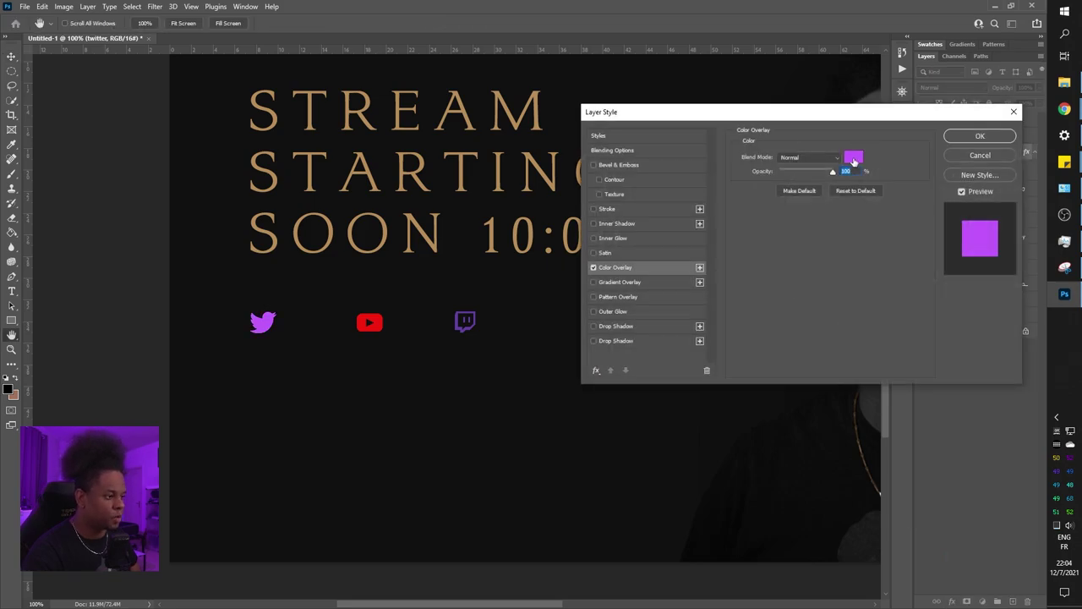
pyautogui.click(854, 158)
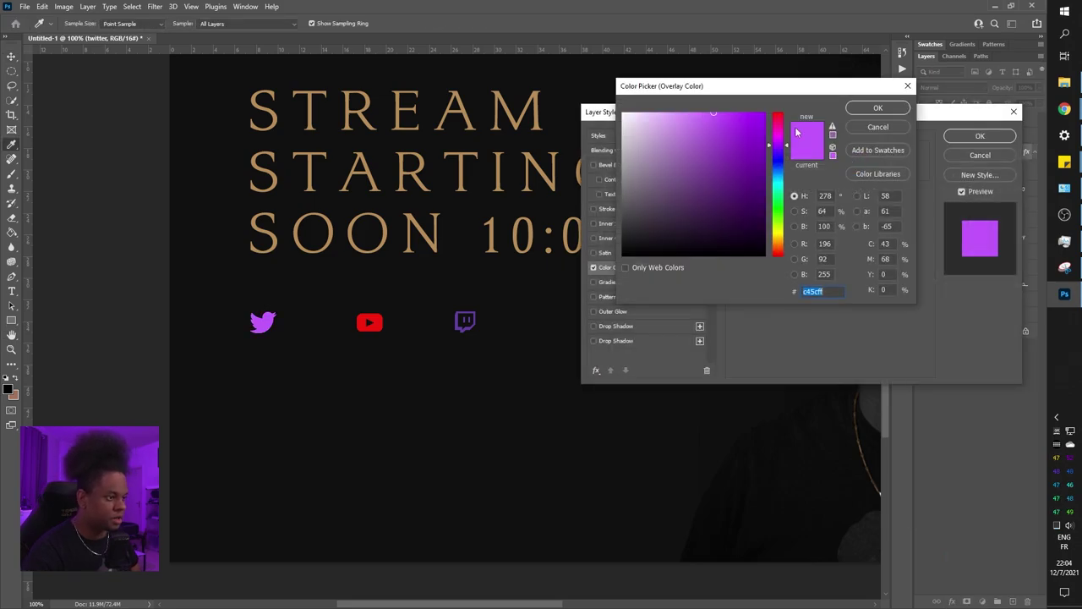
pyautogui.click(501, 90)
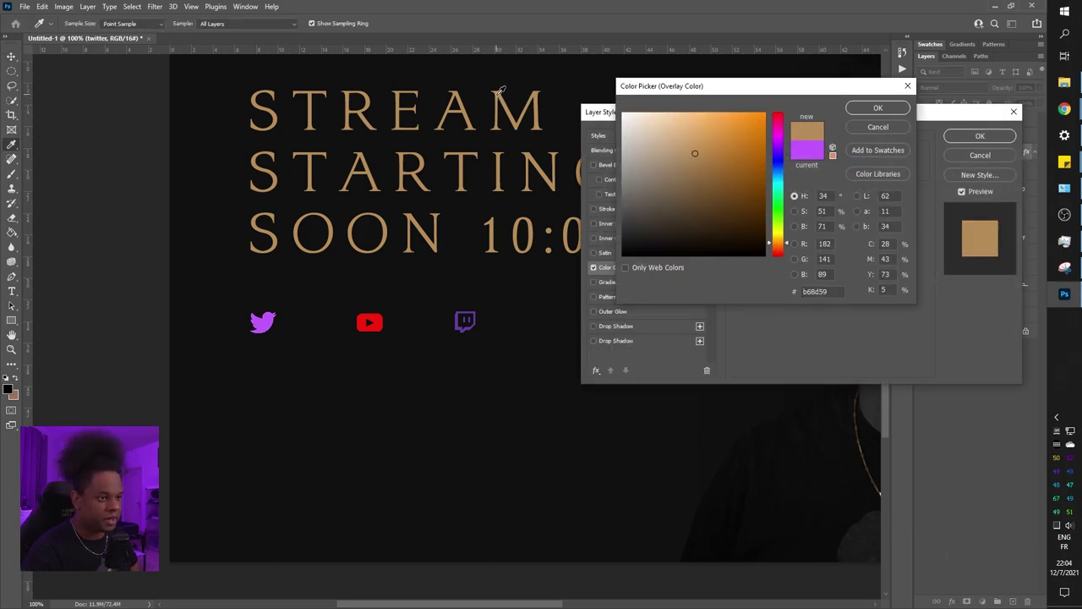
pyautogui.click(876, 107)
pyautogui.click(985, 137)
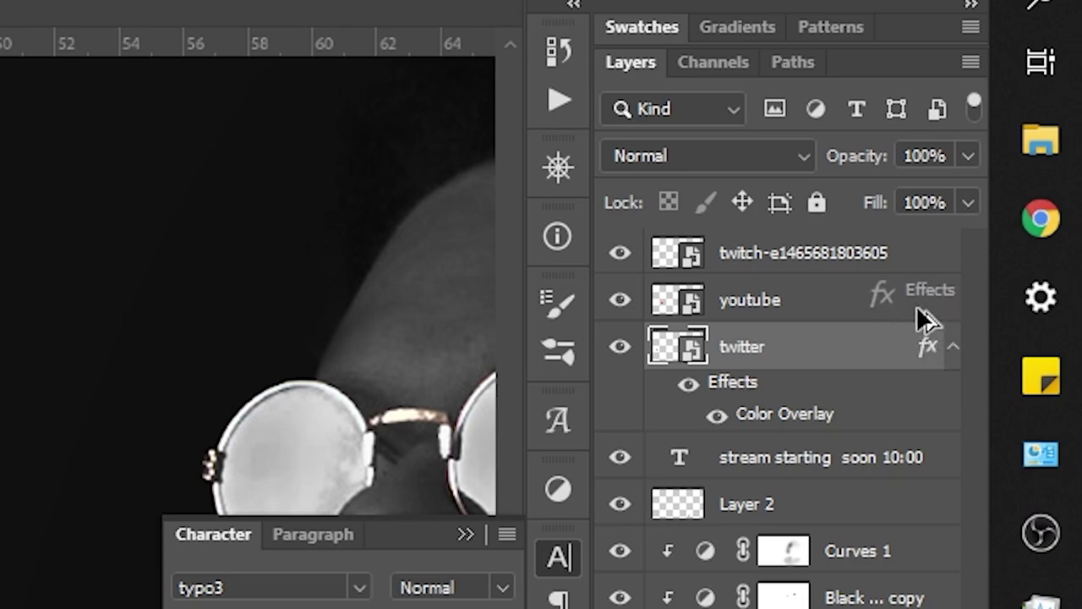
# Copy the copper overlay to the YouTube icon and nudge Twitch right for even spacing
pyautogui.moveTo(926, 311); pyautogui.dragTo(930, 258)
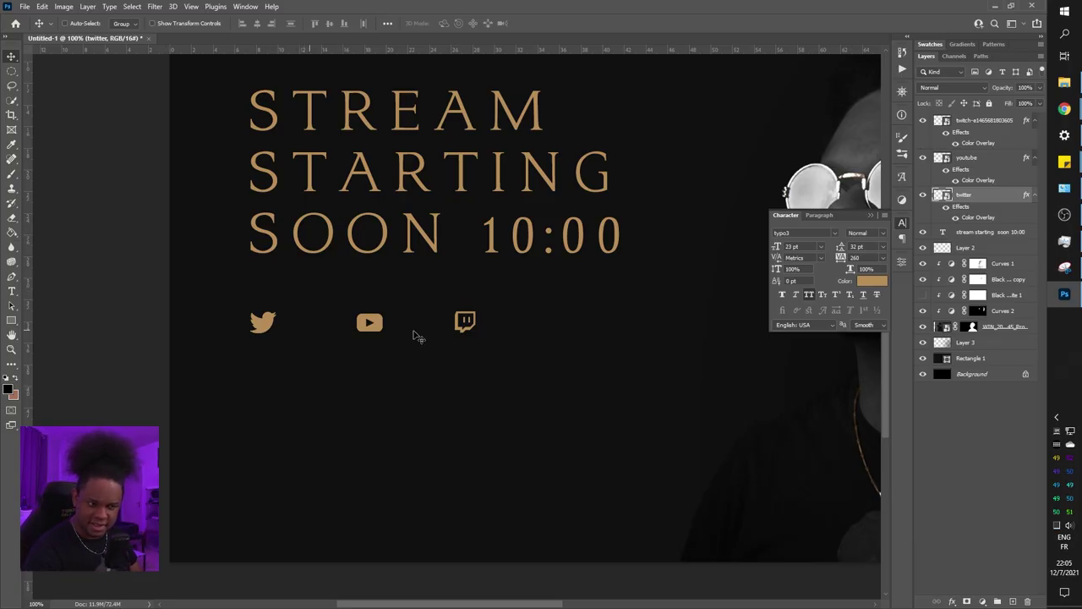
pyautogui.click(984, 127)
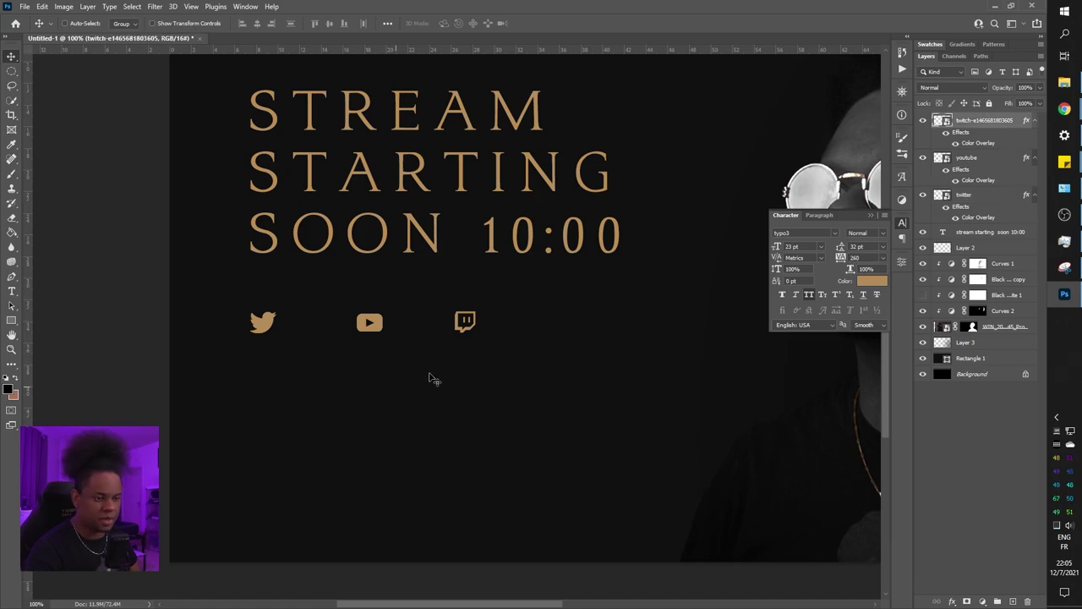
pyautogui.moveTo(475, 330); pyautogui.dragTo(479, 332)
pyautogui.hotkey('alt', '[')
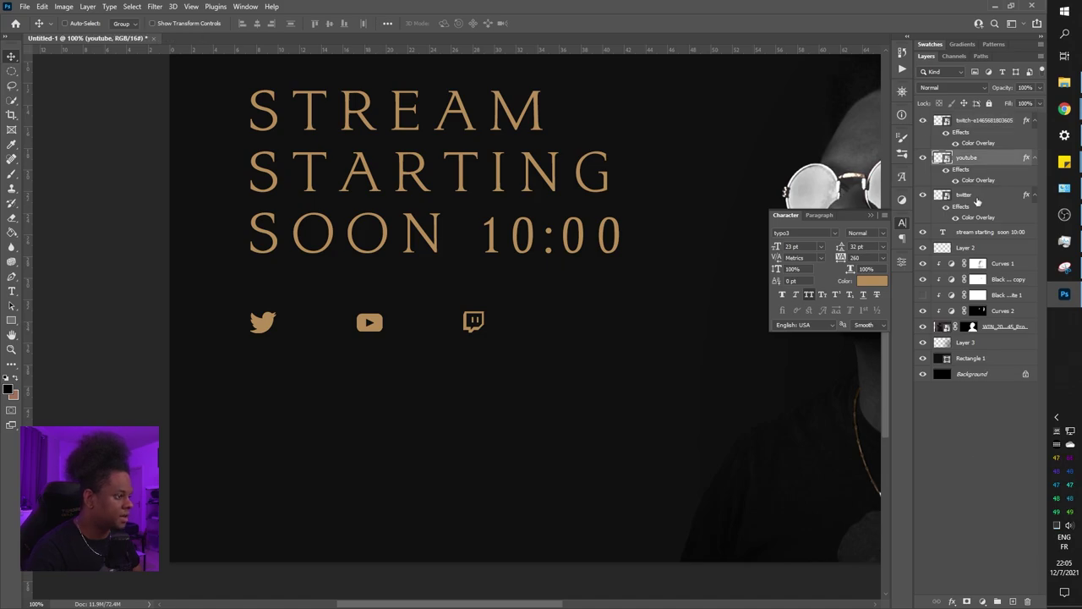
pyautogui.hotkey('alt', '[')
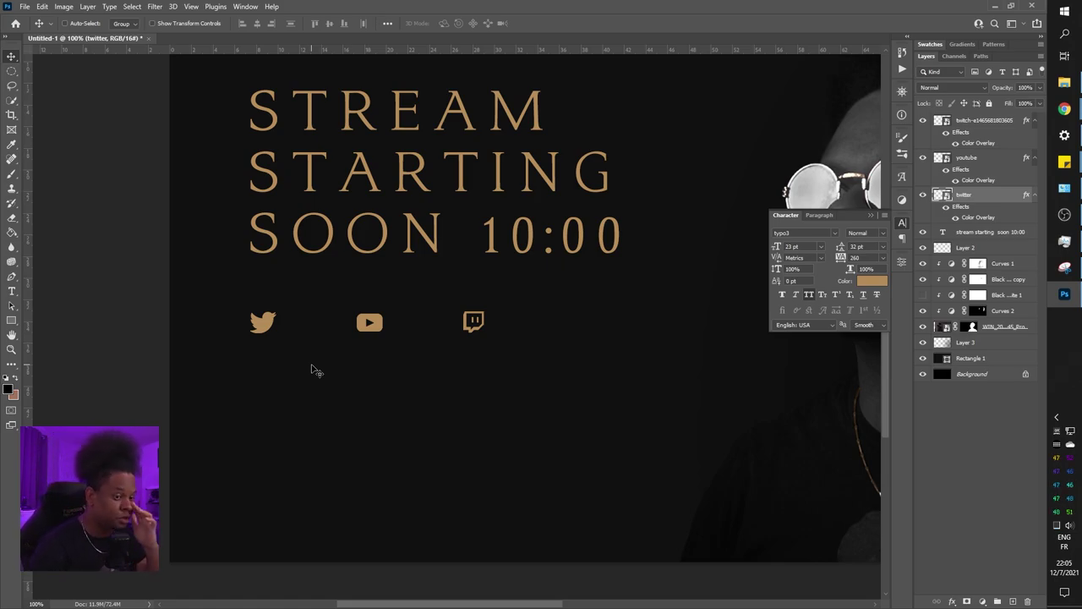
# Type the social handle below the icons and colour it copper from the YouTube icon
pyautogui.press('t')
pyautogui.click(334, 437)
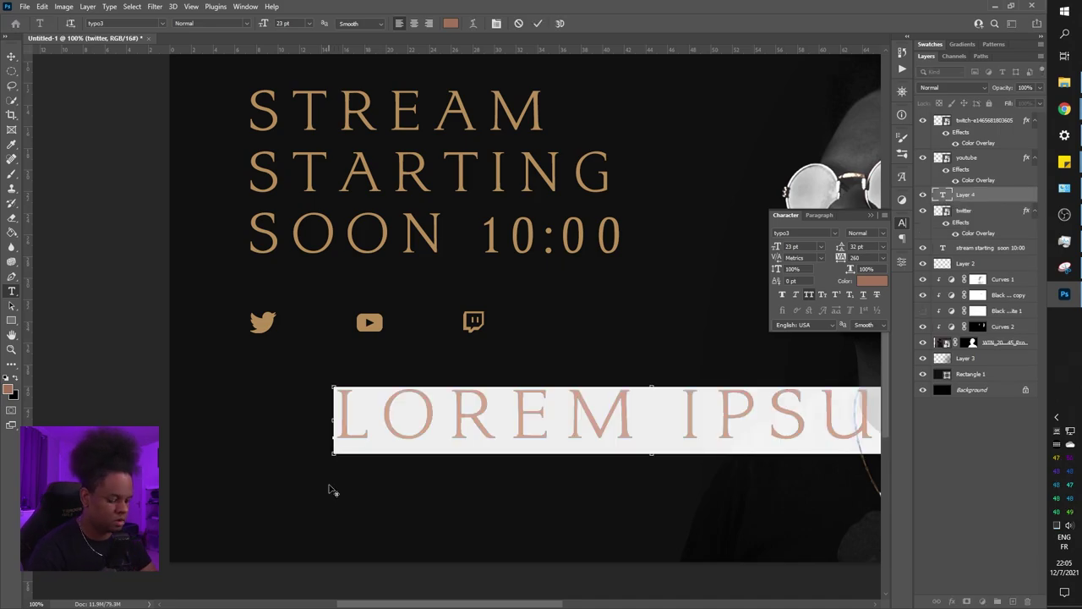
pyautogui.write('@LEVEL_PH')
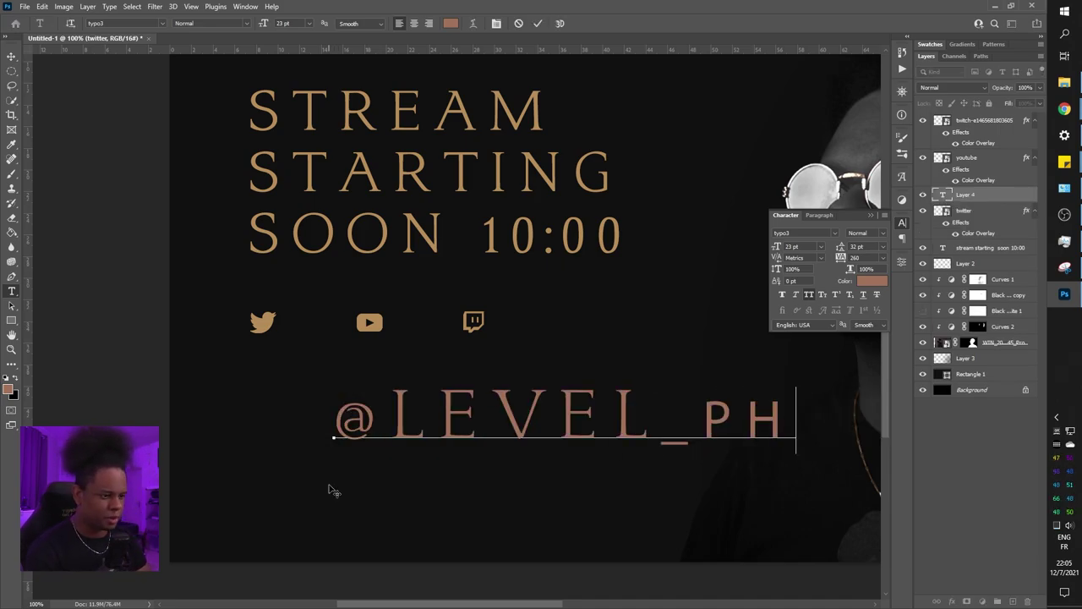
pyautogui.write('OT')
pyautogui.hotkey('ctrl', 'a')
pyautogui.moveTo(777, 246); pyautogui.dragTo(767, 248)
pyautogui.click(871, 280)
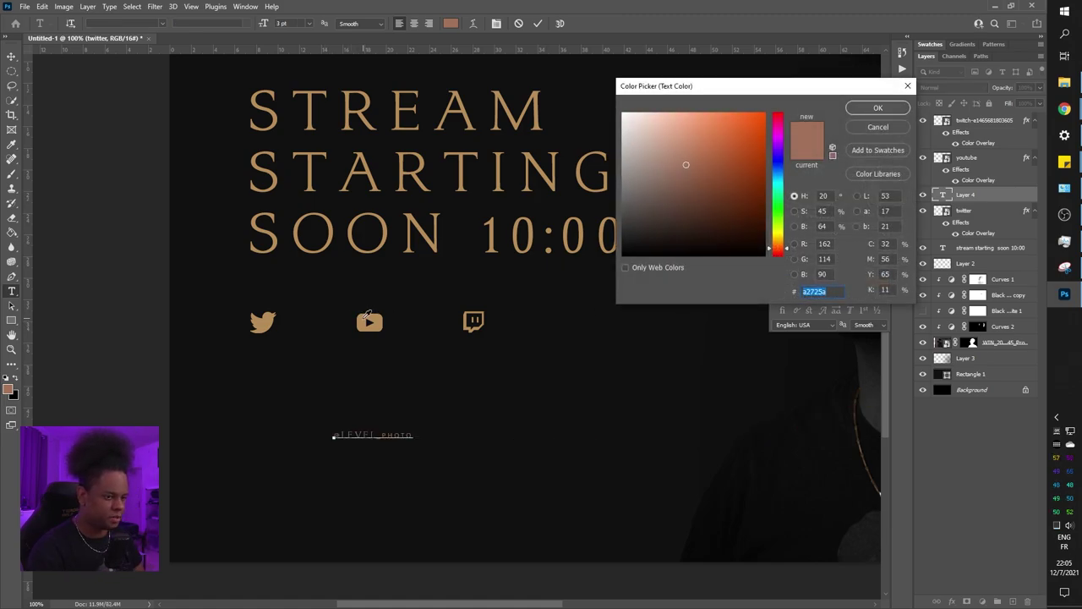
pyautogui.click(363, 320)
pyautogui.click(874, 114)
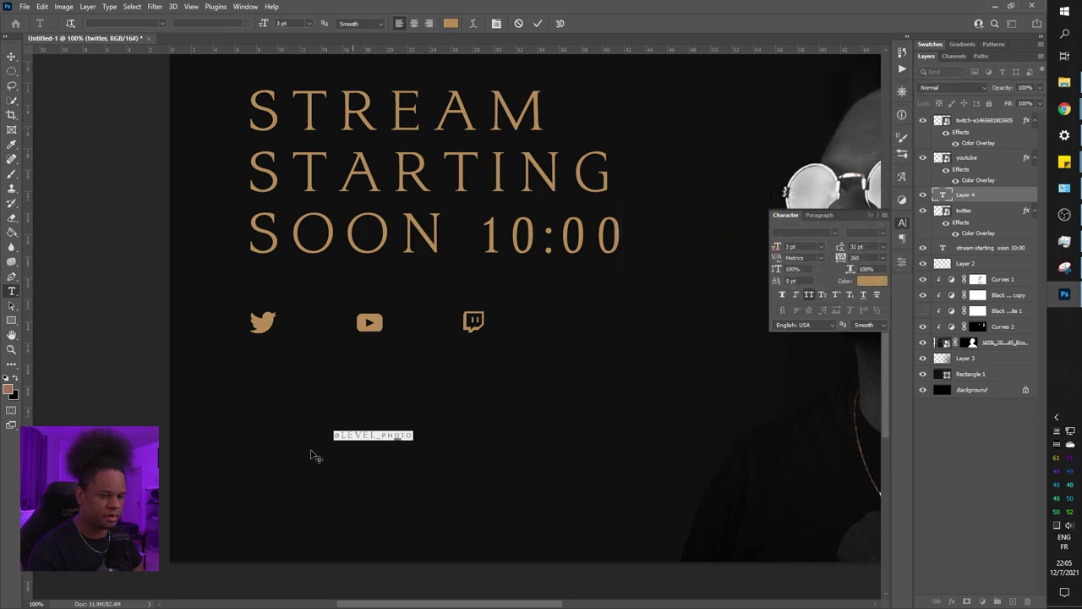
# Place the handle beside the Twitter icon in Bebas Neue, 5 pt, tracking 120
pyautogui.moveTo(377, 417); pyautogui.dragTo(326, 308)
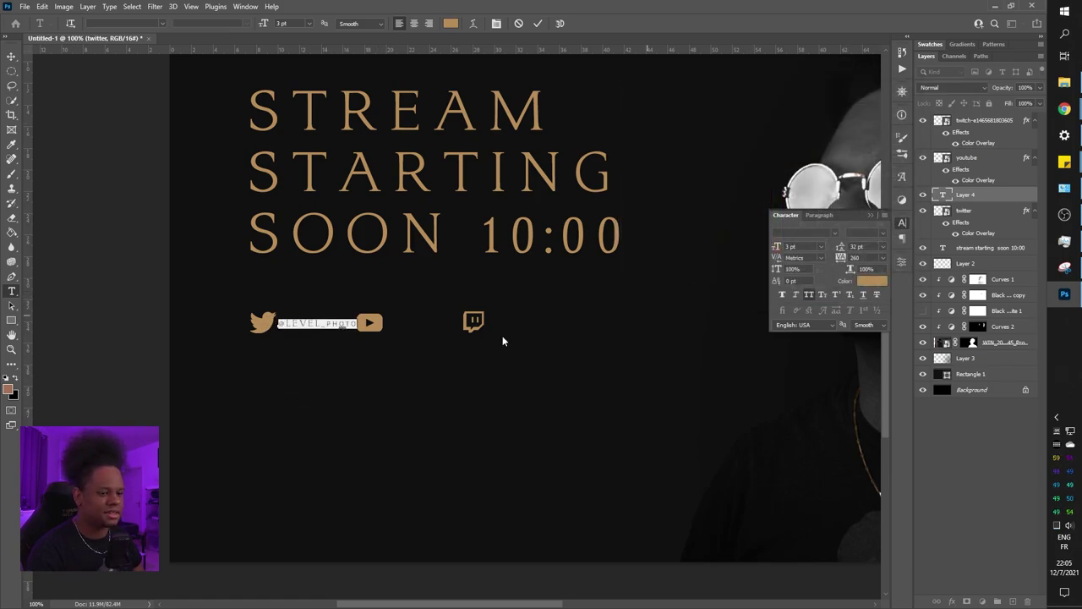
pyautogui.click(810, 294)
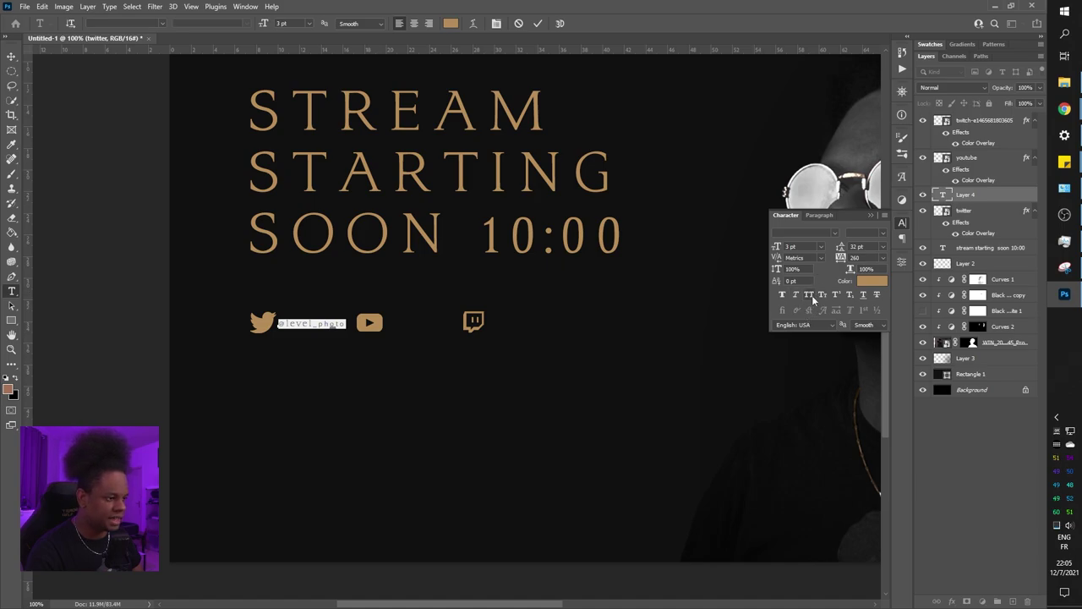
pyautogui.click(812, 296)
pyautogui.click(811, 295)
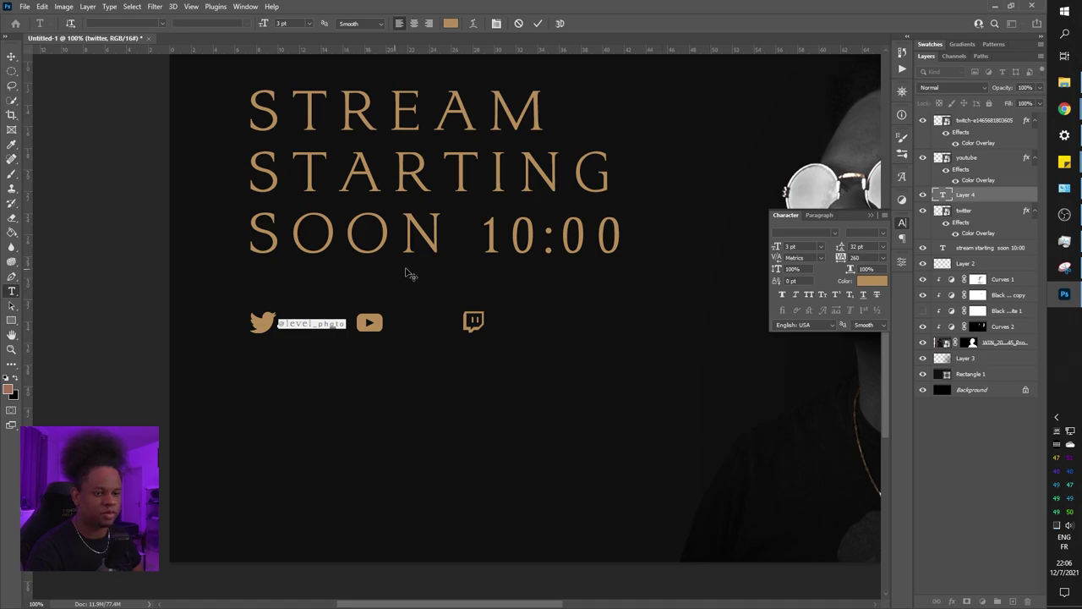
pyautogui.click(835, 234)
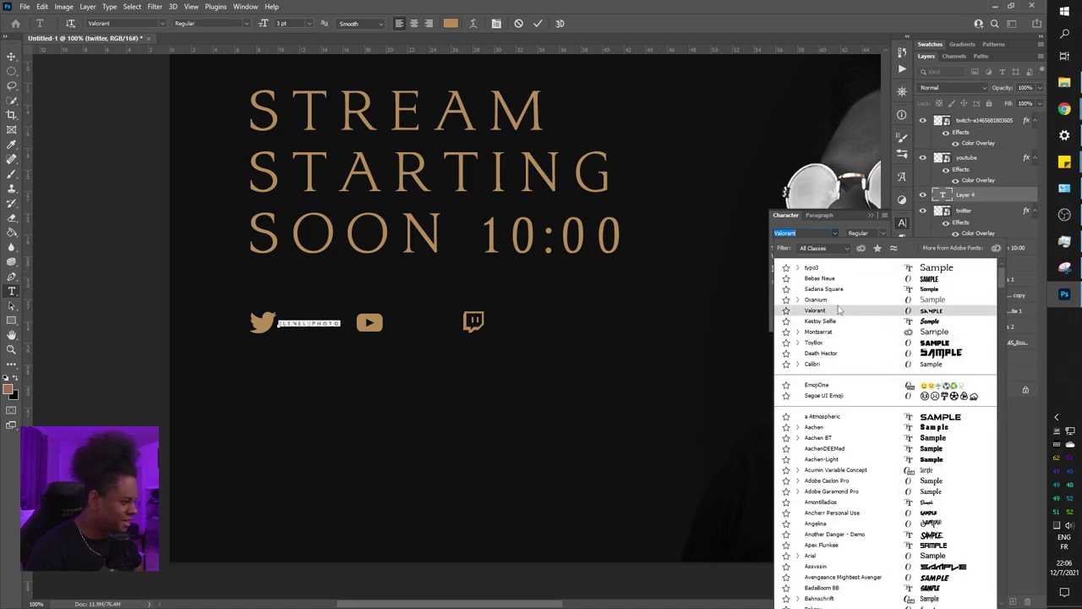
pyautogui.press('Escape')
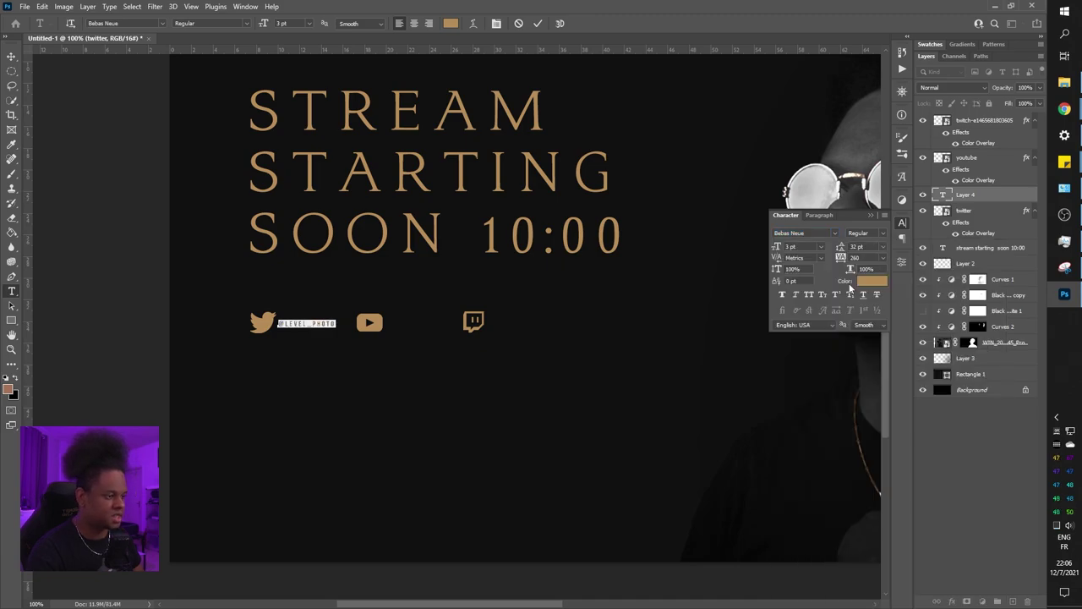
pyautogui.moveTo(776, 248); pyautogui.dragTo(842, 259)
pyautogui.moveTo(777, 246); pyautogui.dragTo(779, 246)
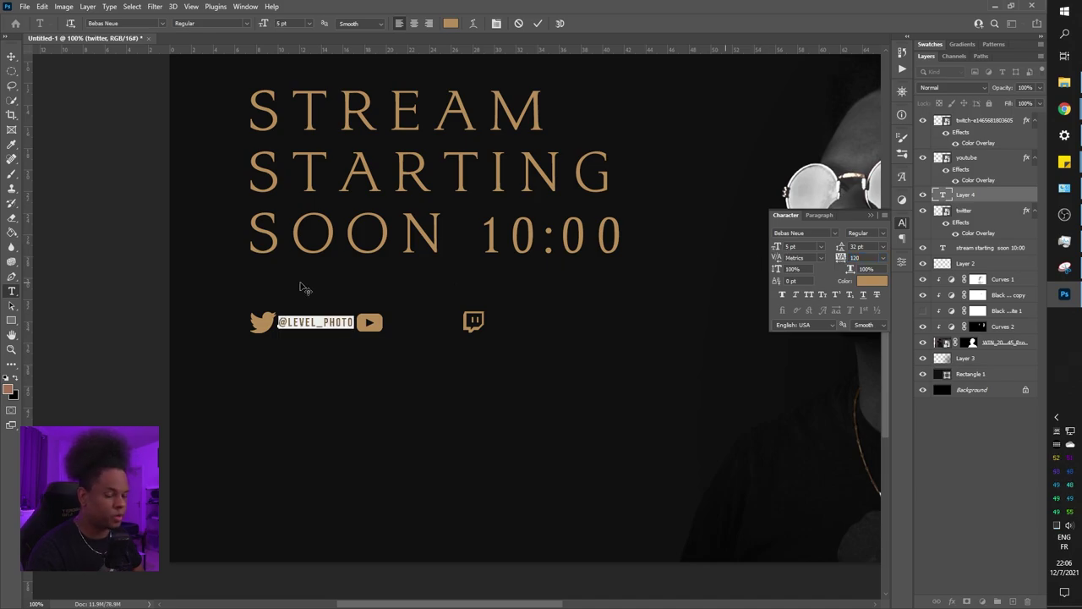
pyautogui.click(11, 56)
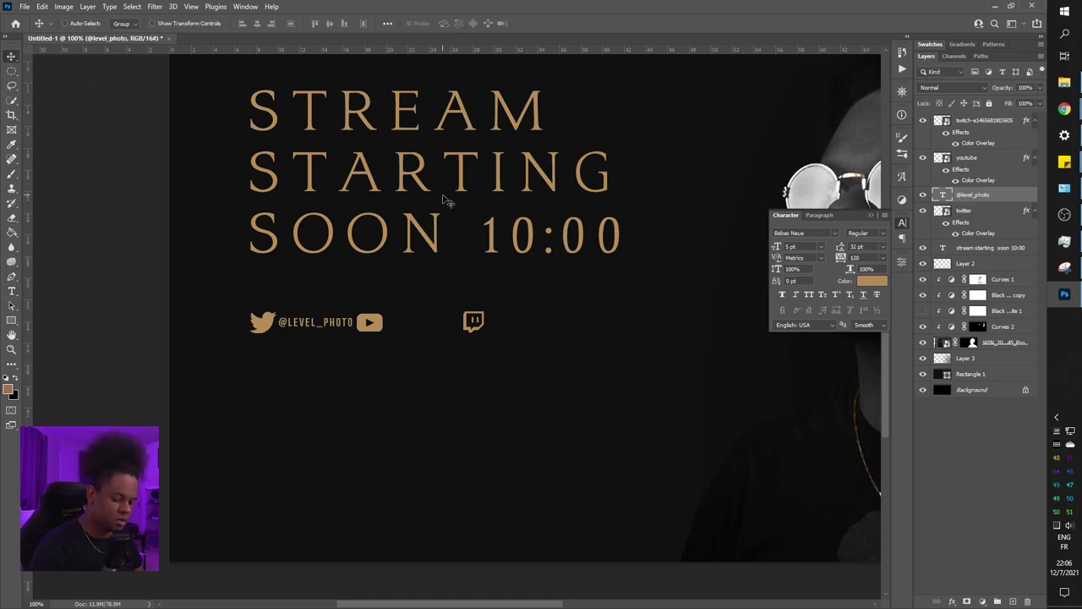
# Scale the handle to about 80% and Alt-drag a copy beside the YouTube icon
pyautogui.press('ctrl')
pyautogui.hotkey('ctrl', 't')
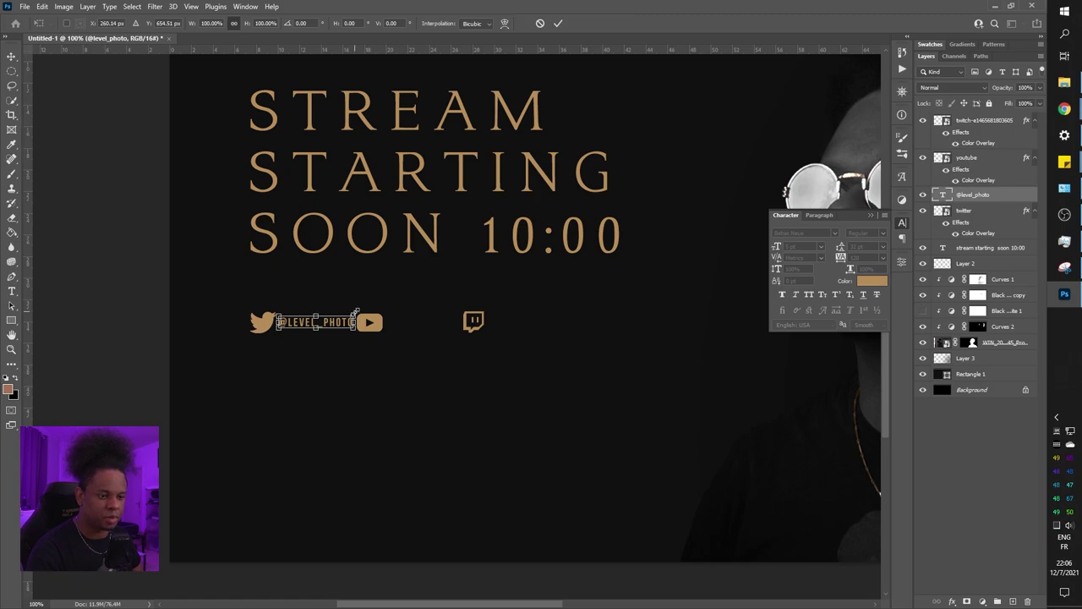
pyautogui.moveTo(354, 312); pyautogui.dragTo(342, 319)
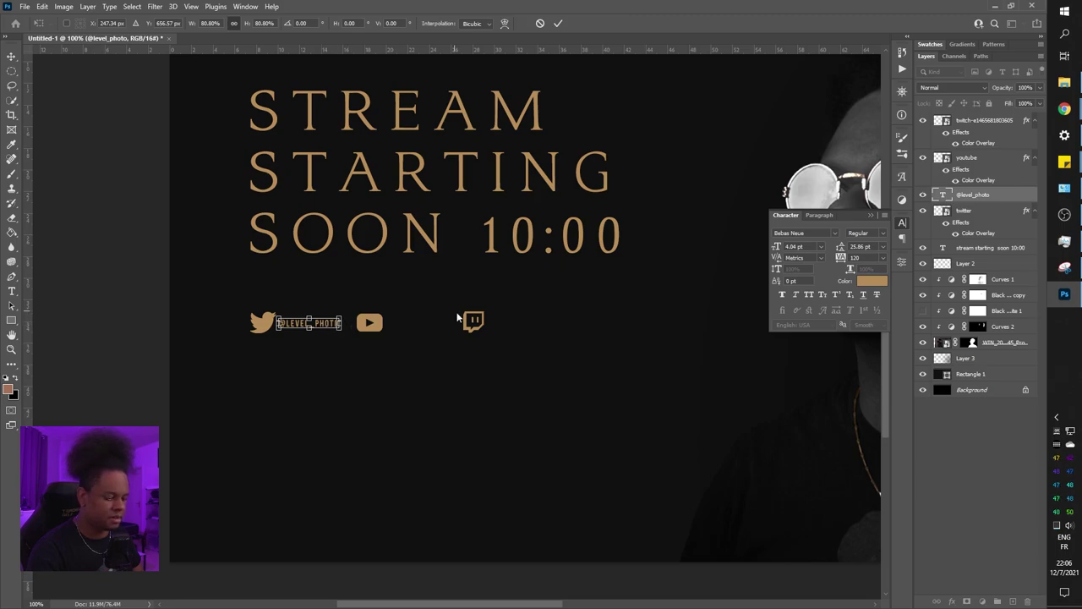
pyautogui.press('Return')
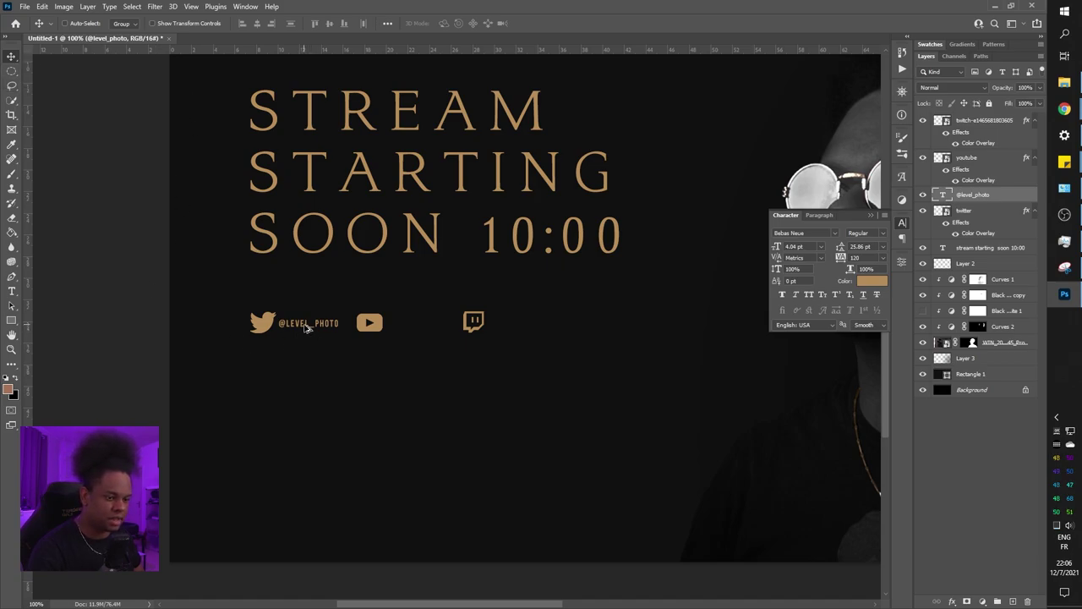
pyautogui.moveTo(306, 329); pyautogui.dragTo(427, 330)
# Nudge the copied handle left and retype it as the YouTube channel name
pyautogui.press('Left')
pyautogui.press('Left')
pyautogui.press('Left')
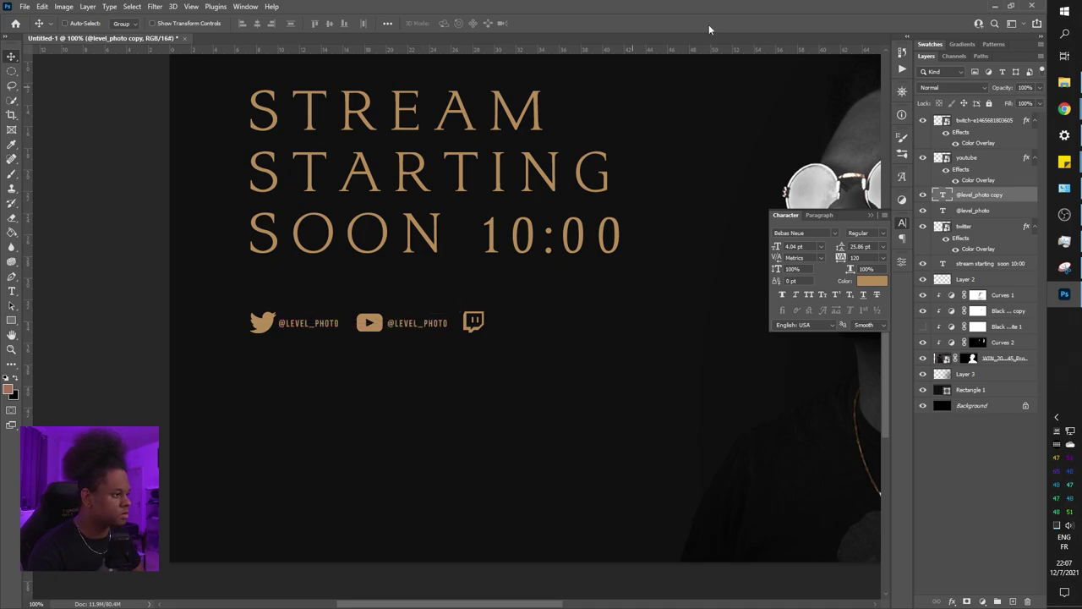
pyautogui.doubleClick(942, 196)
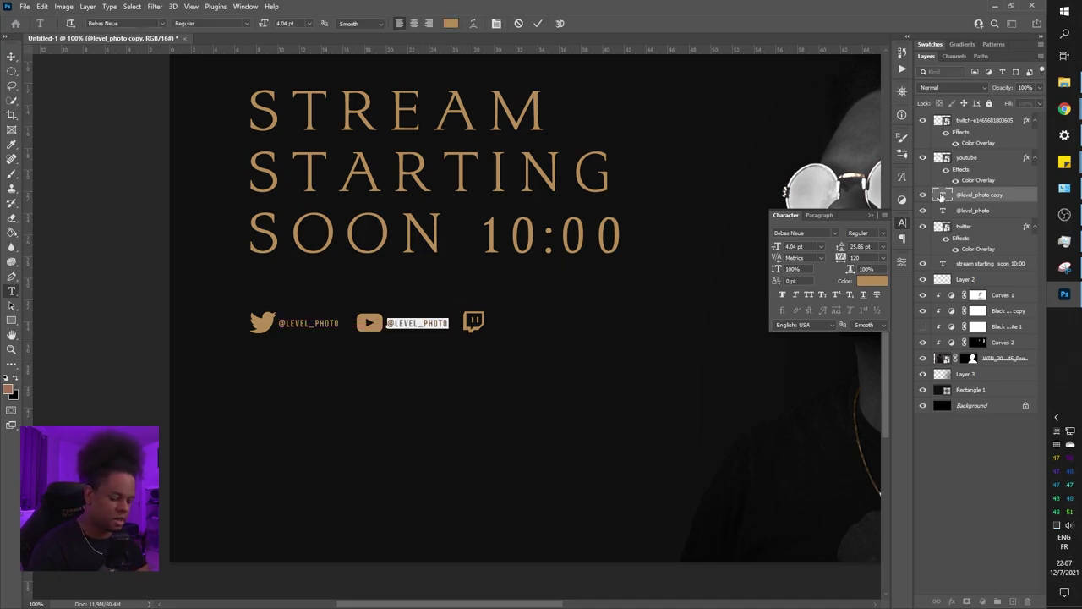
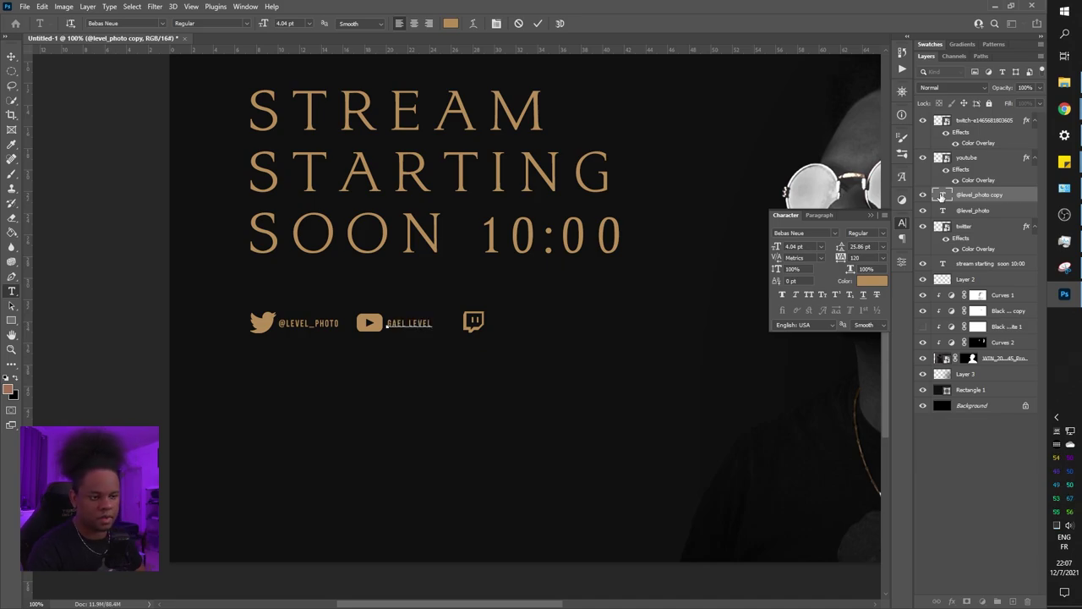
pyautogui.hotkey('ctrl', 'Return')
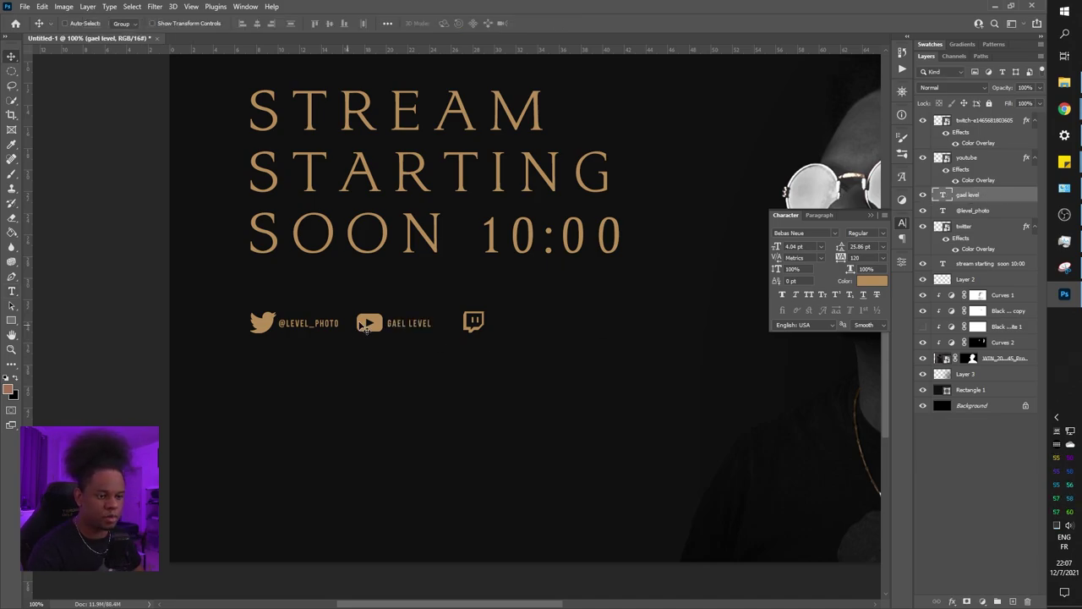
# Place a copy of the channel name beside Twitch and delete its middle space
pyautogui.moveTo(402, 324); pyautogui.dragTo(525, 329)
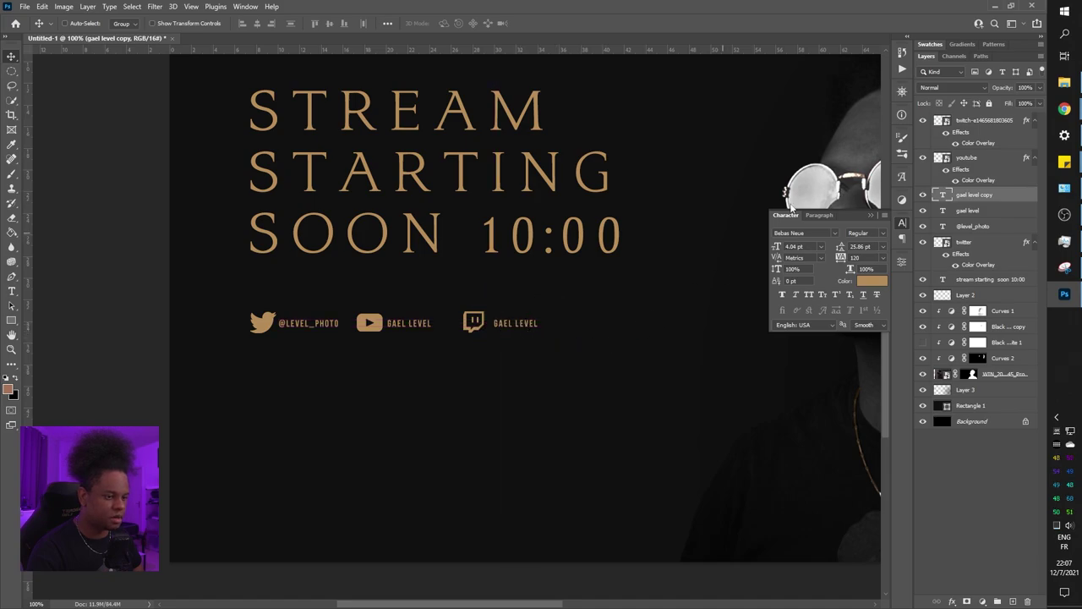
pyautogui.doubleClick(944, 196)
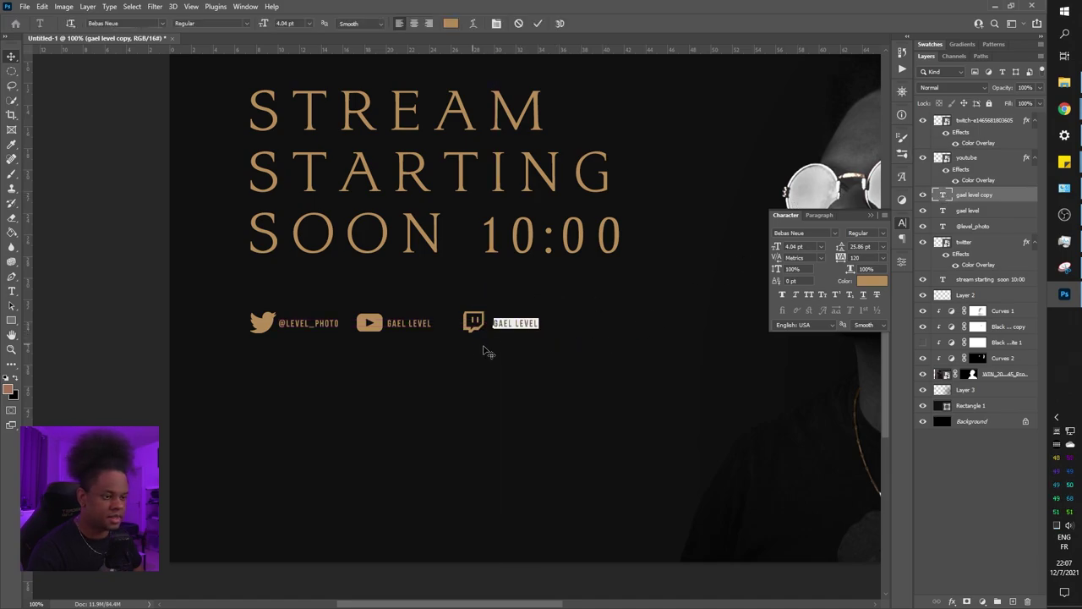
pyautogui.click(515, 324)
pyautogui.press('BackSpace')
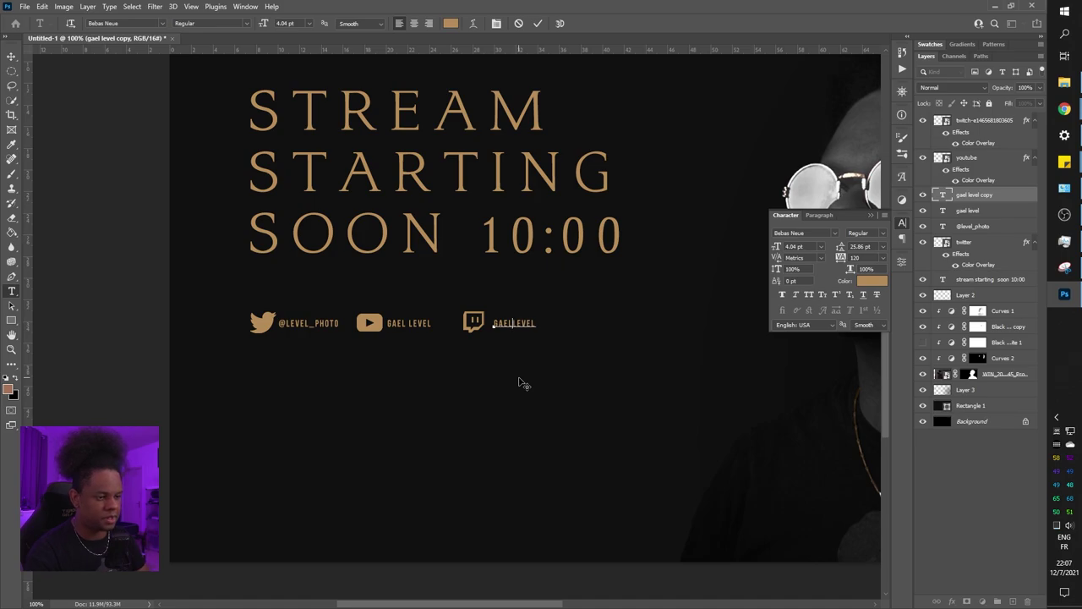
pyautogui.hotkey('ctrl', 'Return')
pyautogui.press('v')
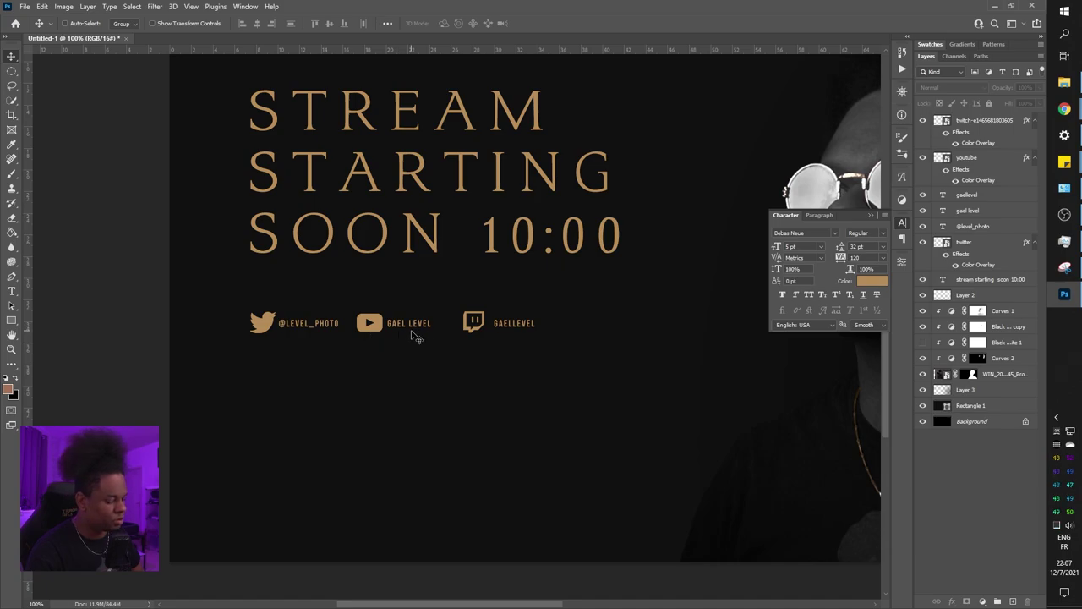
pyautogui.hotkey('ctrl', '-')
pyautogui.hotkey('ctrl', '-')
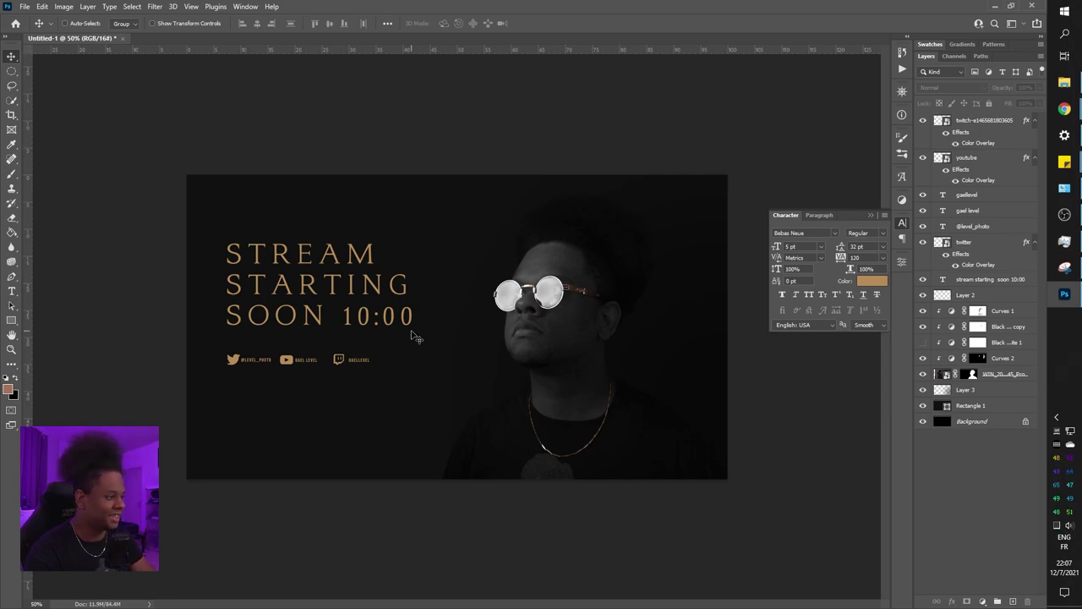
pyautogui.hotkey('ctrl', '+')
pyautogui.hotkey('ctrl', '+')
# Move the three handle text layers to the top of the Layers panel
pyautogui.click(979, 227)
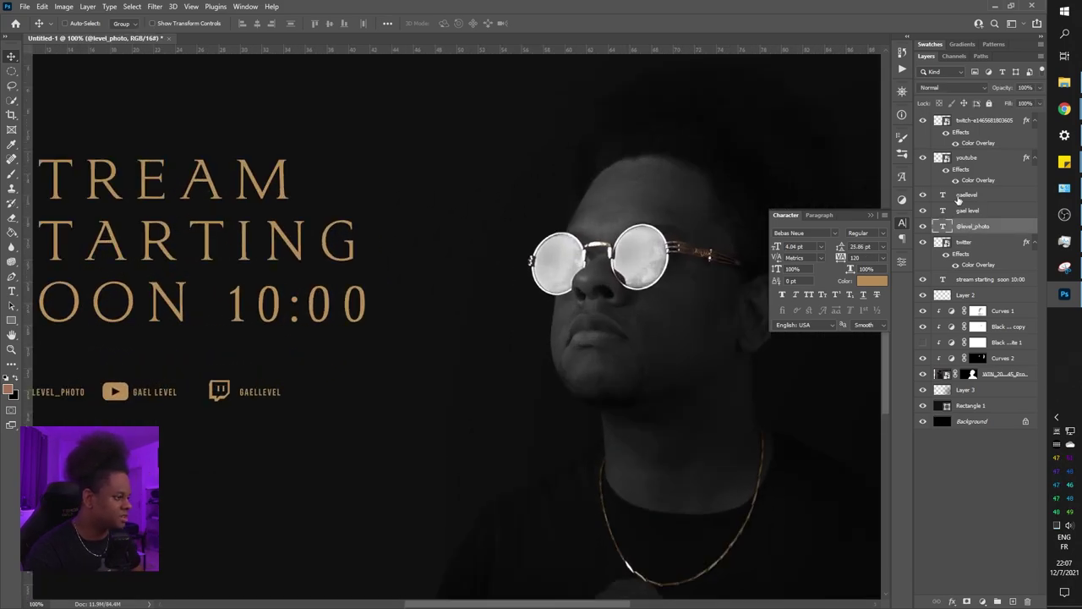
pyautogui.keyDown('shift'); pyautogui.click(959, 197); pyautogui.keyUp('shift')
pyautogui.moveTo(959, 196); pyautogui.dragTo(969, 129)
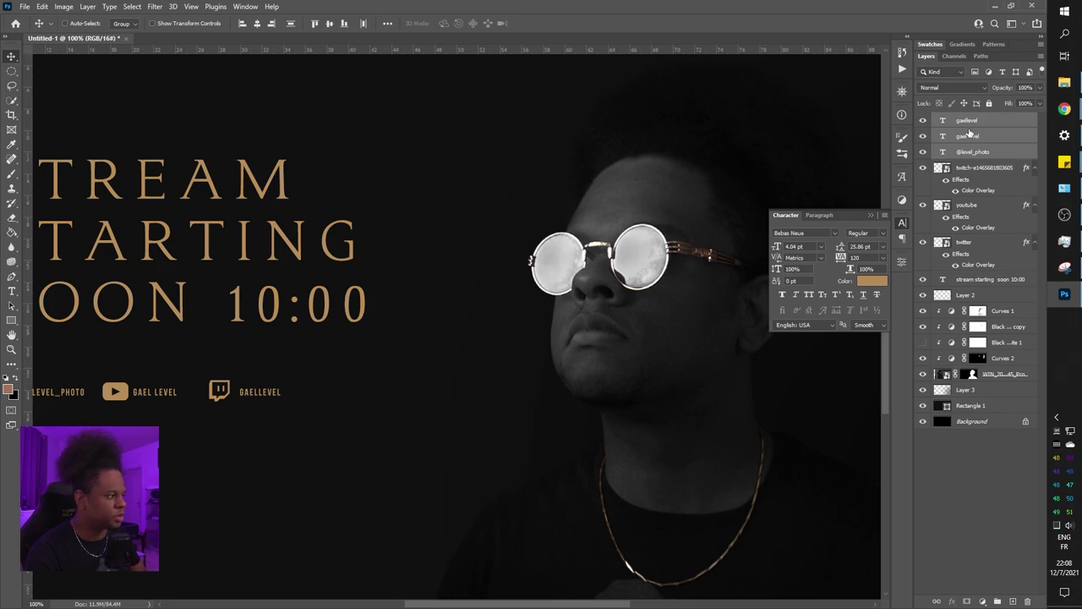
# Shift the Twitch handle text slightly left, then move it together with the Twitch icon
pyautogui.click(935, 126)
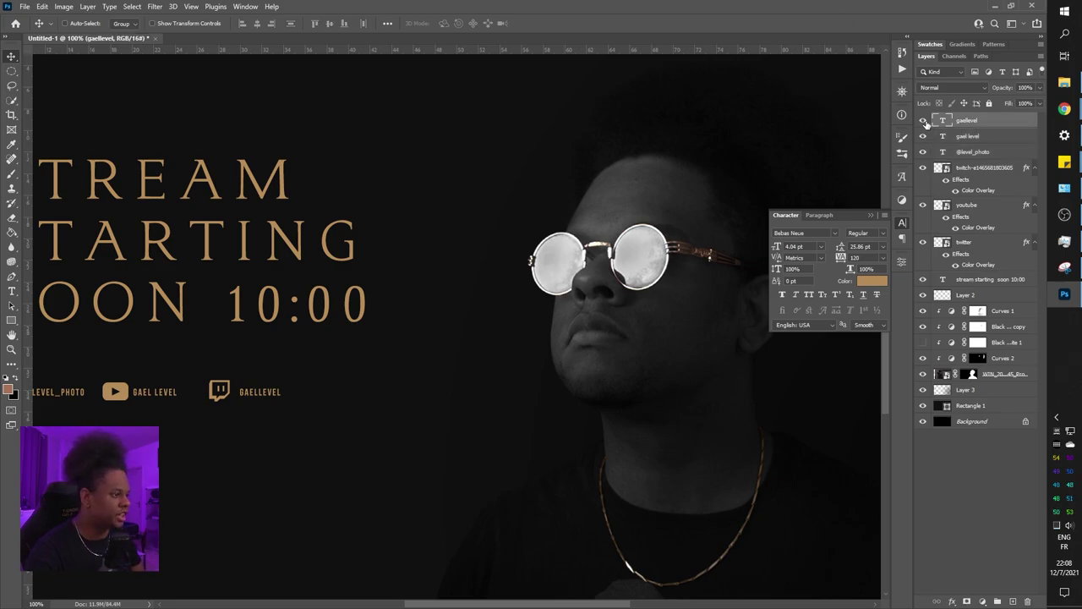
pyautogui.click(925, 120)
pyautogui.click(924, 121)
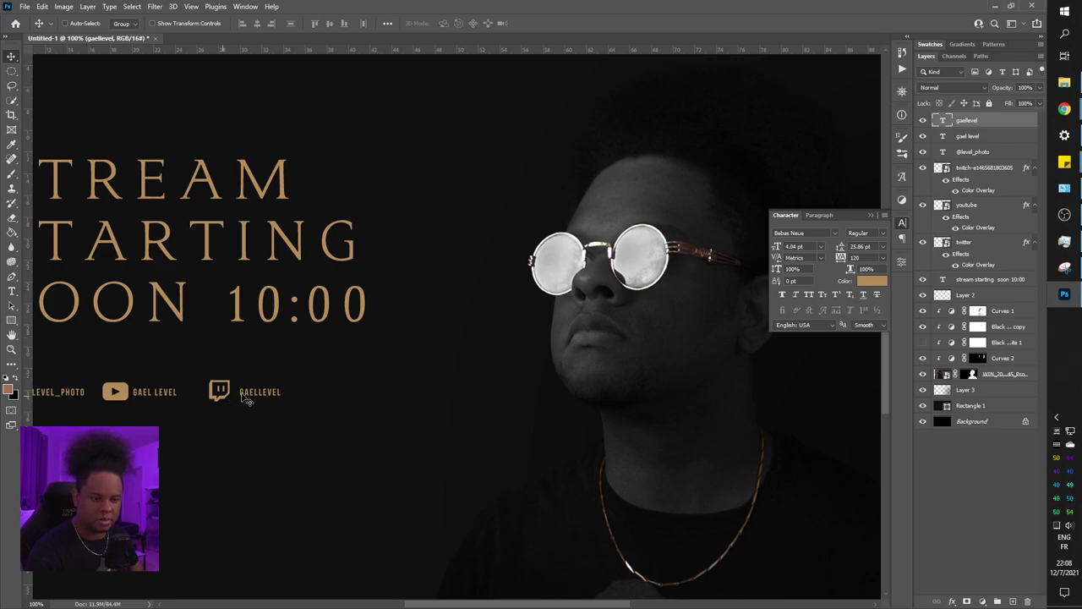
pyautogui.moveTo(253, 394); pyautogui.dragTo(252, 398)
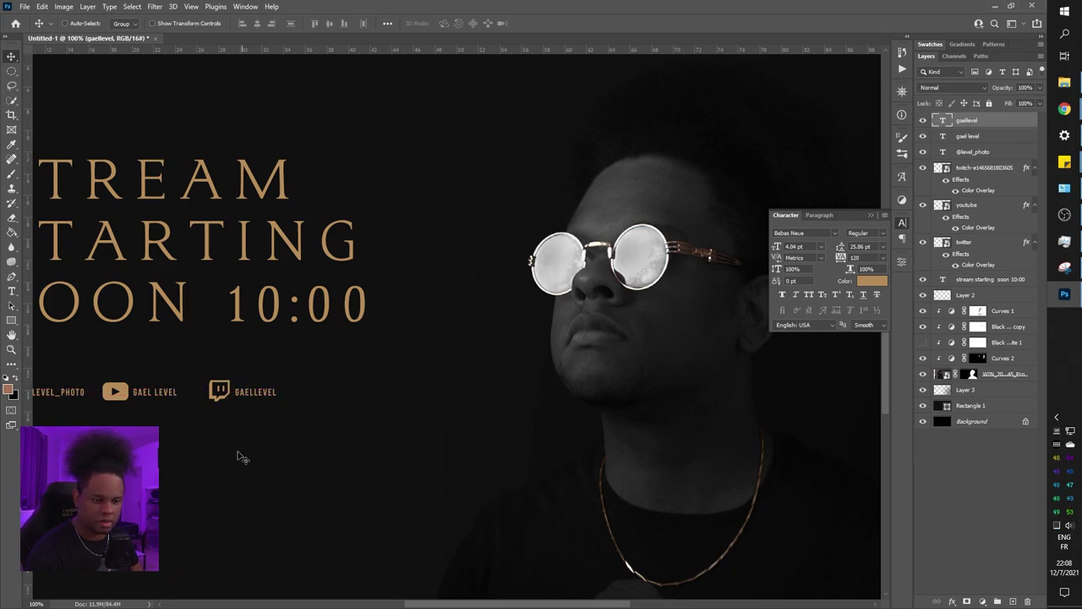
pyautogui.keyDown('ctrl'); pyautogui.click(970, 170); pyautogui.keyUp('ctrl')
pyautogui.moveTo(254, 397); pyautogui.dragTo(241, 399)
# Nudge the Twitch icon and its handle three steps further left
pyautogui.hotkey('ctrl', '-')
pyautogui.hotkey('ctrl', '-')
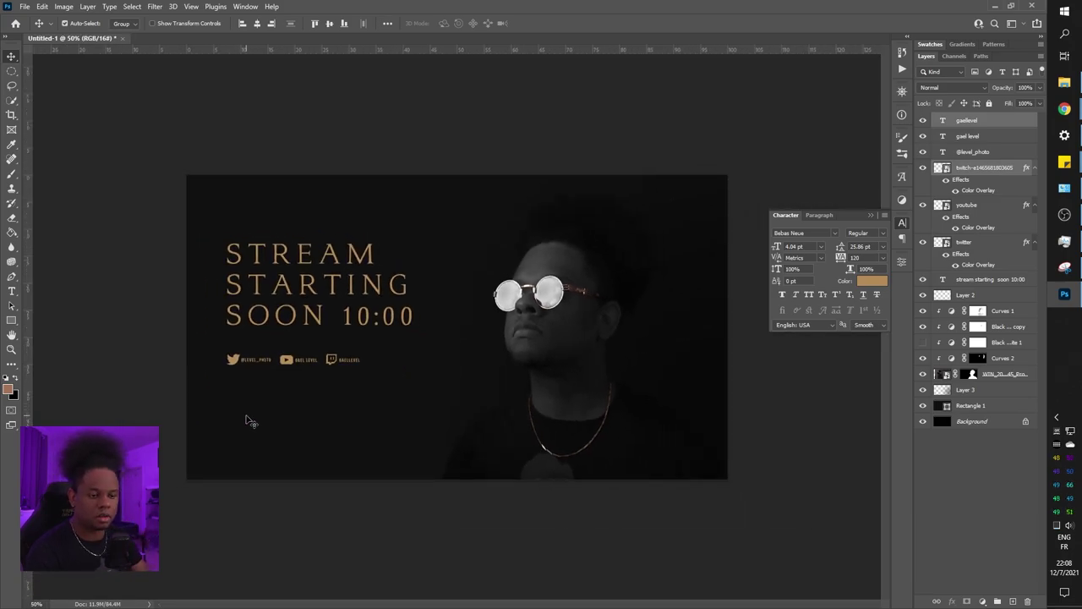
pyautogui.hotkey('ctrl', '+')
pyautogui.hotkey('ctrl', '+')
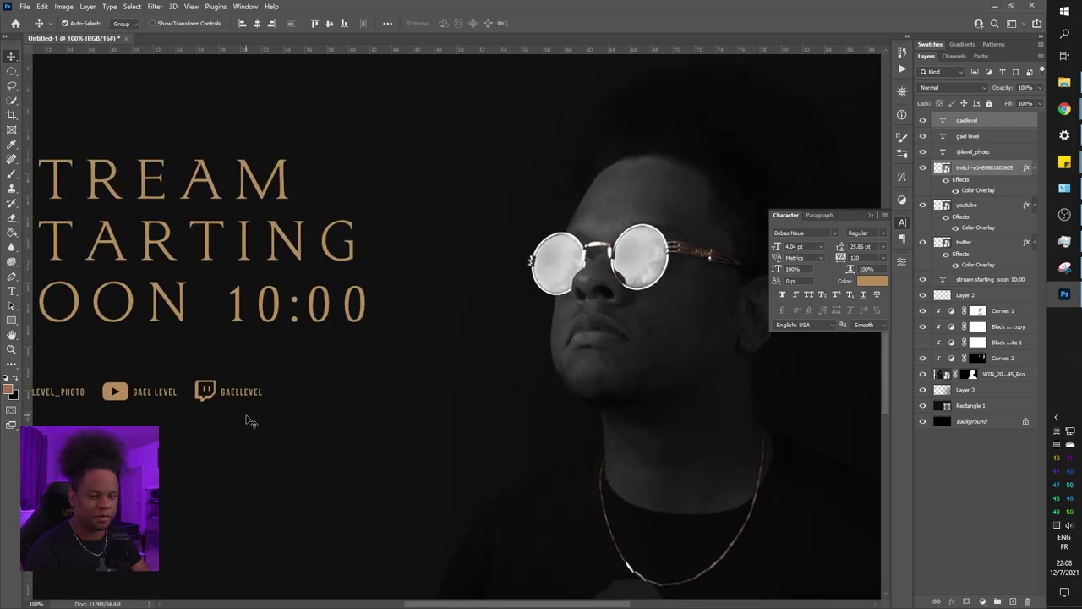
pyautogui.moveTo(251, 422); pyautogui.dragTo(324, 435)
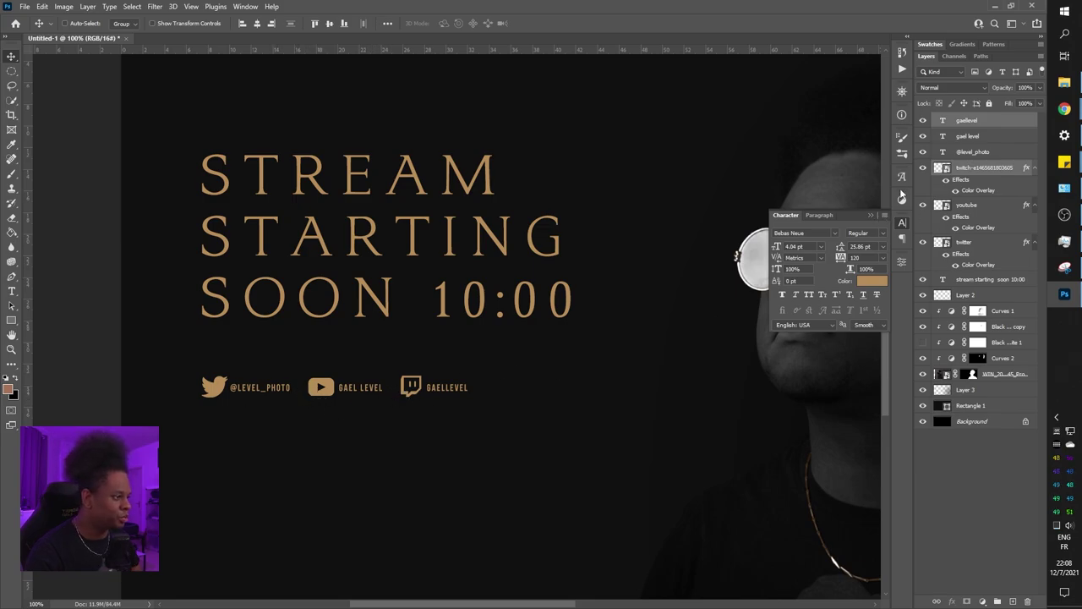
pyautogui.press('Left')
pyautogui.press('Left')
pyautogui.press('Left')
pyautogui.press('Left')
pyautogui.press('Left')
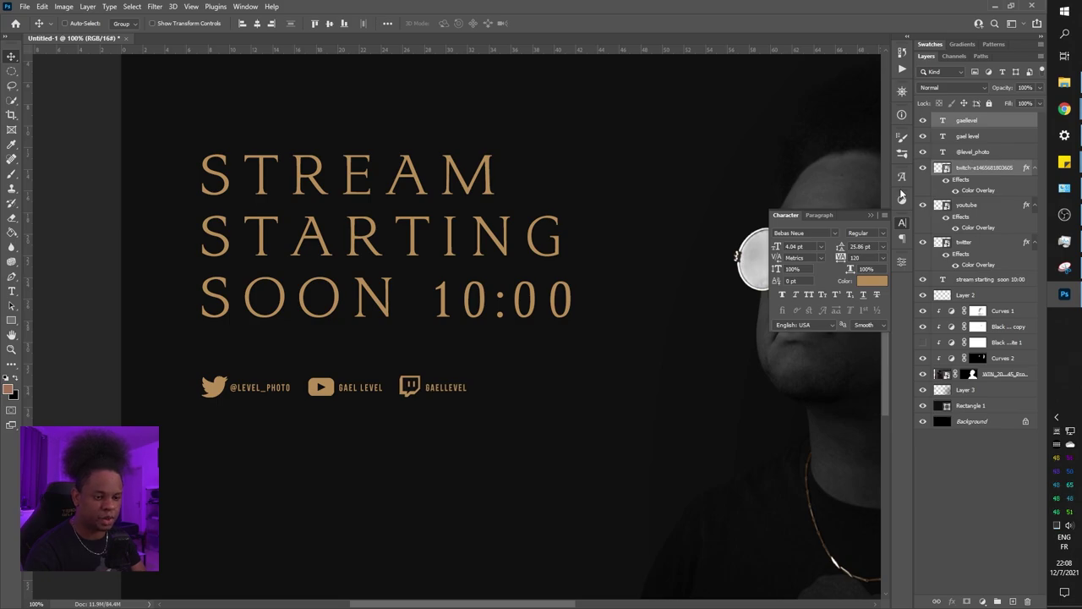
pyautogui.press('Left')
pyautogui.press('Left')
pyautogui.press('Left')
pyautogui.press('Left')
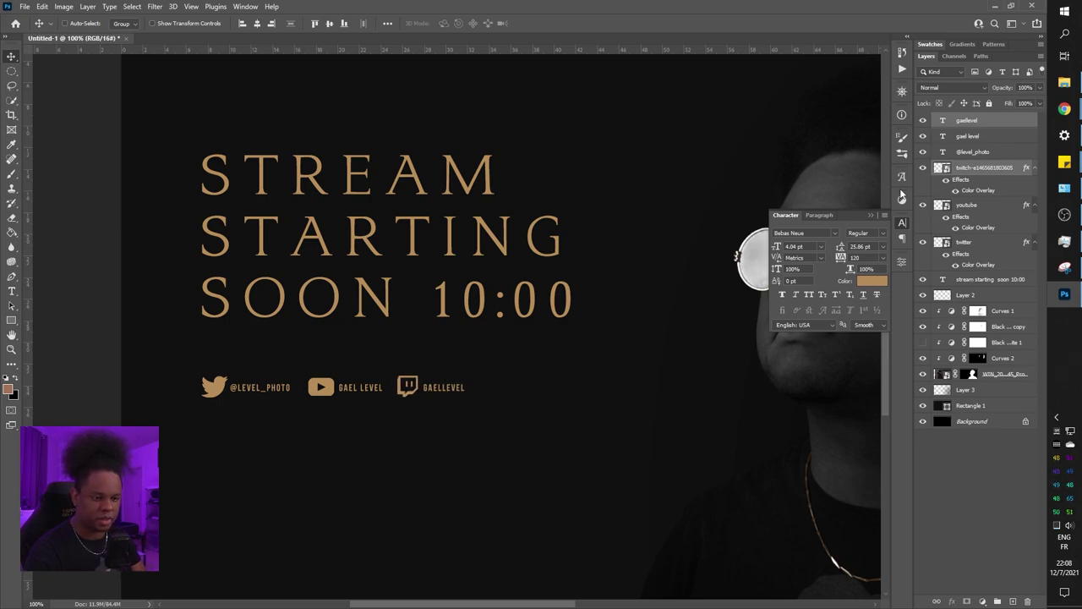
pyautogui.press('Left')
pyautogui.press('Left')
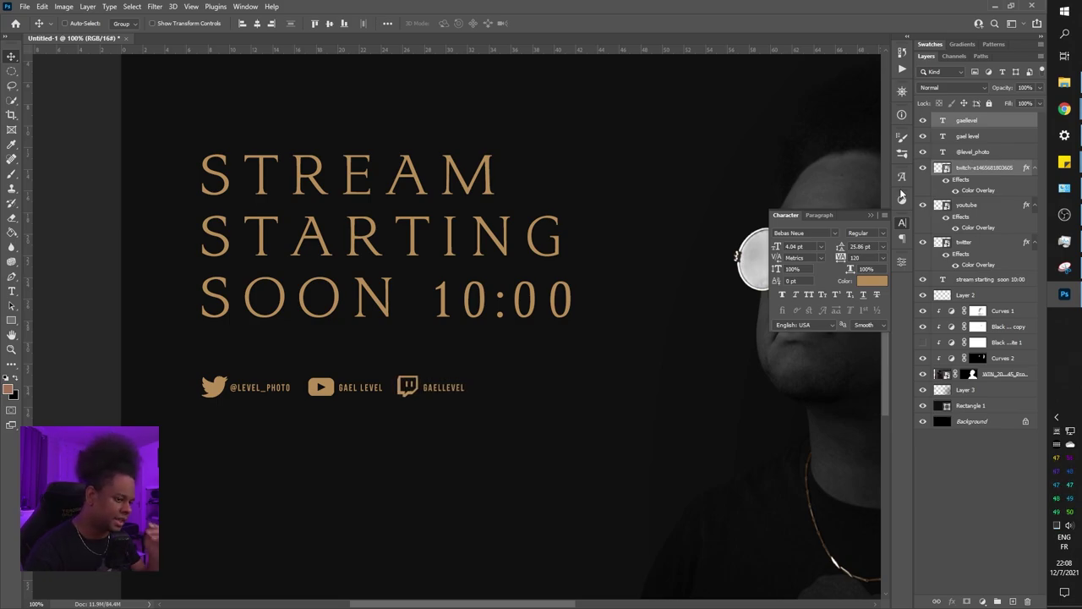
pyautogui.hotkey('ctrl', '-')
pyautogui.hotkey('ctrl', '-')
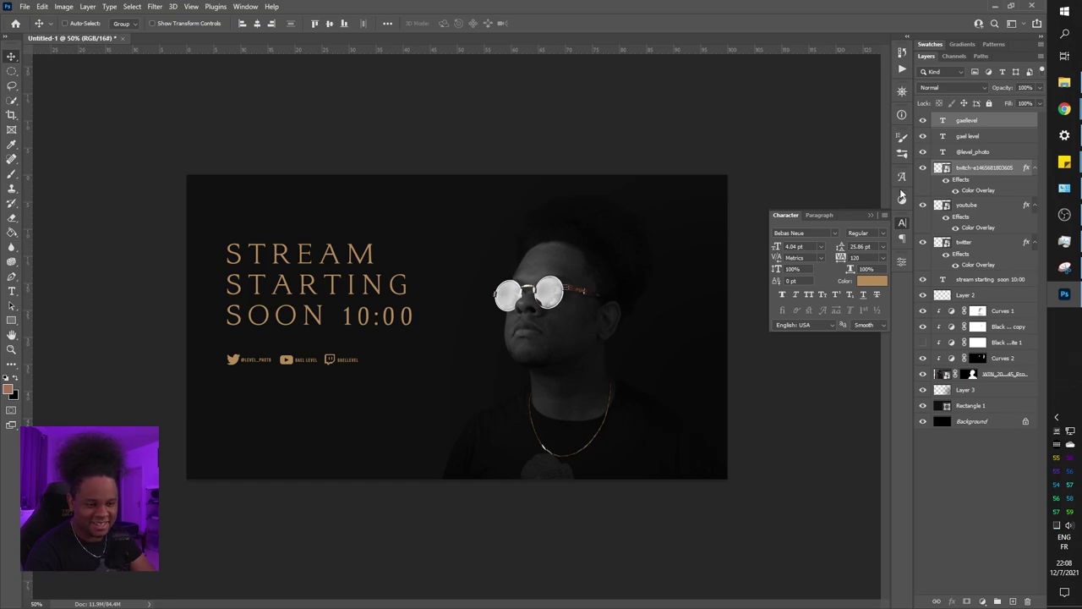
pyautogui.hotkey('ctrl', '+')
pyautogui.hotkey('ctrl', '+')
pyautogui.hotkey('ctrl', '+')
# Scale the three social icons down to about 74%
pyautogui.rightClick(901, 197)
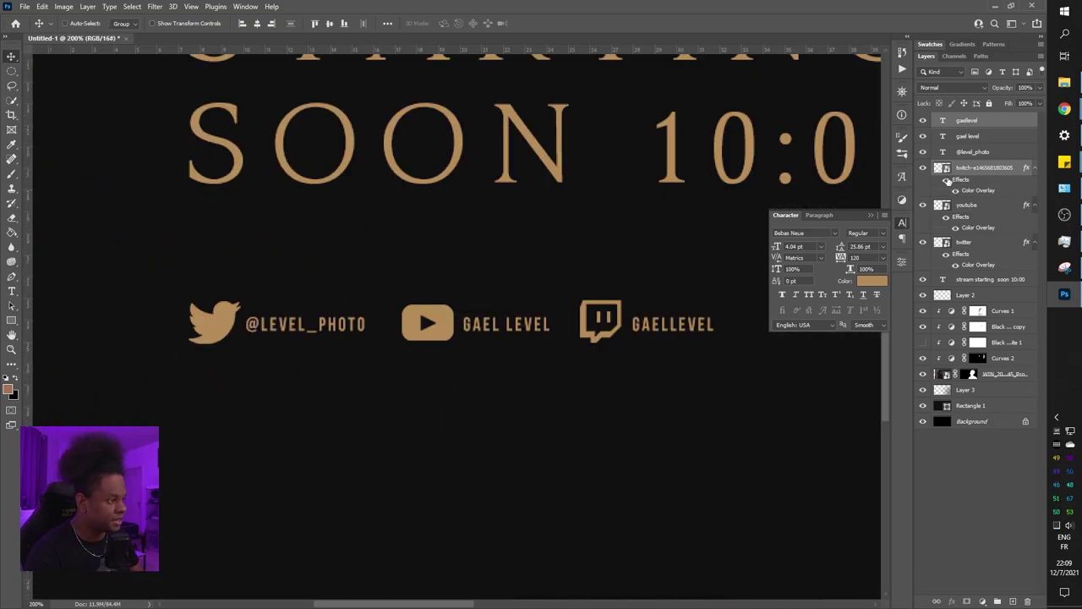
pyautogui.keyDown('shift'); pyautogui.click(970, 244); pyautogui.keyUp('shift')
pyautogui.hotkey('ctrl', 't')
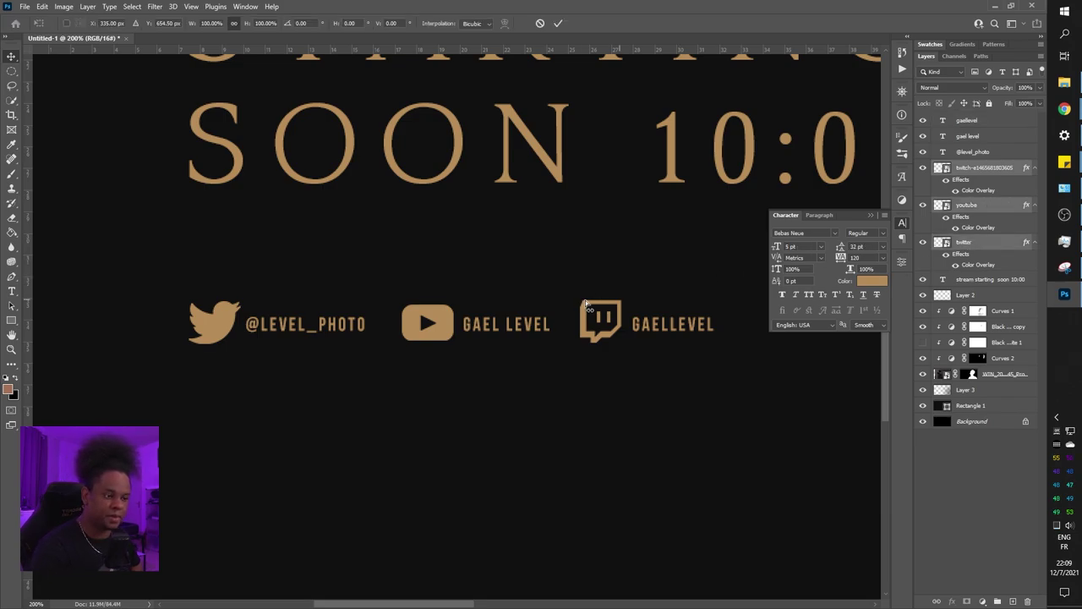
pyautogui.moveTo(622, 323); pyautogui.dragTo(511, 326)
pyautogui.press('Return')
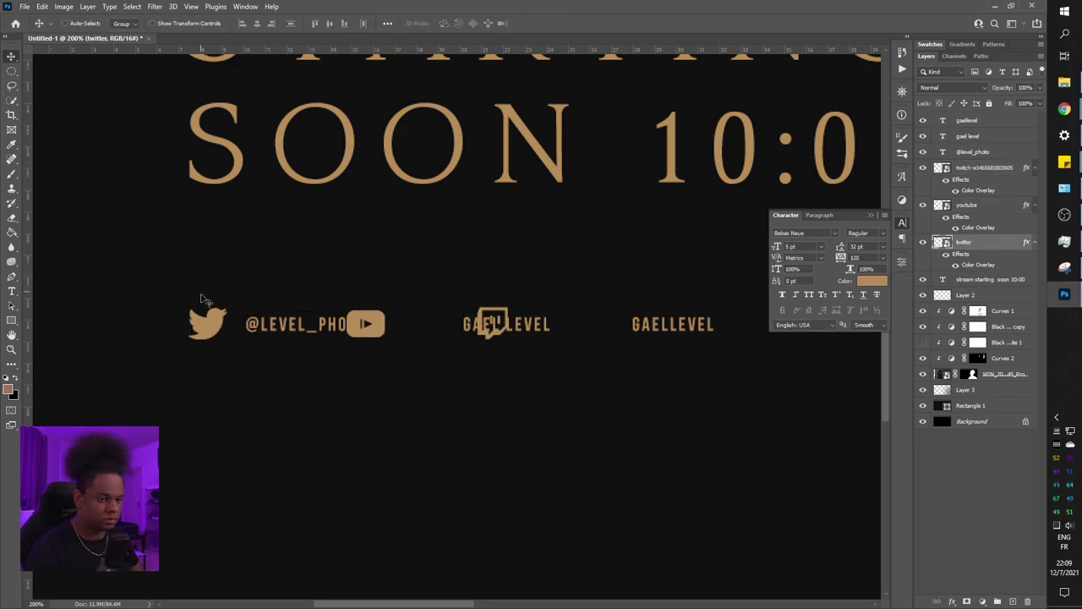
# Move the YouTube and Twitch icons right so each sits beside its handle
pyautogui.moveTo(365, 327); pyautogui.dragTo(426, 325)
pyautogui.click(985, 168)
pyautogui.moveTo(493, 322); pyautogui.dragTo(606, 321)
pyautogui.hotkey('ctrl', '-')
pyautogui.hotkey('ctrl', '-')
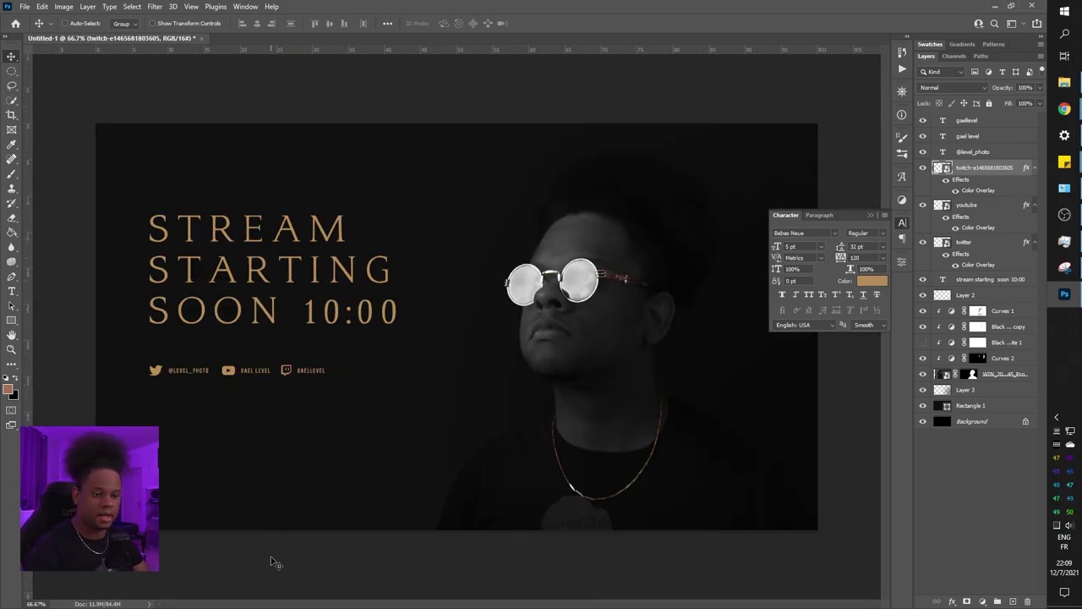
pyautogui.hotkey('ctrl', '+')
pyautogui.hotkey('ctrl', '+')
pyautogui.hscroll(-5, 380, 505)
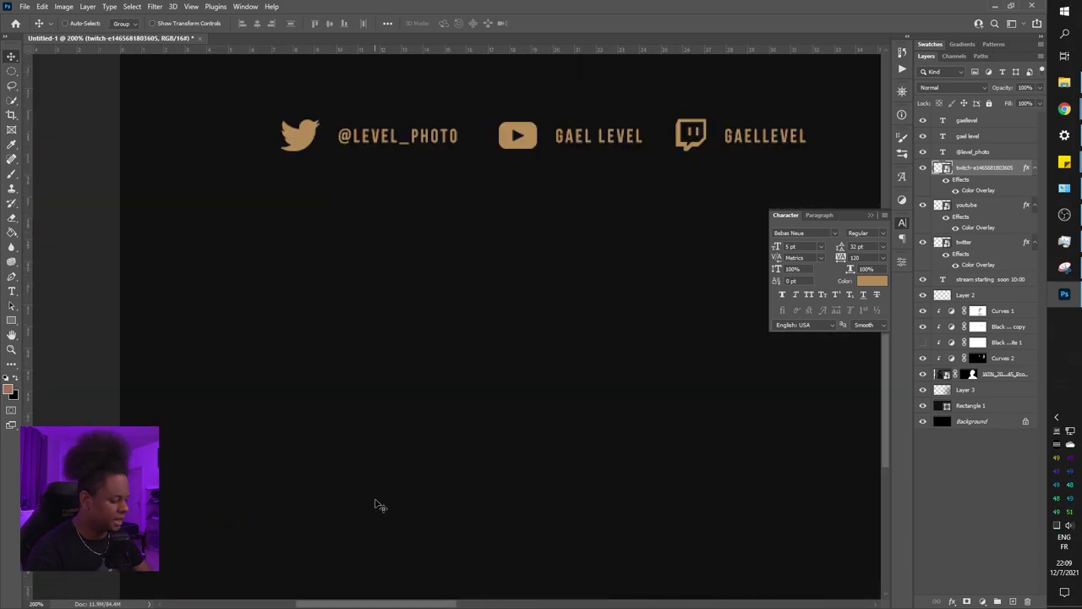
pyautogui.hotkey('ctrl', '-')
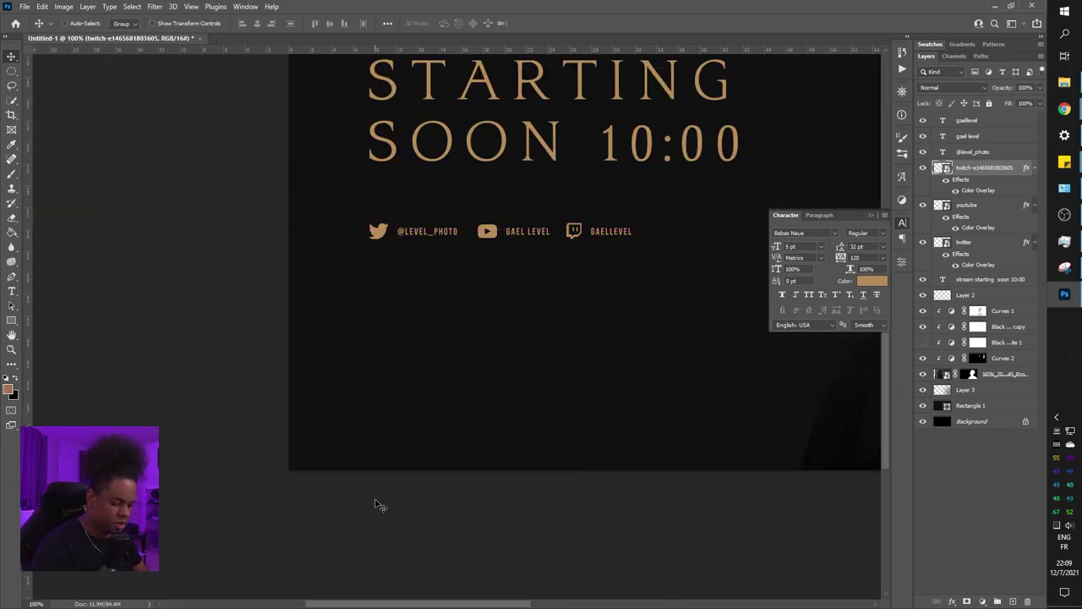
# Draw a 737 × 62 px bar near the bottom with square corners and black fill
pyautogui.click(12, 322)
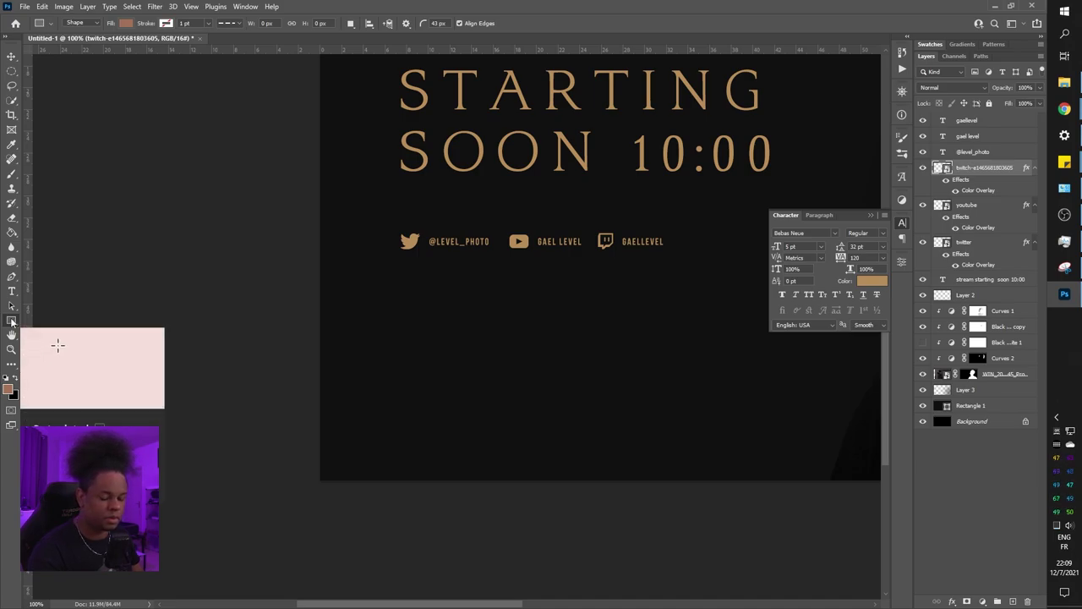
pyautogui.moveTo(387, 421); pyautogui.dragTo(800, 455)
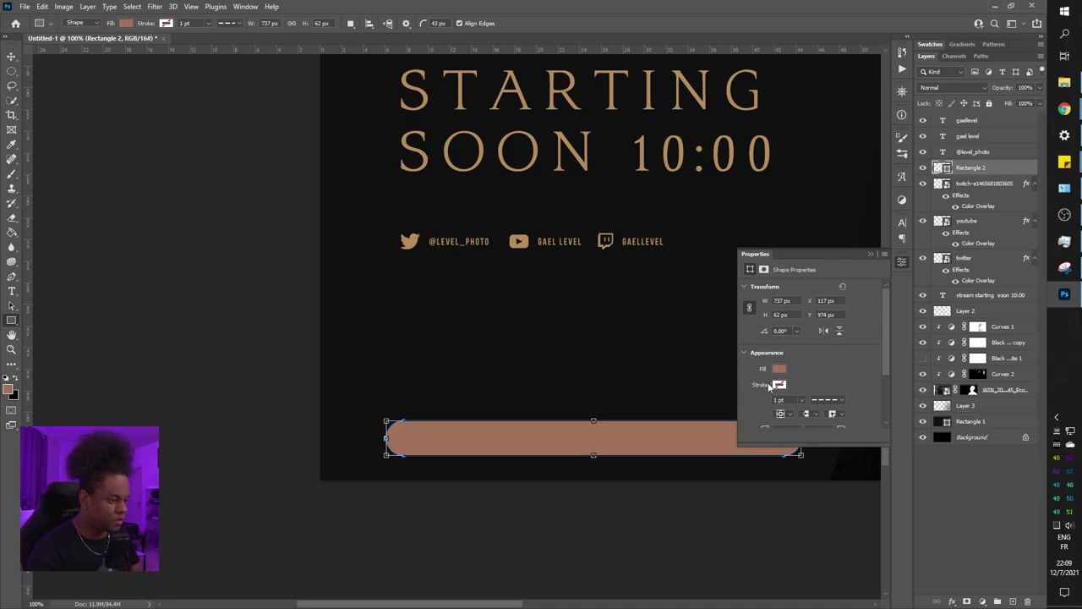
pyautogui.scroll(-2, 854, 367)
pyautogui.click(779, 384)
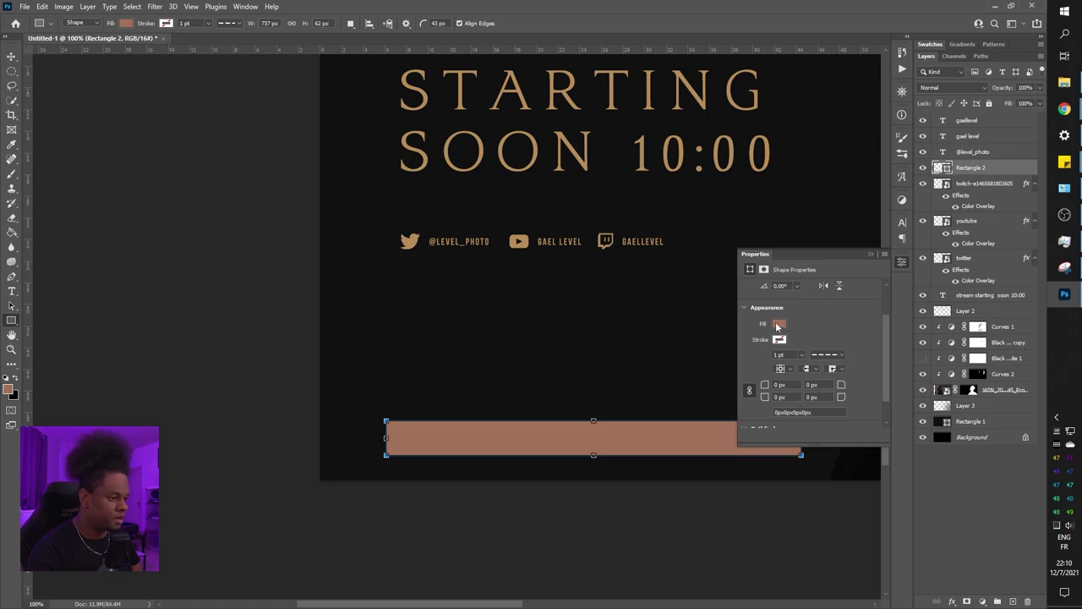
pyautogui.click(778, 324)
pyautogui.click(774, 384)
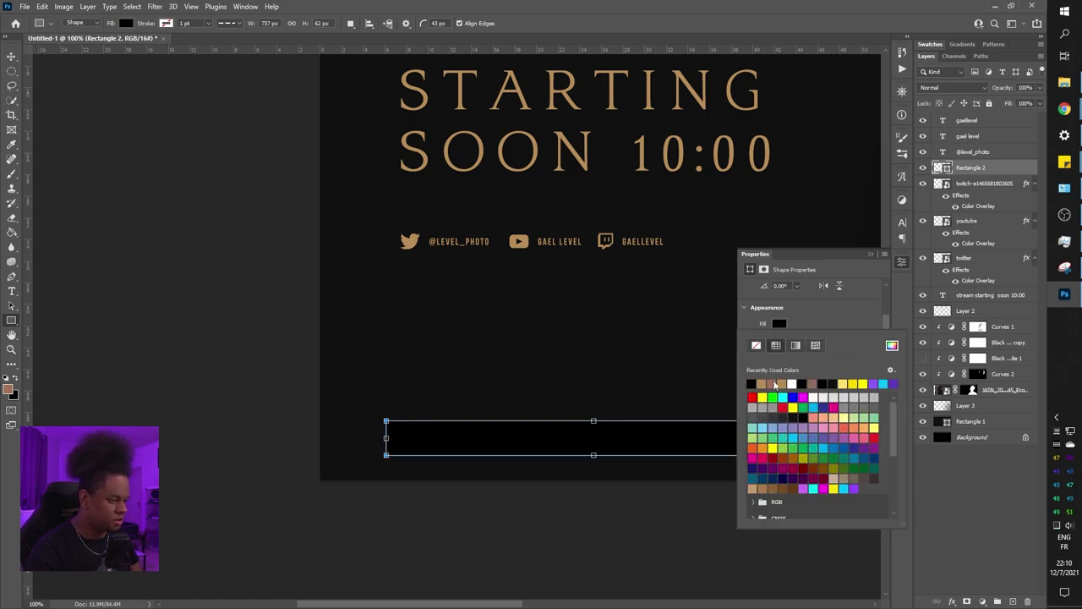
# Sample the dark backdrop and give the bar a near-black #080808 fill
pyautogui.click(892, 346)
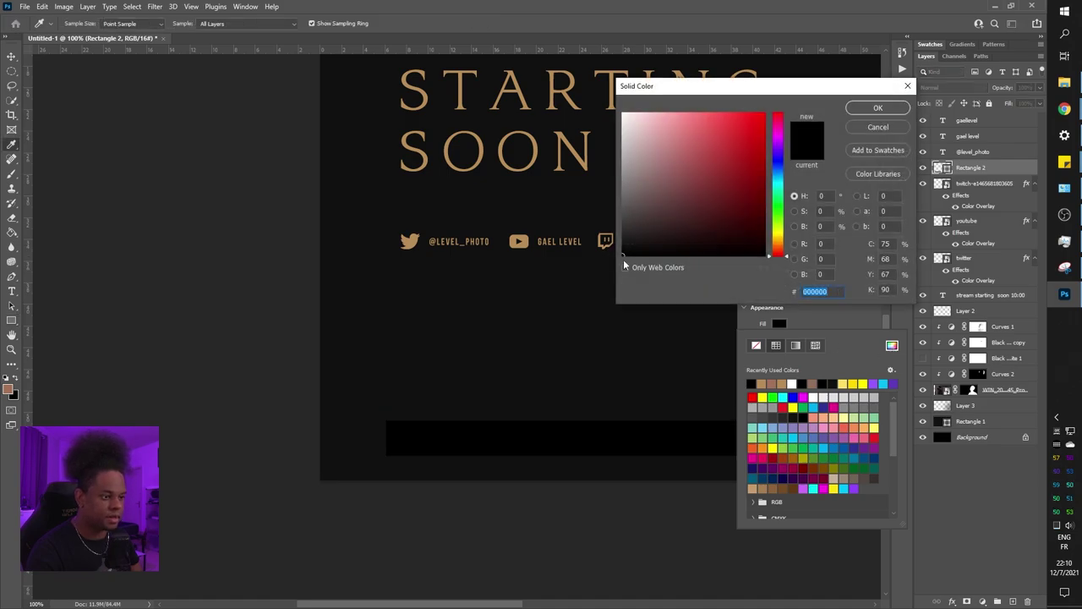
pyautogui.moveTo(621, 255); pyautogui.dragTo(624, 248)
pyautogui.click(516, 349)
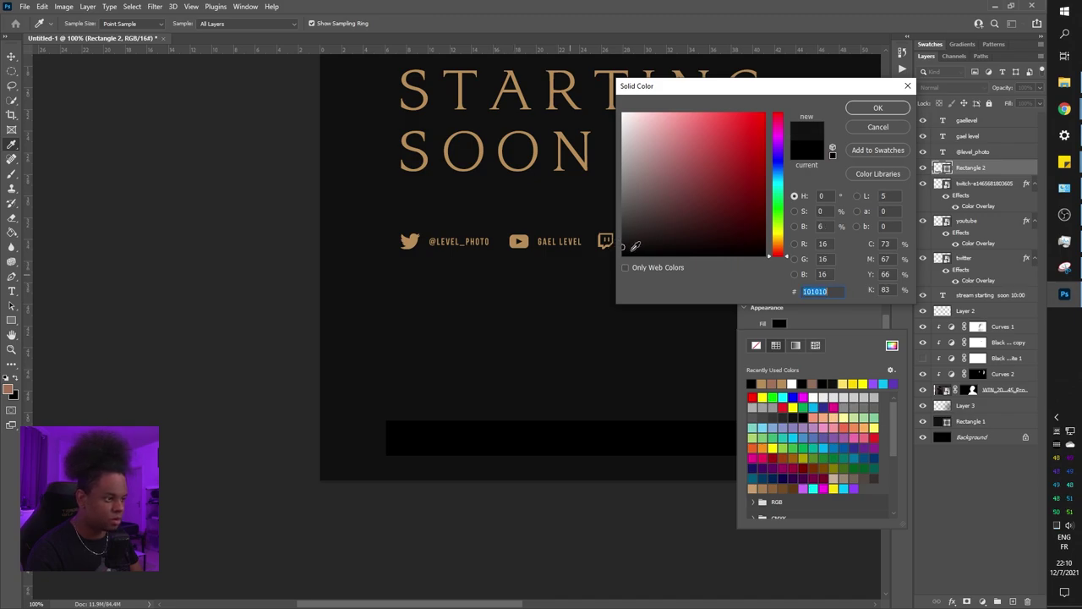
pyautogui.click(622, 251)
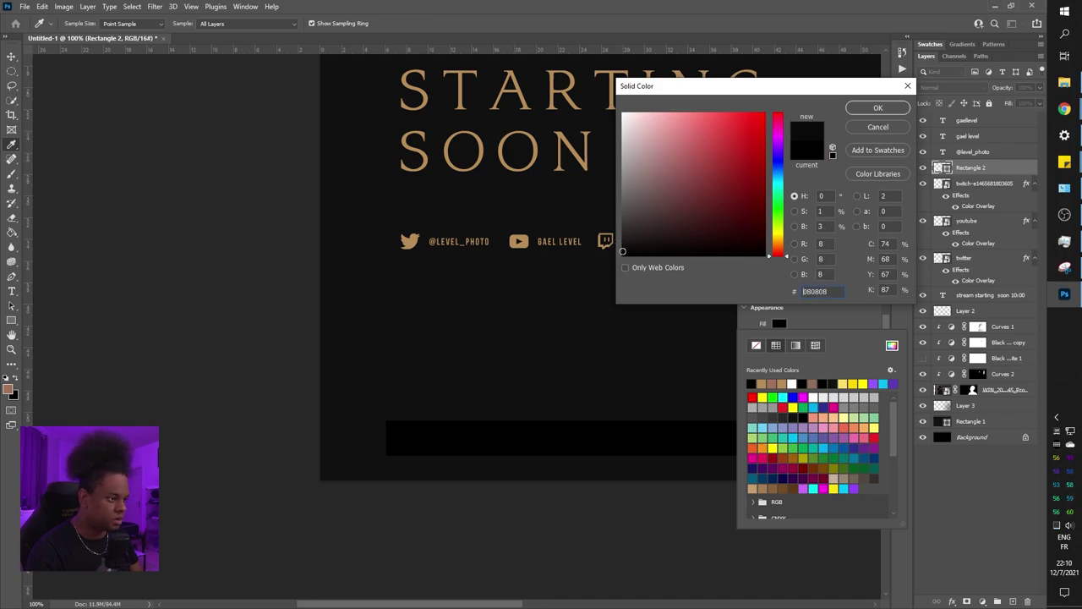
pyautogui.click(879, 108)
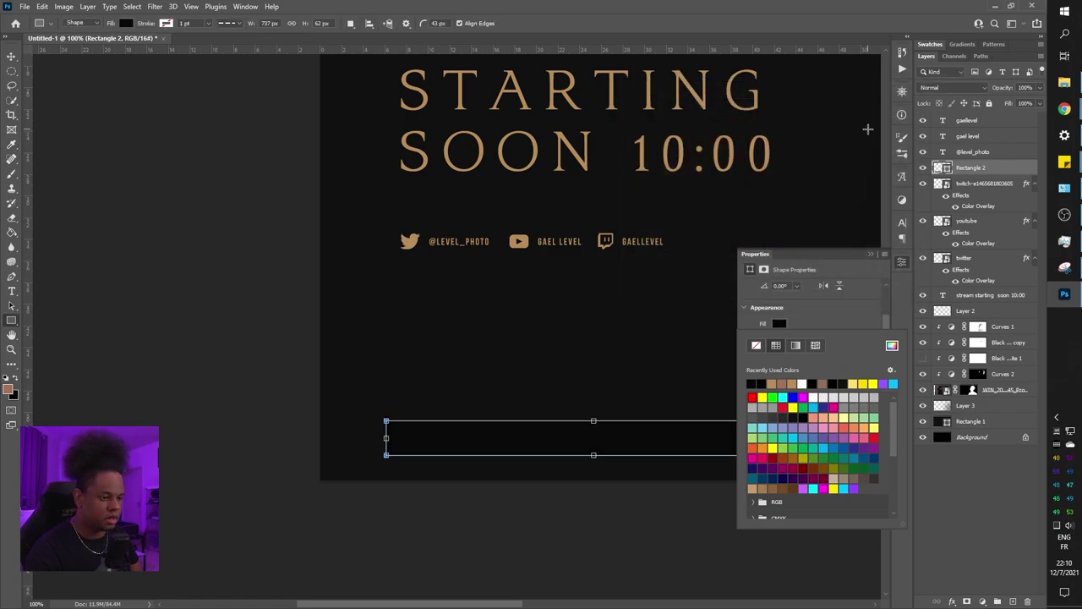
# Change the bar's fill to dark grey #111111 and close the shape properties
pyautogui.click(892, 347)
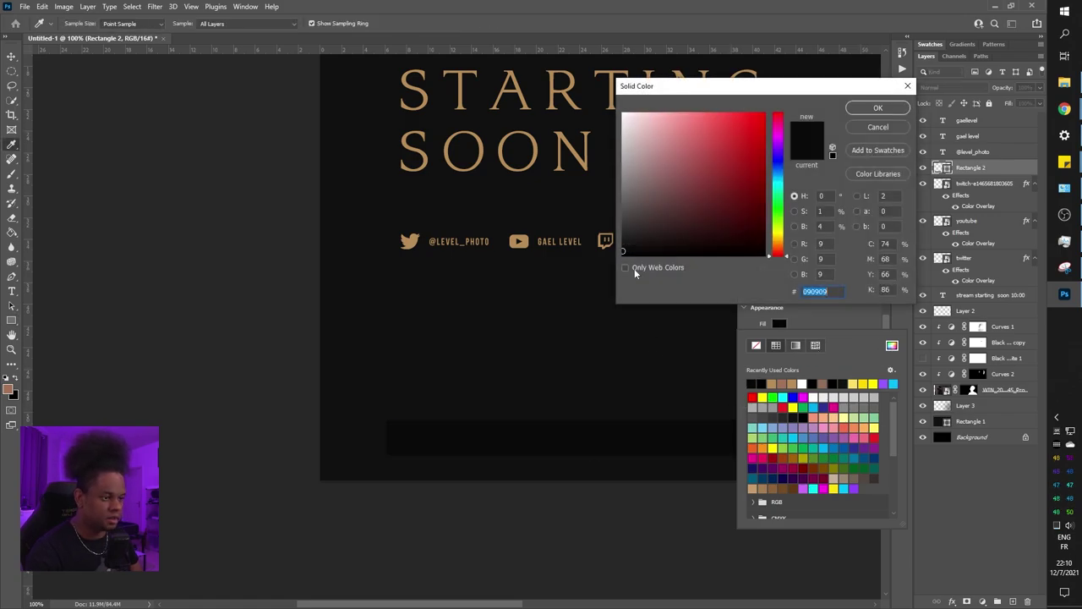
pyautogui.click(623, 247)
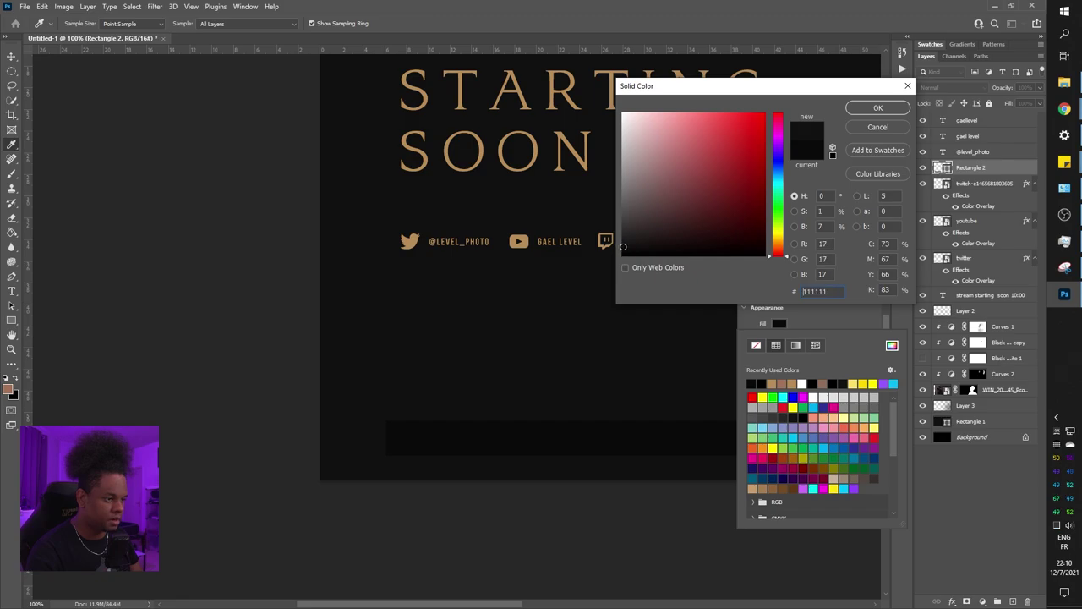
pyautogui.press('Return')
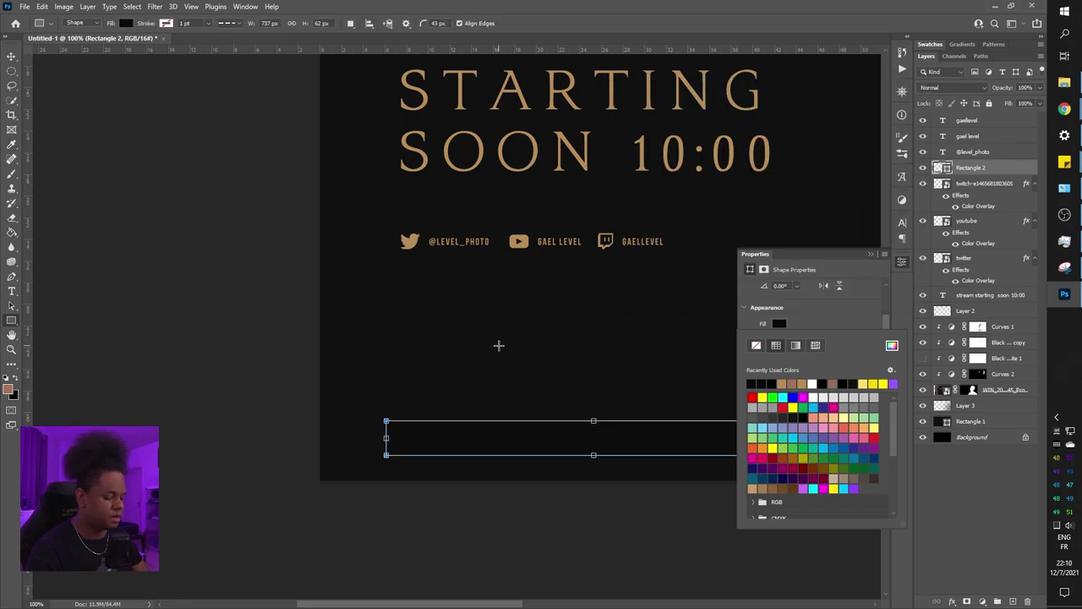
pyautogui.press('Return')
pyautogui.click(869, 254)
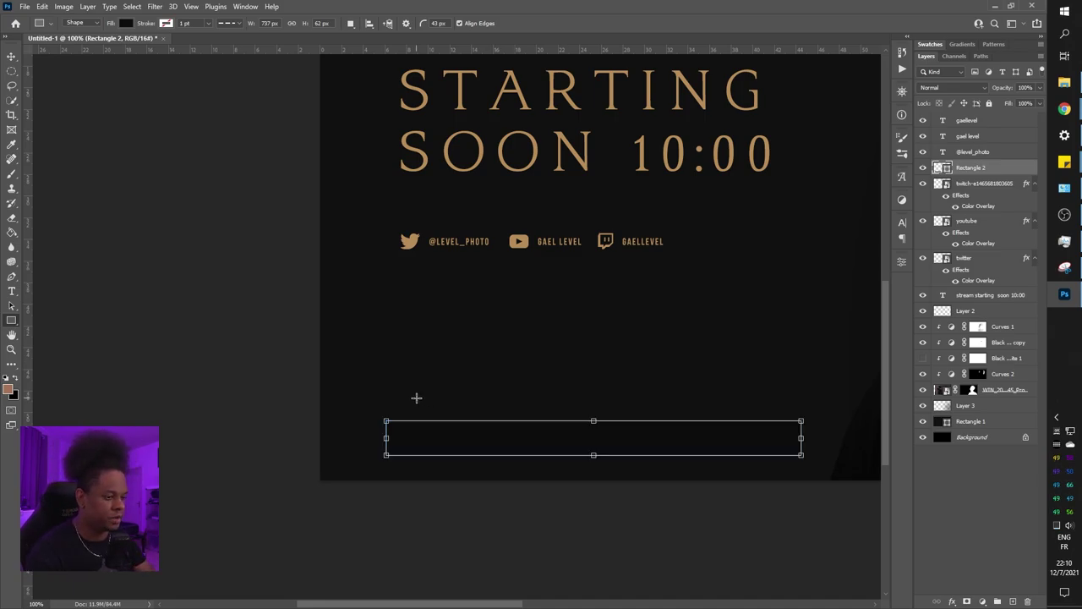
pyautogui.press('v')
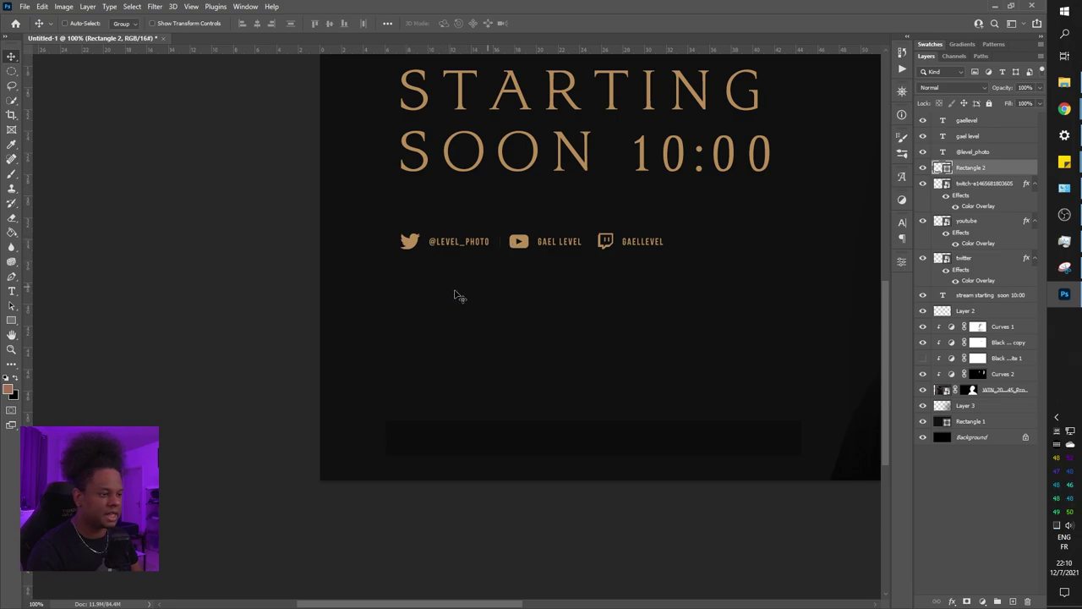
pyautogui.hotkey('ctrl', '-')
pyautogui.hotkey('ctrl', '-')
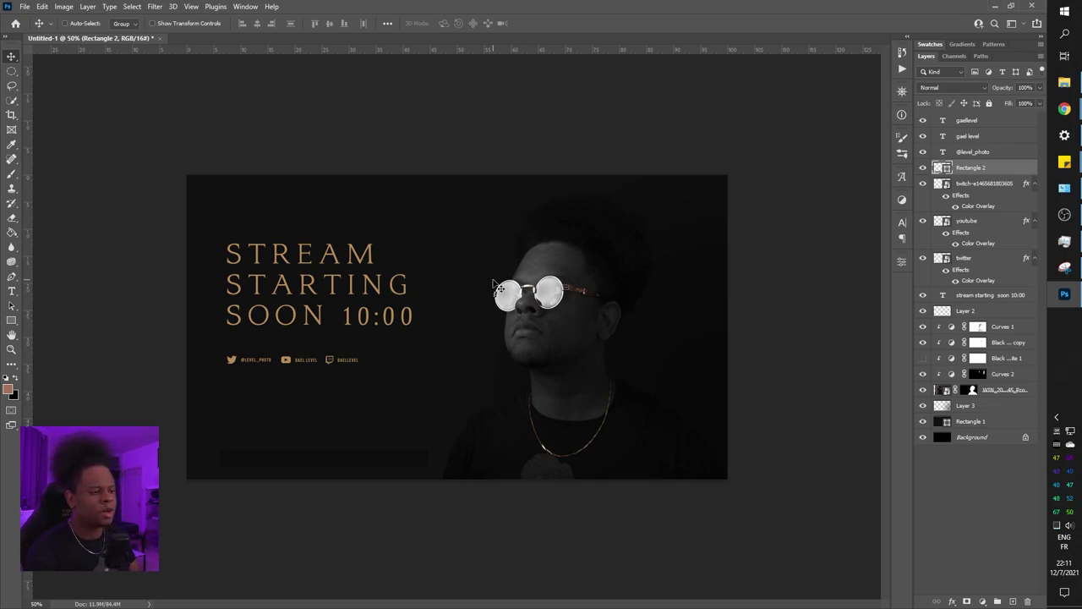
pyautogui.hotkey('ctrl', '+')
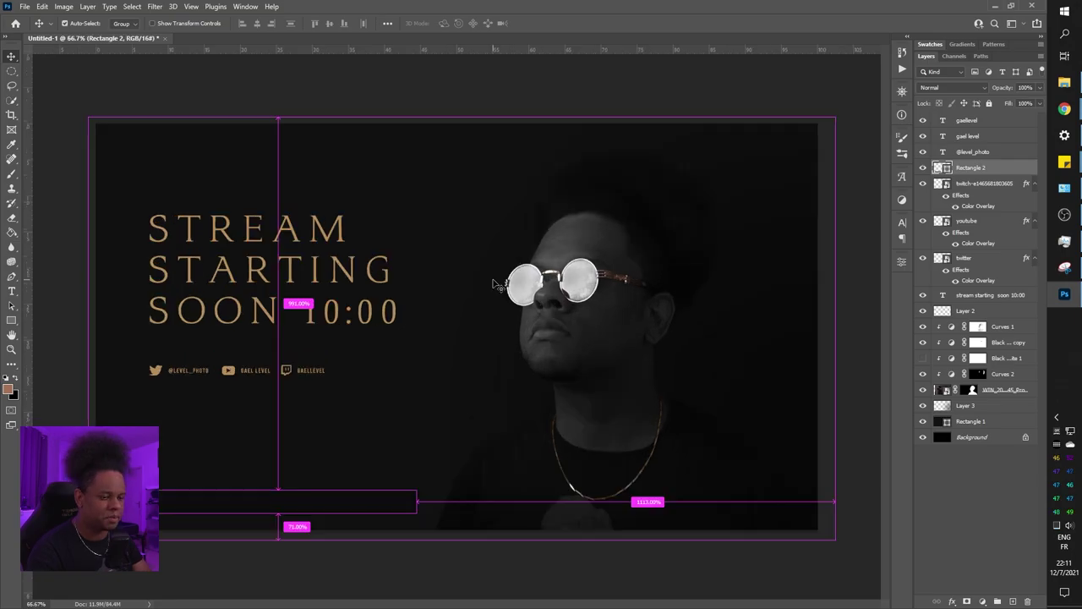
pyautogui.hotkey('ctrl', '+')
pyautogui.scroll(-2, 211, 464)
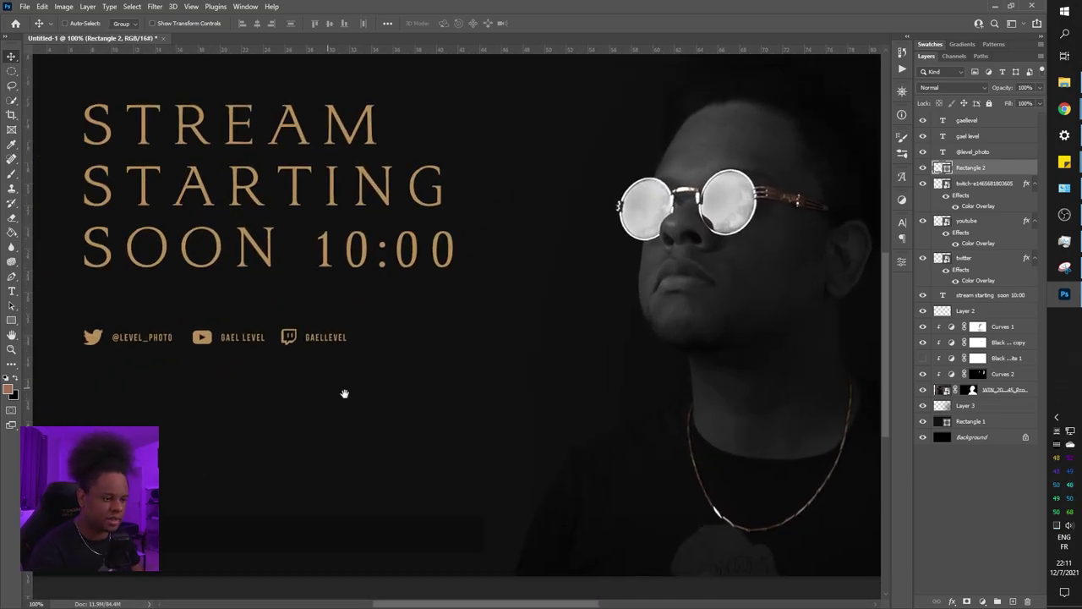
pyautogui.scroll(5, 346, 394)
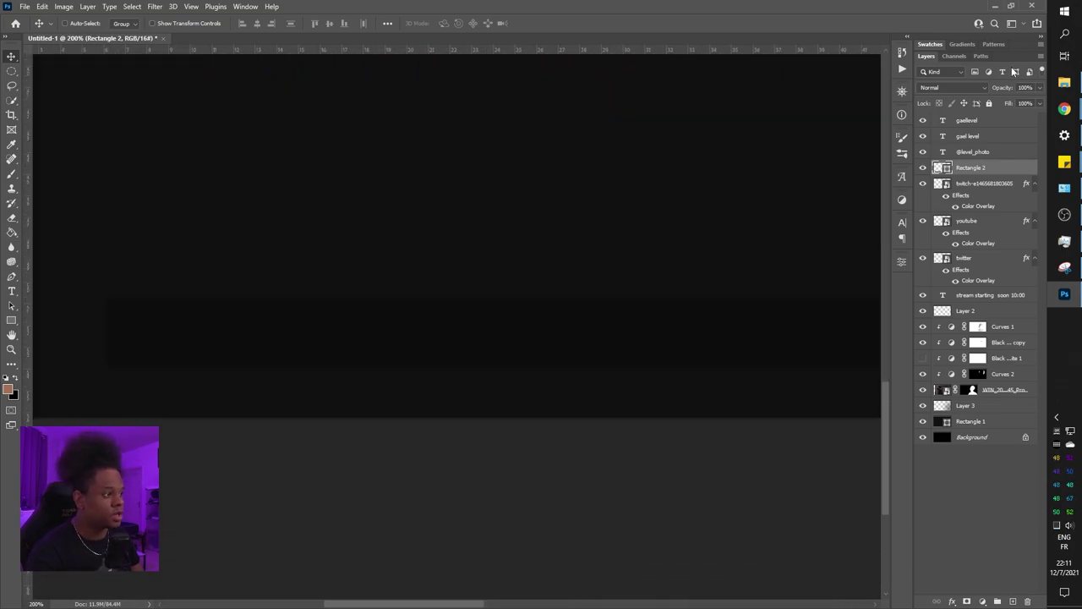
pyautogui.click(1065, 82)
pyautogui.scroll(-5, 518, 245)
pyautogui.click(518, 245)
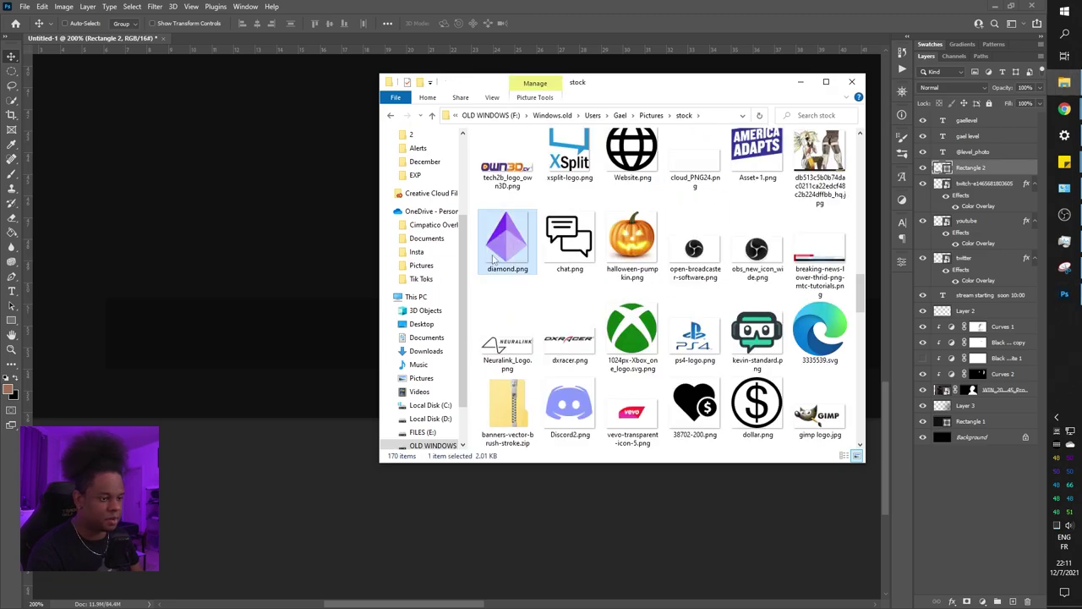
pyautogui.scroll(-2, 575, 307)
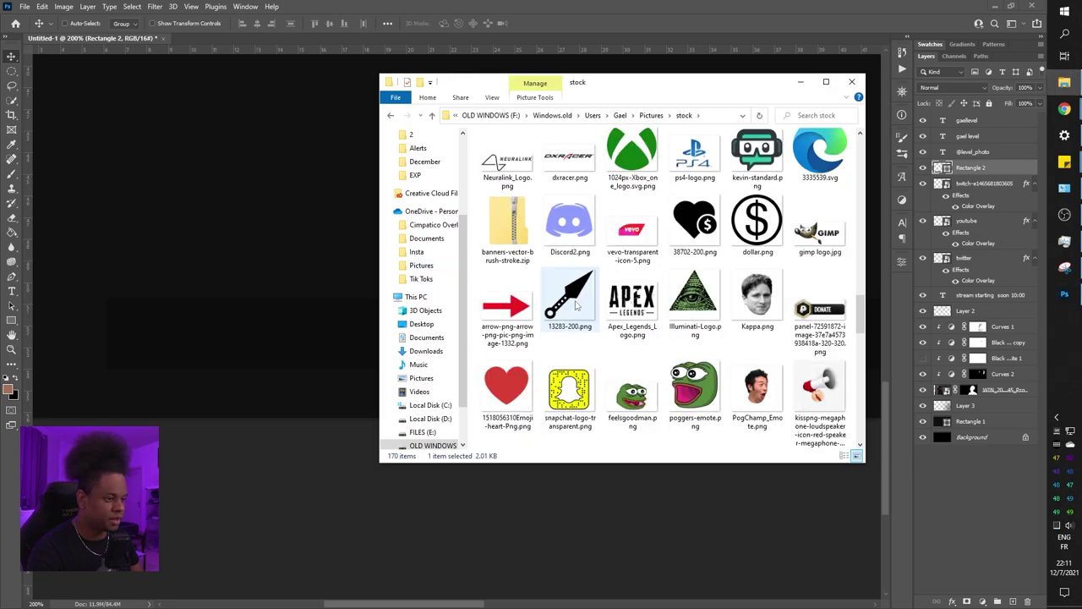
pyautogui.scroll(-3, 576, 307)
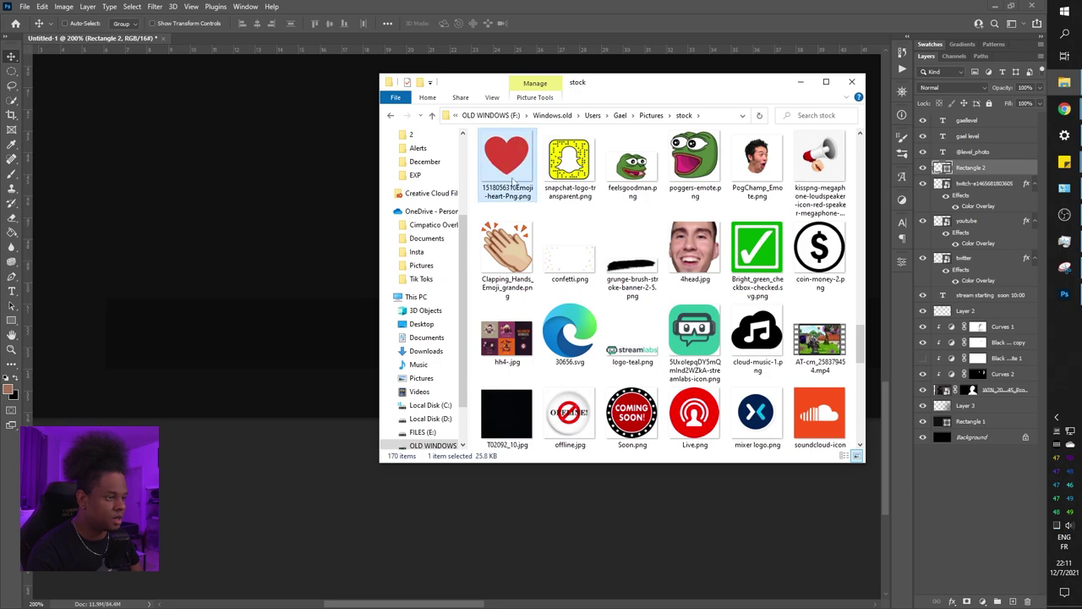
pyautogui.click(570, 247)
pyautogui.scroll(-5, 569, 269)
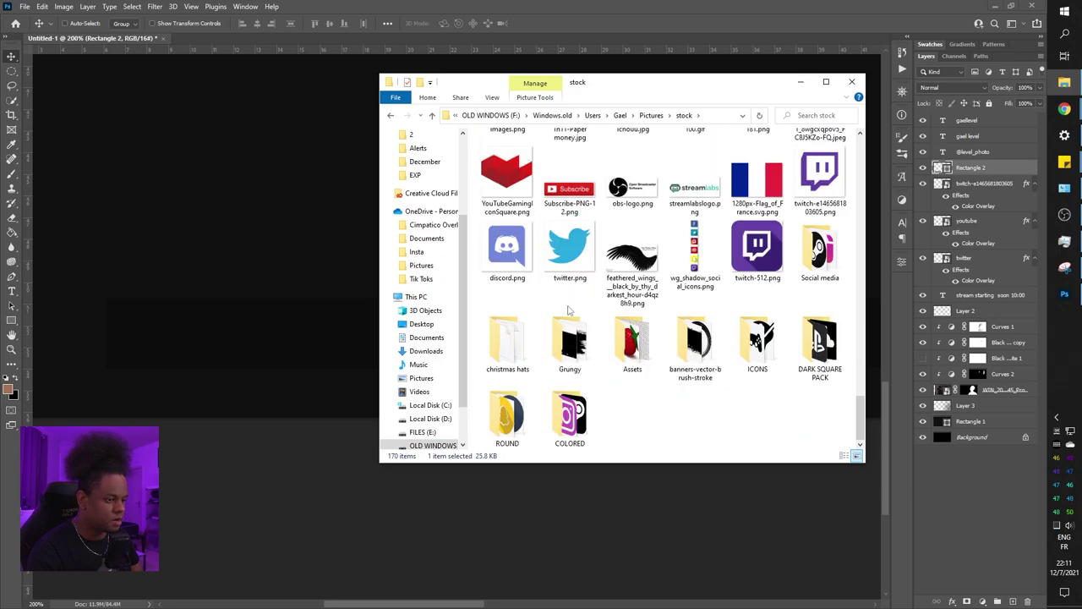
pyautogui.click(94, 44)
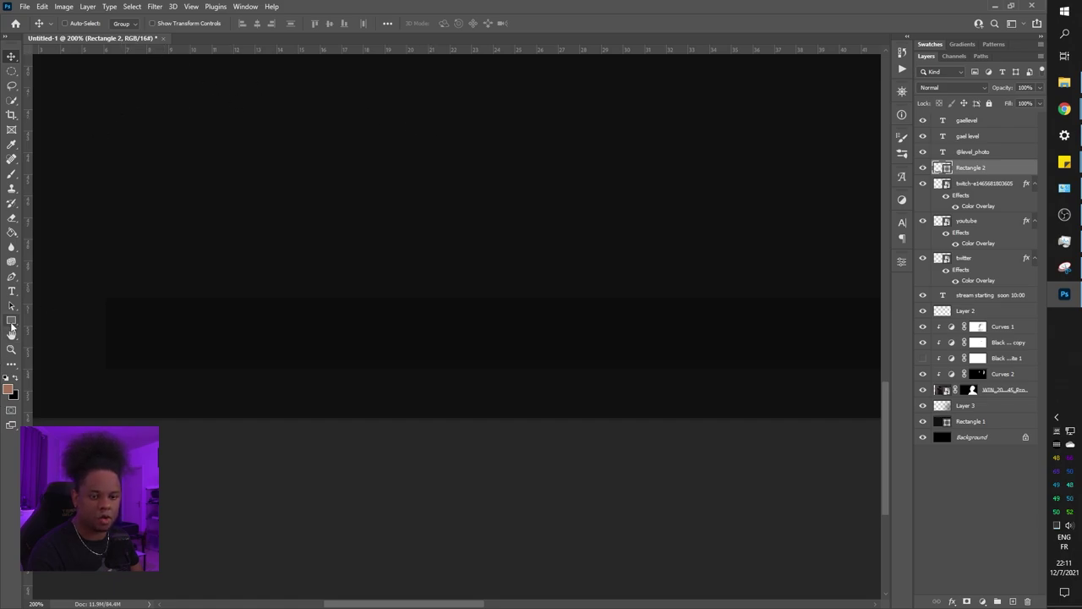
# Draw a 30×38 px drop shape from the Custom Shape picker at the bar's left end
pyautogui.click(11, 319)
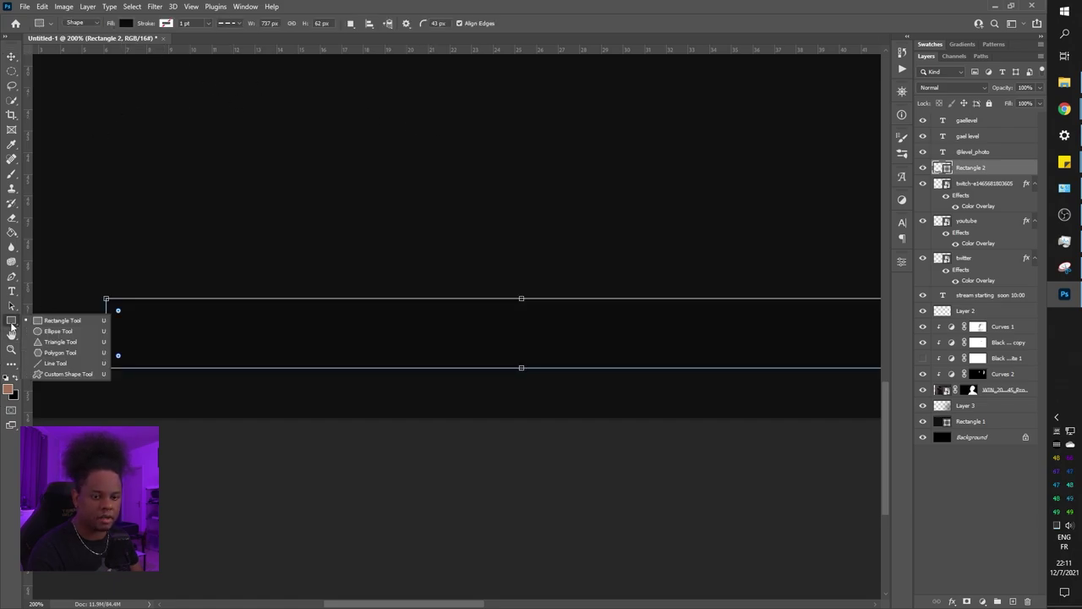
pyautogui.click(66, 376)
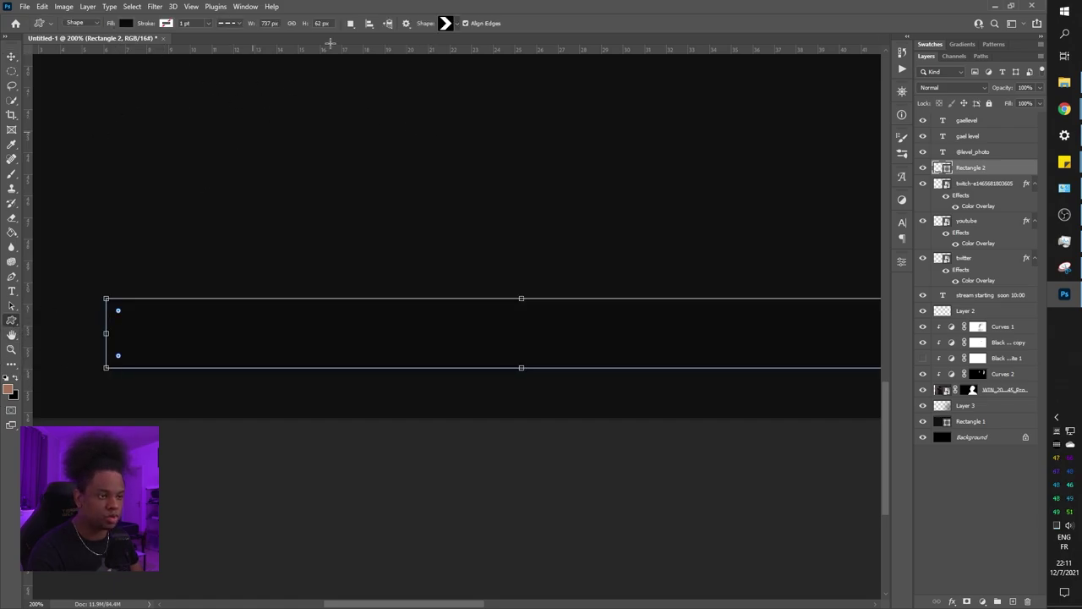
pyautogui.click(456, 25)
pyautogui.scroll(-10, 494, 74)
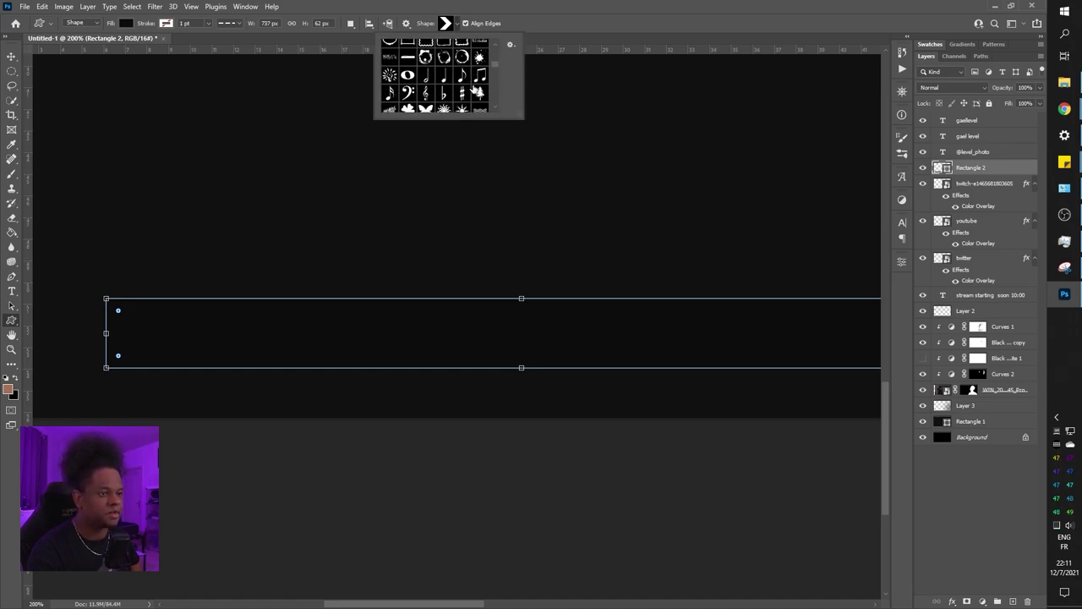
pyautogui.scroll(-15, 494, 77)
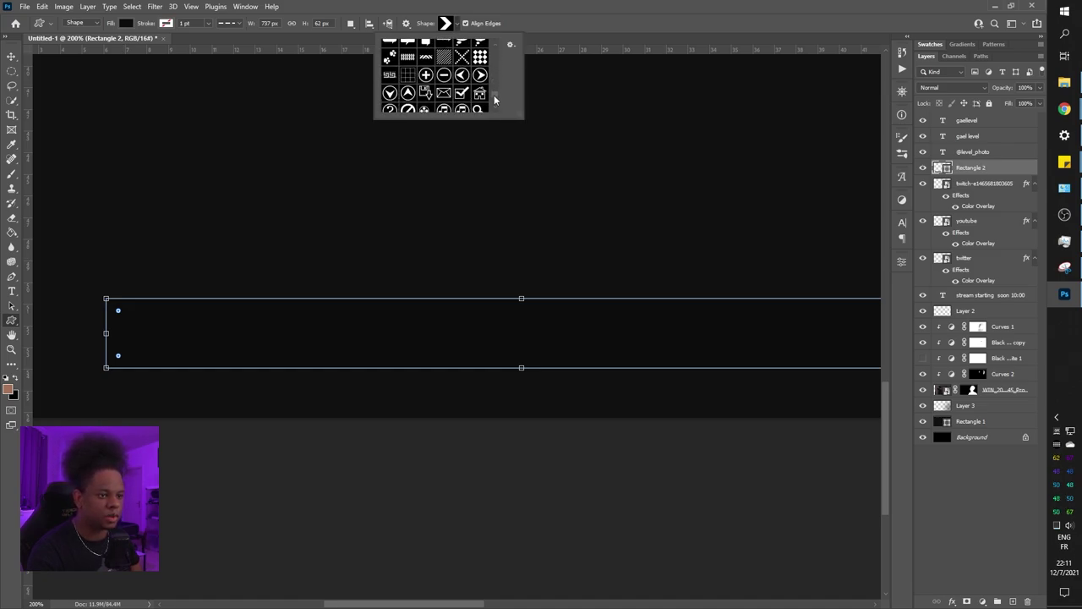
pyautogui.click(444, 76)
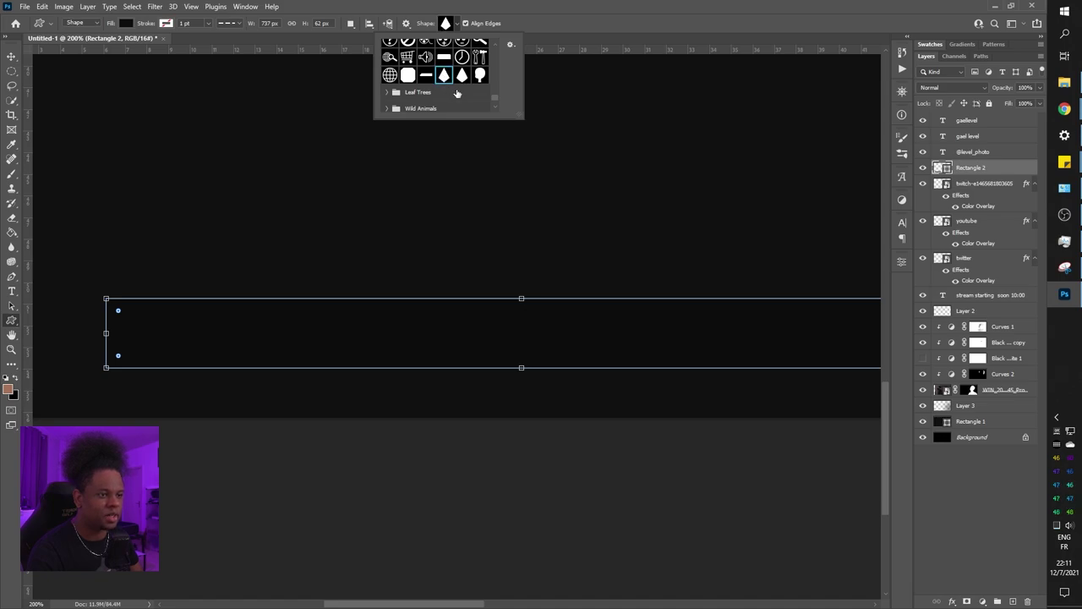
pyautogui.click(462, 75)
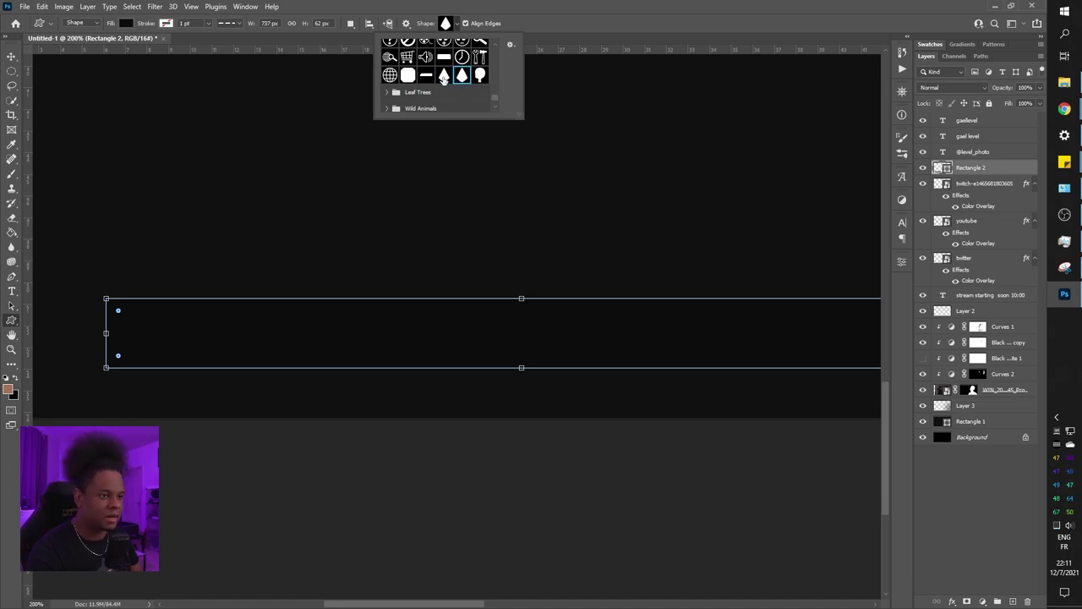
pyautogui.click(448, 74)
pyautogui.click(461, 75)
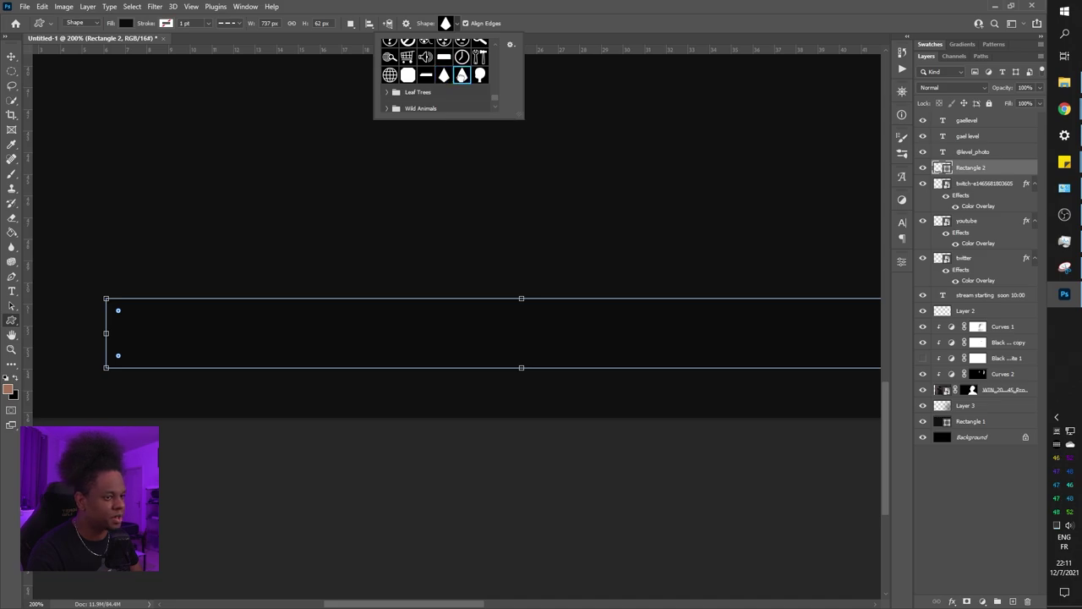
pyautogui.moveTo(177, 136); pyautogui.dragTo(160, 367)
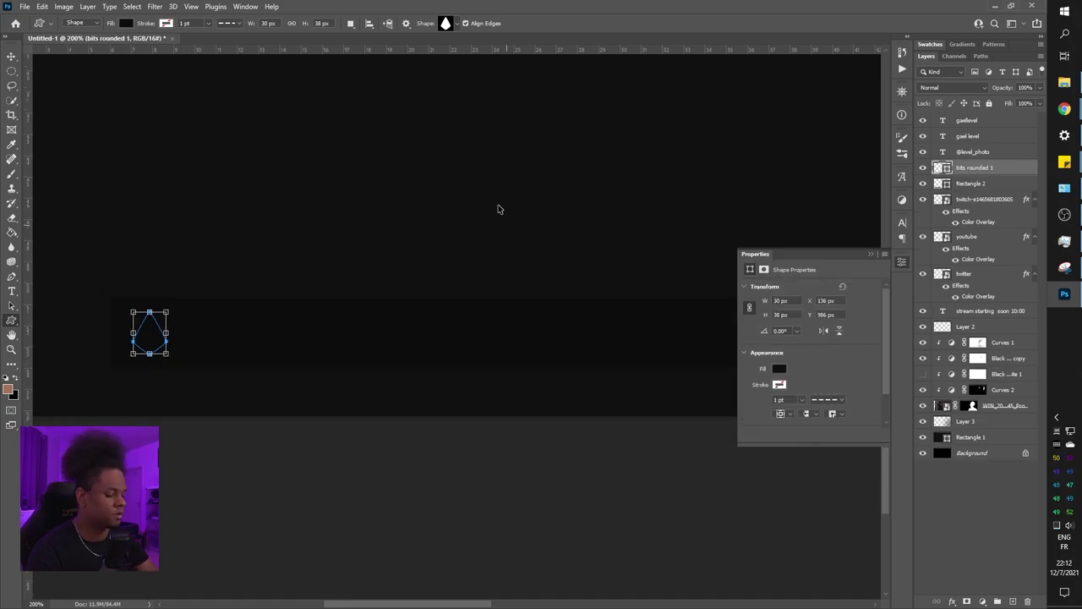
# Commit the drop shape and fill it with the copper tan swatch
pyautogui.hotkey('ctrl', '0')
pyautogui.click(779, 369)
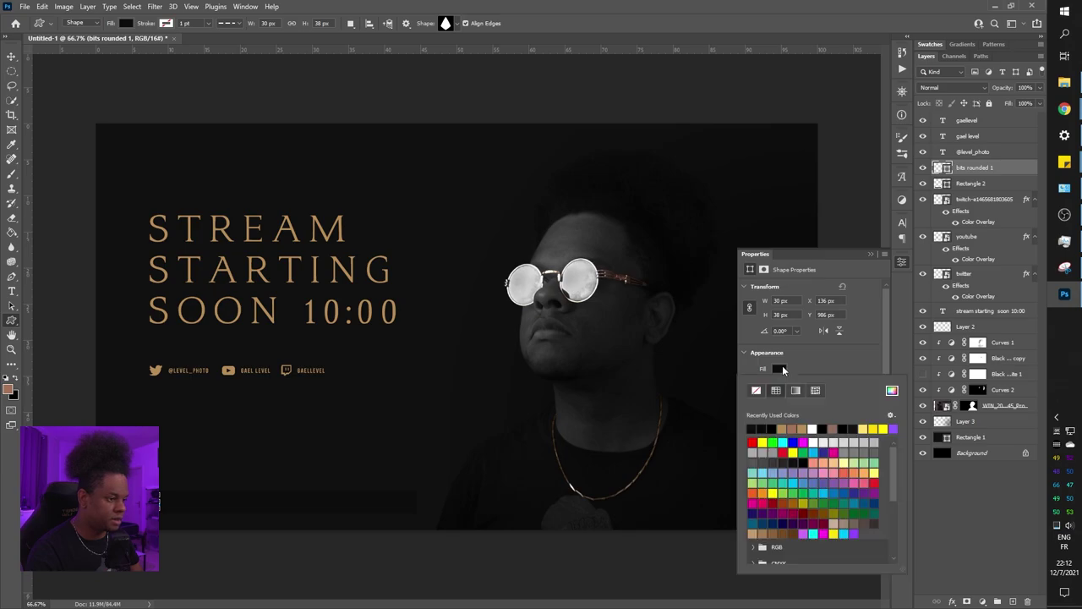
pyautogui.click(783, 428)
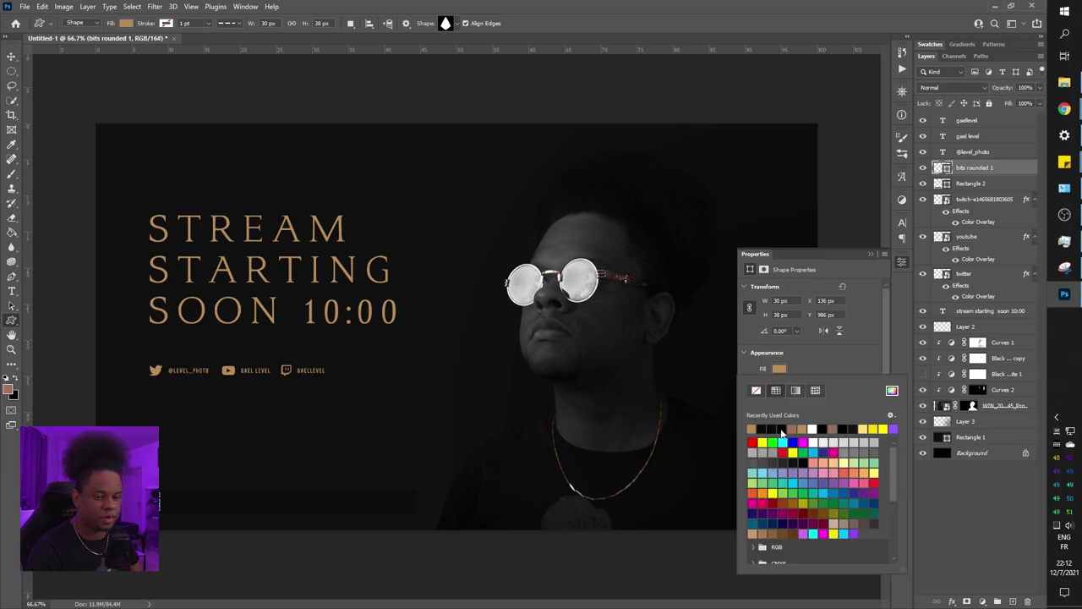
pyautogui.click(658, 538)
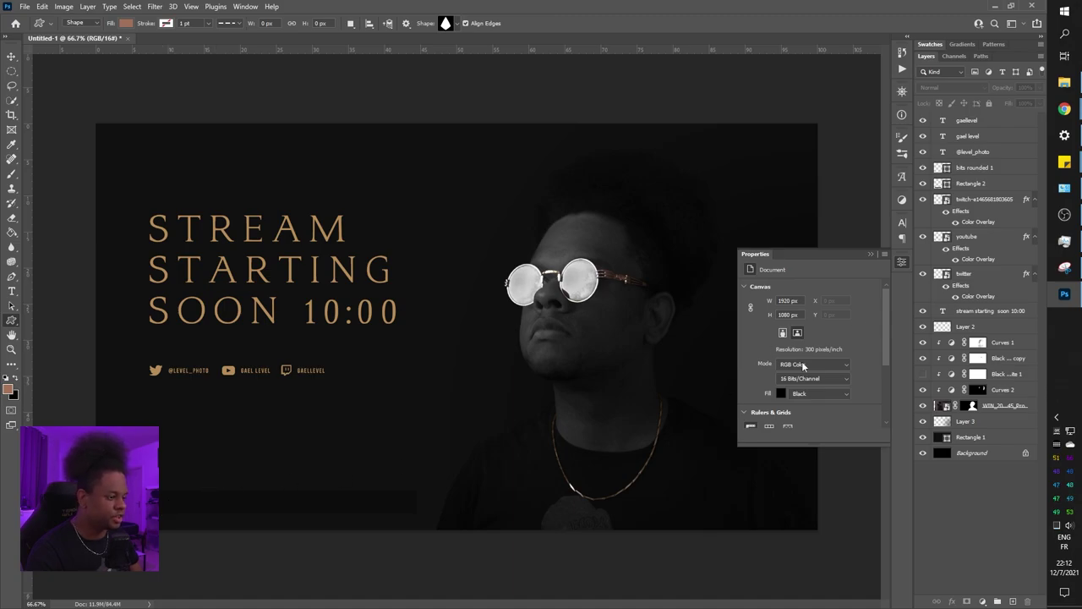
# Move the bits rounded 1 layer to the top of the layer stack
pyautogui.scroll(-3, 860, 351)
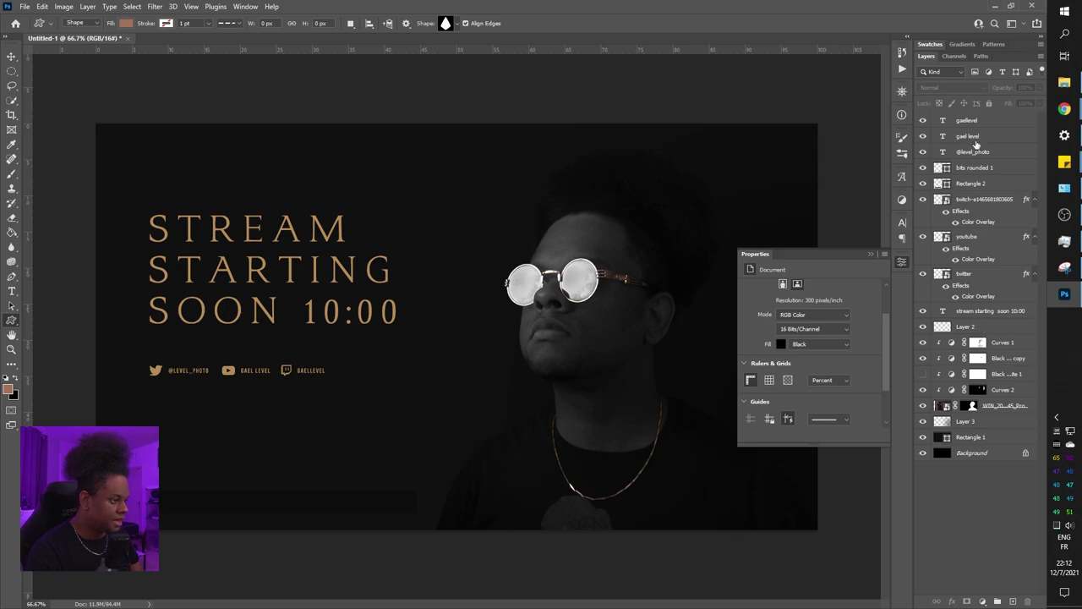
pyautogui.click(973, 168)
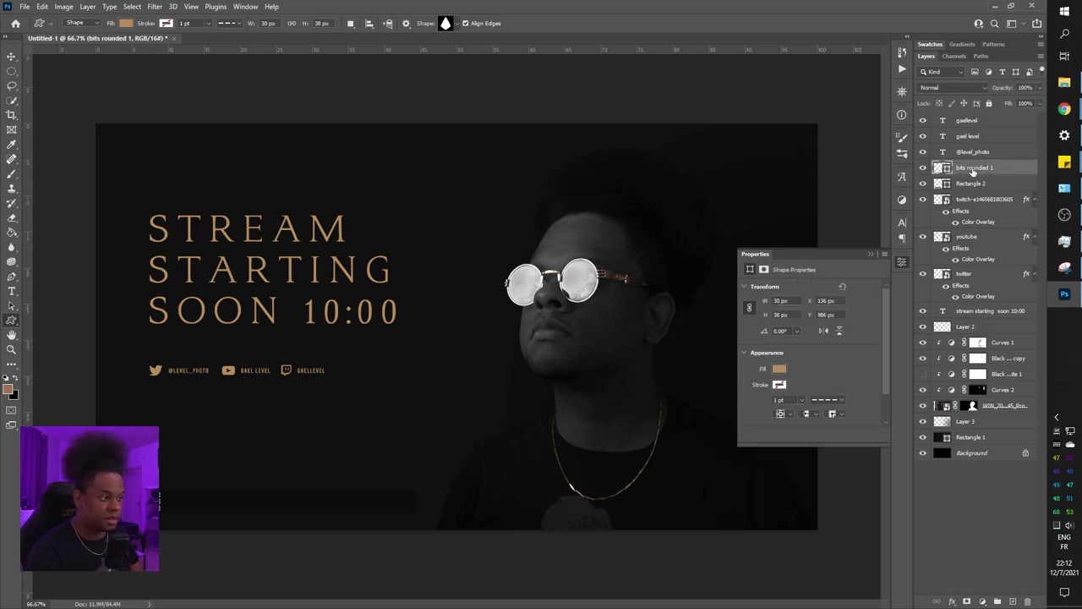
pyautogui.moveTo(973, 171); pyautogui.dragTo(972, 120)
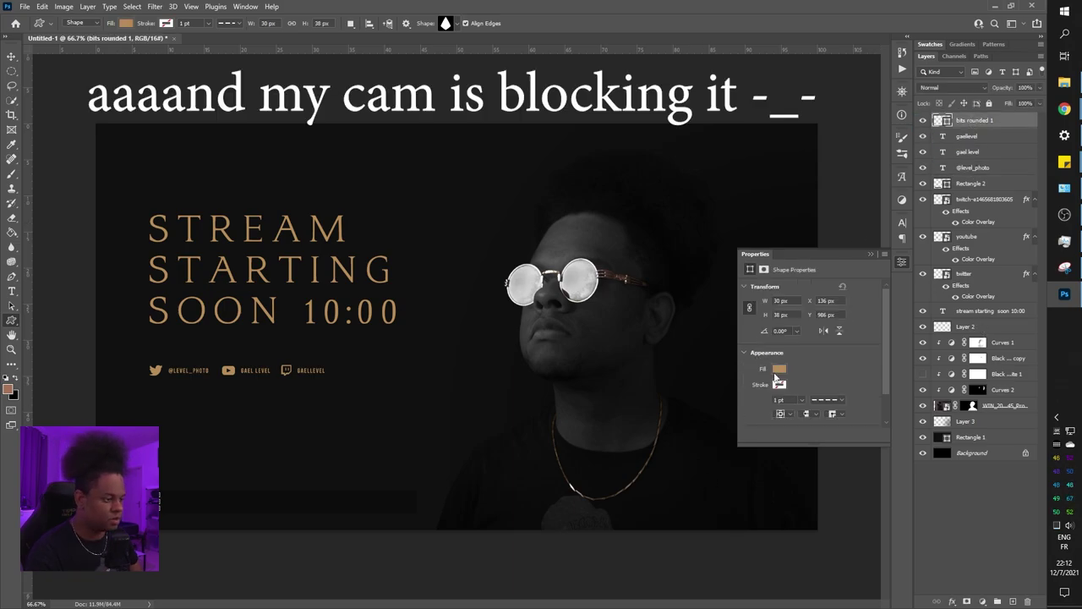
# Remove the drop's fill and give it a copper tan stroke instead
pyautogui.click(779, 369)
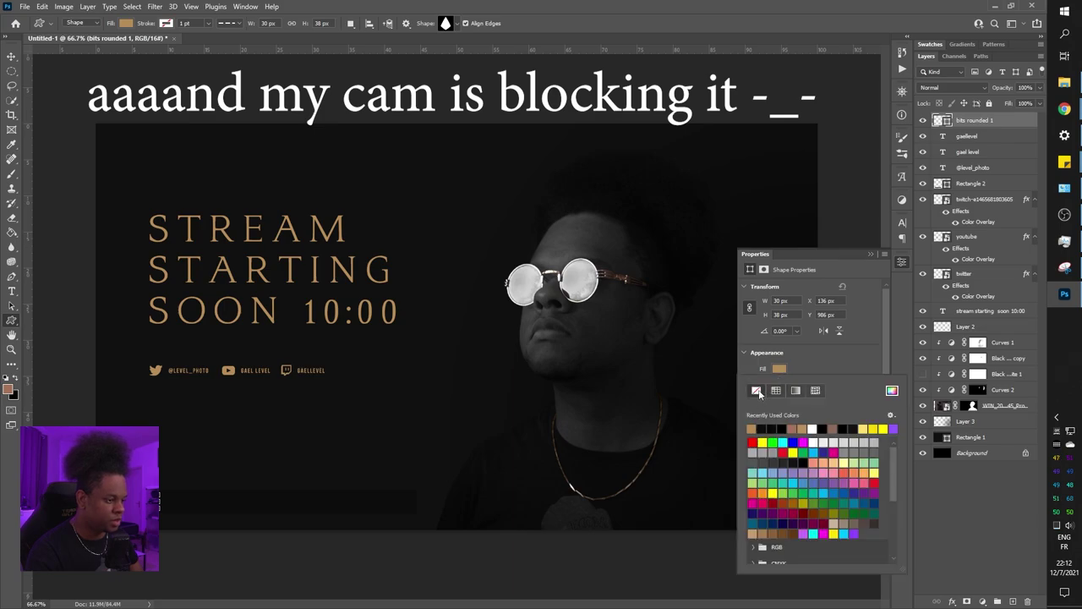
pyautogui.click(757, 390)
pyautogui.click(787, 386)
pyautogui.click(778, 384)
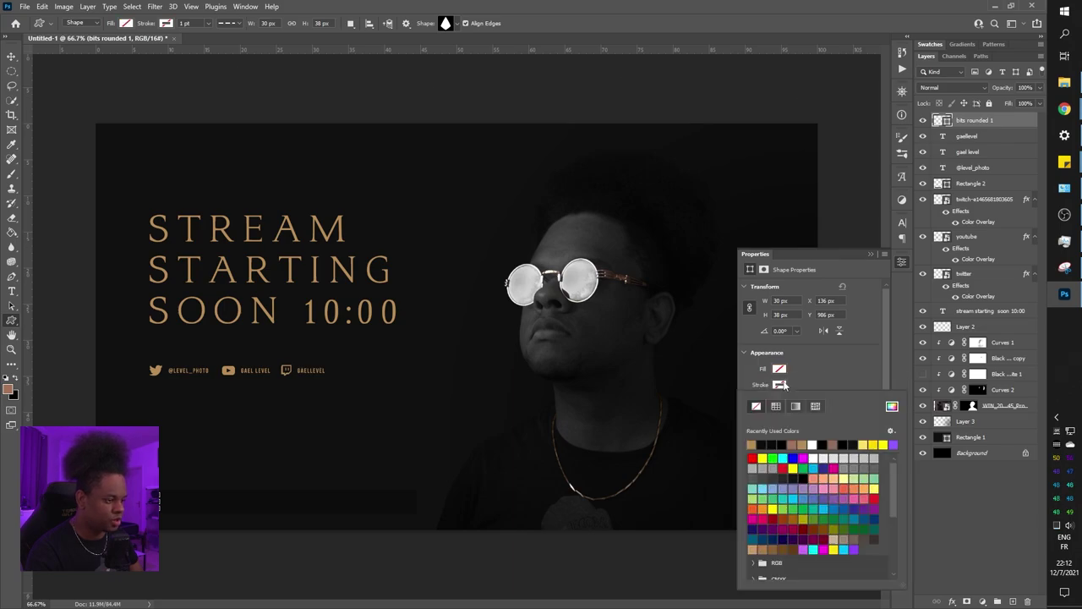
pyautogui.click(751, 445)
pyautogui.click(979, 525)
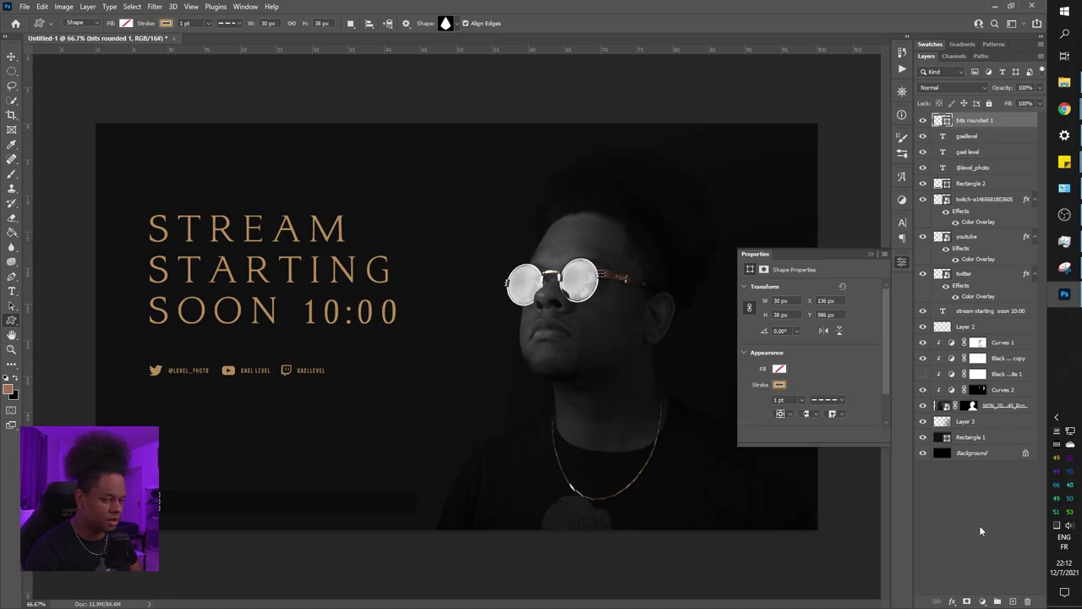
pyautogui.click(979, 525)
pyautogui.hotkey('ctrl', 'z')
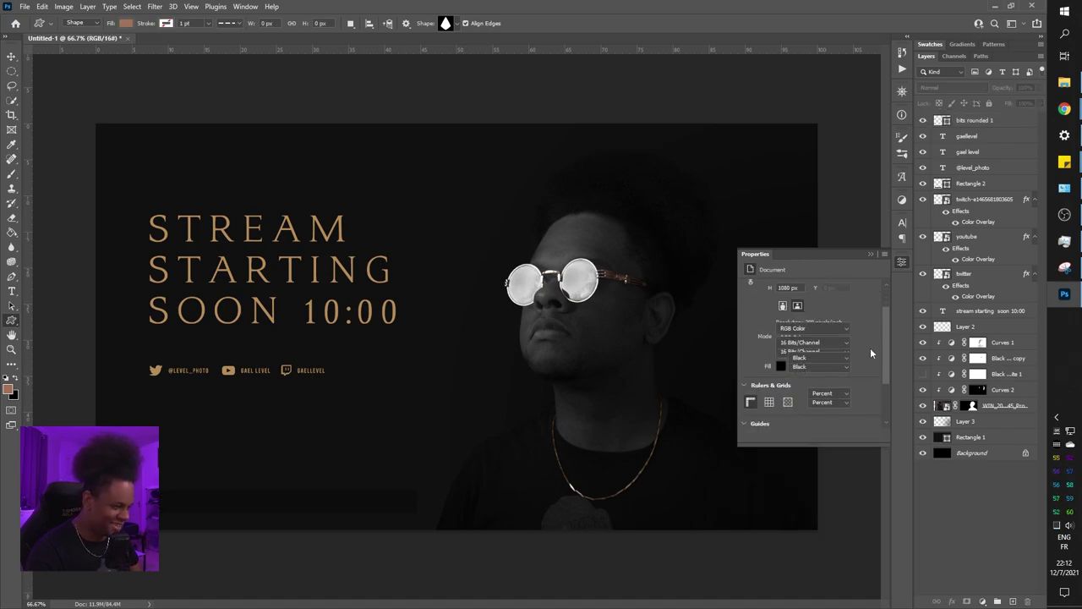
# Thin the drop's copper outline to 0.21 pt and check it unselected
pyautogui.scroll(-1, 860, 385)
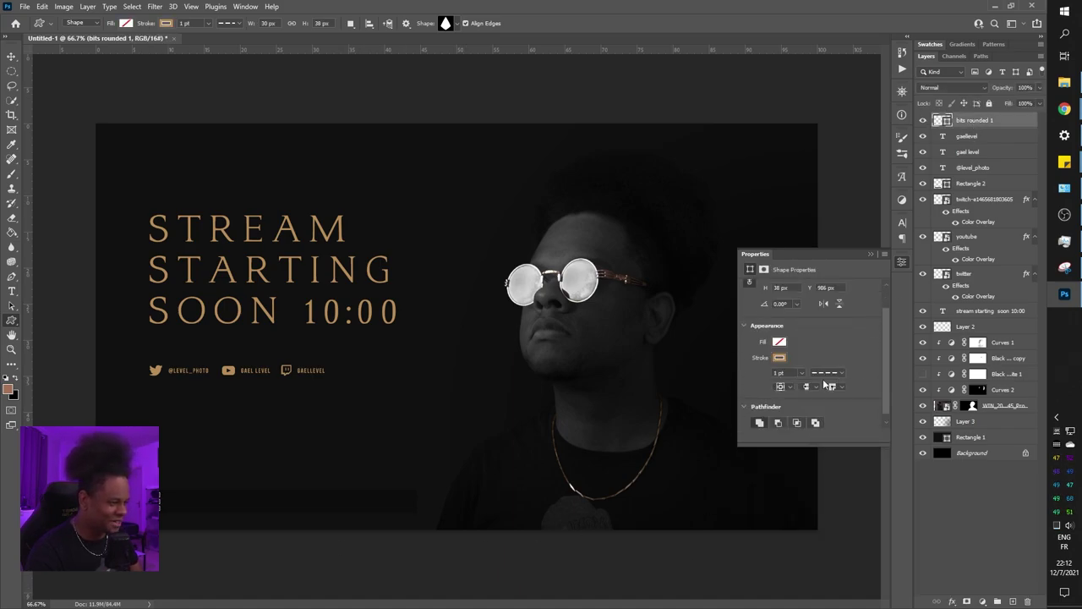
pyautogui.click(827, 372)
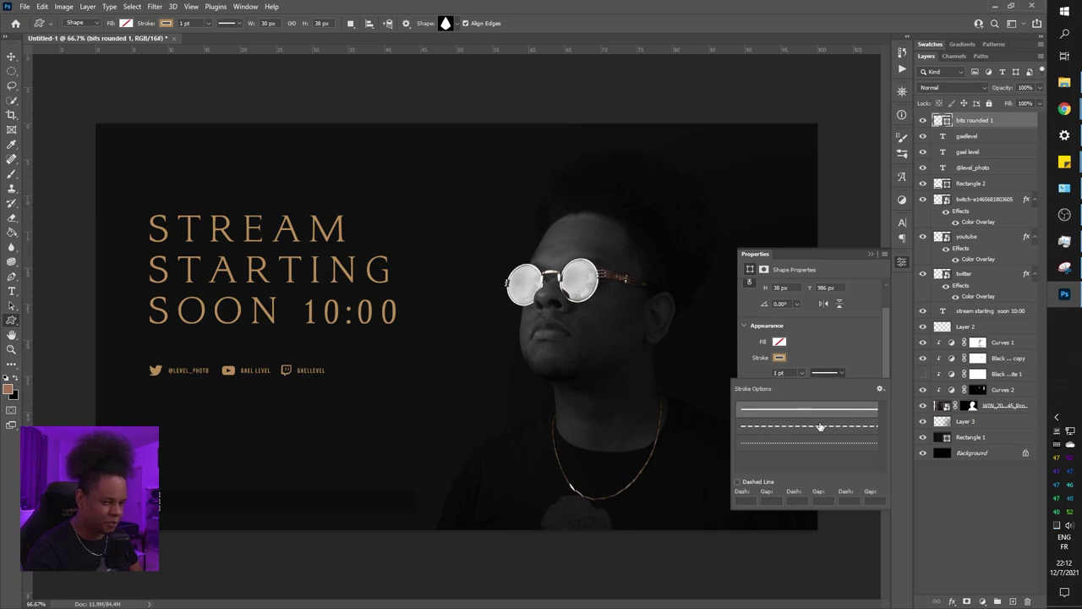
pyautogui.click(791, 426)
pyautogui.scroll(-1, 877, 318)
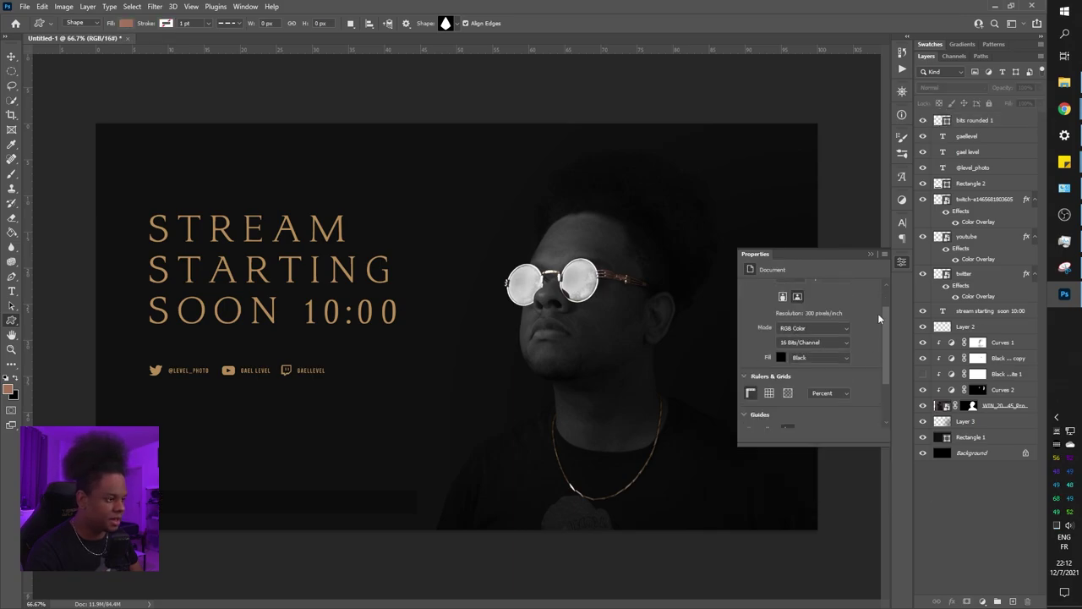
pyautogui.click(968, 123)
pyautogui.scroll(4, 266, 420)
pyautogui.scroll(-3, 249, 421)
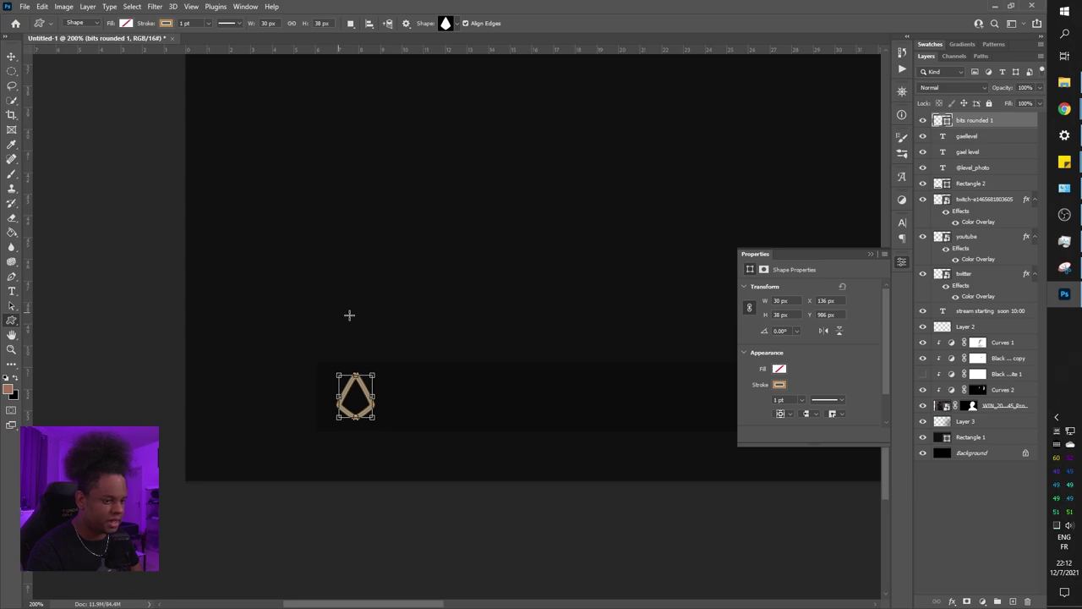
pyautogui.moveTo(803, 418); pyautogui.dragTo(802, 417)
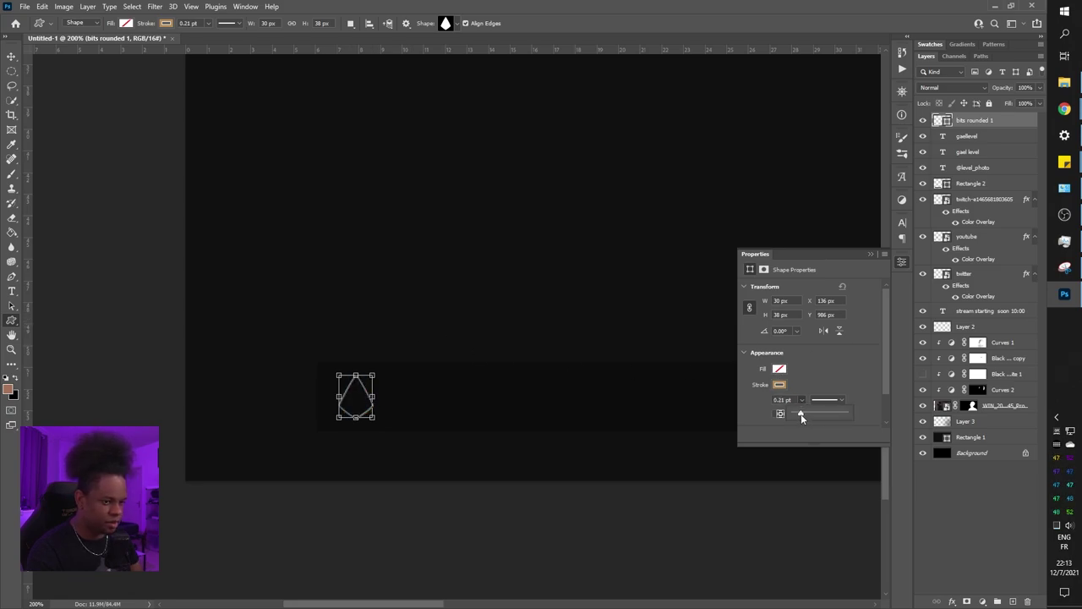
pyautogui.click(968, 500)
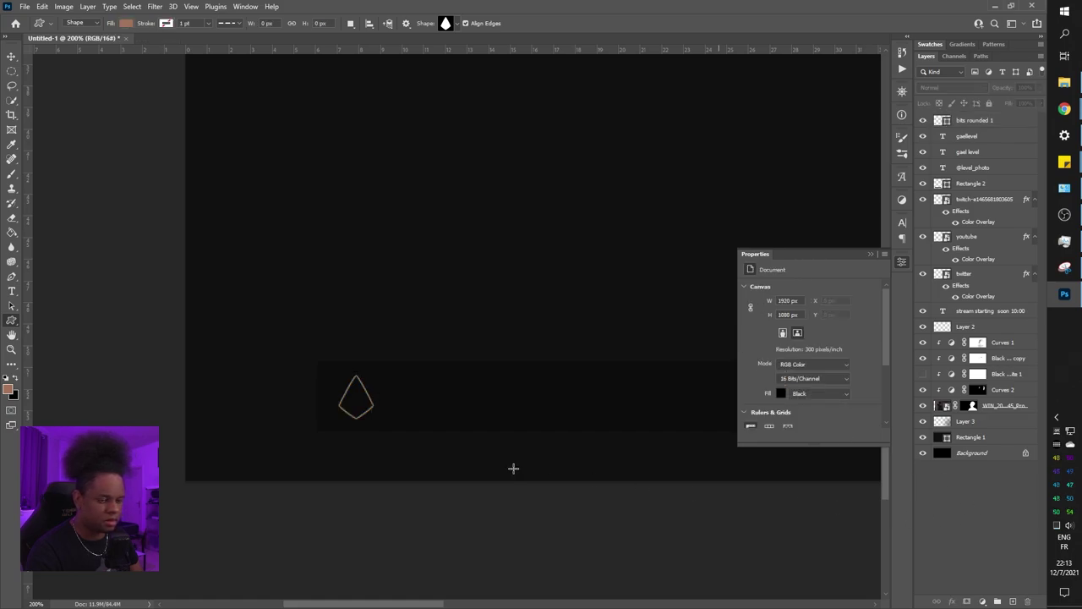
pyautogui.scroll(-5, 538, 457)
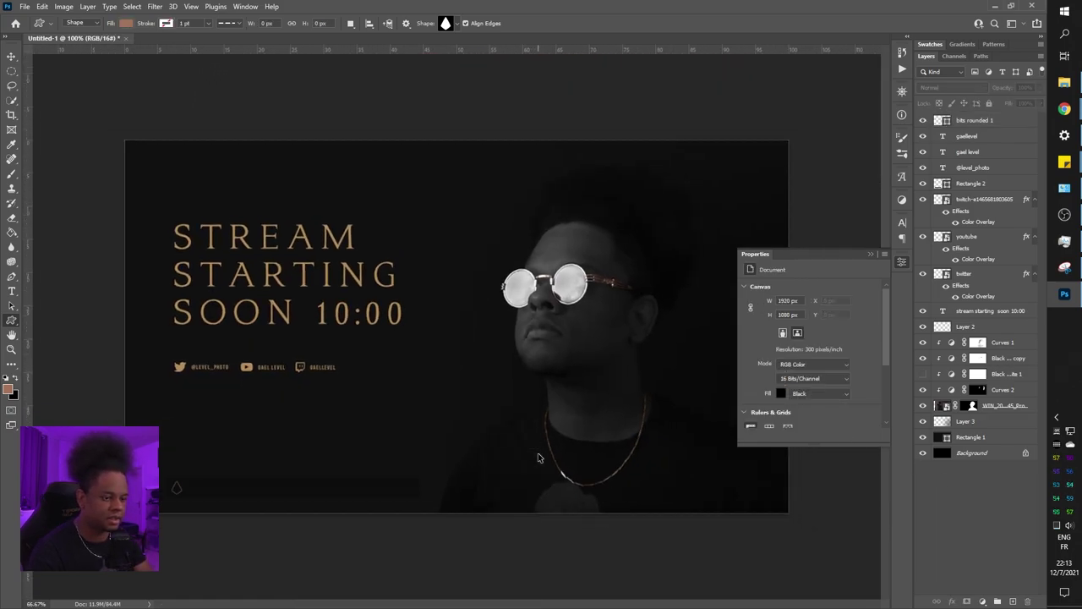
pyautogui.scroll(7, 538, 458)
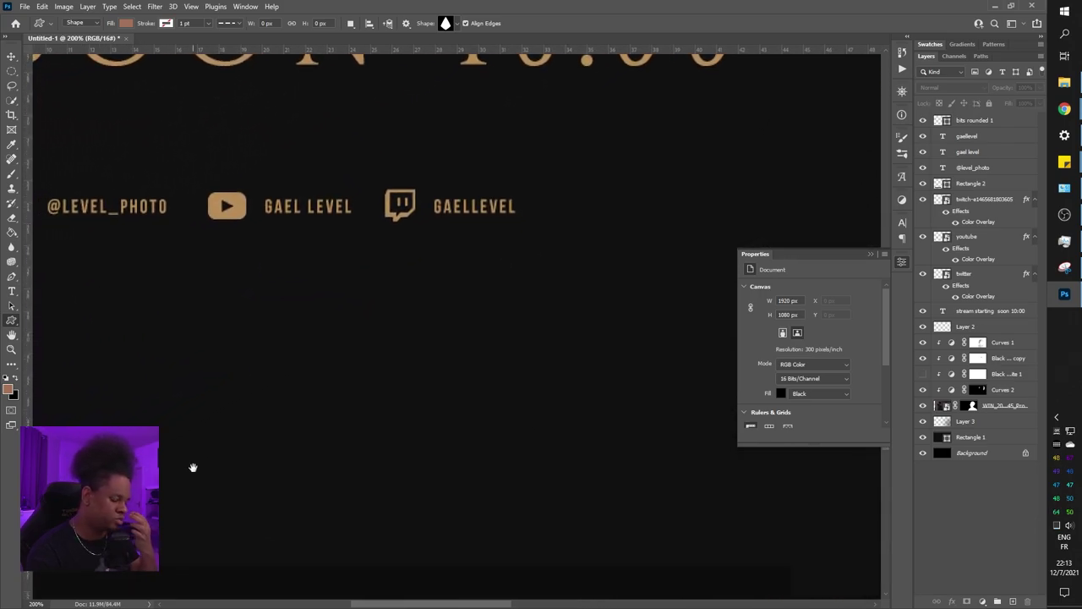
pyautogui.moveTo(174, 466); pyautogui.dragTo(287, 398)
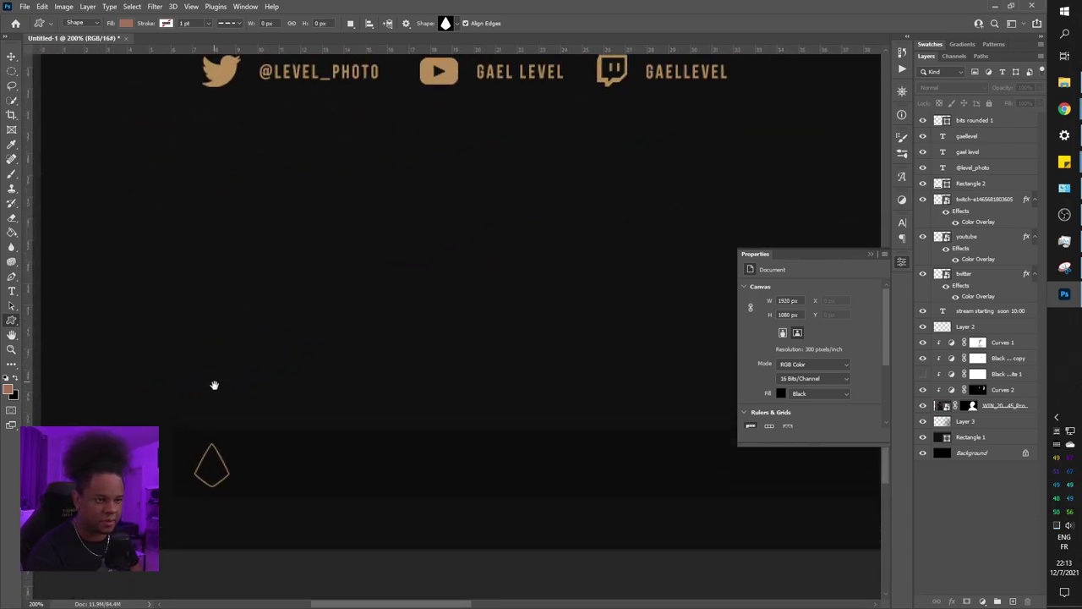
pyautogui.moveTo(214, 385); pyautogui.dragTo(189, 491)
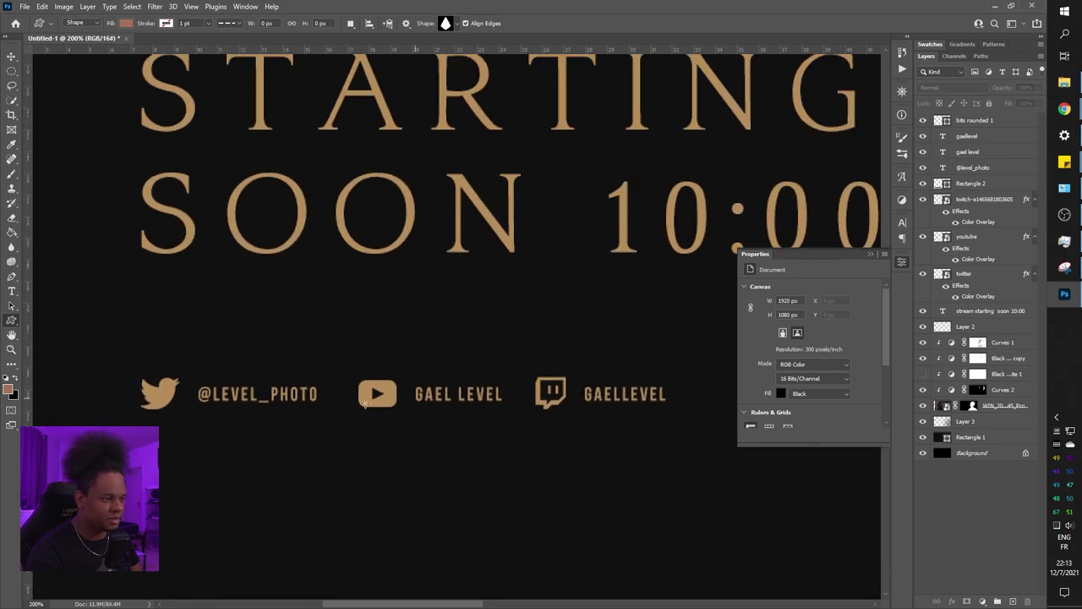
pyautogui.hotkey('ctrl', '-')
pyautogui.hotkey('ctrl', '-')
pyautogui.hotkey('ctrl', '-')
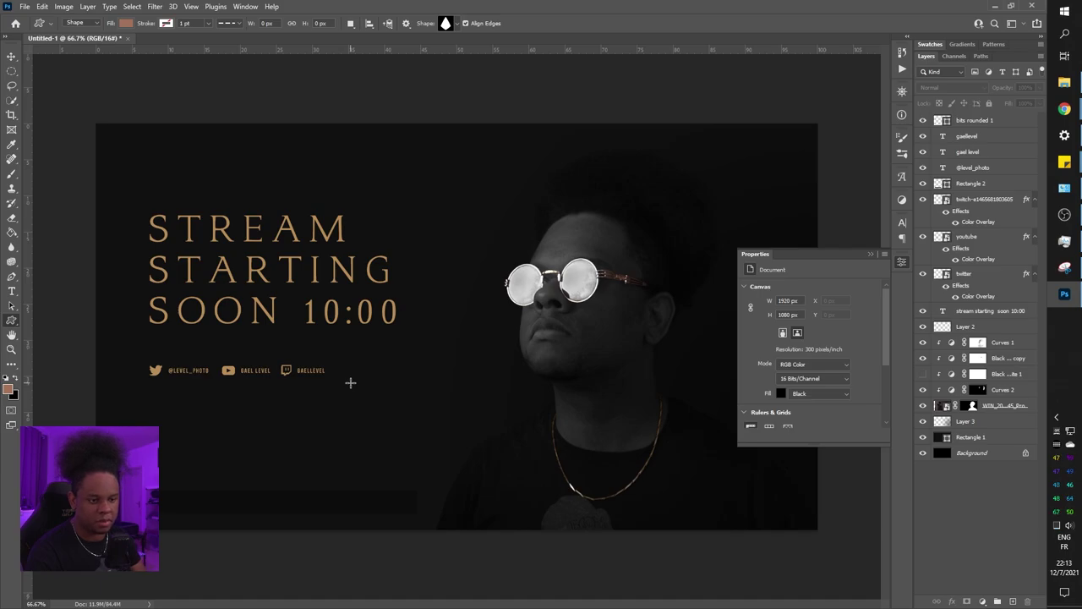
pyautogui.click(969, 184)
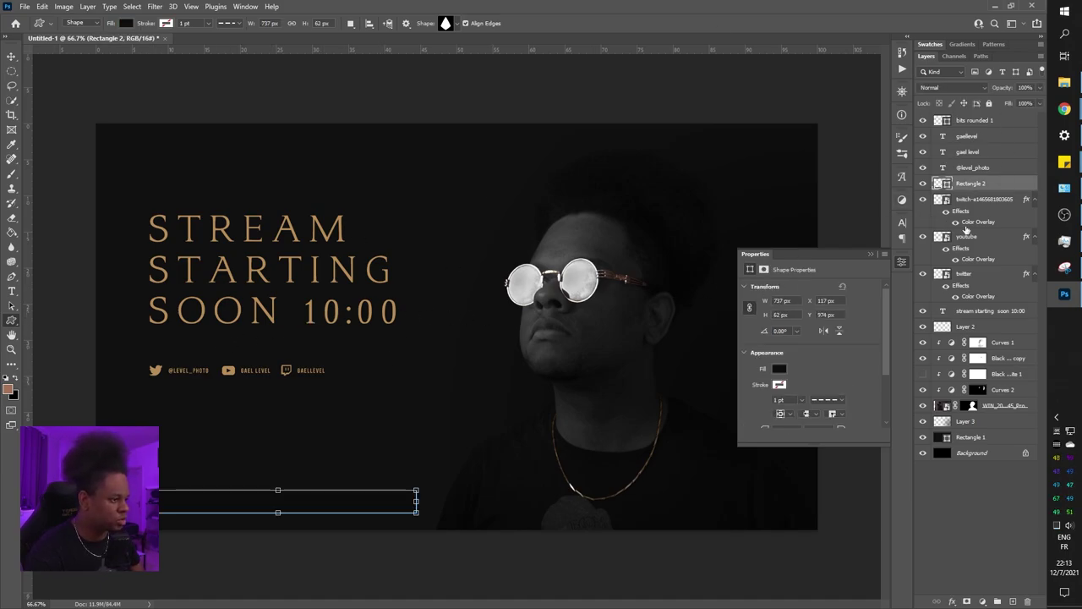
# Recolour the 10:00 in the headline text to white
pyautogui.doubleClick(943, 312)
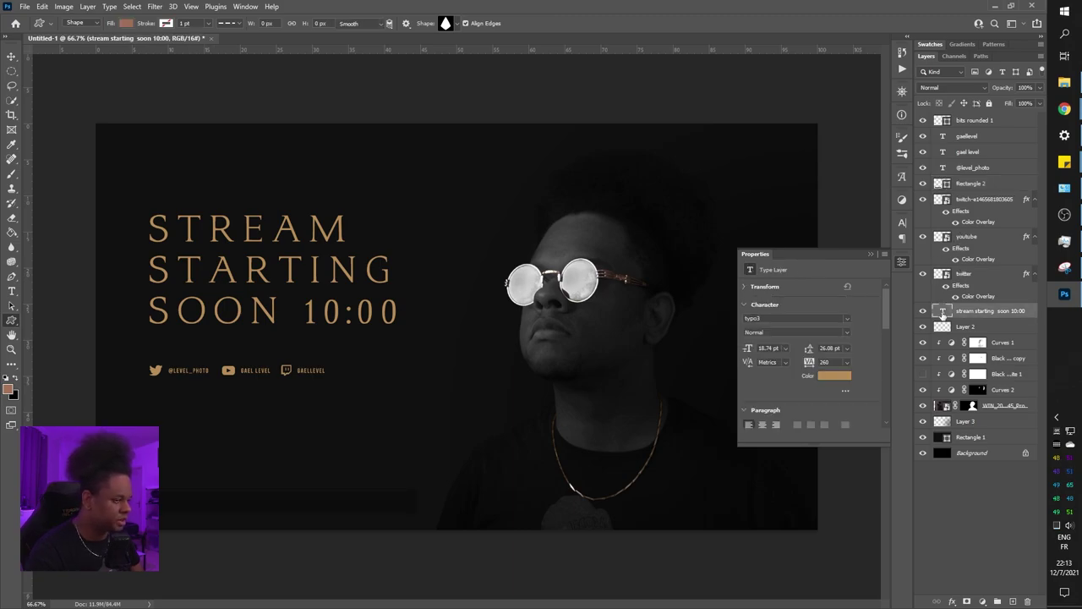
pyautogui.moveTo(306, 313); pyautogui.dragTo(407, 318)
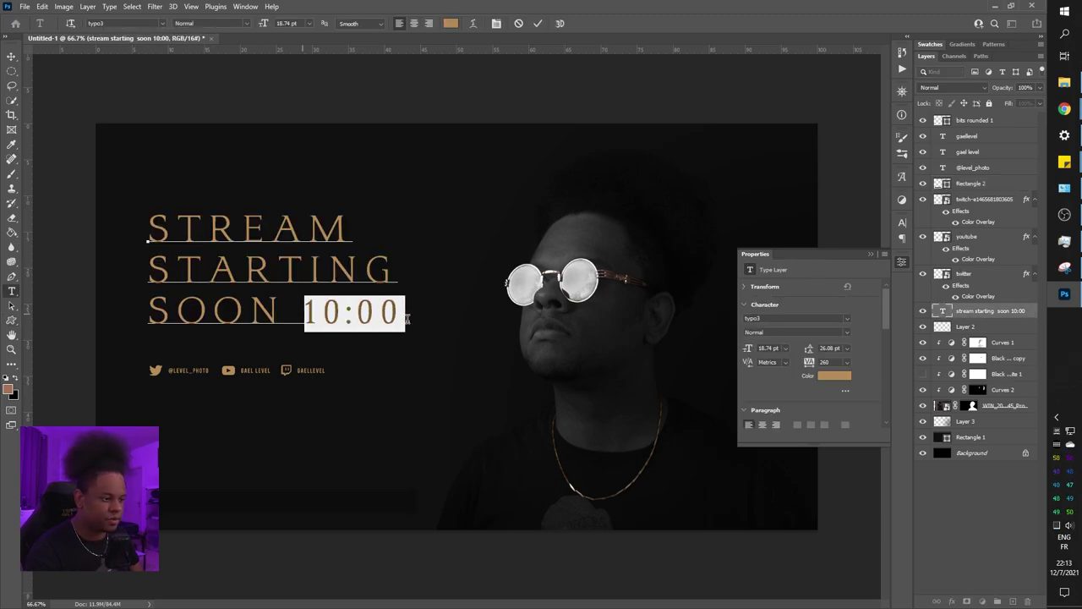
pyautogui.click(835, 375)
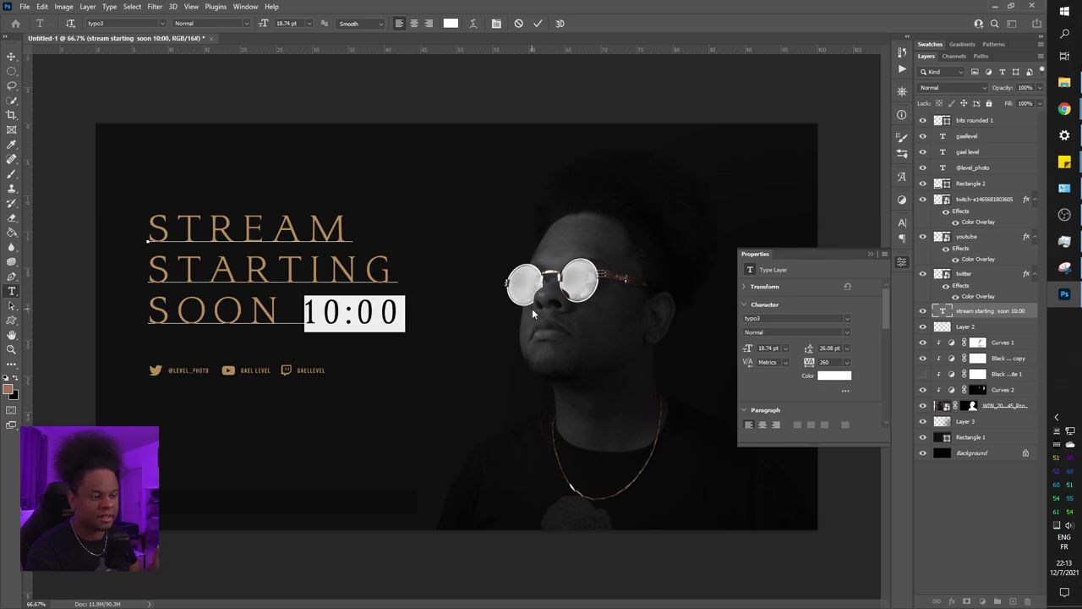
pyautogui.click(1001, 509)
pyautogui.press('u')
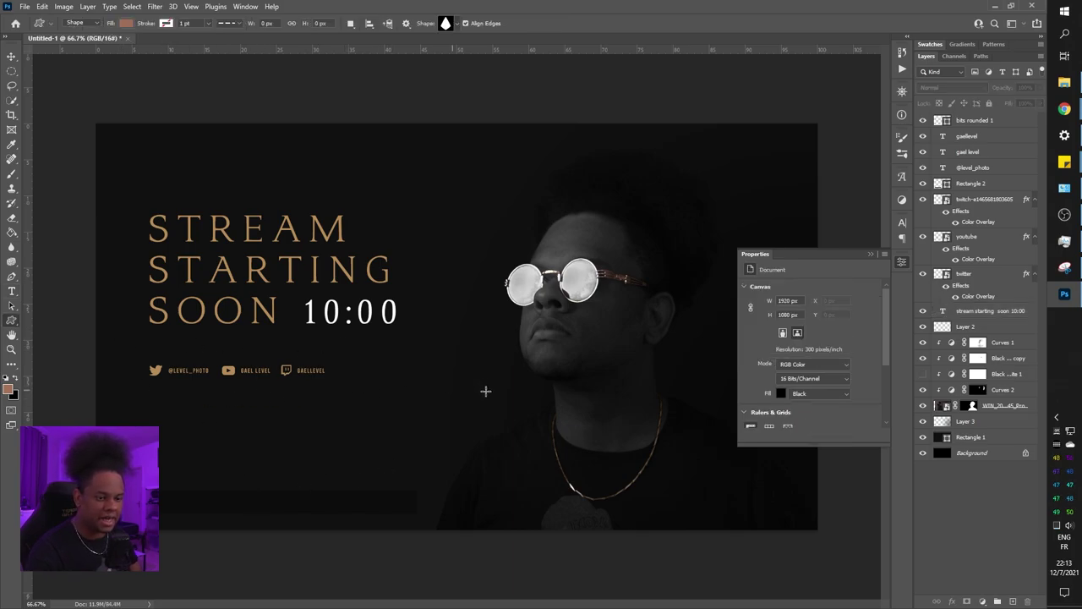
# Zoom toward the bits icon, then bring up the stock pictures folder in File Explorer
pyautogui.hotkey('ctrl', '+')
pyautogui.moveTo(249, 411); pyautogui.dragTo(312, 316)
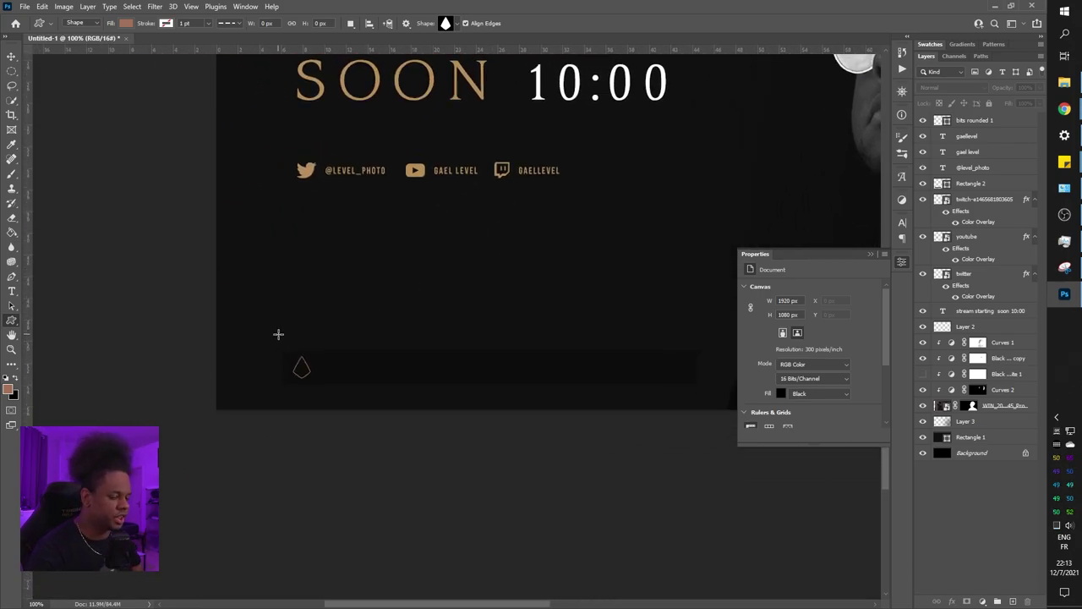
pyautogui.click(866, 255)
pyautogui.moveTo(1065, 82)
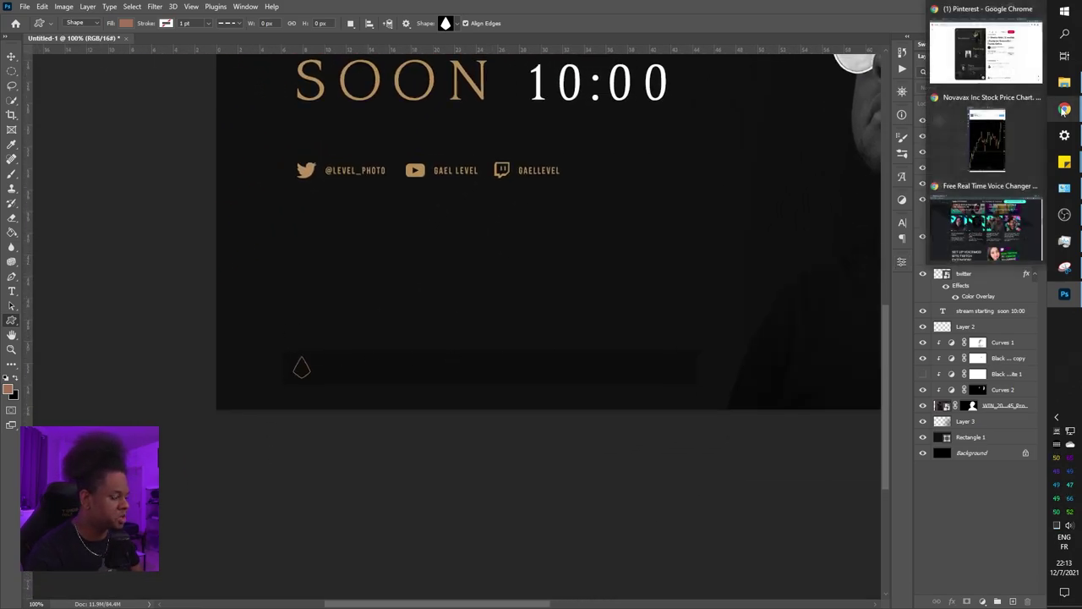
pyautogui.click(998, 221)
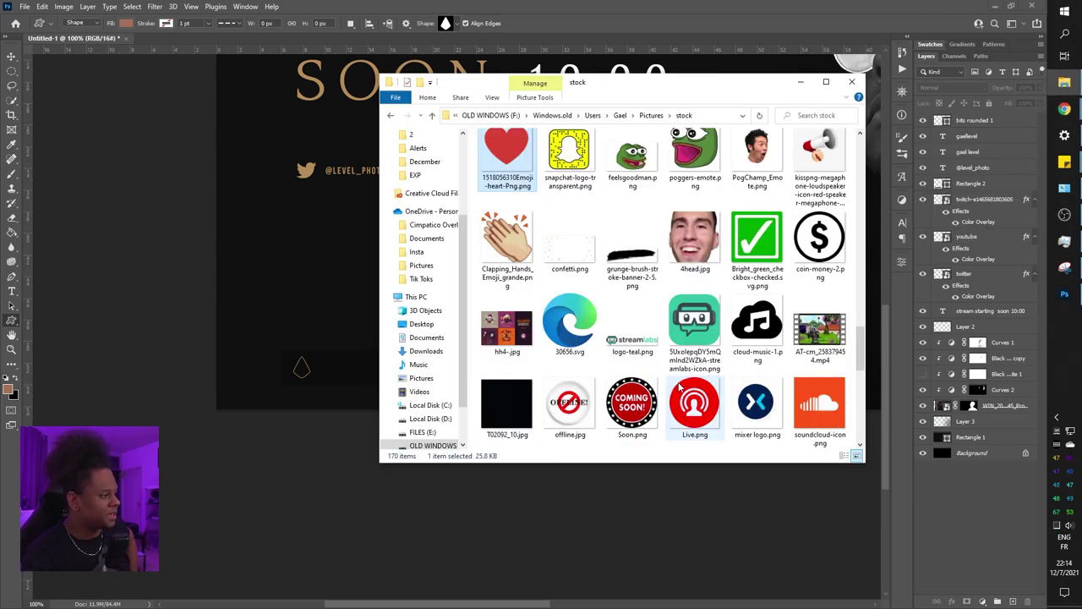
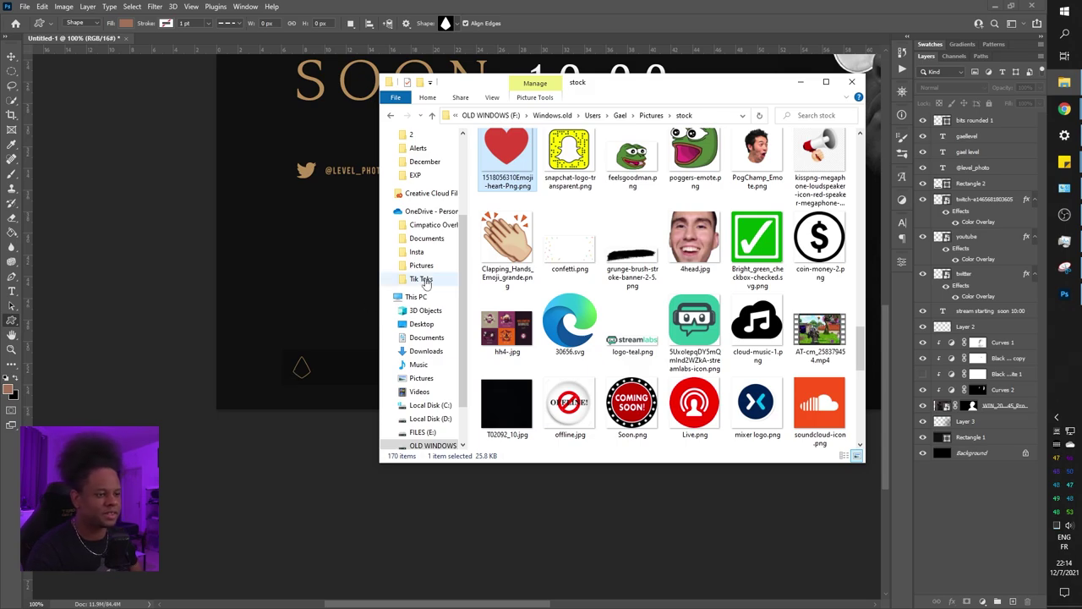
# Bring the Photoshop stream screen design back in front of the File Explorer stock folder
pyautogui.click(572, 32)
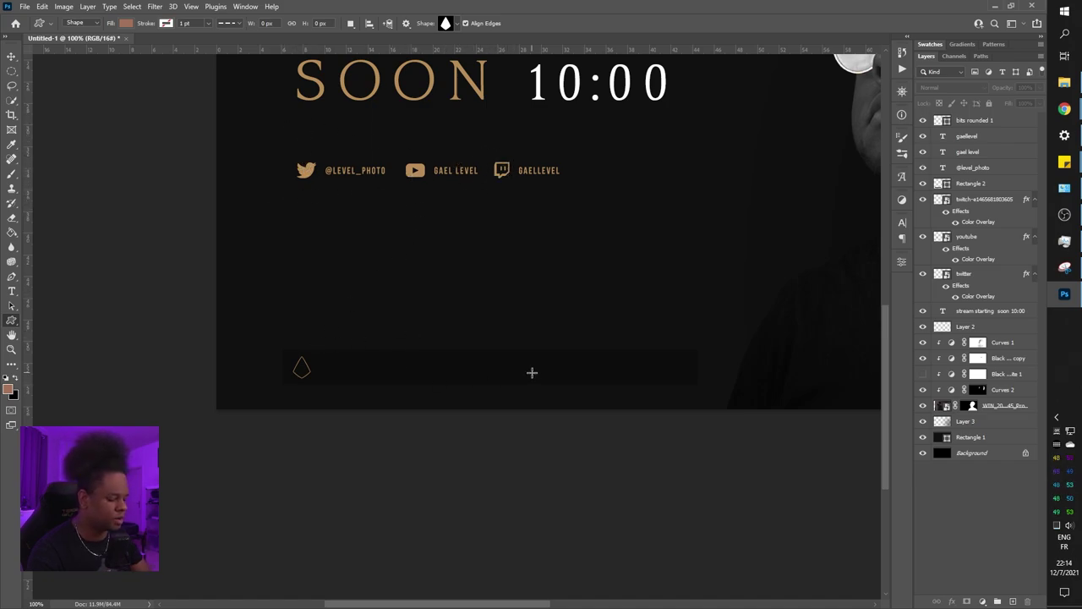
# Add a '$' text layer above the bottom strip, coloured gold sampled from the YouTube icon
pyautogui.press('t')
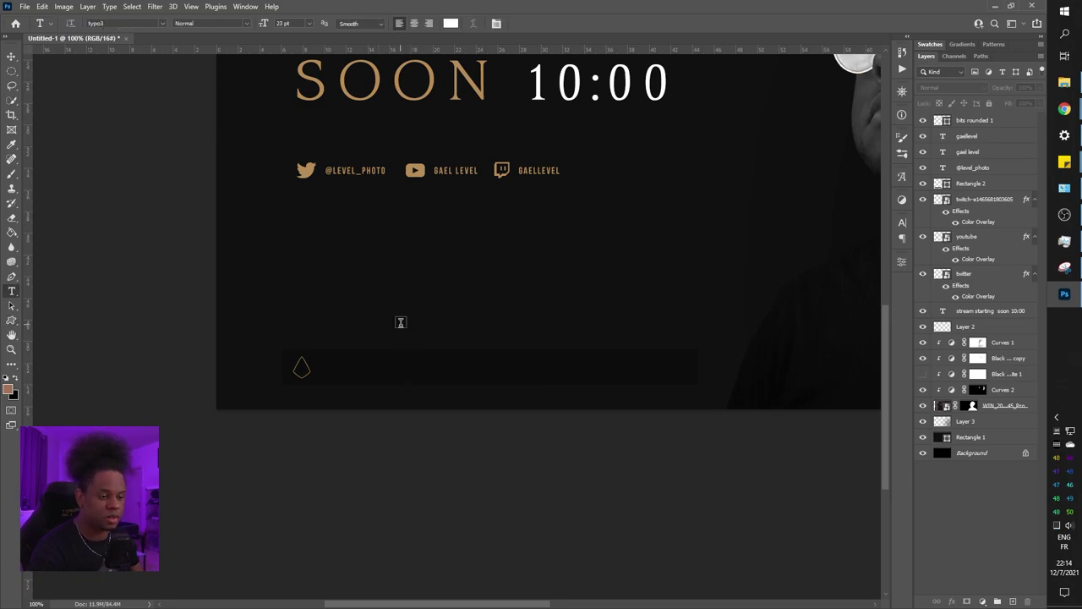
pyautogui.click(412, 318)
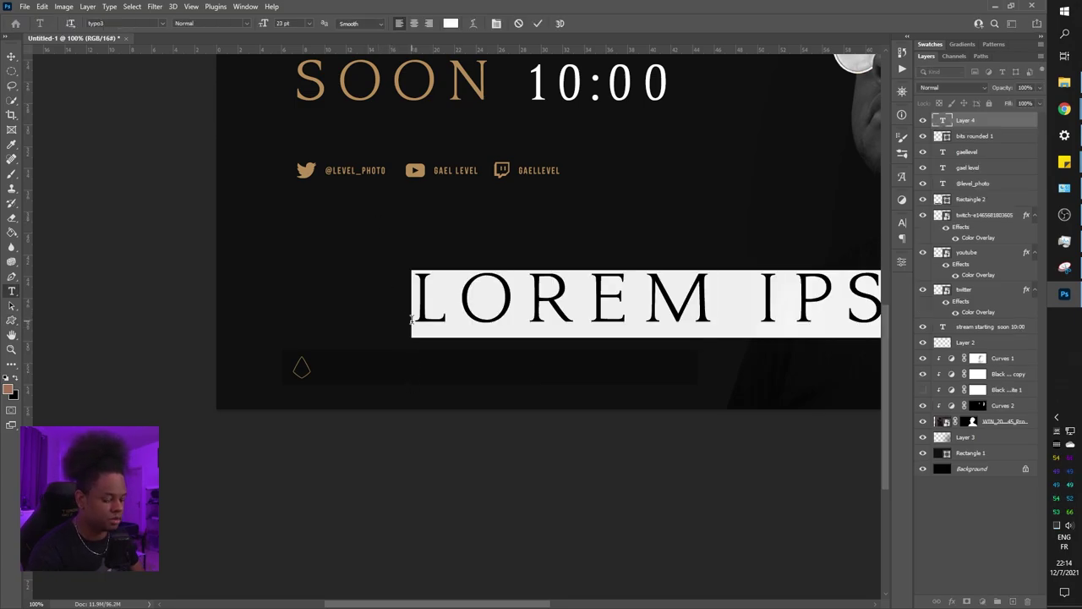
pyautogui.write('$')
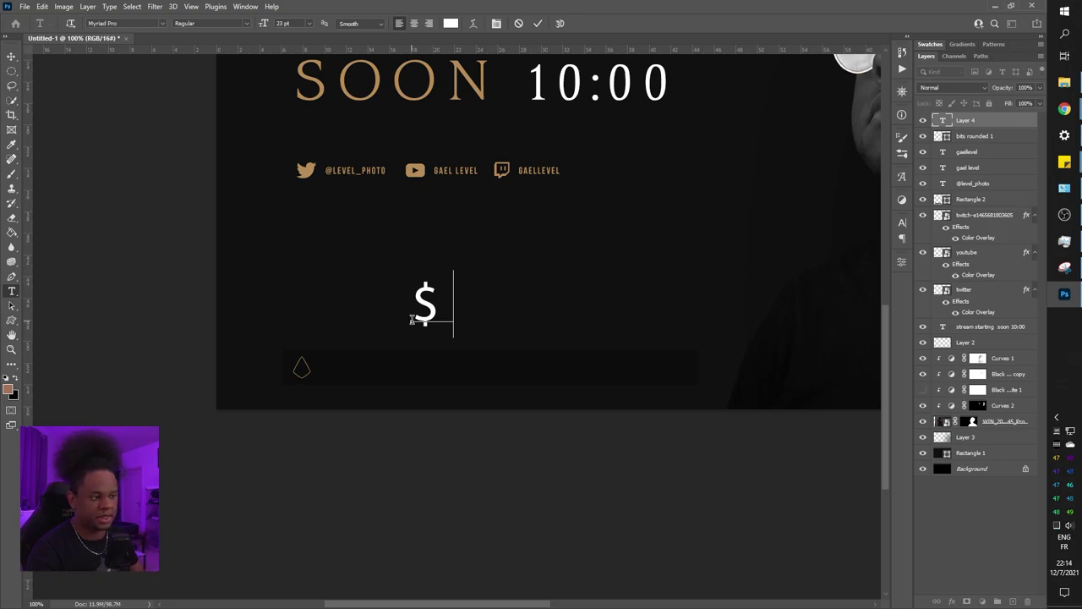
pyautogui.doubleClick(944, 120)
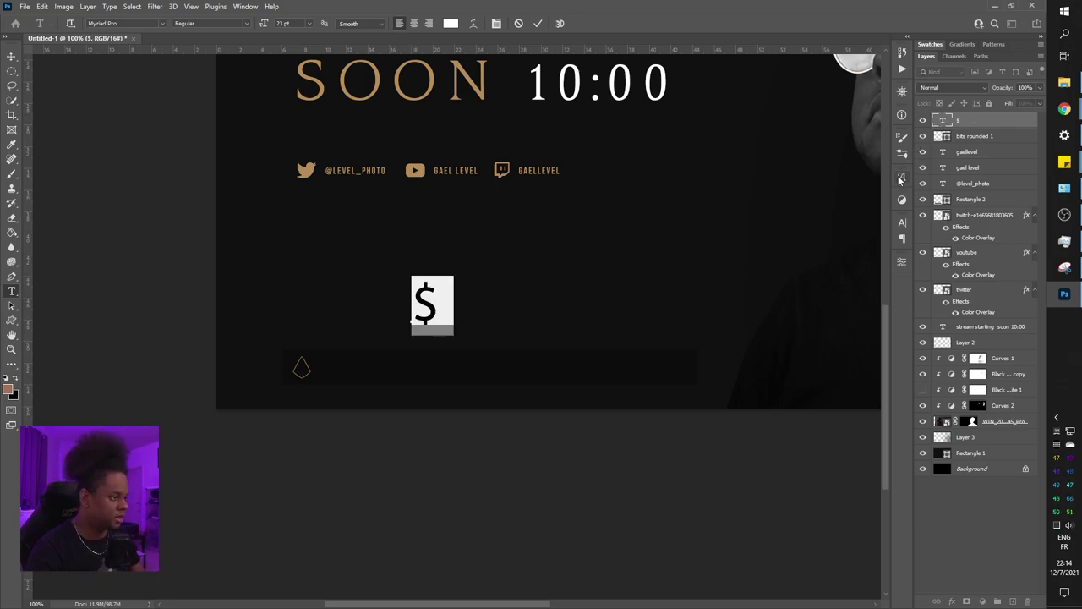
pyautogui.click(902, 225)
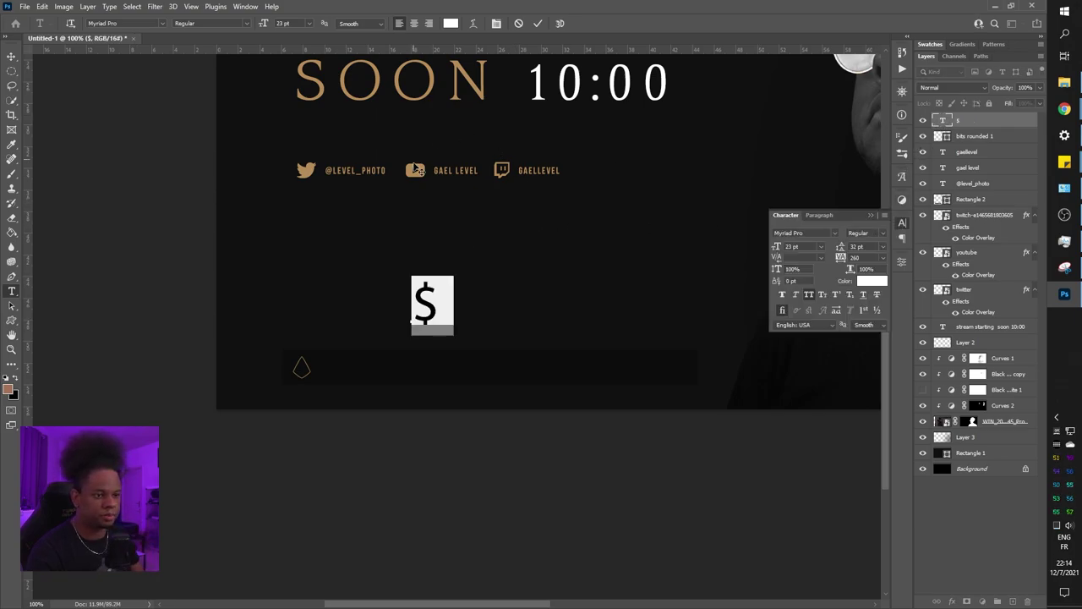
pyautogui.click(868, 280)
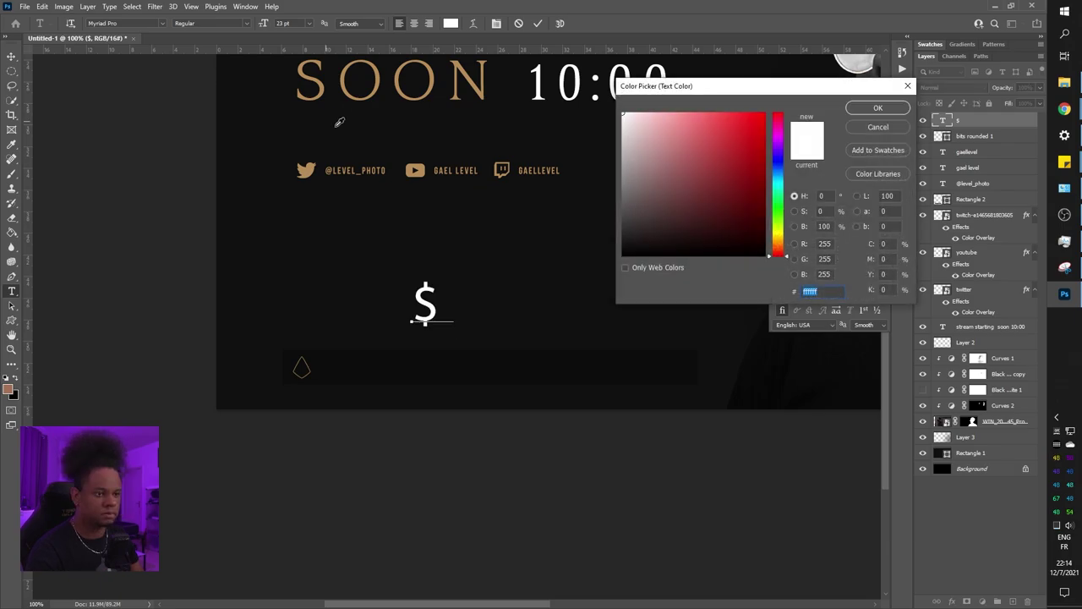
pyautogui.click(413, 165)
pyautogui.press('Return')
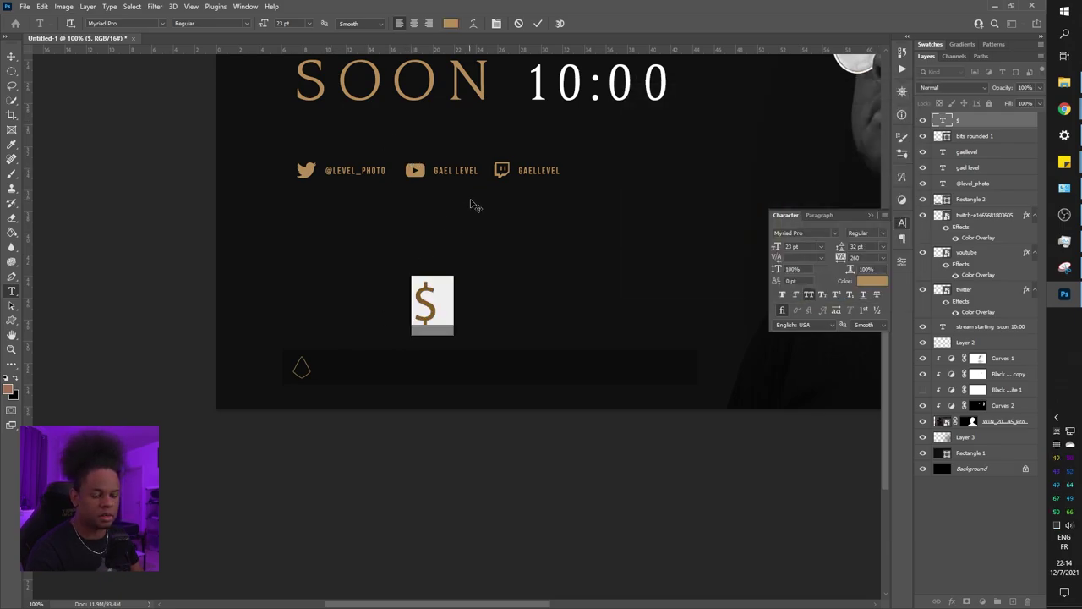
pyautogui.click(12, 56)
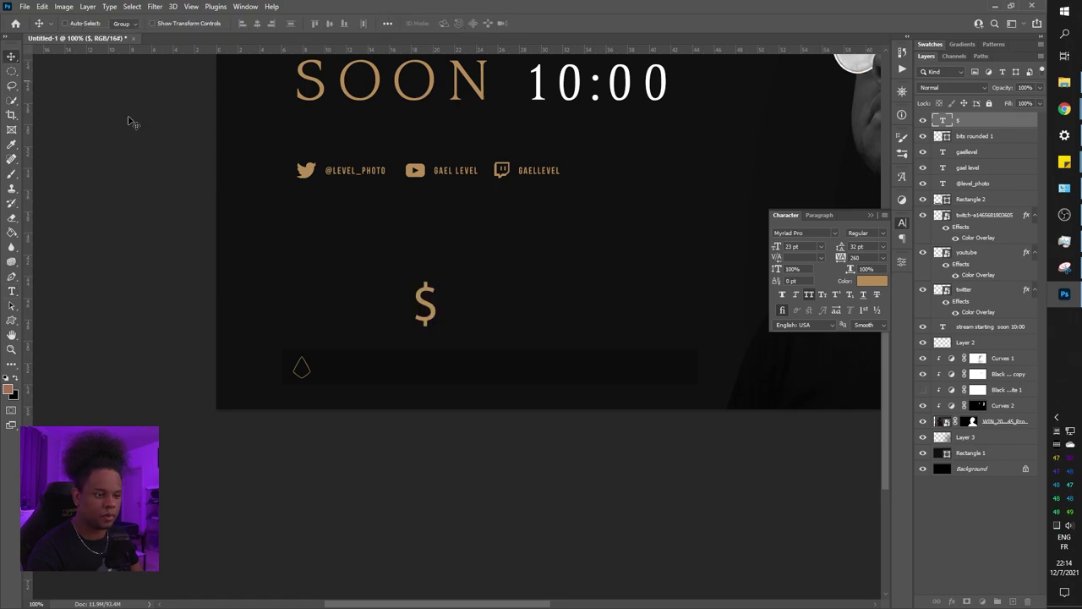
# Scale the dollar sign down to about 41%
pyautogui.hotkey('ctrl', 't')
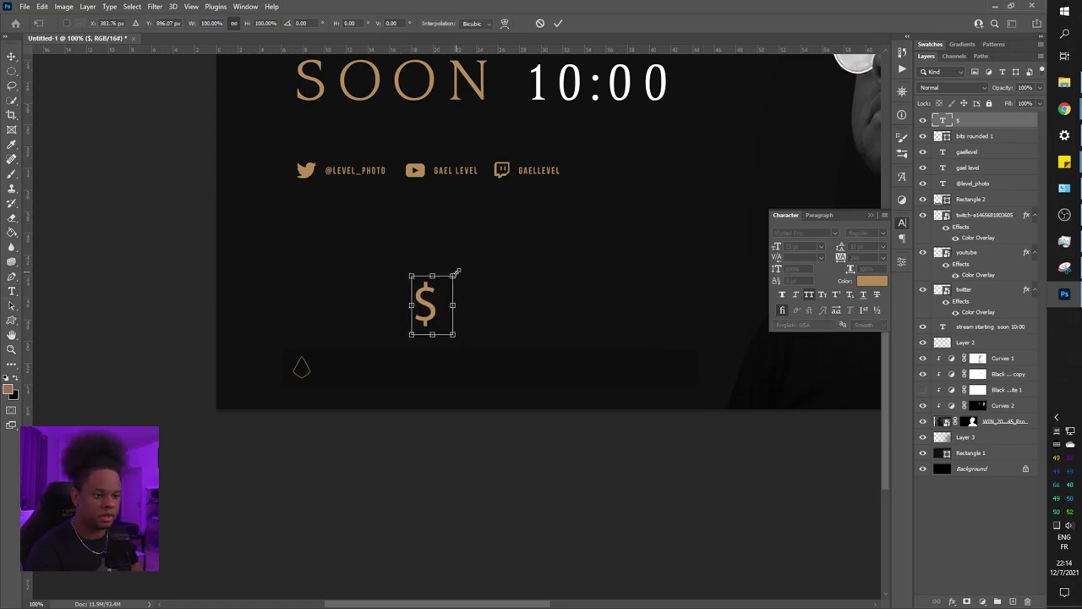
pyautogui.moveTo(453, 276); pyautogui.dragTo(427, 365)
pyautogui.press('Return')
pyautogui.hotkey('ctrl', '+')
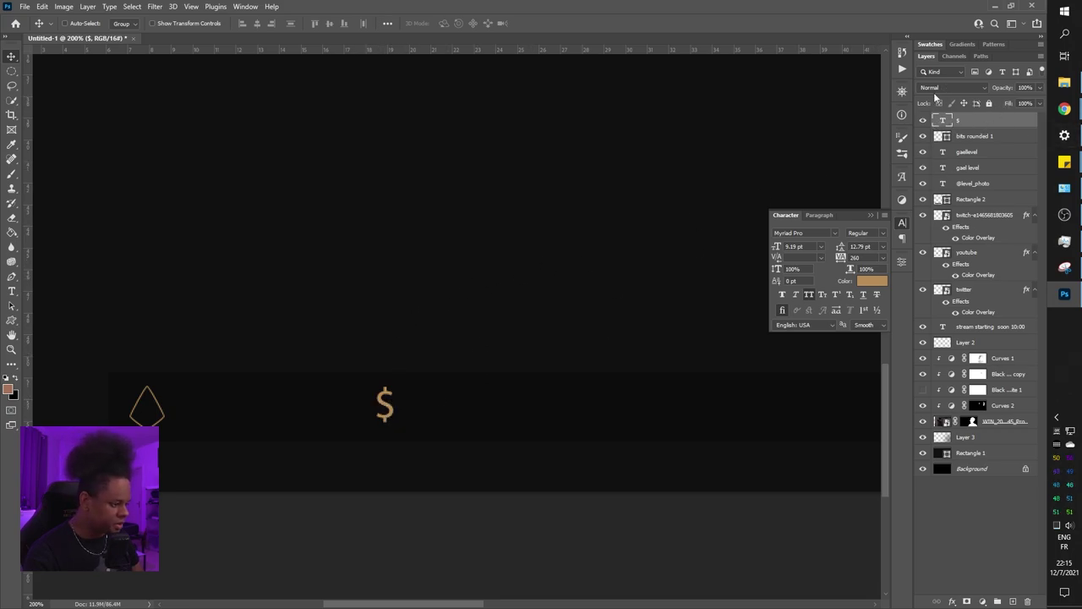
# Give the dollar sign a Stroke effect in gold sampled from the YouTube icon
pyautogui.click(952, 601)
pyautogui.click(968, 521)
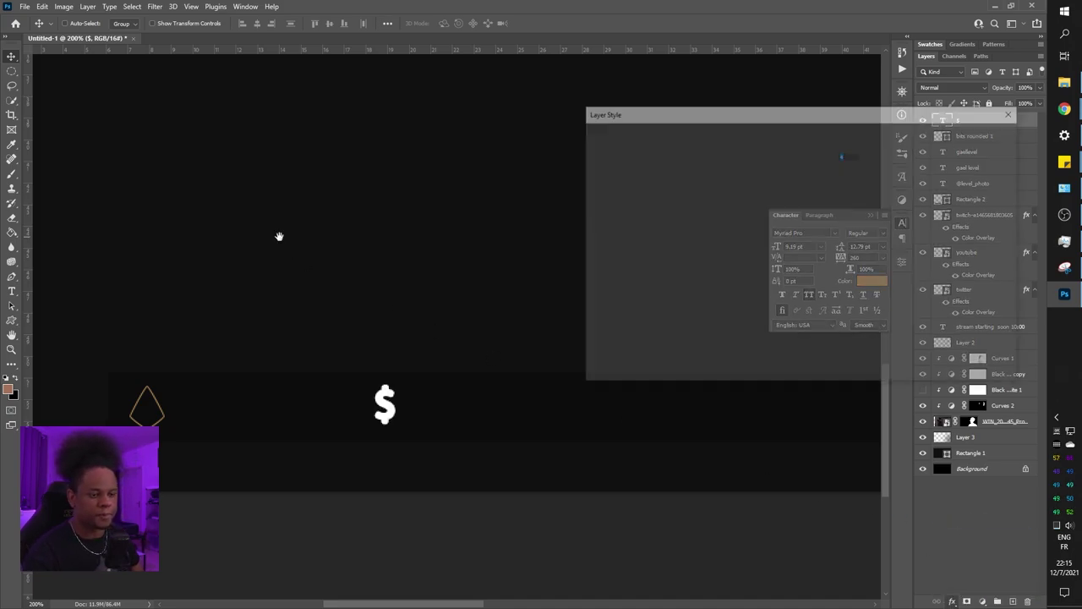
pyautogui.click(764, 236)
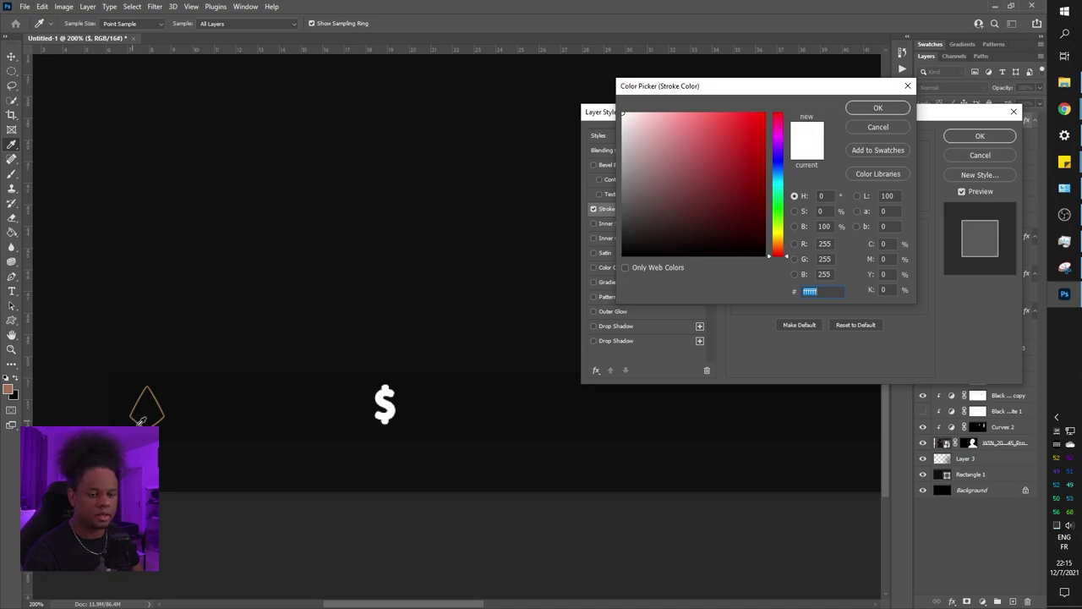
pyautogui.scroll(5, 304, 261)
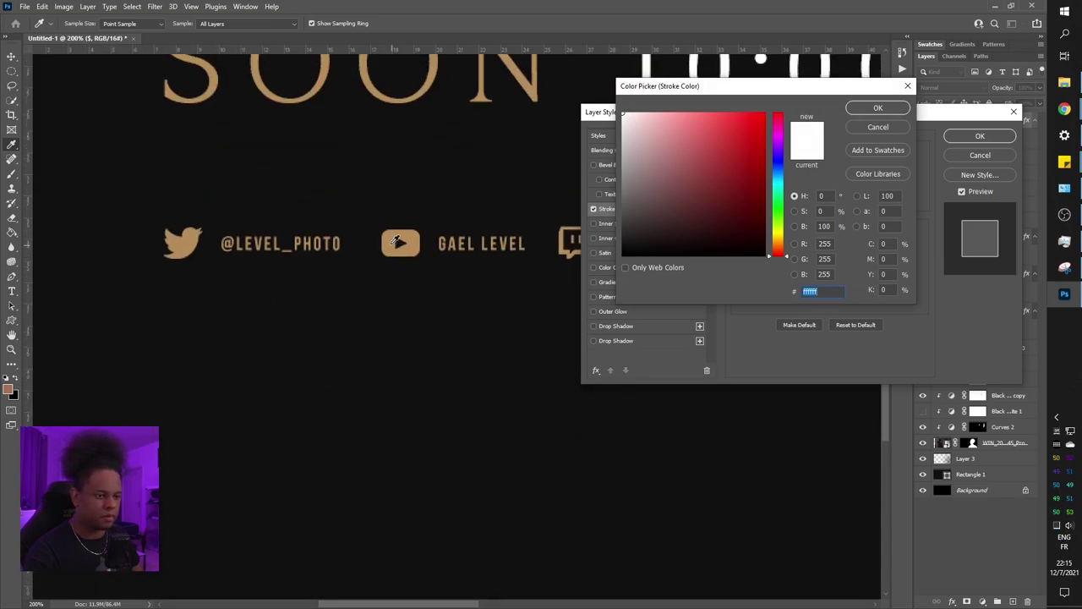
pyautogui.click(395, 240)
pyautogui.click(878, 109)
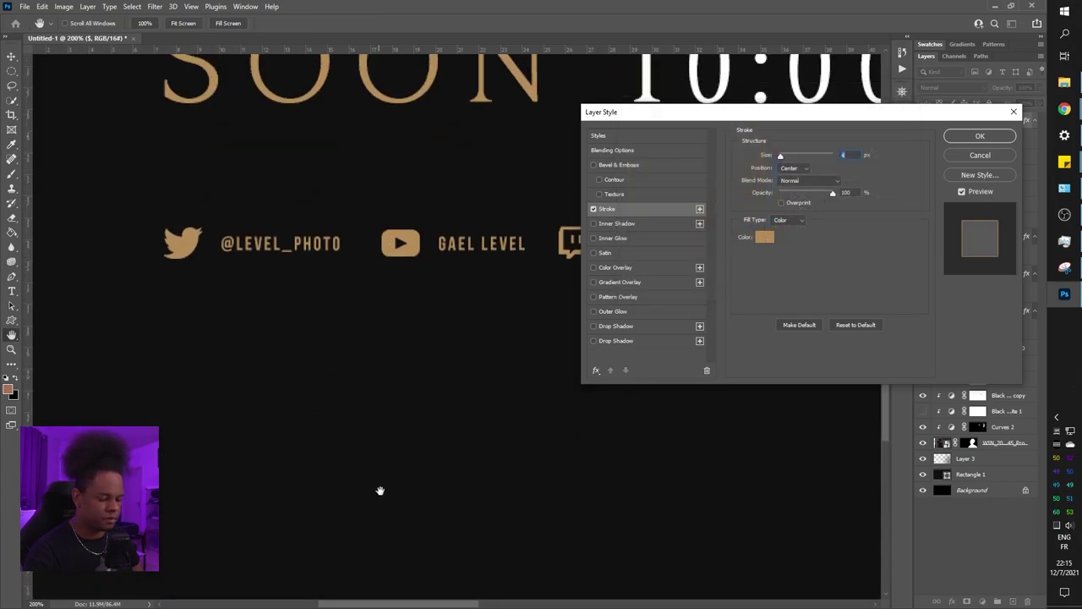
pyautogui.moveTo(378, 490)
pyautogui.mouseDown()
pyautogui.moveTo(379, 321)
pyautogui.moveTo(393, 295)
pyautogui.mouseUp()
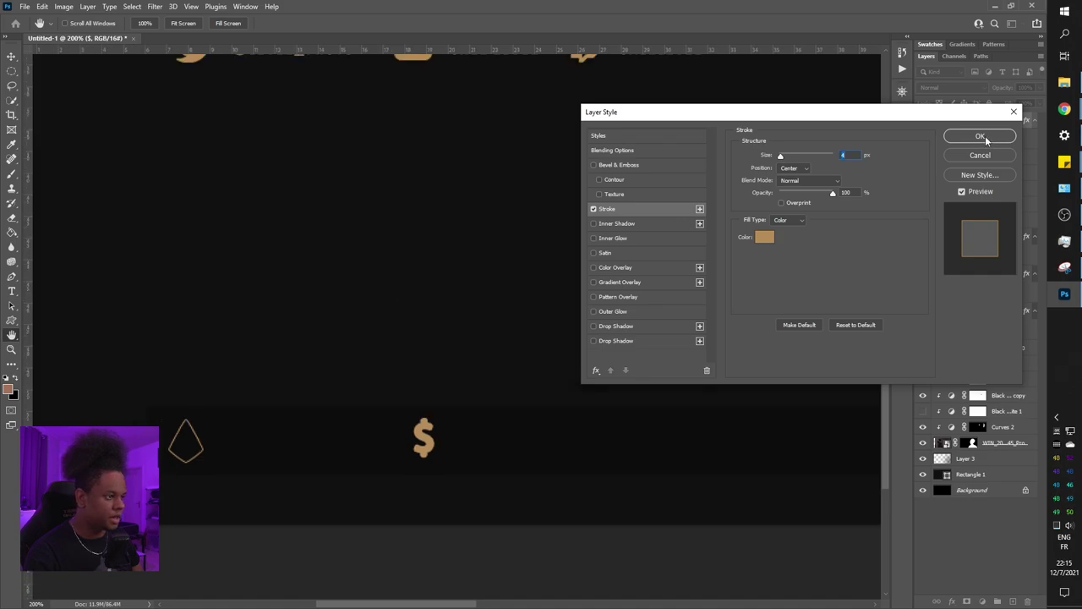
pyautogui.click(981, 136)
# Set the dollar sign's layer fill to 0% and thin its stroke to 1 px
pyautogui.click(1040, 104)
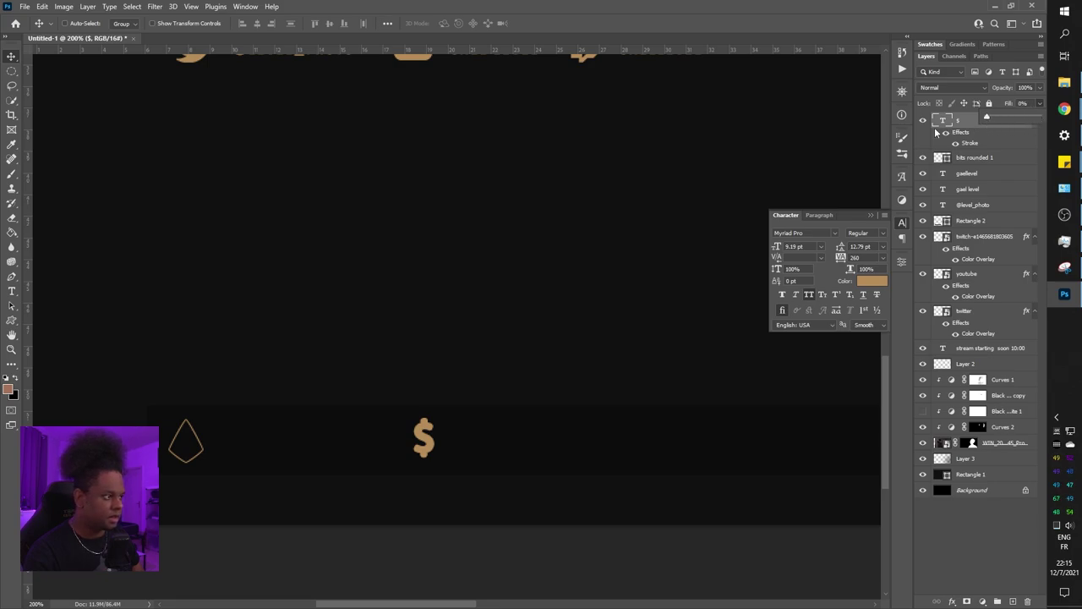
pyautogui.click(971, 144)
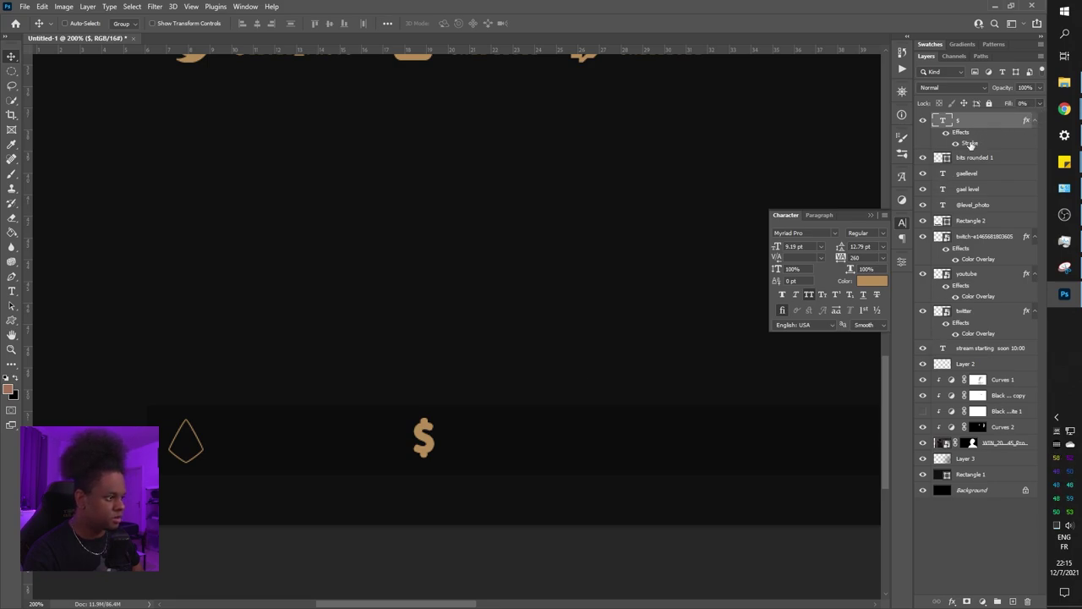
pyautogui.doubleClick(971, 144)
pyautogui.press('Down')
pyautogui.press('Down')
pyautogui.press('Down')
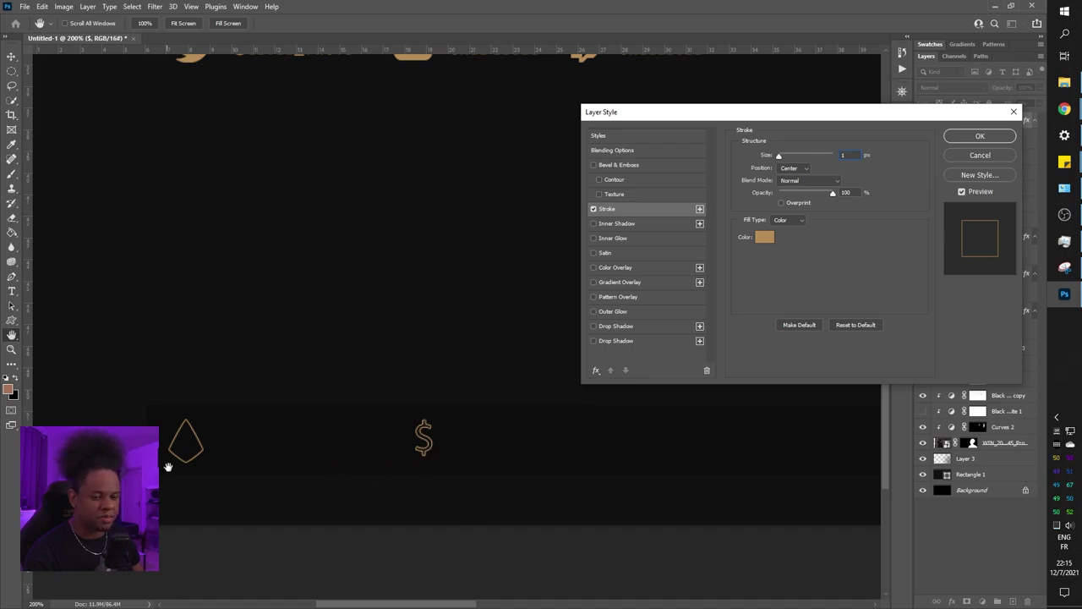
pyautogui.click(983, 137)
# Move and slightly resize the dollar sign so it sits level with the diamond icon
pyautogui.moveTo(429, 445); pyautogui.dragTo(218, 415)
pyautogui.hotkey('ctrl', 't')
pyautogui.press('Return')
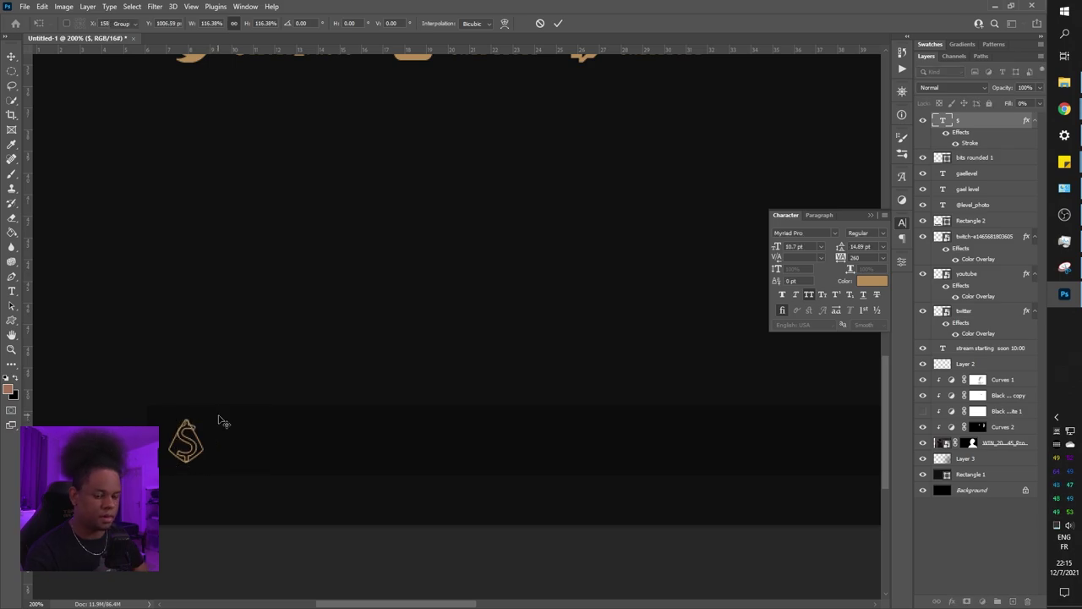
pyautogui.moveTo(186, 448); pyautogui.dragTo(463, 488)
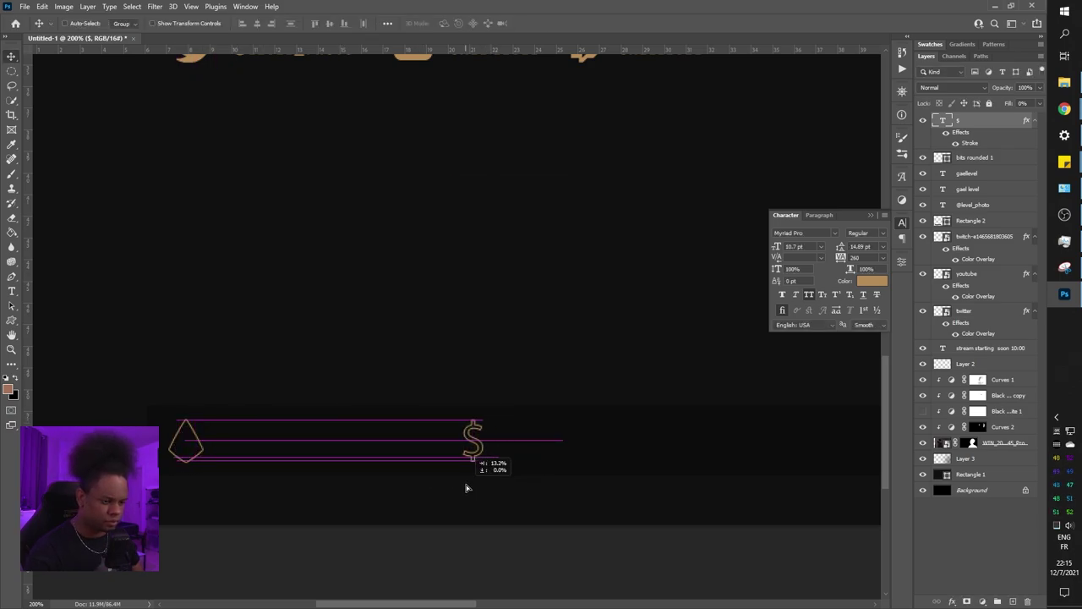
pyautogui.hotkey('ctrl', '-')
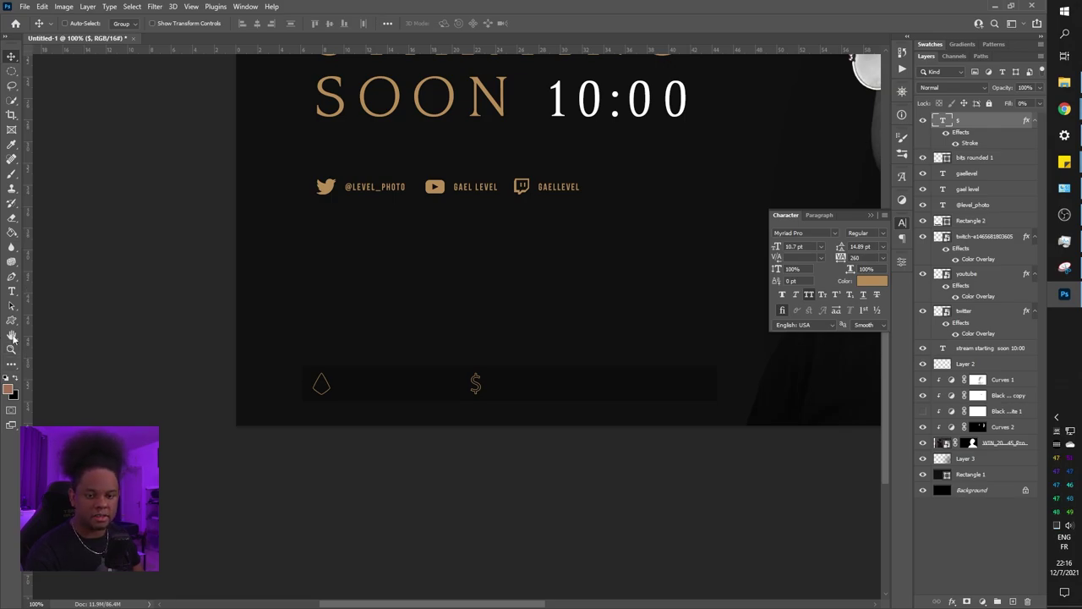
# Draw a small star custom shape in the bottom strip with no fill, leaving a gold outline
pyautogui.click(12, 319)
pyautogui.click(454, 23)
pyautogui.scroll(1, 503, 78)
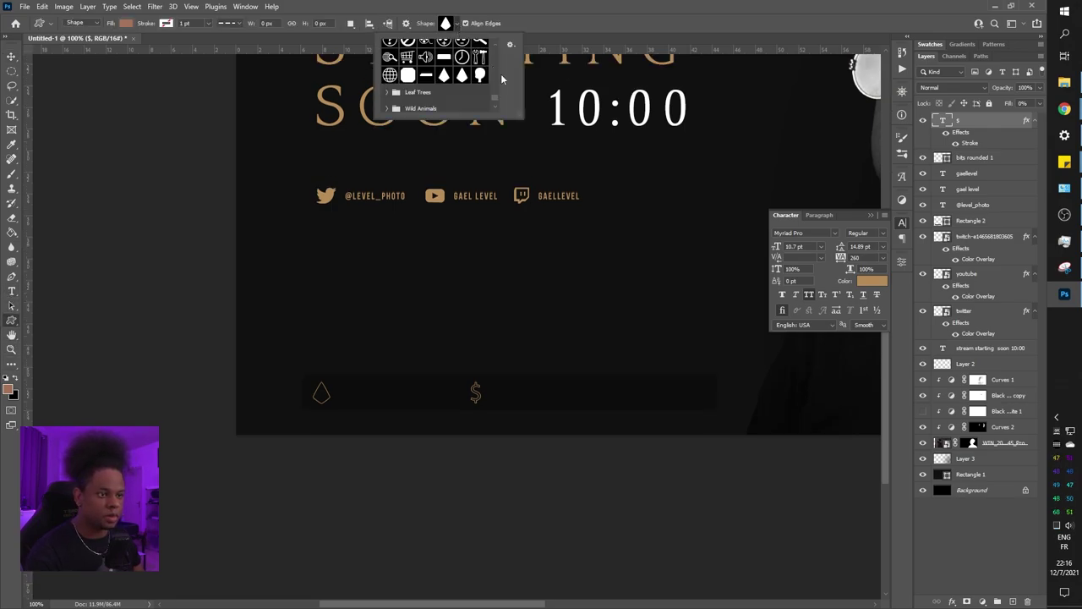
pyautogui.scroll(3, 501, 79)
pyautogui.click(408, 84)
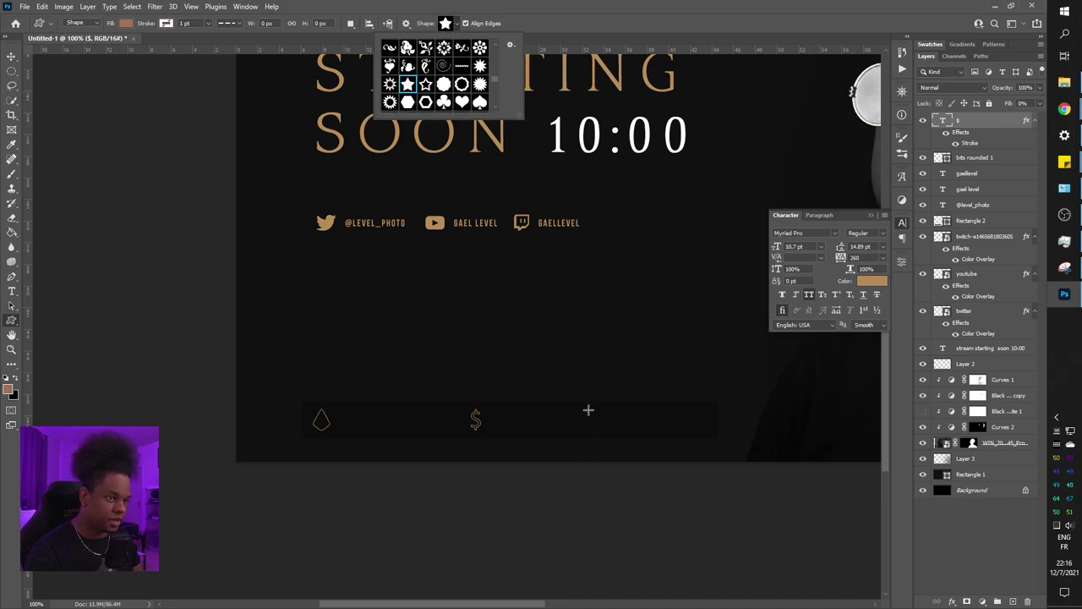
pyautogui.moveTo(587, 410)
pyautogui.mouseDown()
pyautogui.moveTo(612, 437)
pyautogui.moveTo(603, 434)
pyautogui.mouseUp()
pyautogui.click(780, 370)
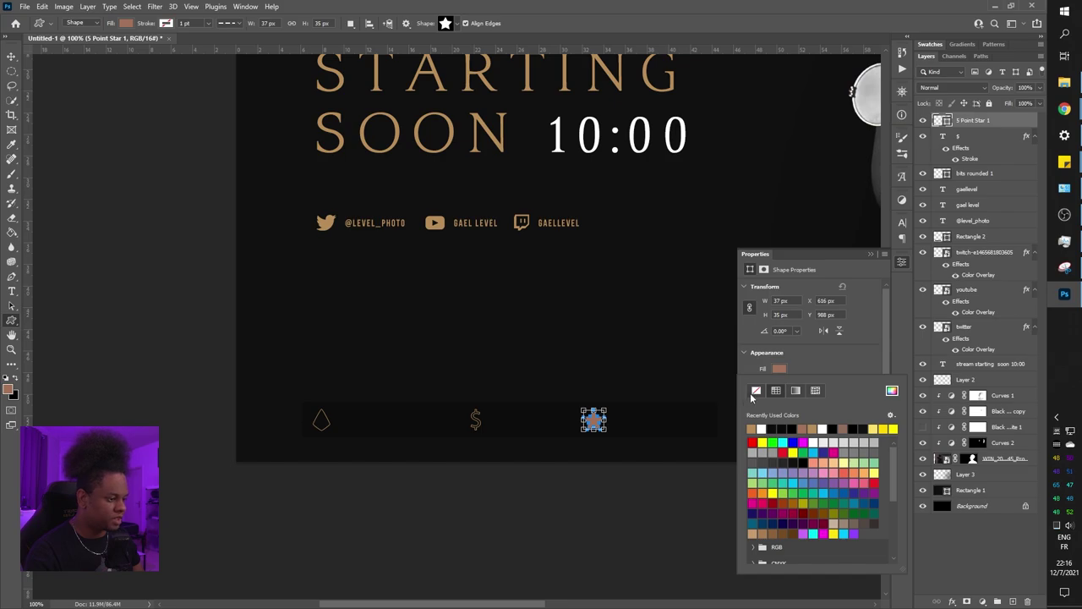
pyautogui.click(756, 390)
pyautogui.press('Return')
pyautogui.hotkey('ctrl', '+')
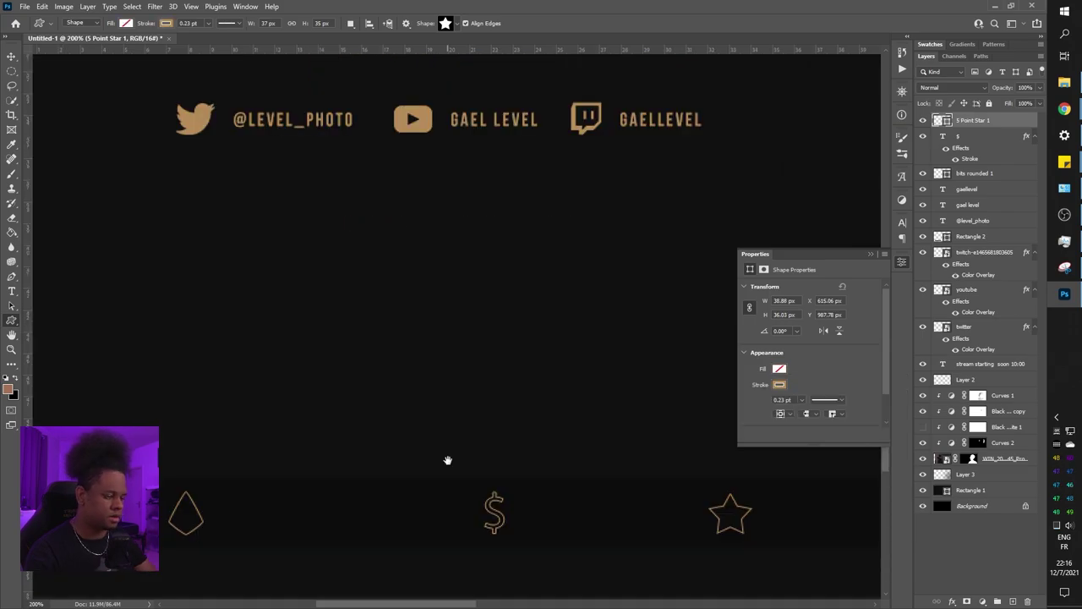
# Move the outline star over the dollar sign and scale both together to 73%
pyautogui.press('v')
pyautogui.moveTo(736, 521); pyautogui.dragTo(208, 502)
pyautogui.keyDown('shift'); pyautogui.click(972, 141); pyautogui.keyUp('shift')
pyautogui.hotkey('ctrl', 't')
pyautogui.press('Return')
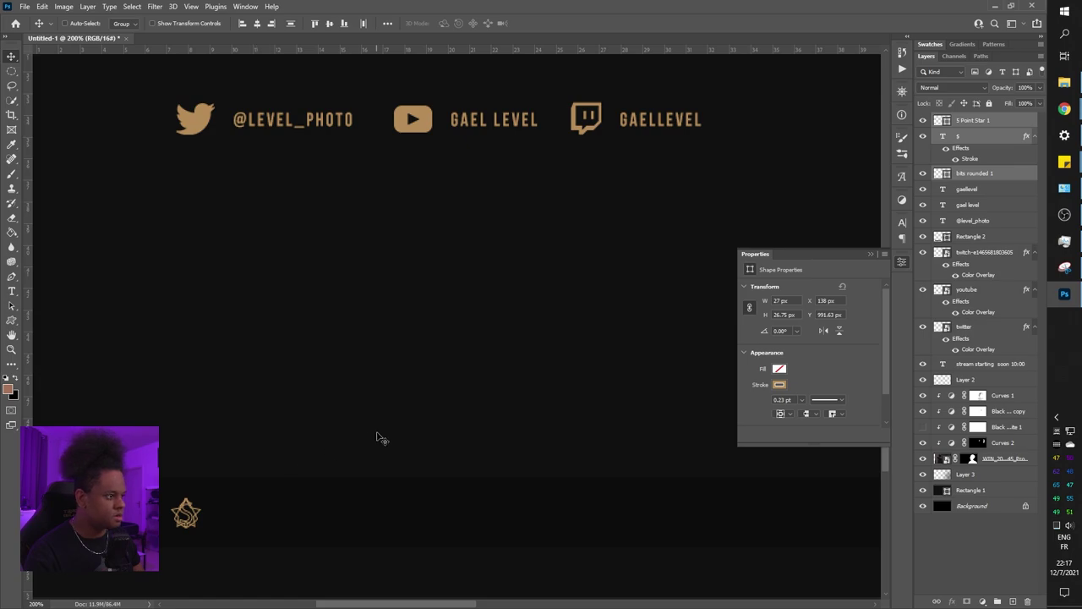
# Move the 5 Point Star 1 to the middle of the bottom bar and the '$' further right
pyautogui.hotkey('ctrl', '-')
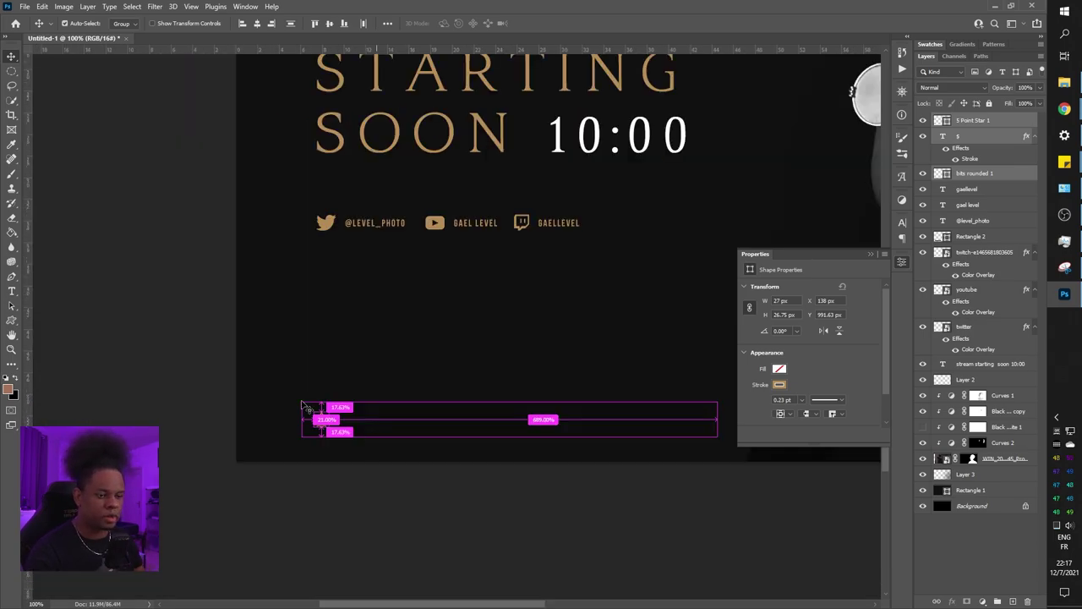
pyautogui.click(972, 136)
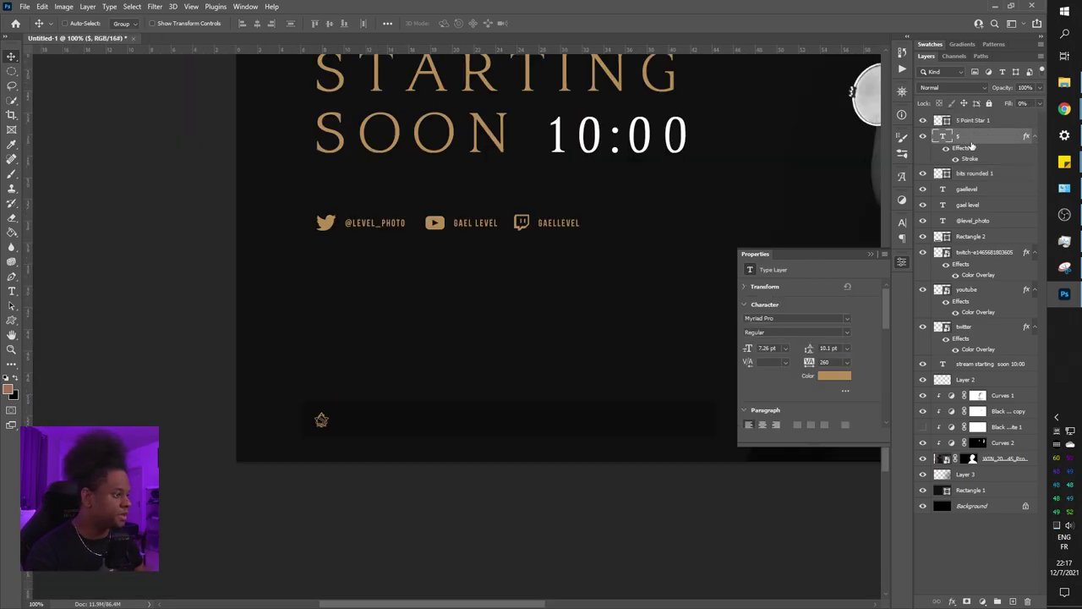
pyautogui.click(981, 175)
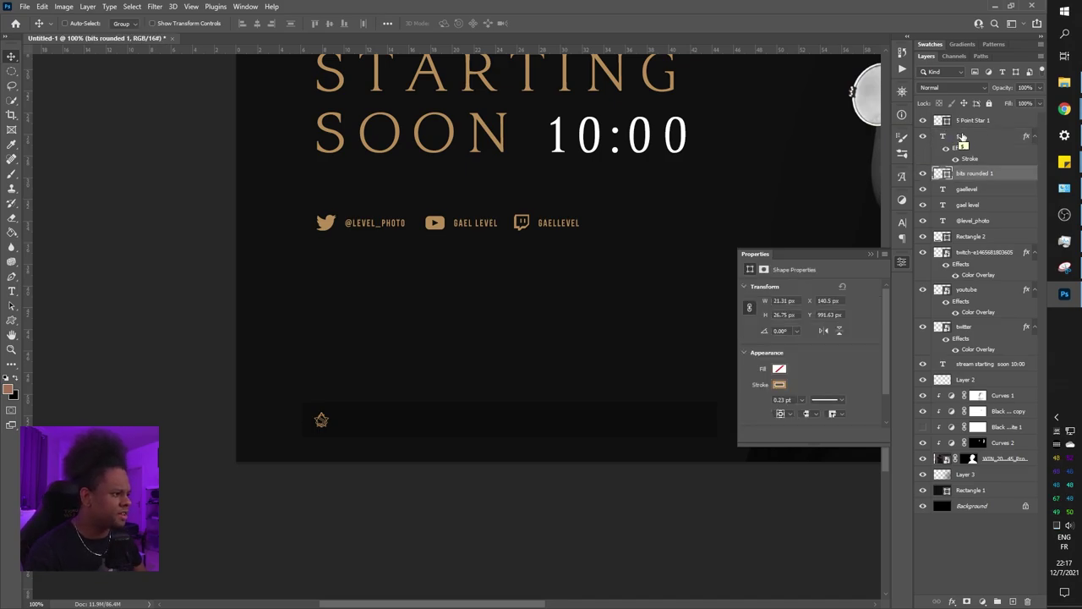
pyautogui.keyDown('ctrl'); pyautogui.click(373, 429); pyautogui.keyUp('ctrl')
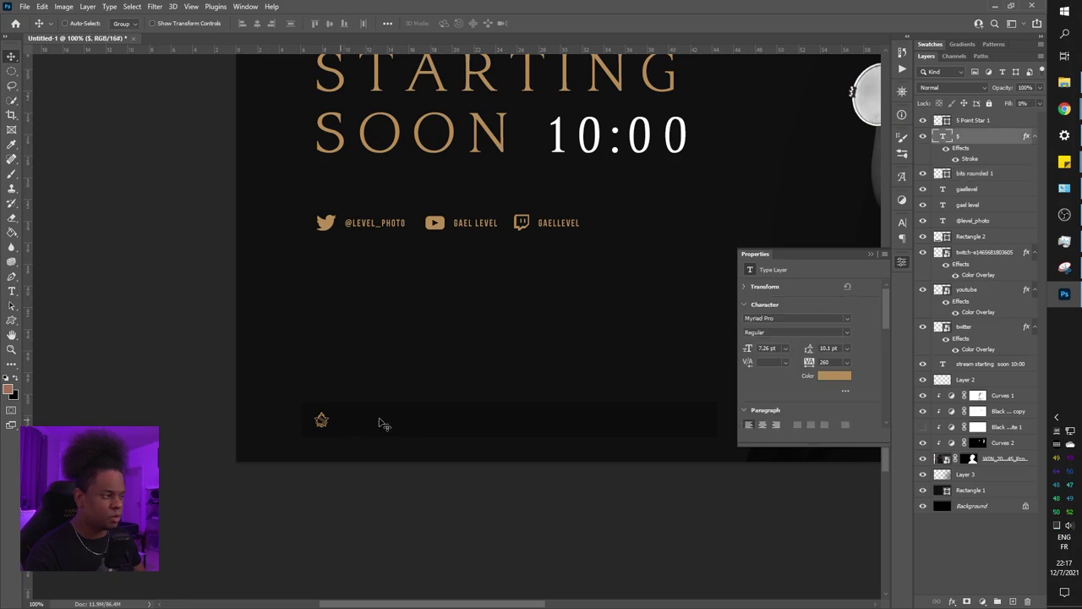
pyautogui.click(972, 121)
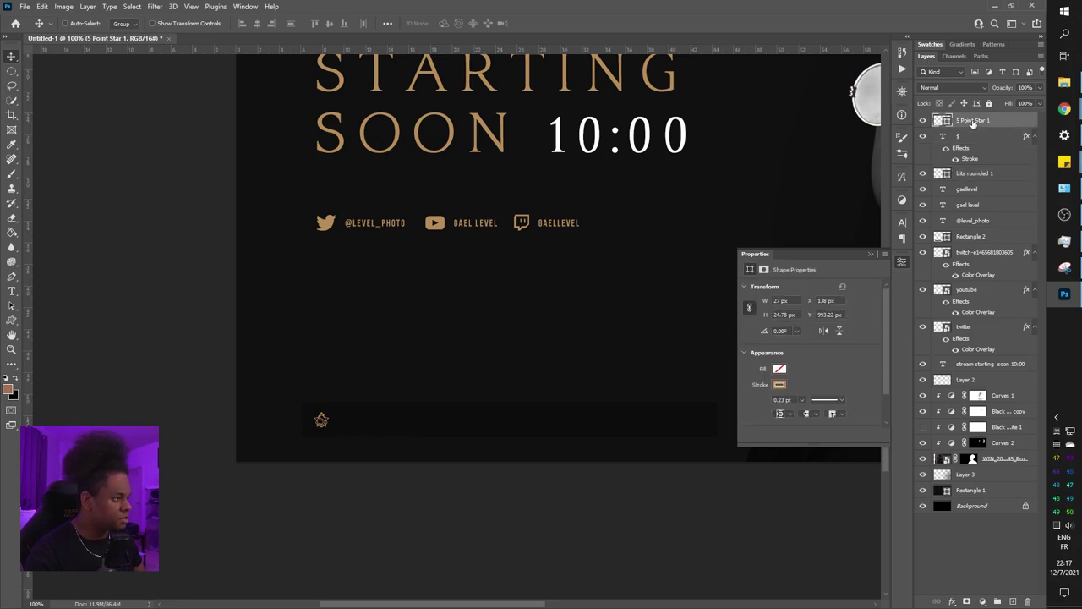
pyautogui.moveTo(340, 431); pyautogui.dragTo(488, 431)
pyautogui.keyDown('ctrl'); pyautogui.click(357, 435); pyautogui.keyUp('ctrl')
pyautogui.moveTo(357, 435); pyautogui.dragTo(627, 427)
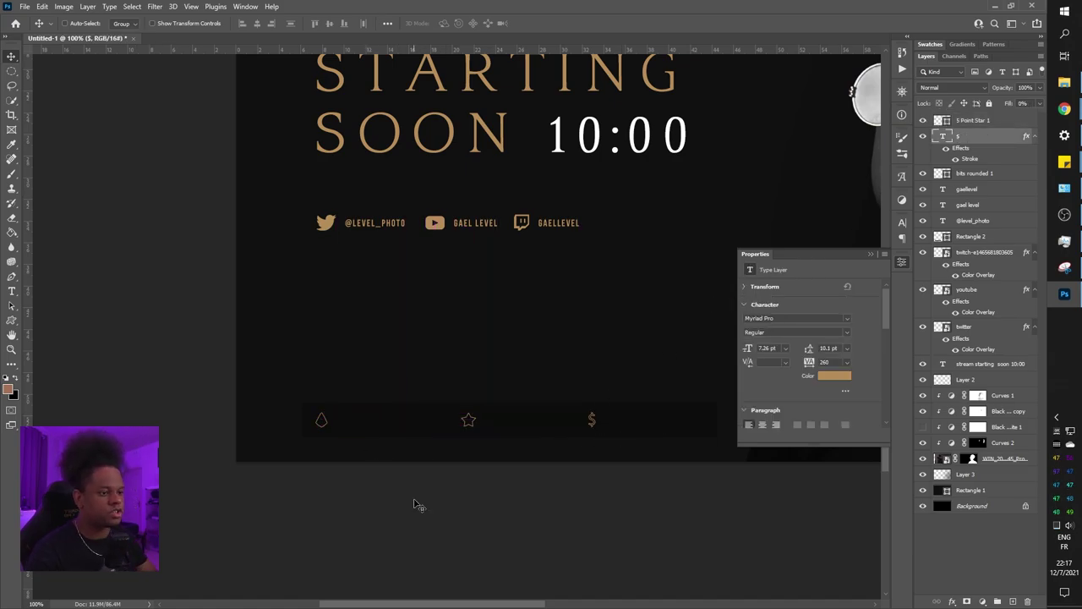
pyautogui.click(976, 122)
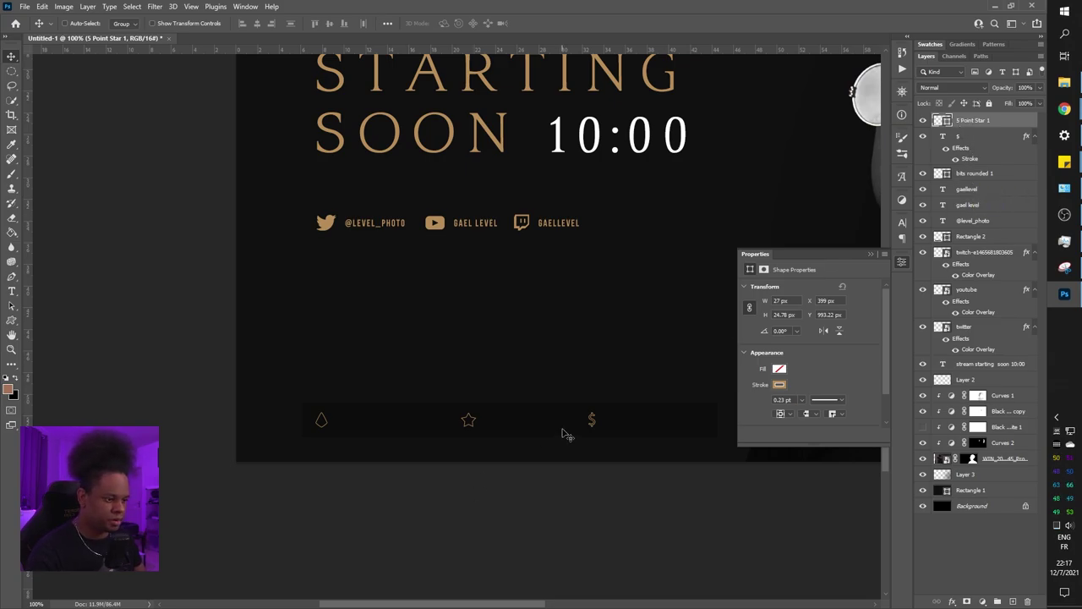
pyautogui.moveTo(566, 435); pyautogui.dragTo(565, 436)
# Measure the droplet-to-star gap with a rectangular marquee and place a vertical guide at that spacing
pyautogui.click(11, 75)
pyautogui.rightClick(11, 74)
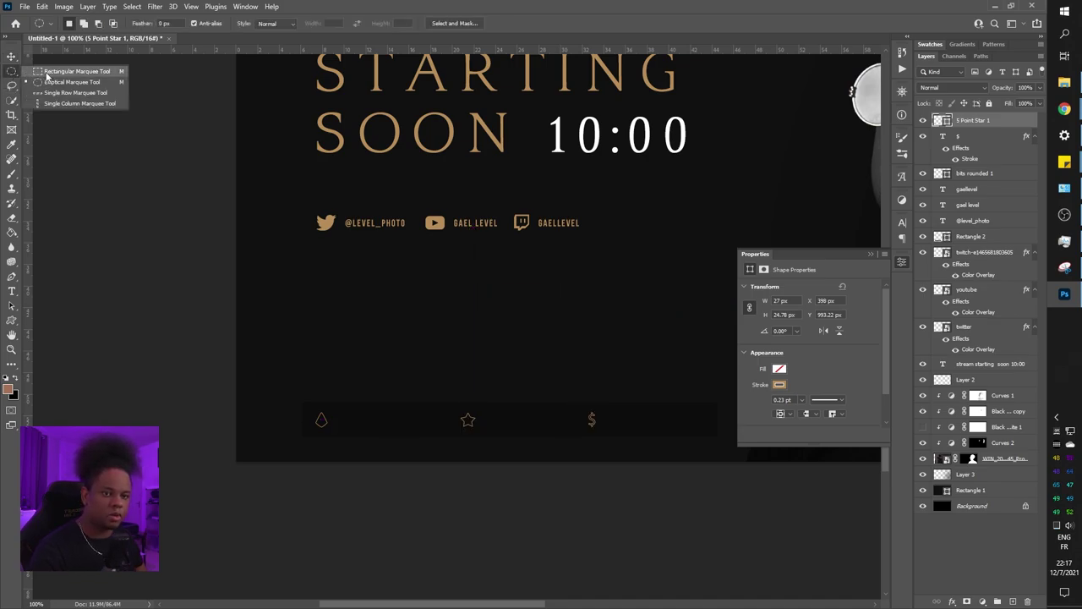
pyautogui.click(45, 74)
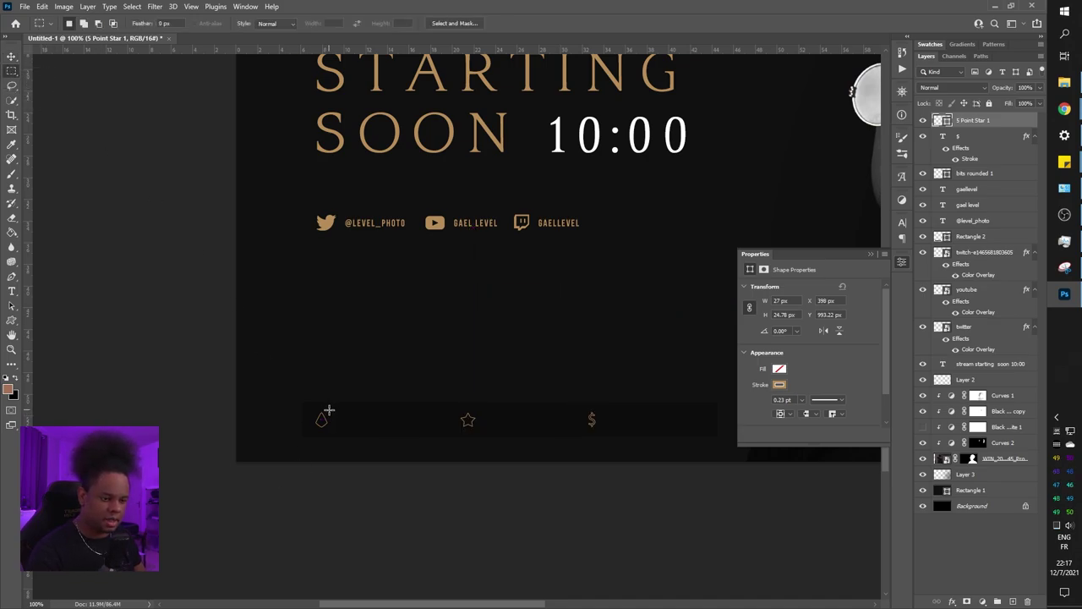
pyautogui.moveTo(327, 410); pyautogui.dragTo(552, 440)
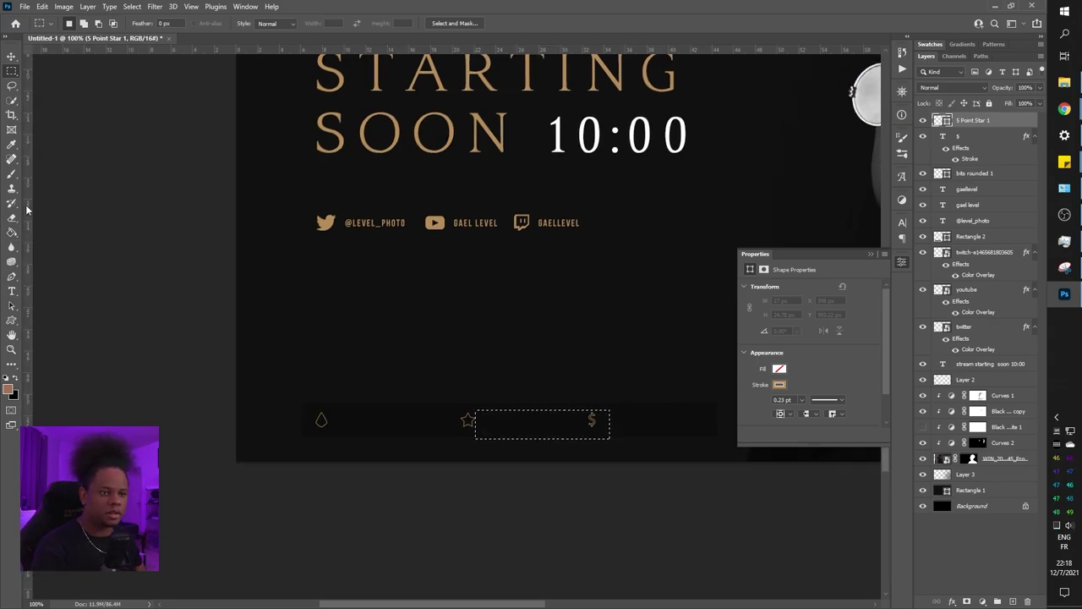
pyautogui.hotkey('ctrl', 'r')
pyautogui.hotkey('ctrl', 'r')
pyautogui.hotkey('ctrl', 'r')
pyautogui.hotkey('ctrl', 'r')
pyautogui.hotkey('ctrl', 'r')
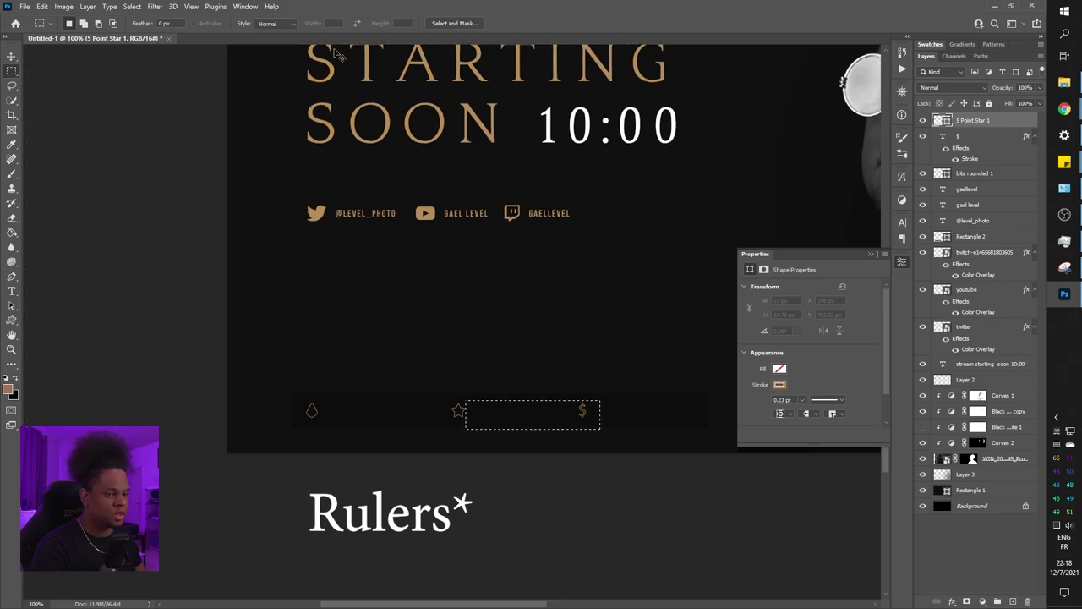
pyautogui.hotkey('ctrl', 'r')
pyautogui.moveTo(26, 263); pyautogui.dragTo(596, 293)
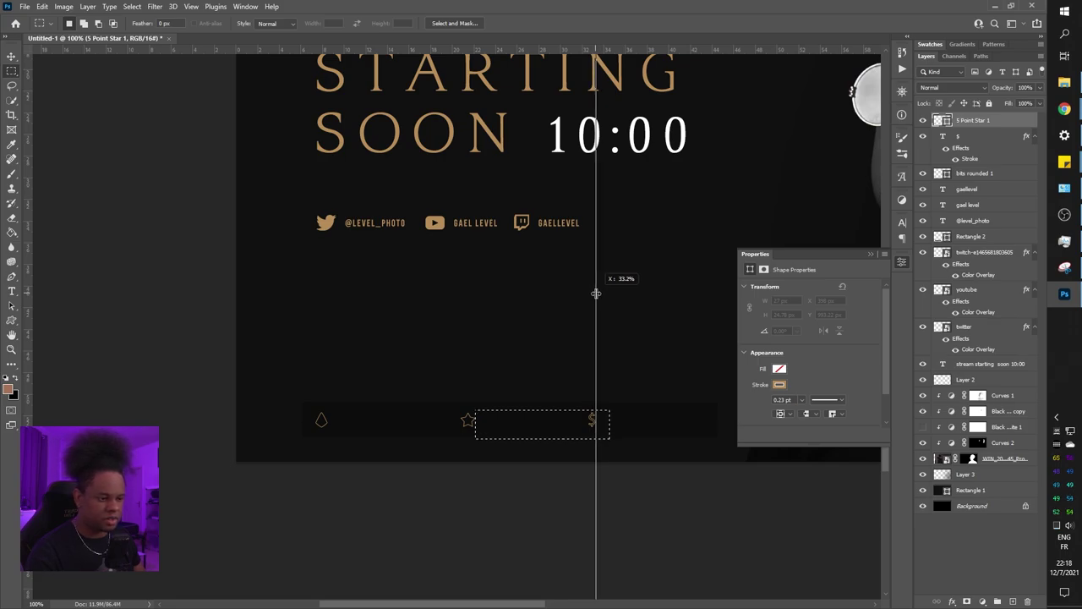
pyautogui.moveTo(597, 293); pyautogui.dragTo(610, 305)
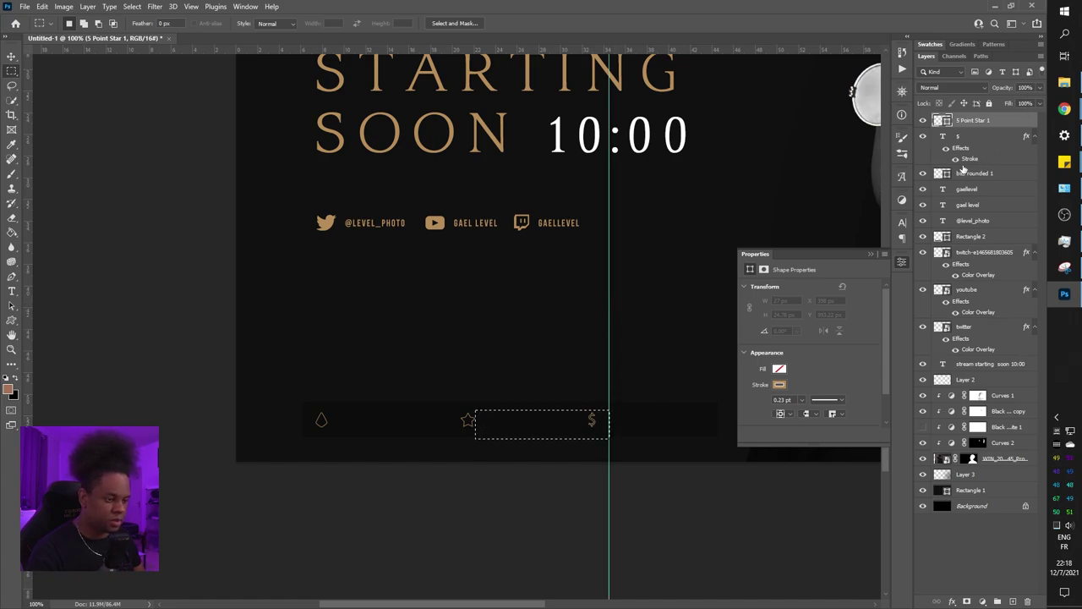
pyautogui.hotkey('ctrl', 'd')
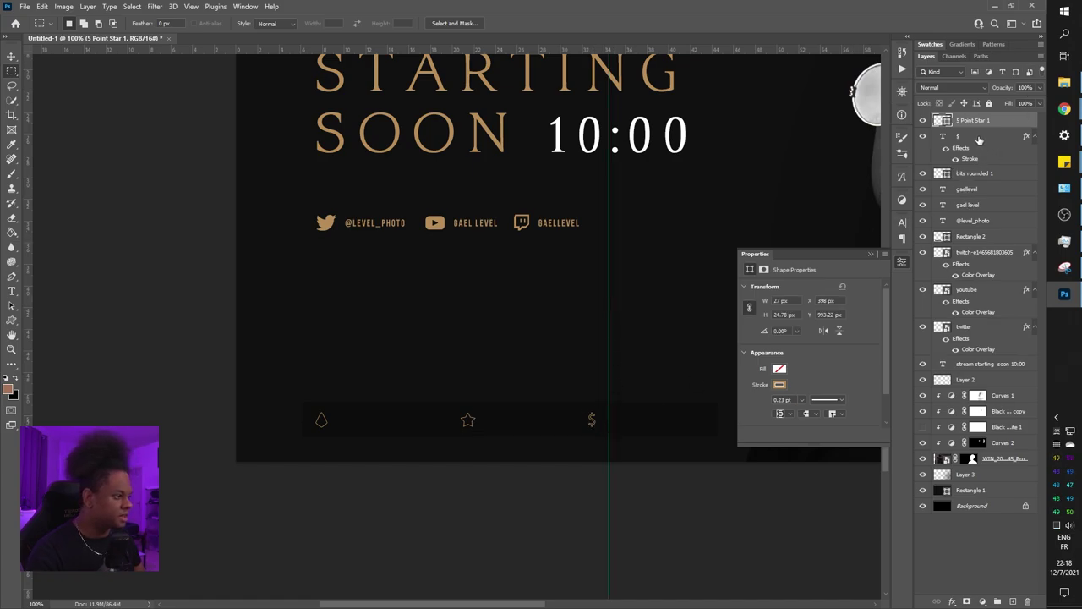
# Align the dollar sign layer onto the vertical guide
pyautogui.click(980, 139)
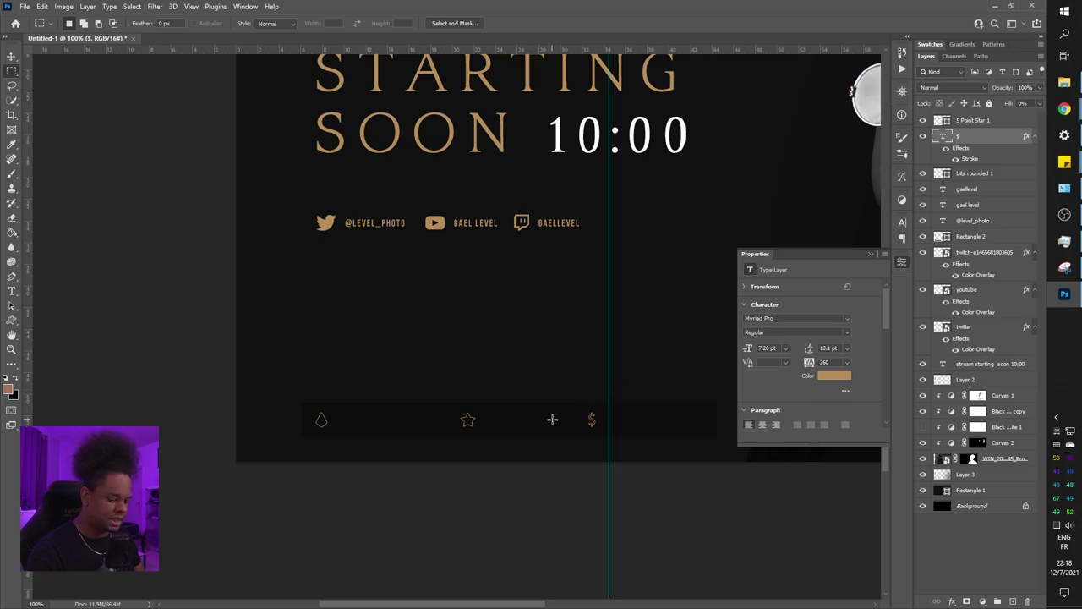
pyautogui.press('v')
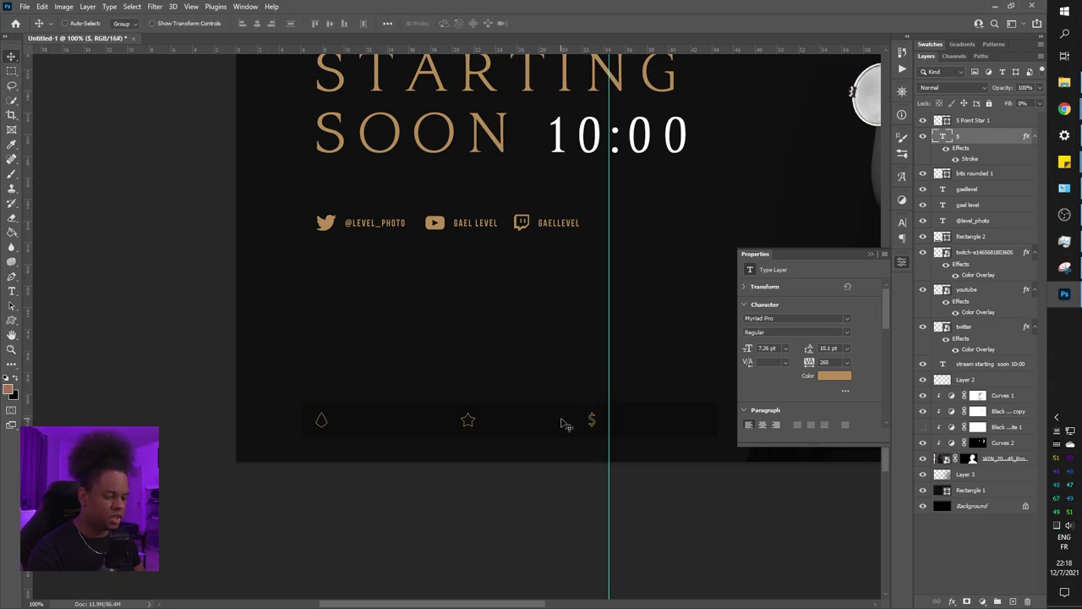
pyautogui.moveTo(566, 423); pyautogui.dragTo(580, 423)
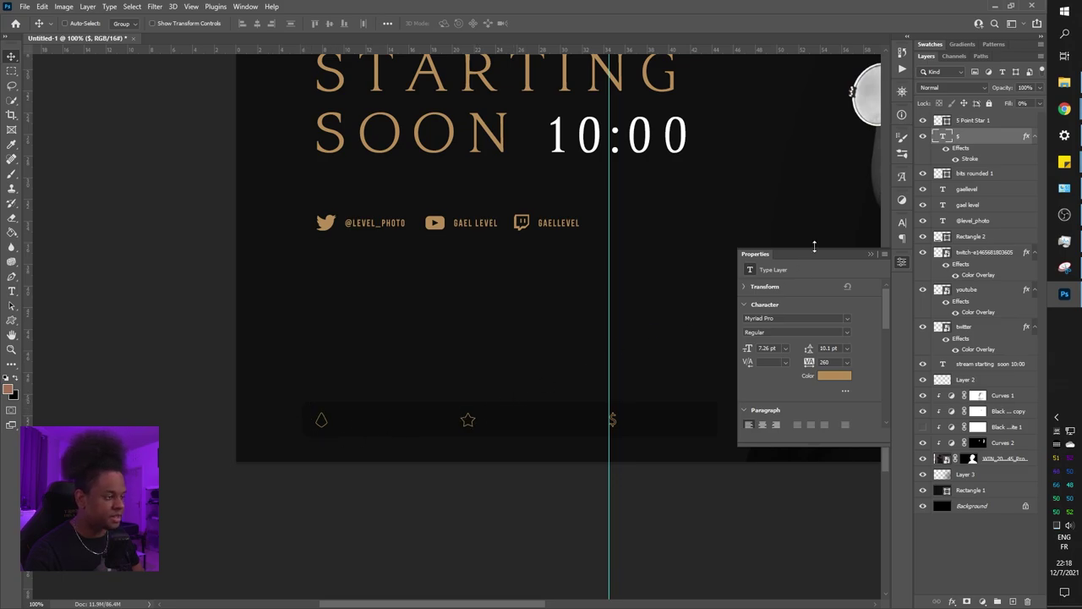
# Re-measure the icon spacing and move the guide that distance past the dollar sign
pyautogui.click(974, 123)
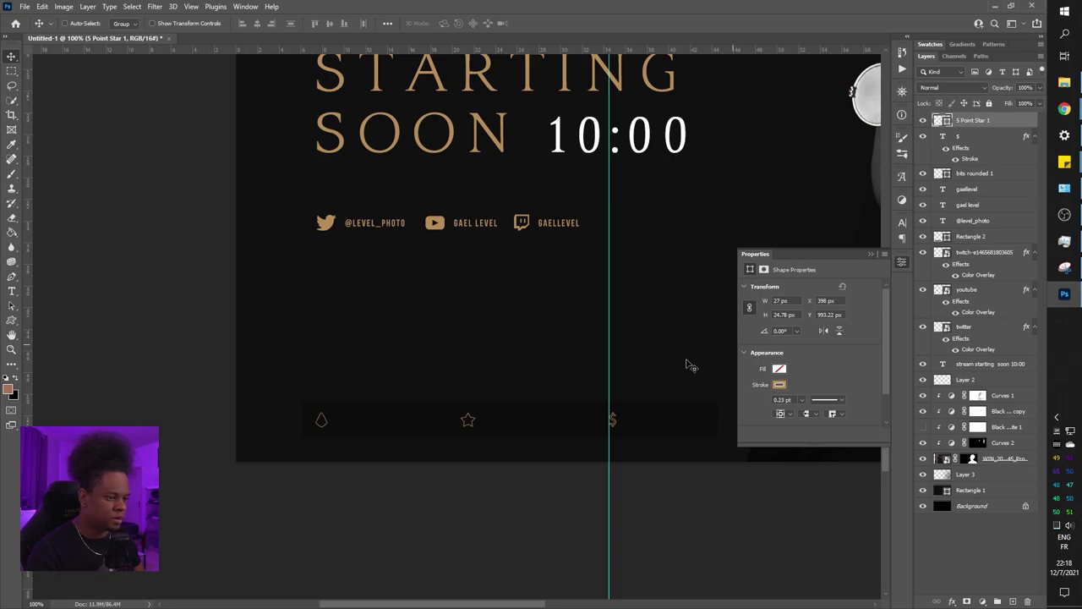
pyautogui.press('m')
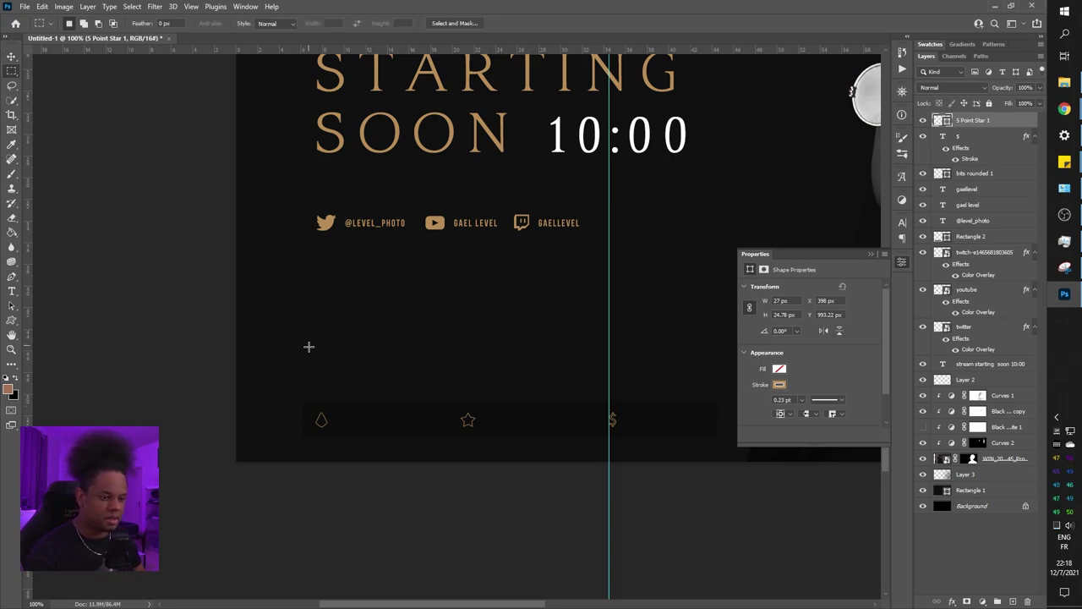
pyautogui.moveTo(326, 410); pyautogui.dragTo(461, 432)
pyautogui.moveTo(343, 434); pyautogui.dragTo(632, 432)
pyautogui.moveTo(592, 338); pyautogui.dragTo(459, 334)
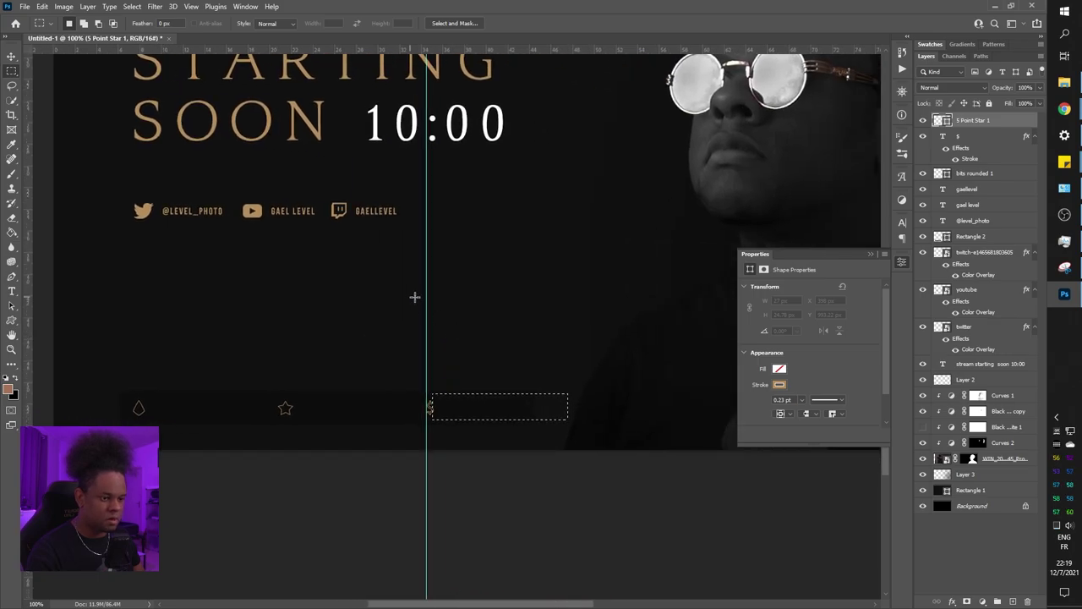
pyautogui.press('v')
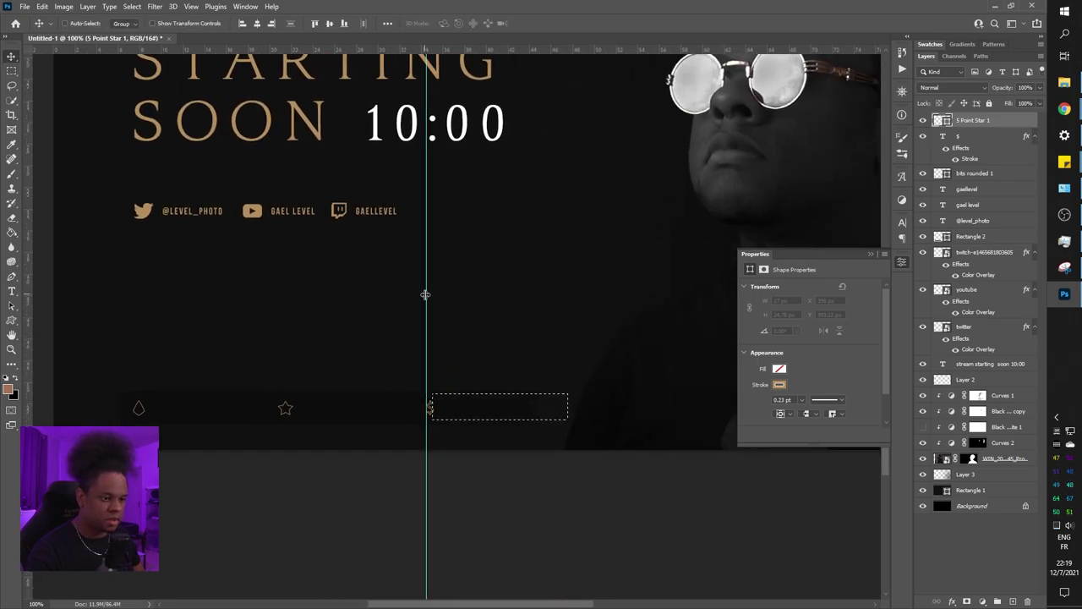
pyautogui.moveTo(426, 294); pyautogui.dragTo(579, 306)
pyautogui.hotkey('ctrl', 'd')
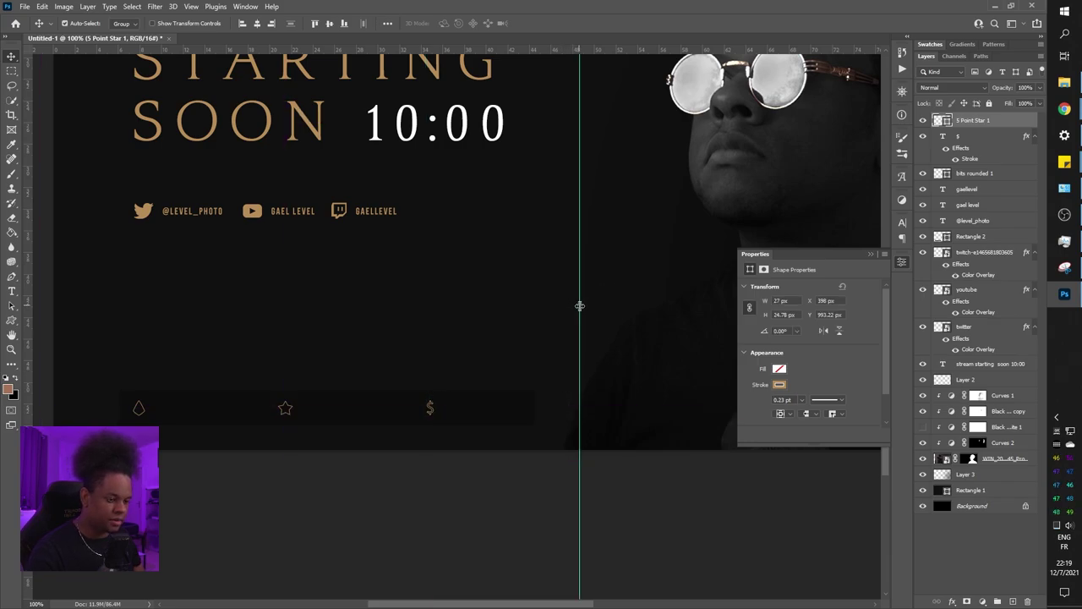
# Stretch the Rectangle 2 bar right to the guide and move it up beneath bits rounded 1
pyautogui.click(969, 237)
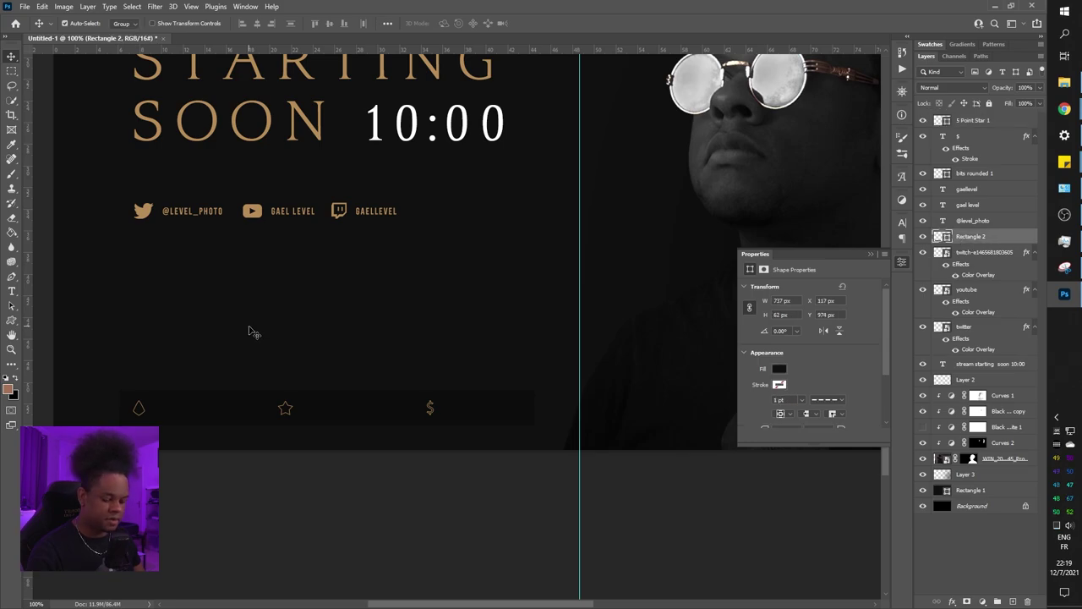
pyautogui.hotkey('ctrl', 't')
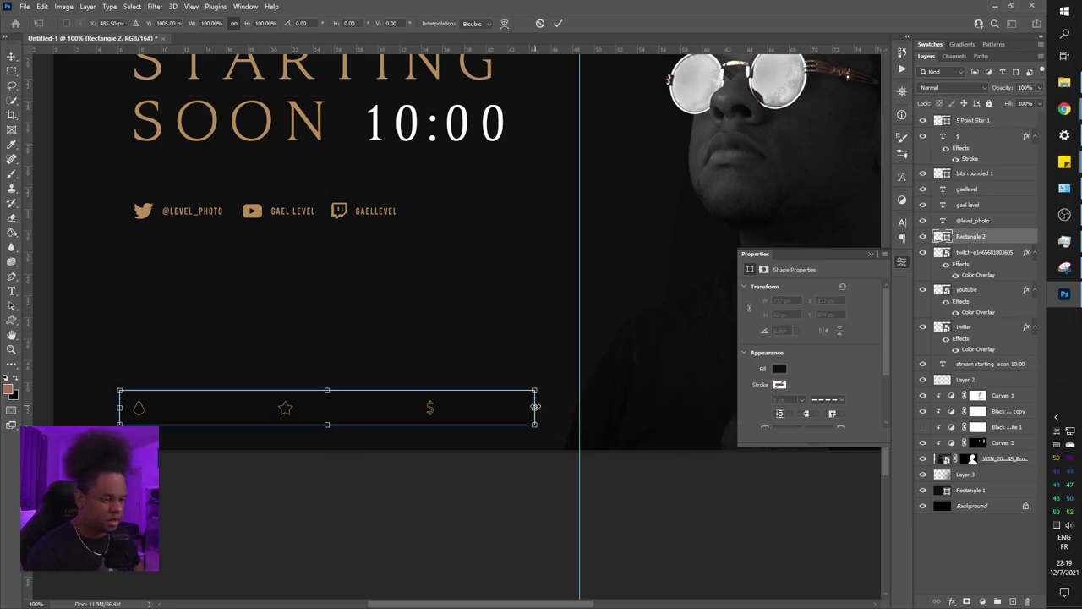
pyautogui.moveTo(536, 409); pyautogui.dragTo(578, 408)
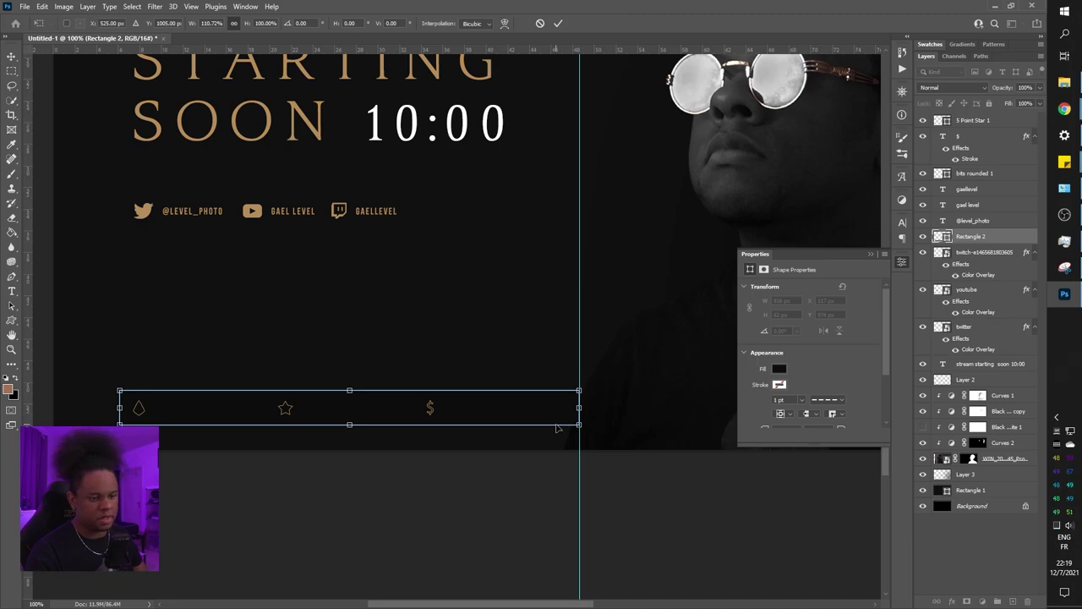
pyautogui.press('Return')
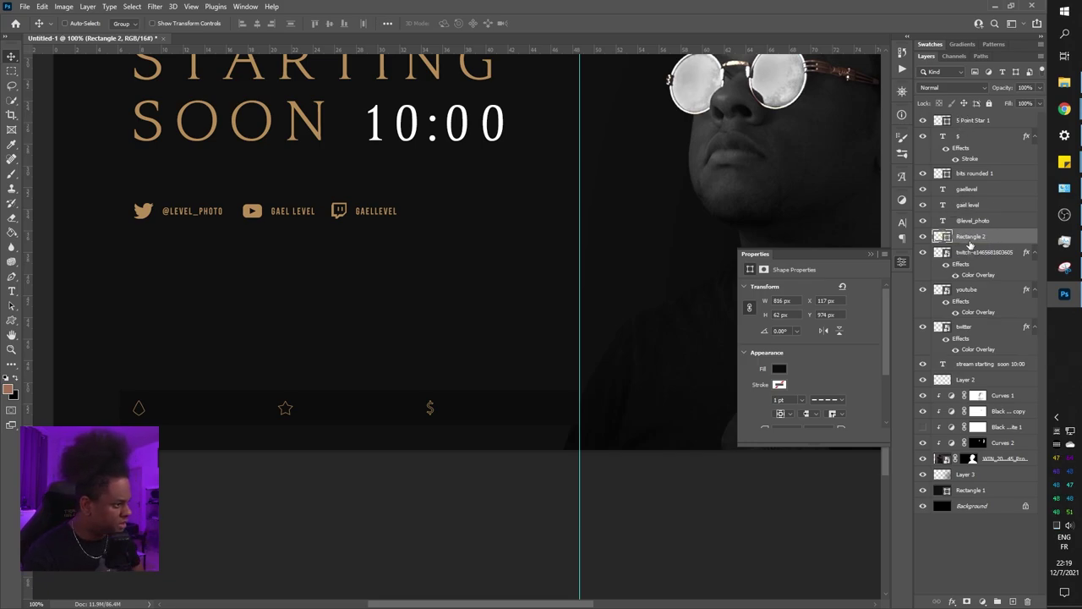
pyautogui.moveTo(971, 240); pyautogui.dragTo(971, 186)
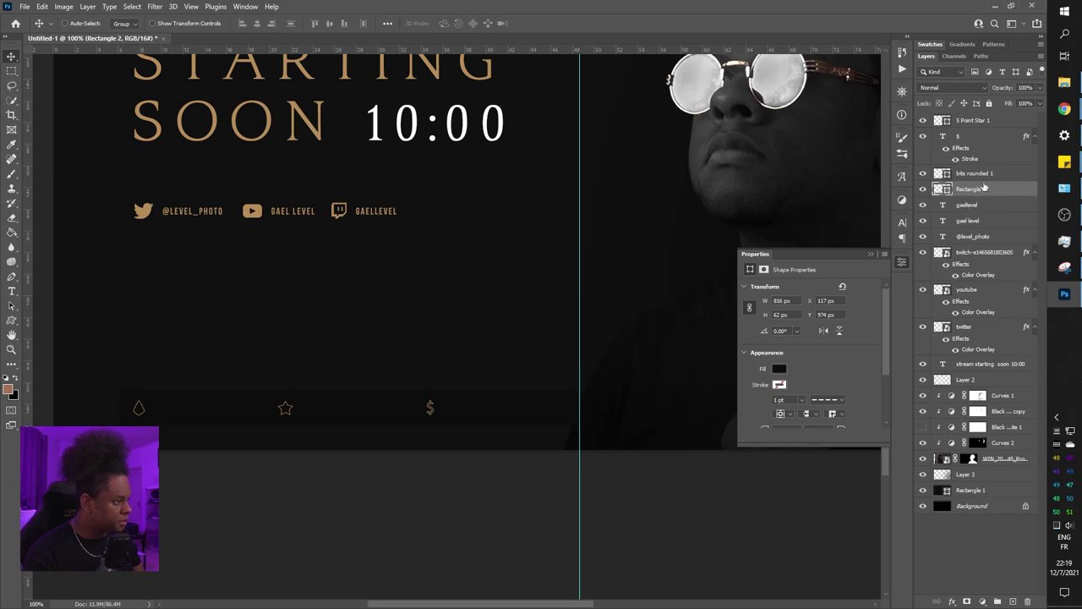
pyautogui.keyDown('shift'); pyautogui.click(978, 121); pyautogui.keyUp('shift')
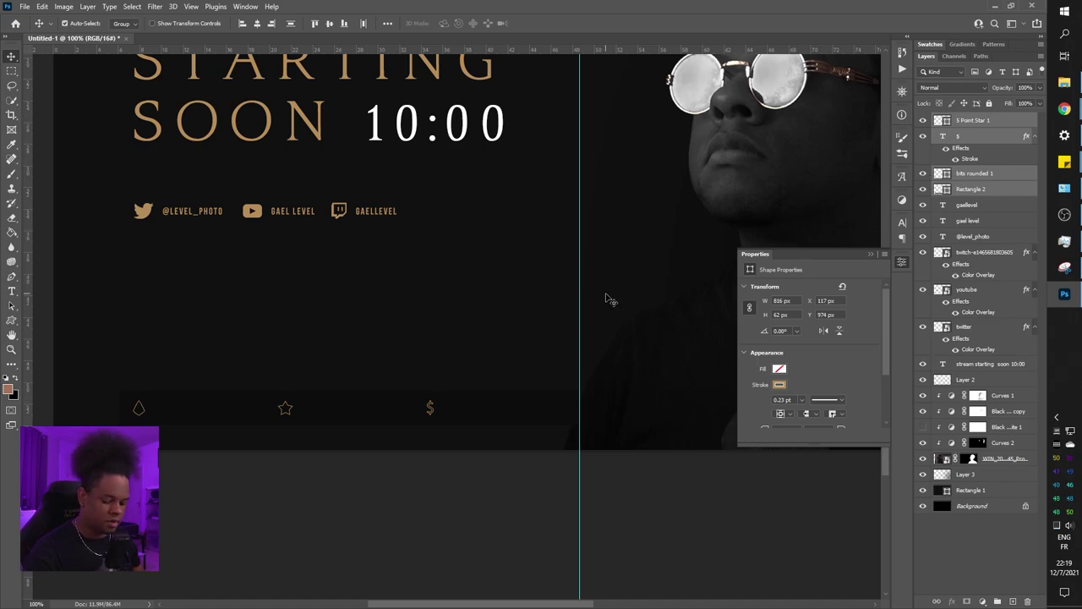
# Group the star, '$', bits rounded 1 and Rectangle 2 layers into Group 1 and check its visibility
pyautogui.press('ctrl')
pyautogui.hotkey('ctrl', 'g')
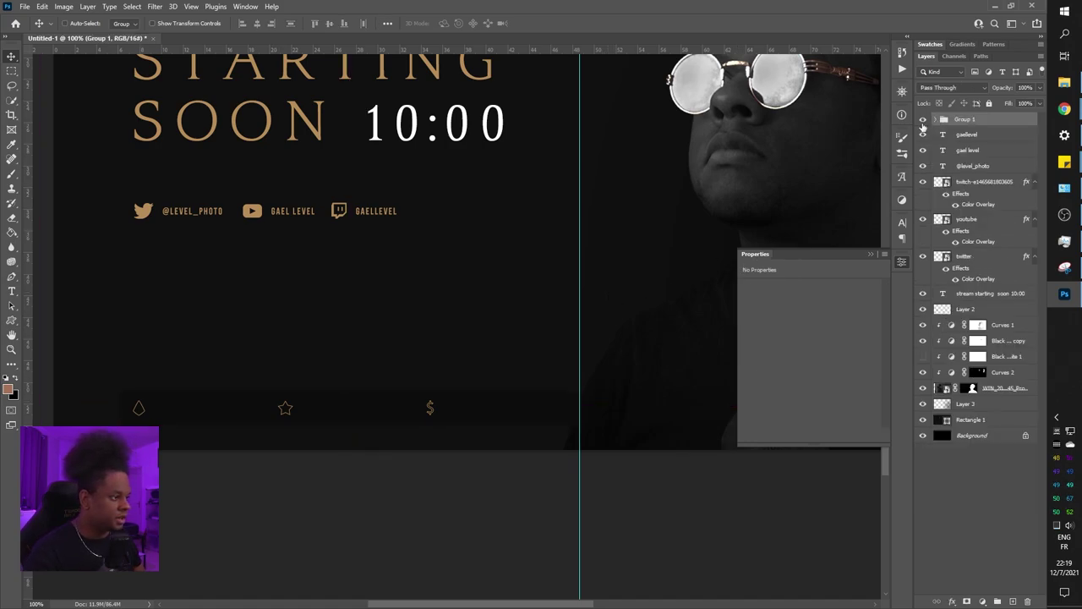
pyautogui.click(923, 119)
pyautogui.click(924, 119)
pyautogui.click(923, 120)
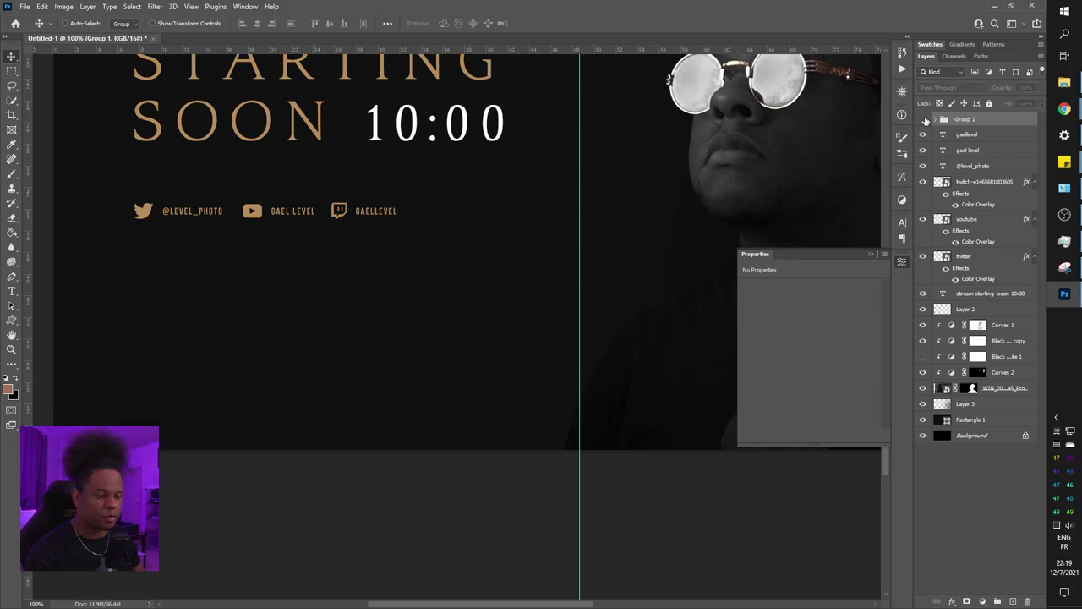
pyautogui.click(924, 120)
# Clear the vertical guide, close the Properties panel and expand Group 1
pyautogui.hotkey('ctrl', '-')
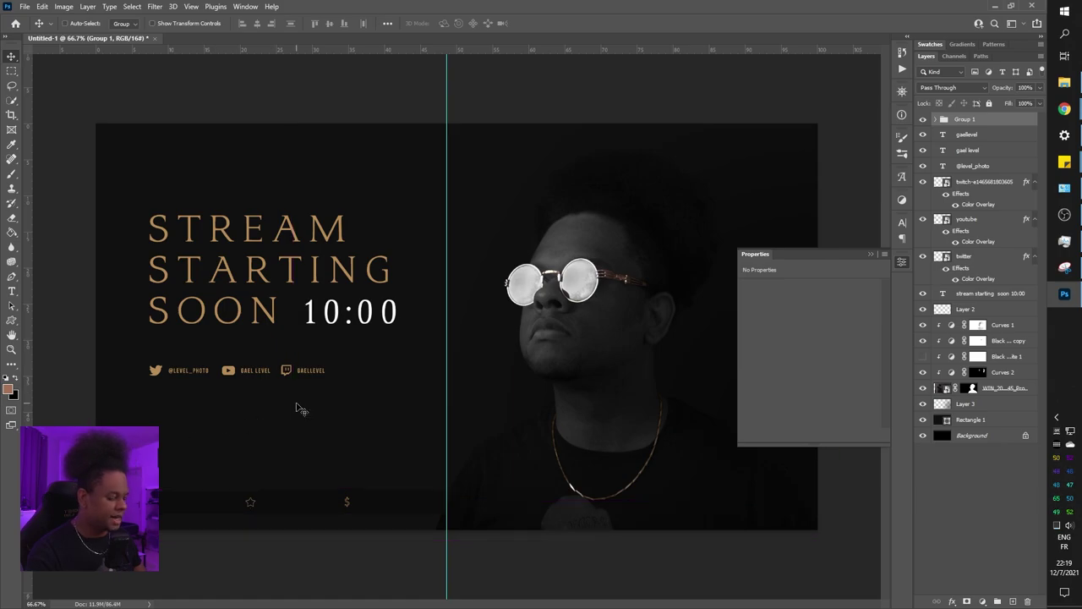
pyautogui.scroll(2, 296, 408)
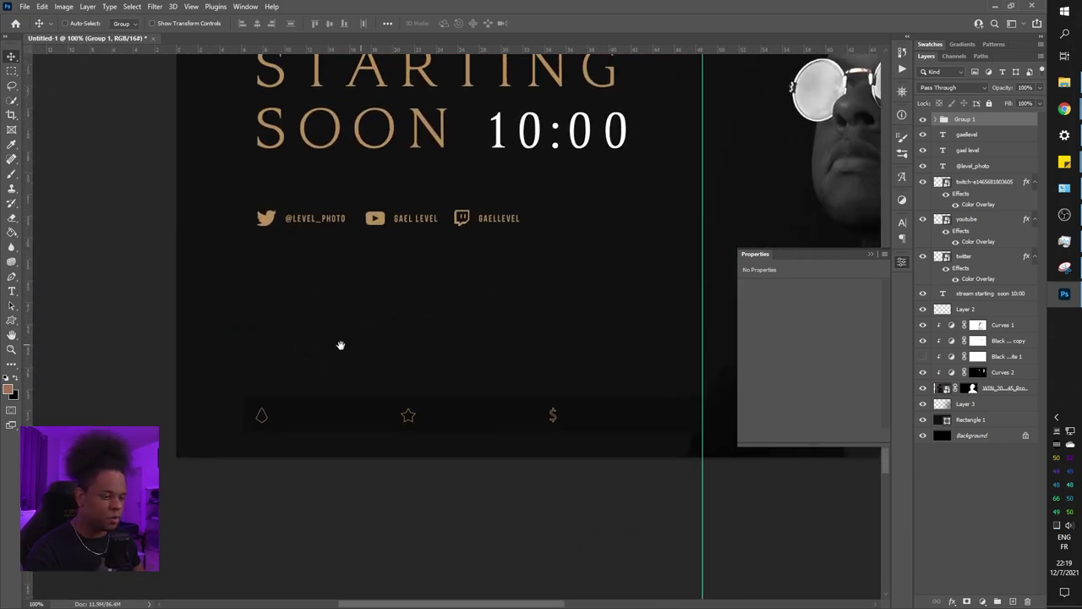
pyautogui.moveTo(341, 345); pyautogui.dragTo(300, 369)
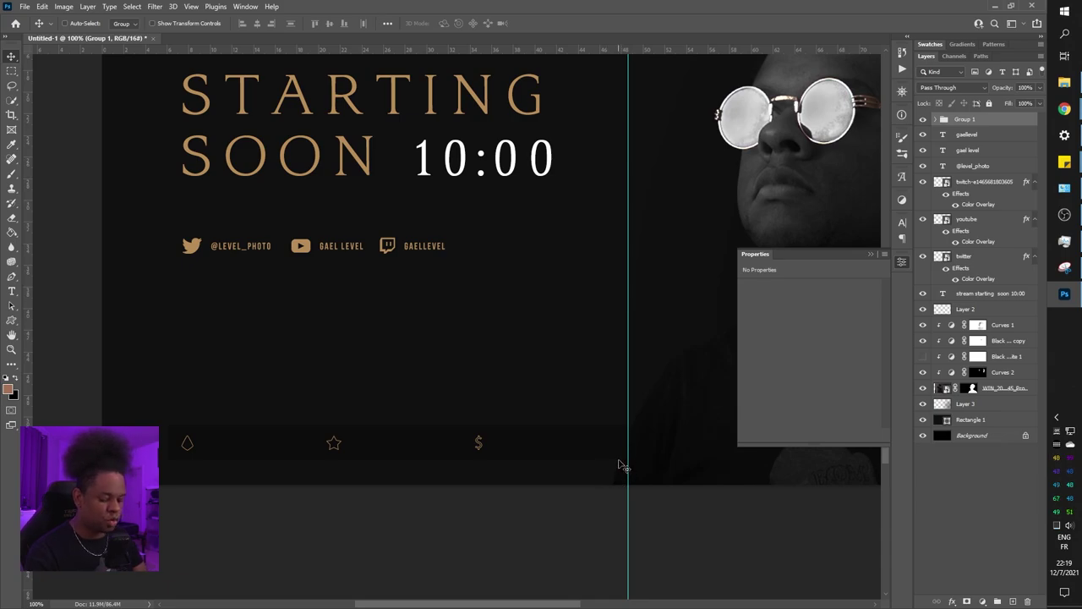
pyautogui.hotkey('ctrl', ';')
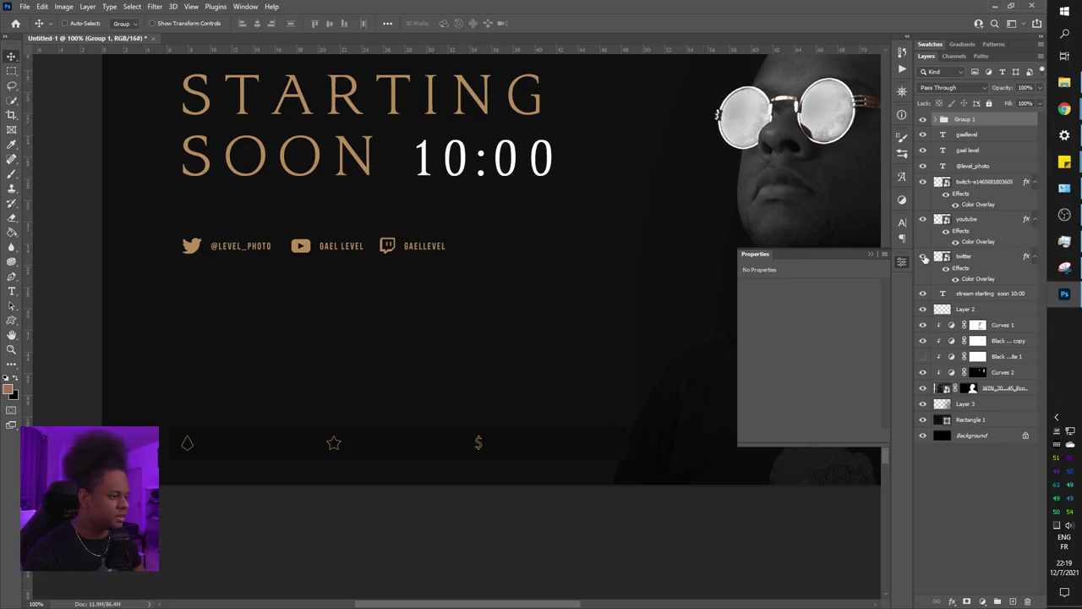
pyautogui.click(901, 261)
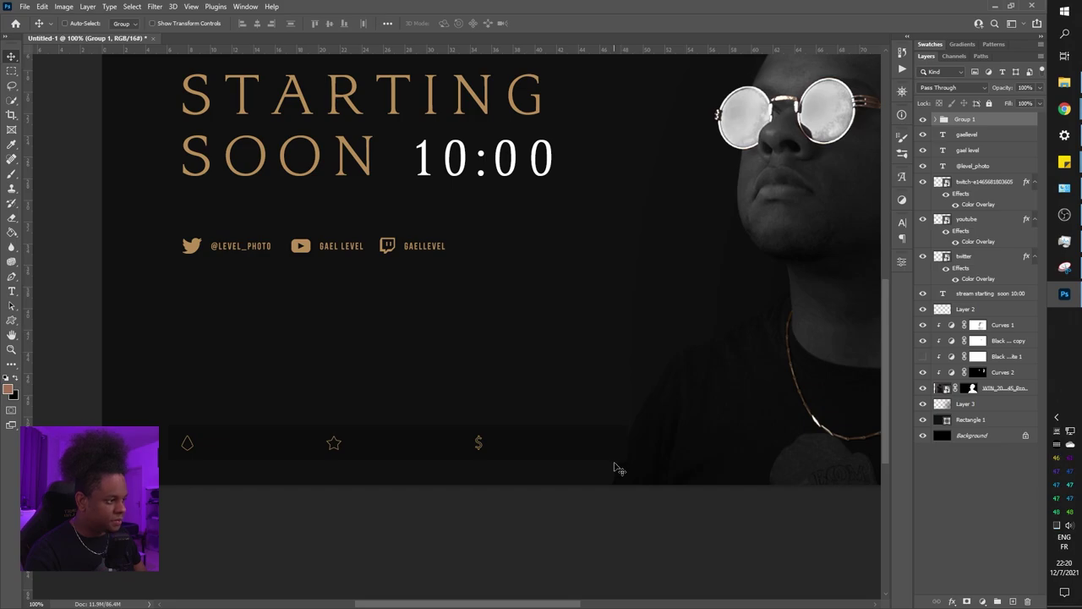
pyautogui.click(936, 119)
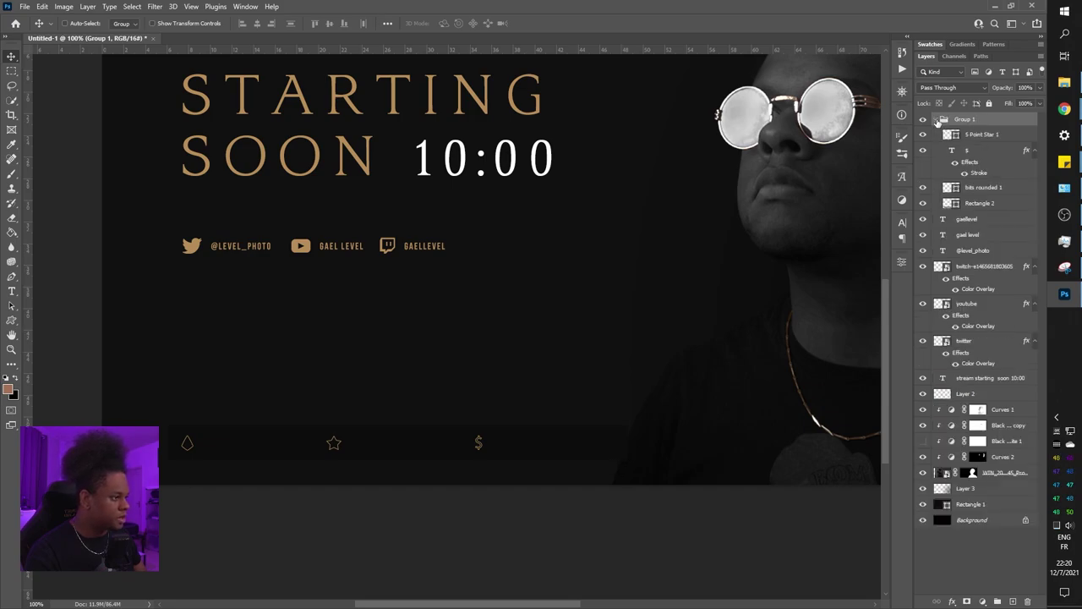
# Check the Rectangle 2 bar's colour and lower its fill to 22%
pyautogui.click(985, 204)
pyautogui.doubleClick(947, 205)
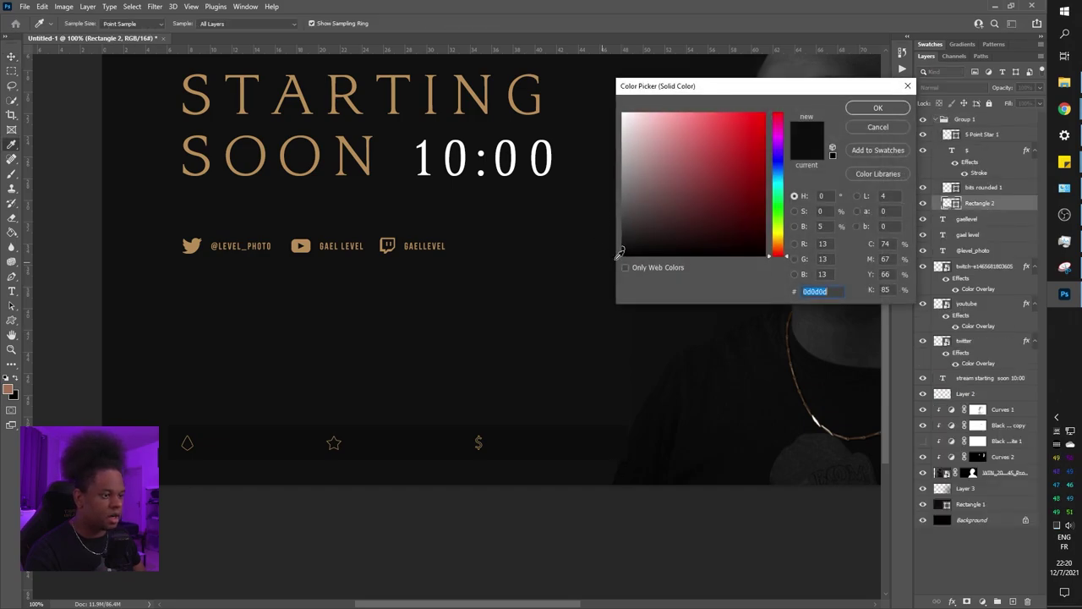
pyautogui.click(860, 112)
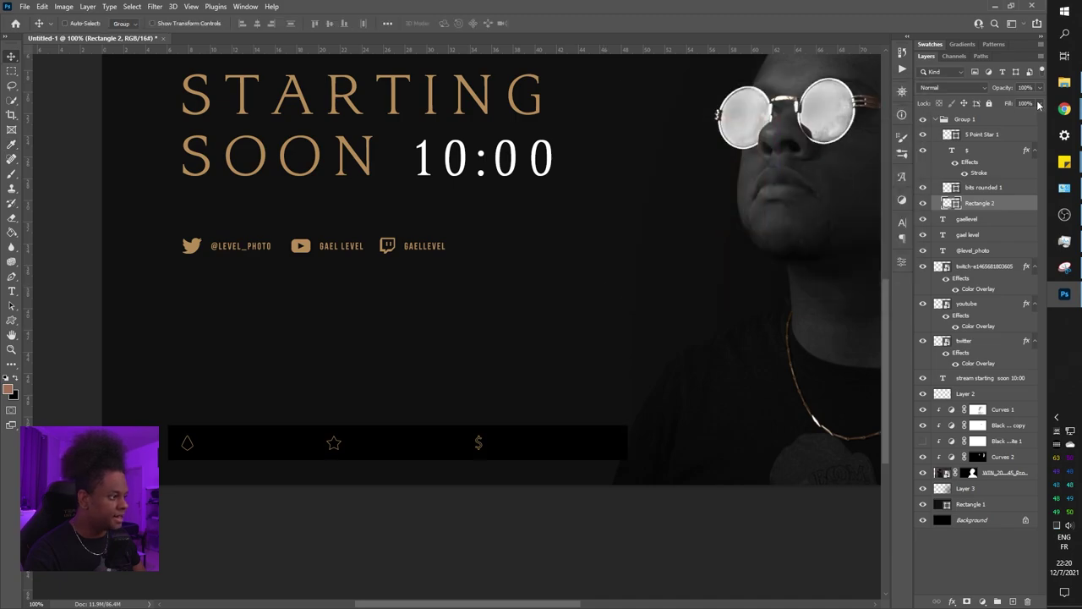
pyautogui.click(1040, 104)
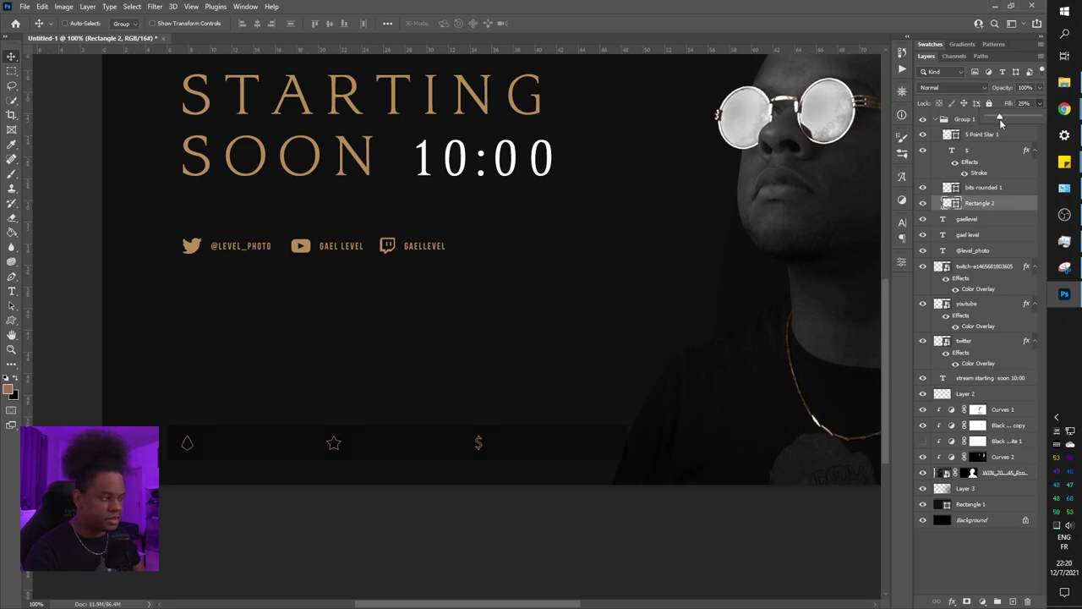
pyautogui.moveTo(1000, 121); pyautogui.dragTo(999, 119)
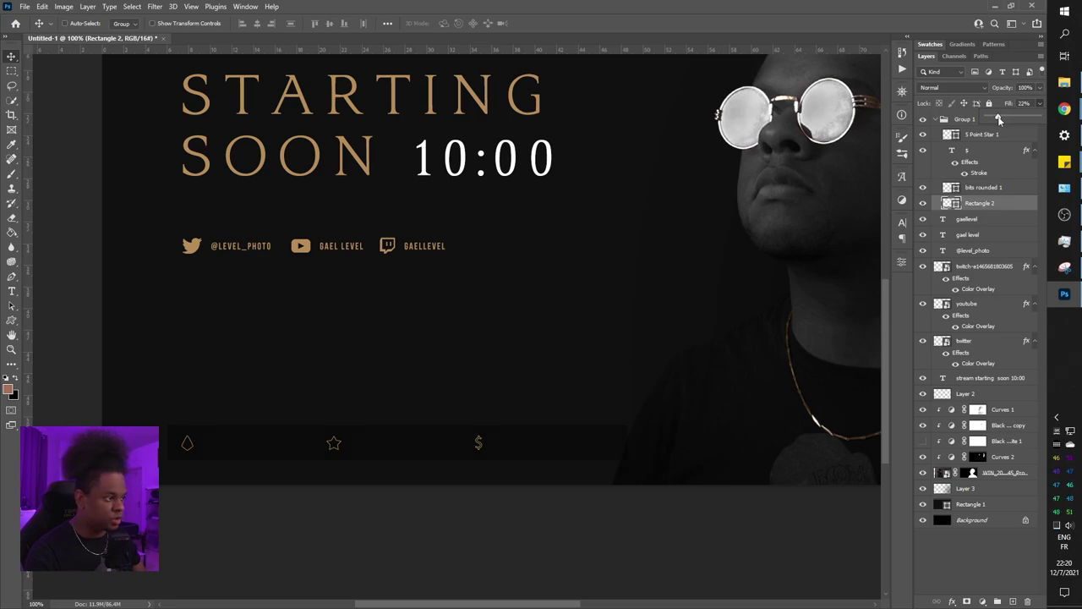
pyautogui.click(981, 187)
pyautogui.scroll(-2, 596, 254)
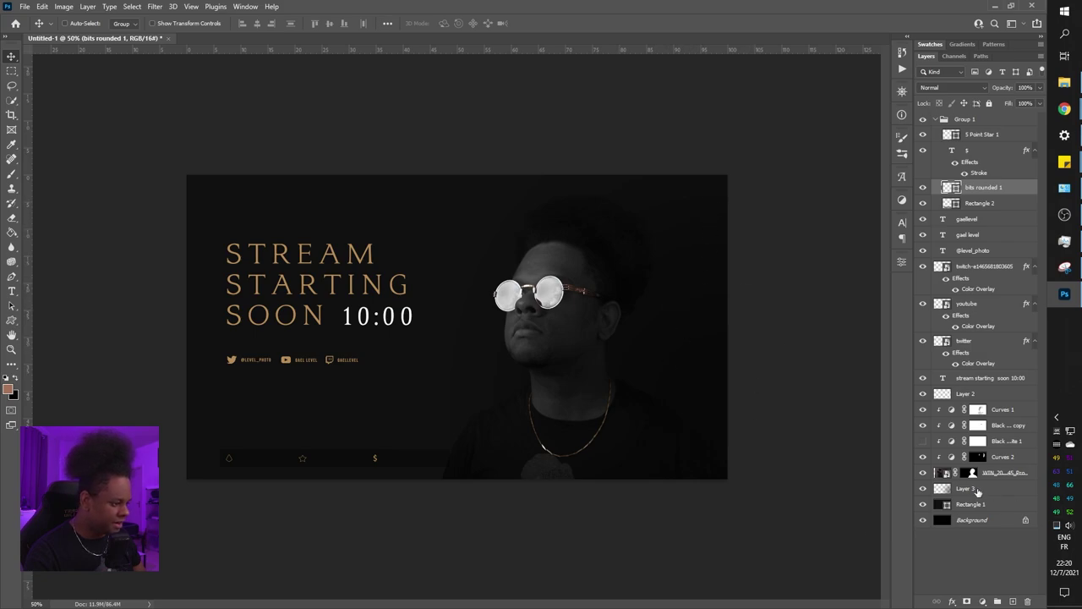
# Add a new empty layer above Layer 3 and make white the foreground colour
pyautogui.click(976, 490)
pyautogui.click(1014, 601)
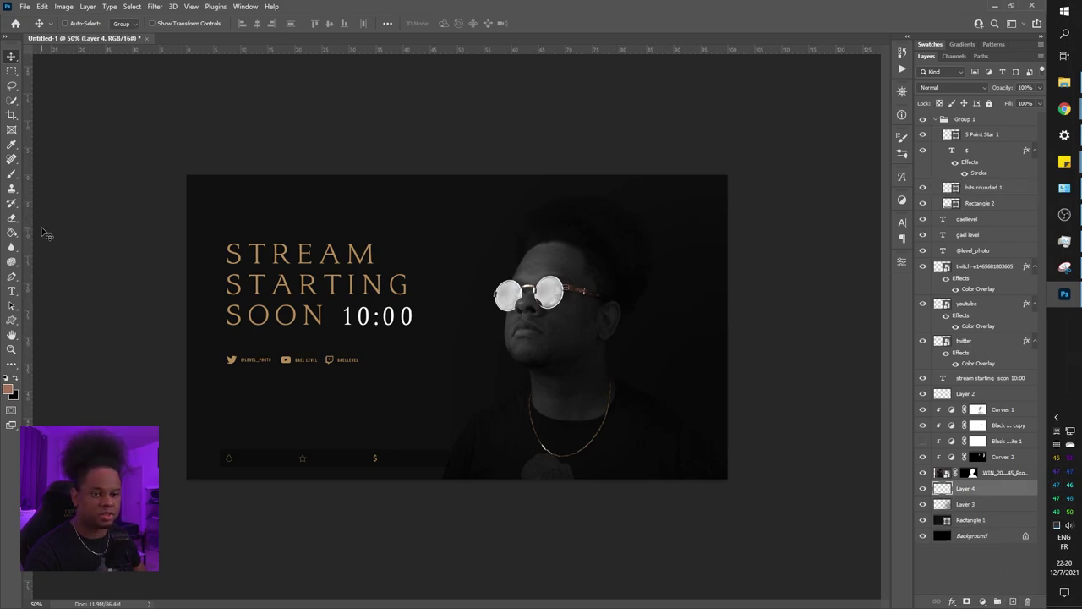
pyautogui.click(15, 380)
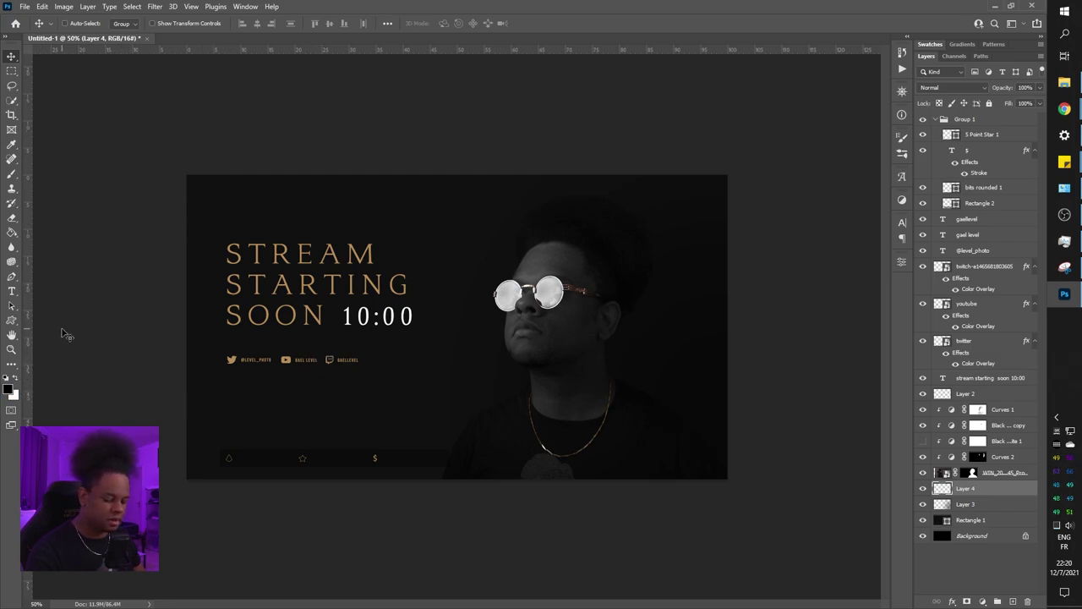
pyautogui.press('c')
pyautogui.press('Escape')
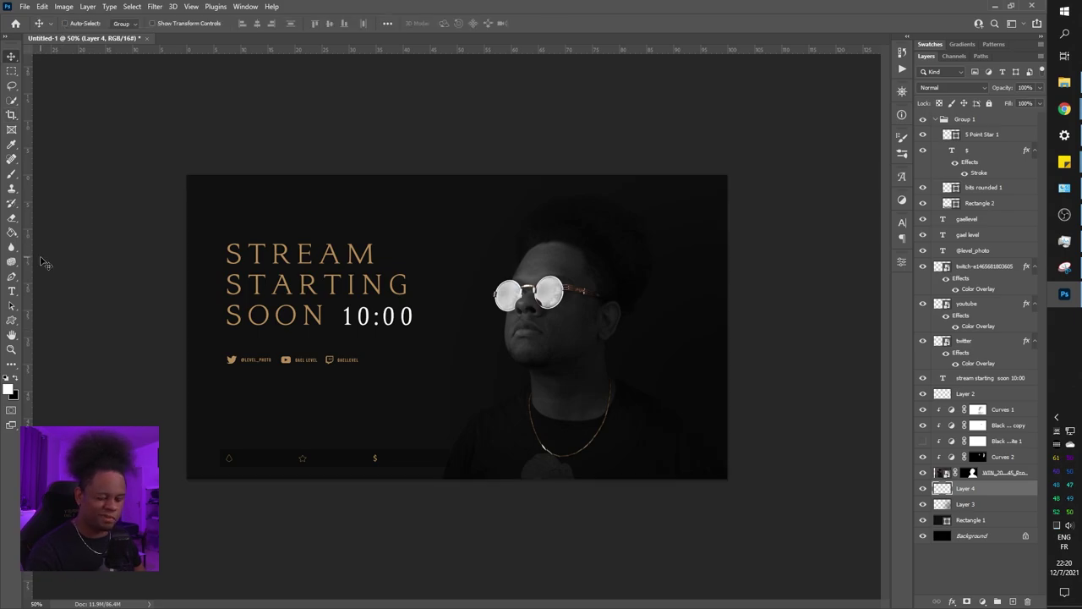
# Paint a soft white glow over the top-left around STREAM with a 1102 px soft brush
pyautogui.press('b')
pyautogui.rightClick(263, 233)
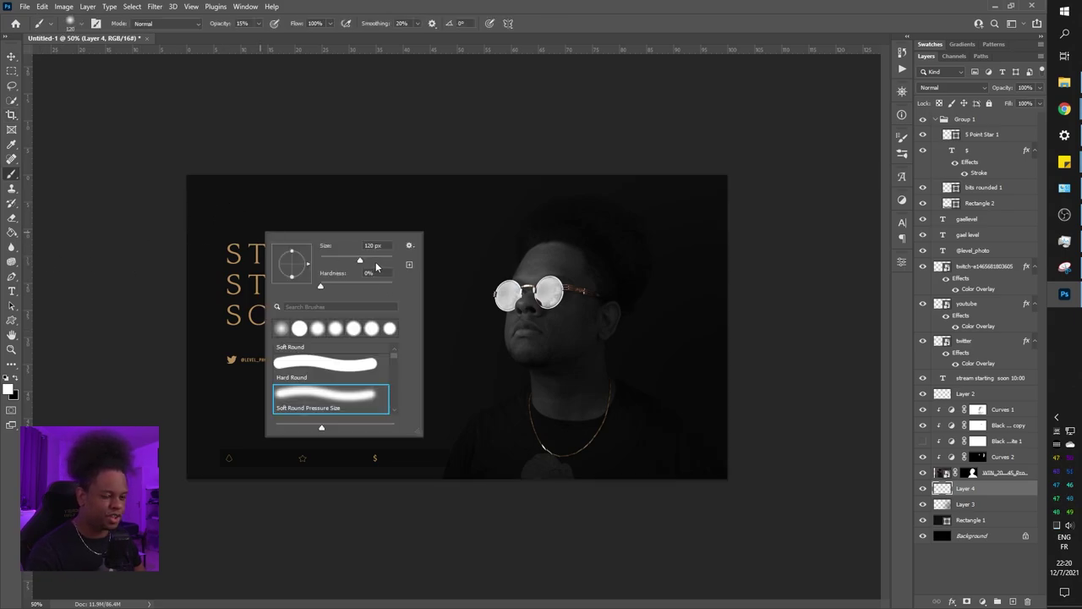
pyautogui.moveTo(377, 267); pyautogui.dragTo(381, 264)
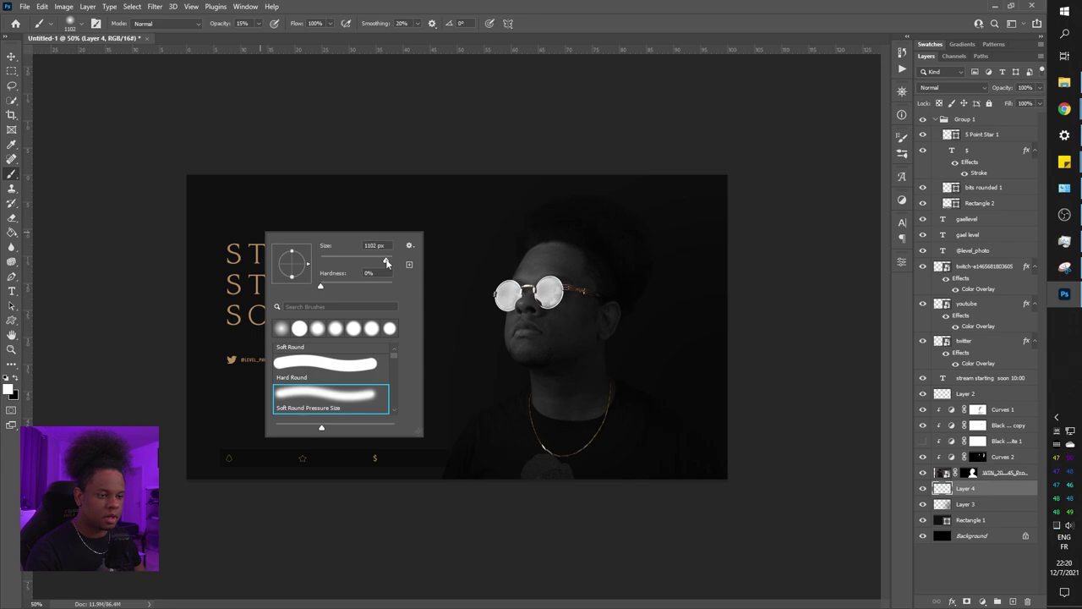
pyautogui.click(386, 263)
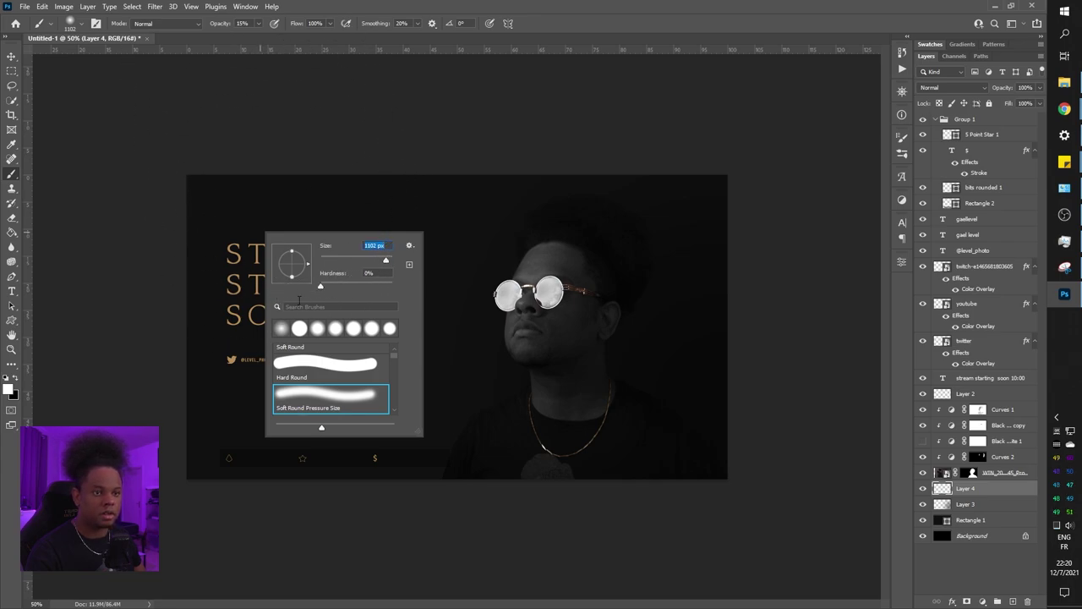
pyautogui.click(93, 82)
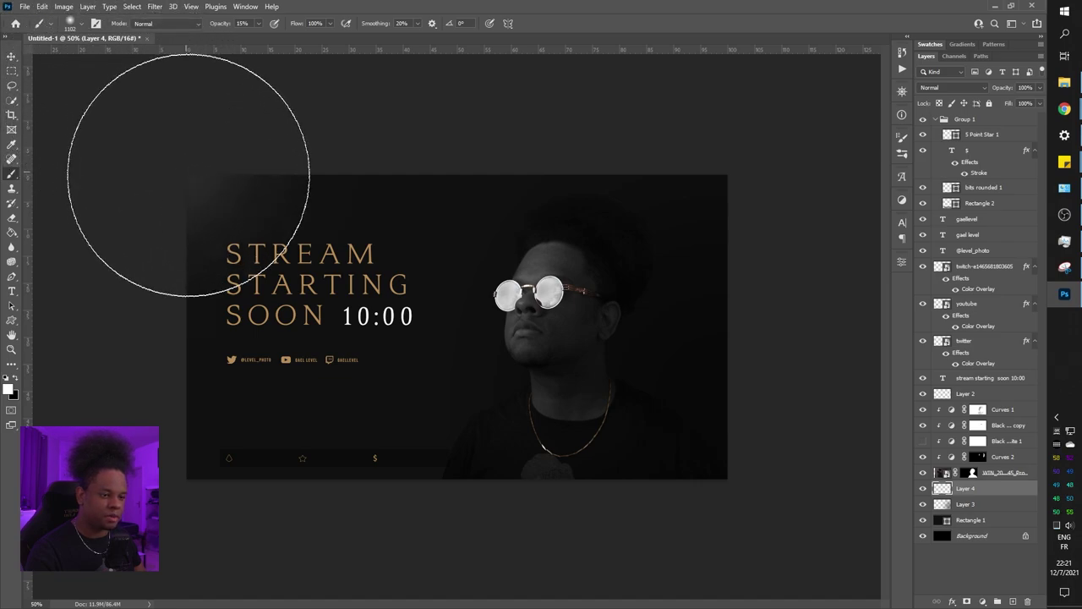
pyautogui.click(193, 193)
pyautogui.click(241, 202)
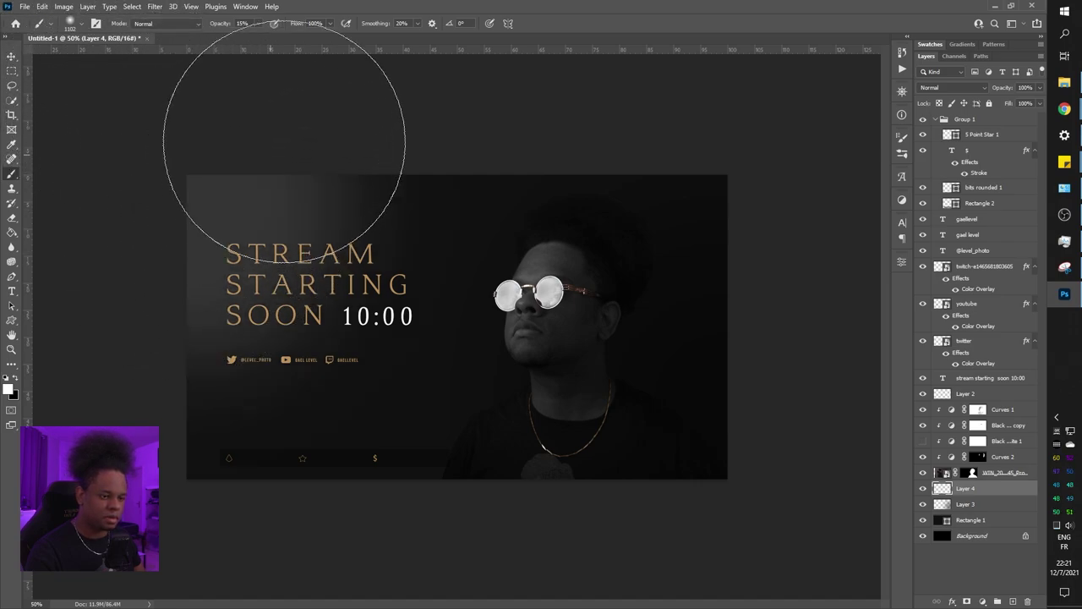
pyautogui.click(279, 146)
pyautogui.click(236, 153)
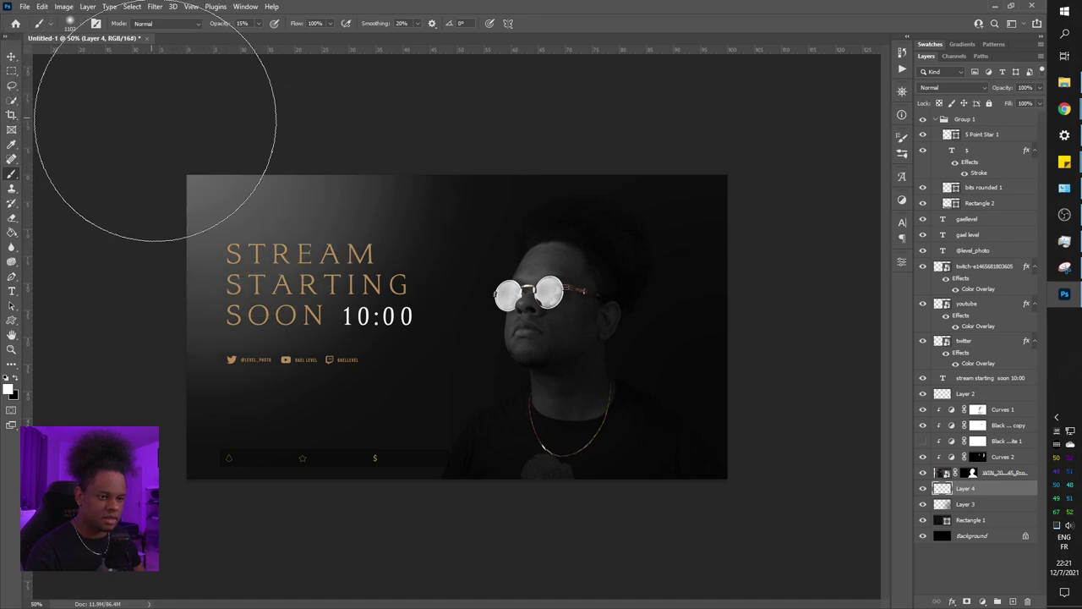
pyautogui.click(267, 201)
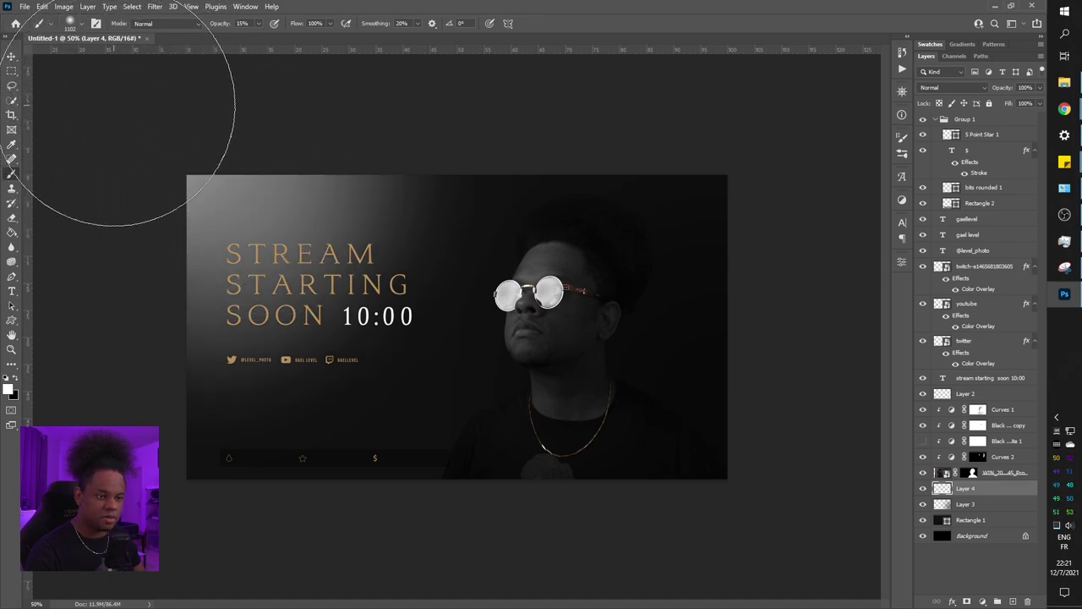
# Lower the glow layer's fill to 16%
pyautogui.click(1040, 88)
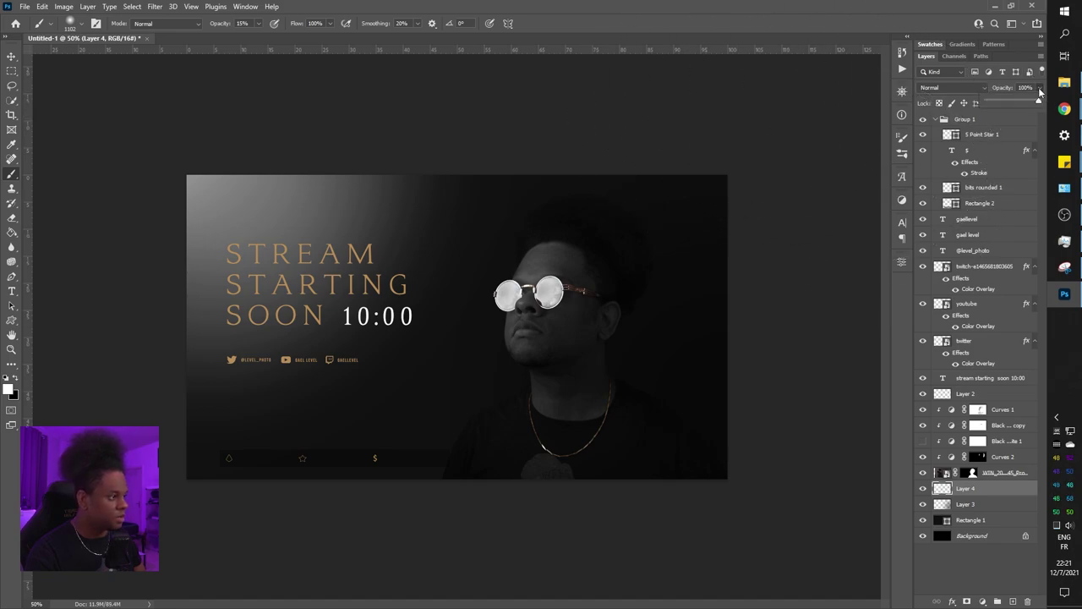
pyautogui.moveTo(1040, 103); pyautogui.dragTo(1000, 125)
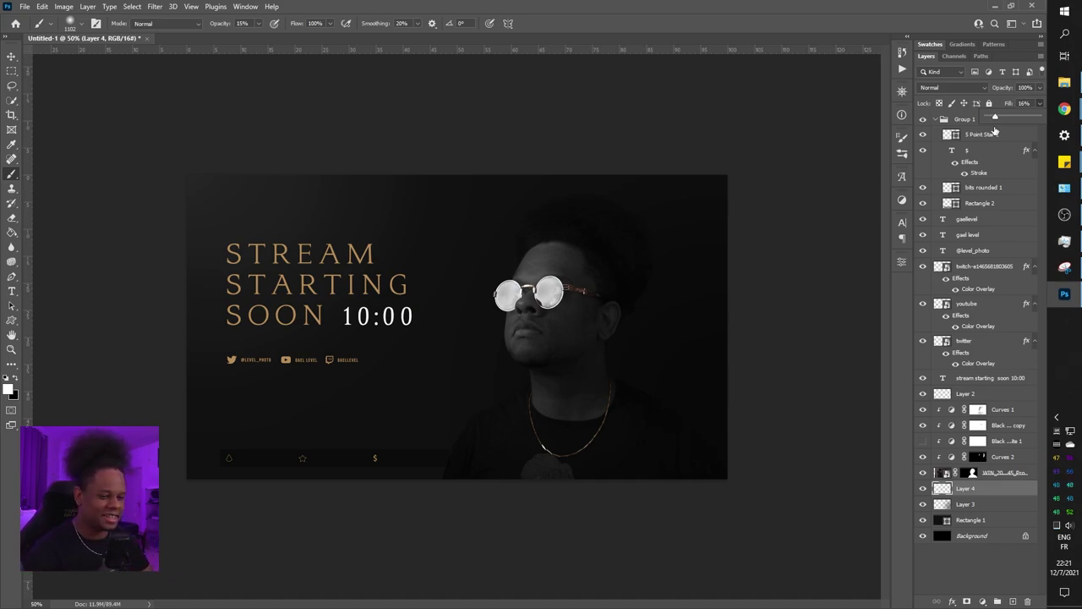
pyautogui.hotkey('ctrl', '+')
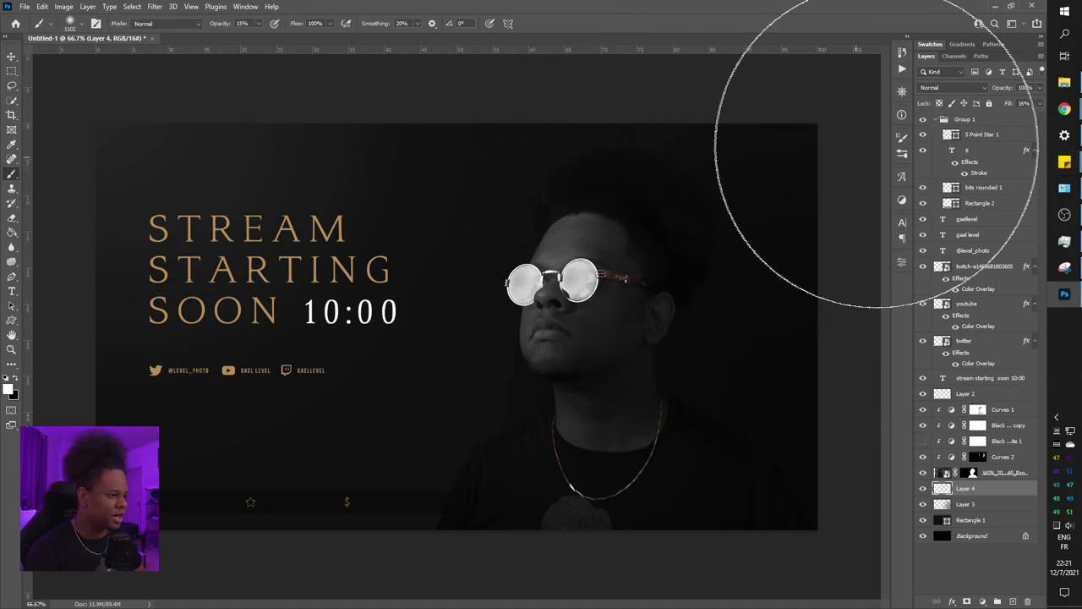
pyautogui.click(983, 537)
# Drag the LOGO-email file from the COMMISSIONS logo folder onto the canvas above Rectangle 1
pyautogui.click(981, 520)
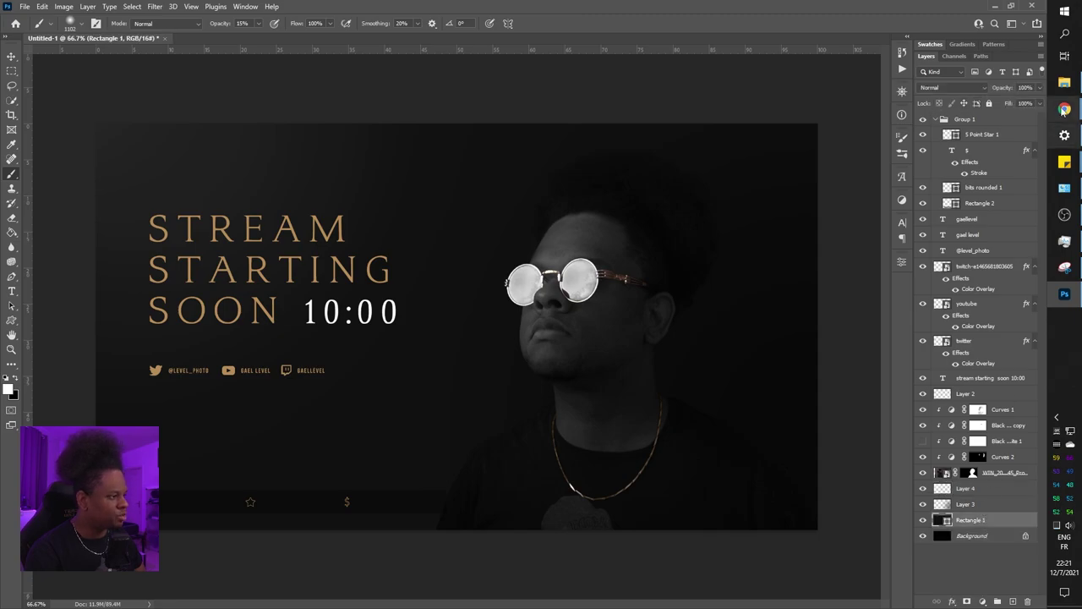
pyautogui.click(1065, 82)
pyautogui.scroll(3, 418, 254)
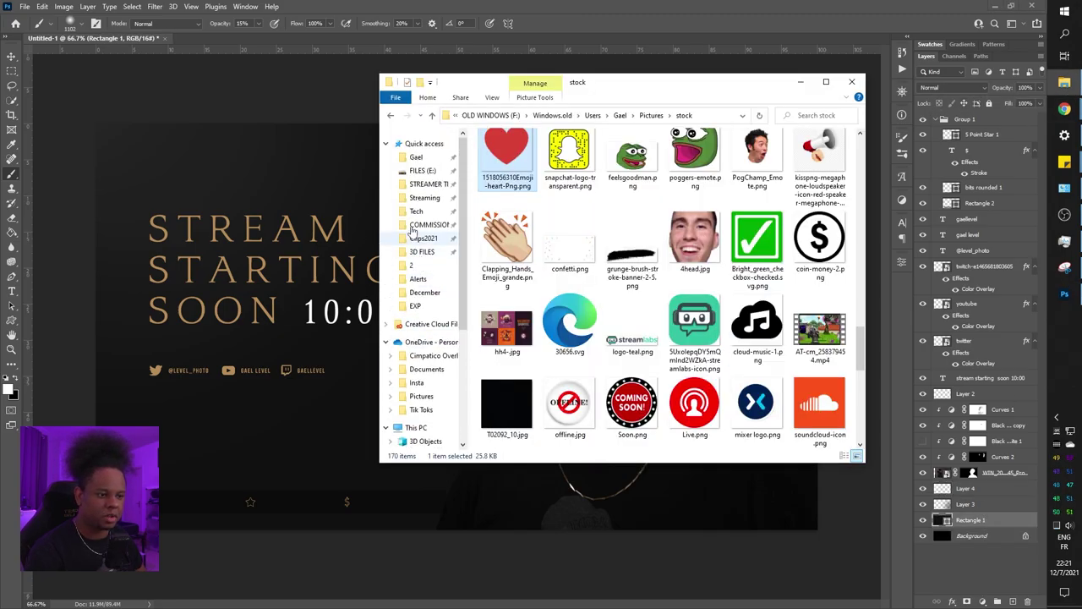
pyautogui.click(427, 224)
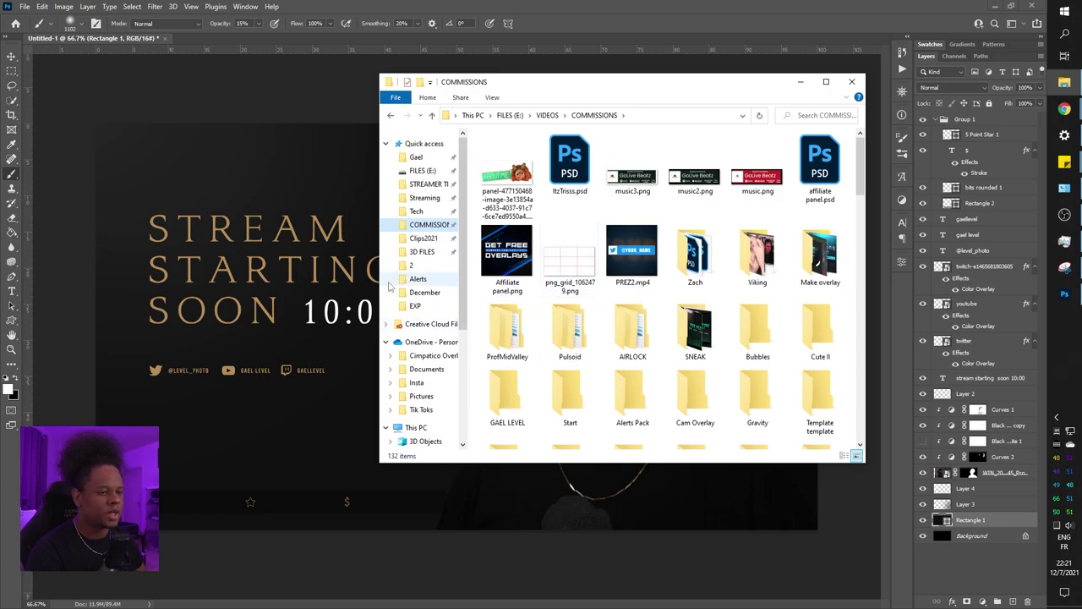
pyautogui.scroll(-3, 695, 279)
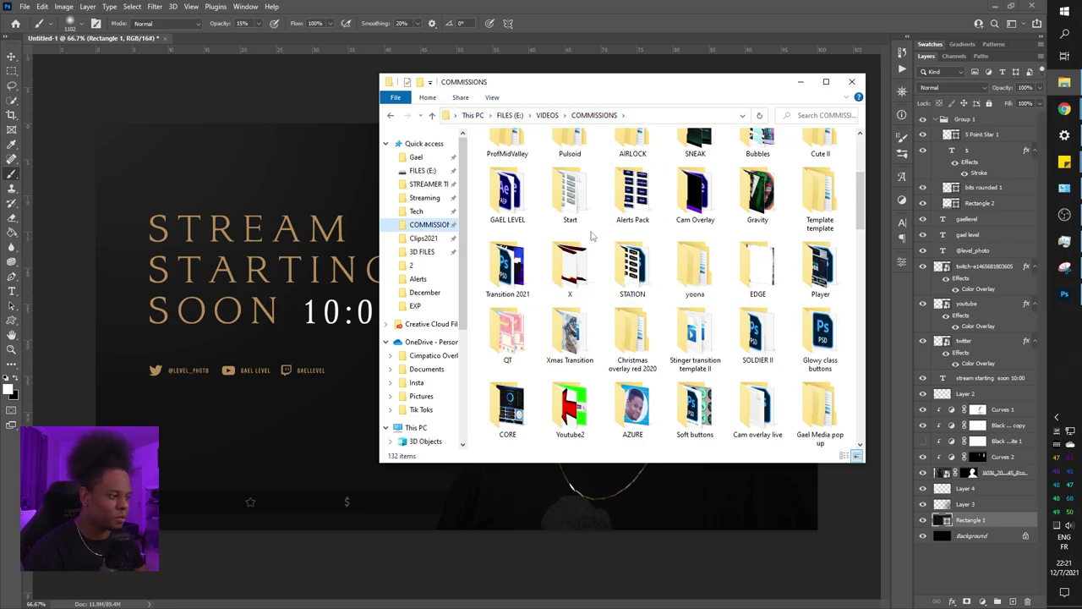
pyautogui.scroll(3, 590, 279)
pyautogui.scroll(-3, 589, 336)
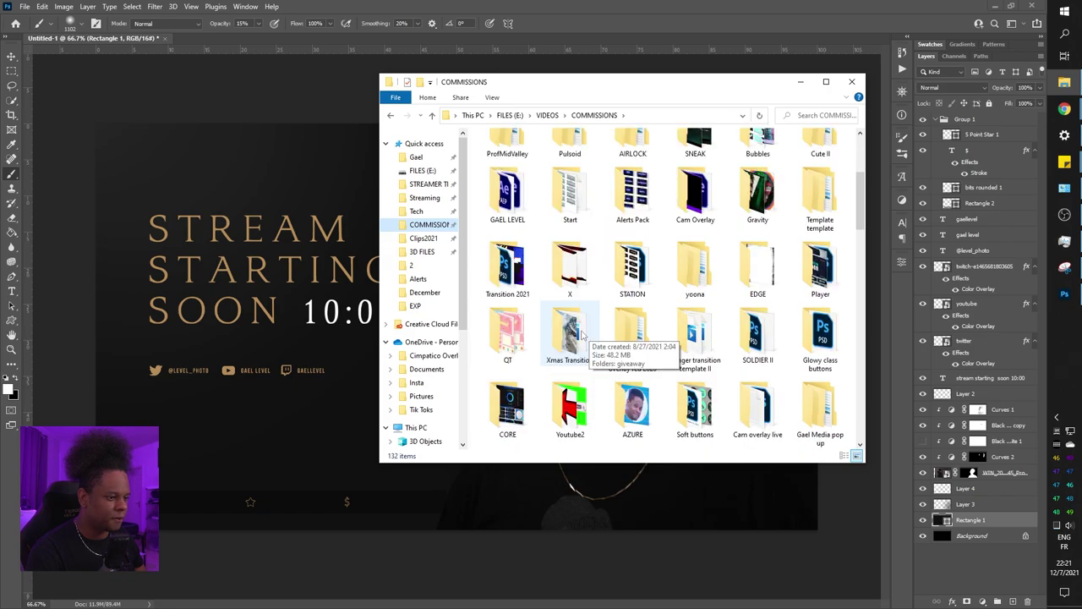
pyautogui.doubleClick(566, 330)
pyautogui.moveTo(623, 338); pyautogui.dragTo(341, 210)
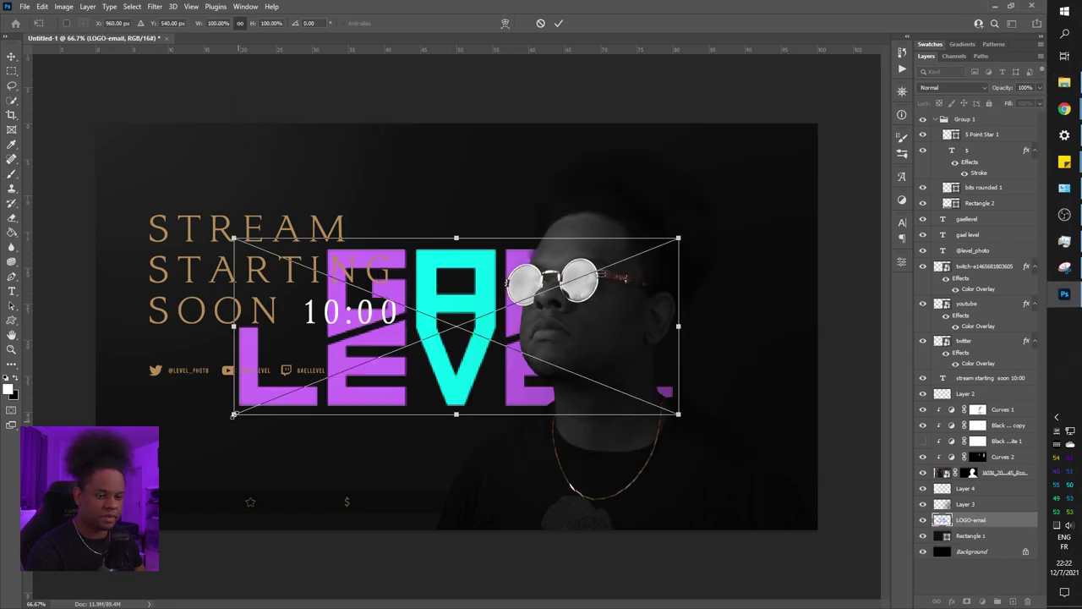
# Shrink the placed logo into the top-right corner and give it a gold Color Overlay
pyautogui.moveTo(233, 415)
pyautogui.mouseDown()
pyautogui.moveTo(536, 300)
pyautogui.moveTo(684, 159)
pyautogui.moveTo(719, 174)
pyautogui.mouseUp()
pyautogui.press('Return')
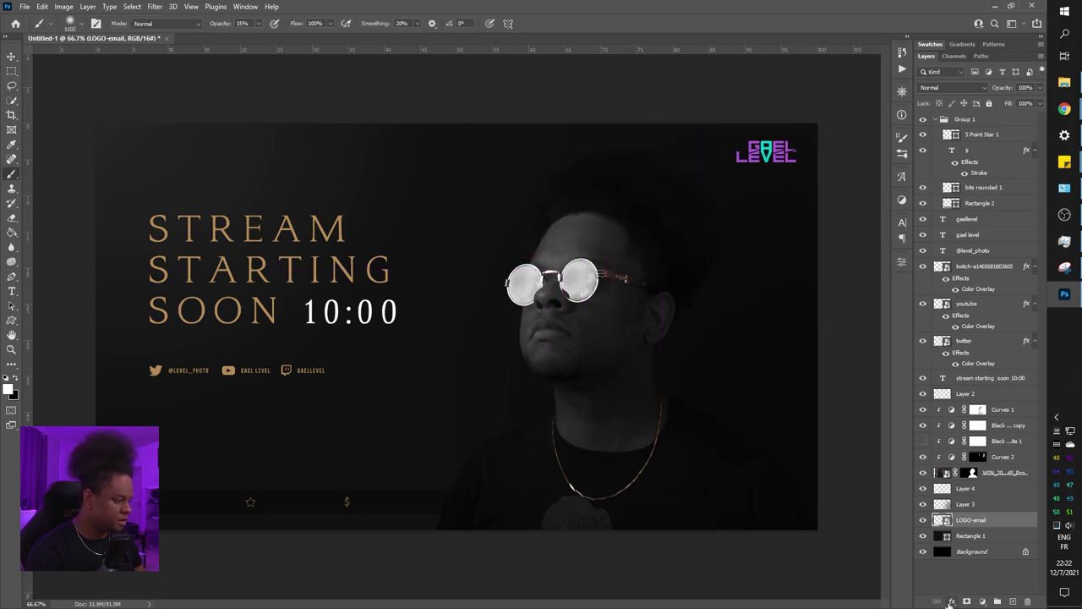
pyautogui.click(951, 601)
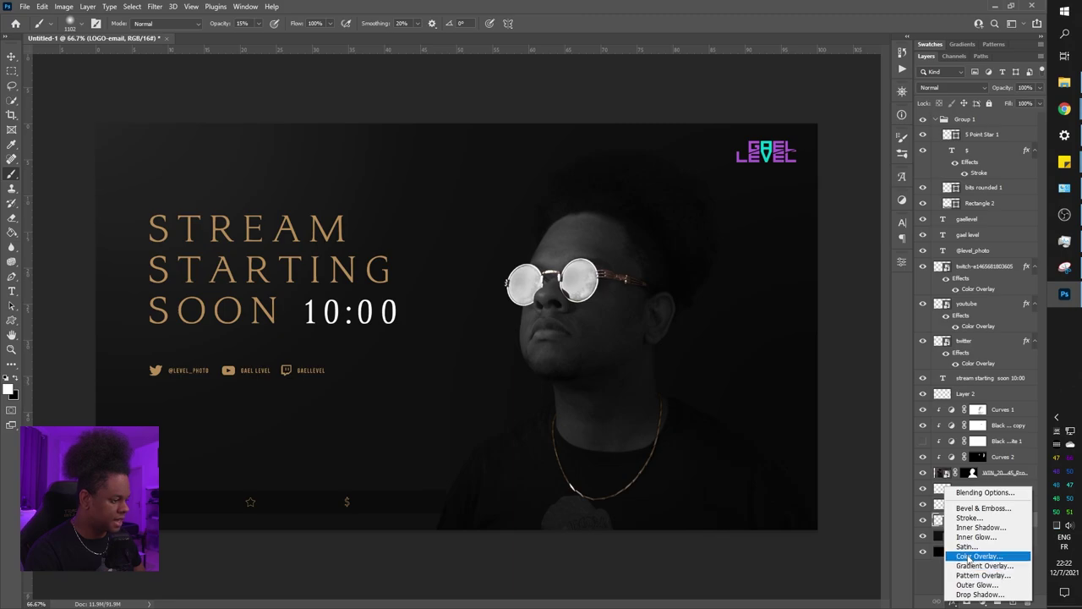
pyautogui.click(979, 555)
pyautogui.moveTo(880, 110); pyautogui.dragTo(818, 291)
pyautogui.click(918, 312)
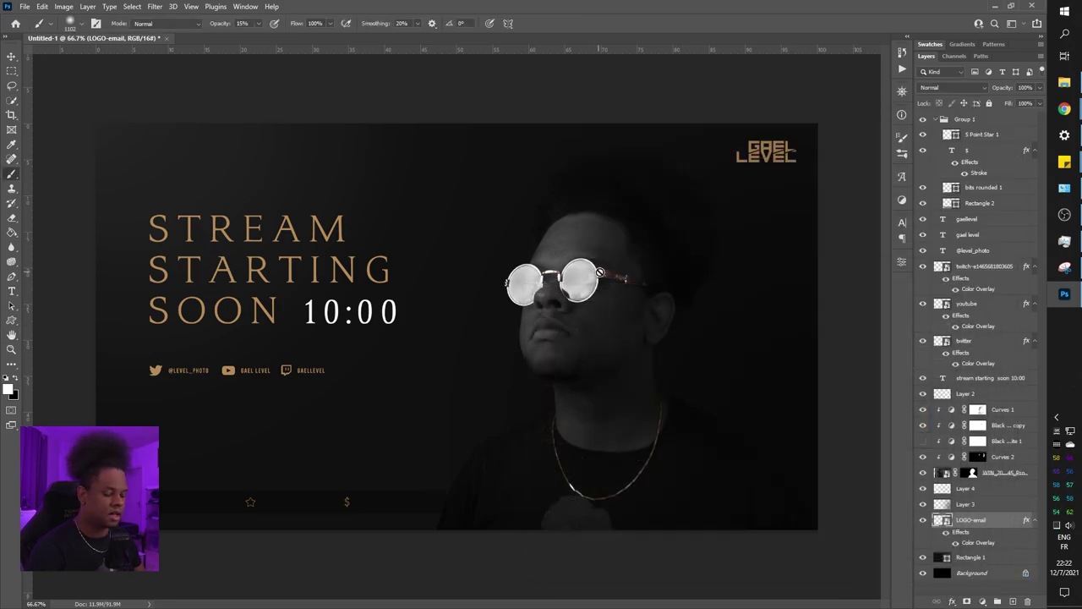
# Shrink the logo further and move the LOGO-email layer just below the photo layer
pyautogui.hotkey('ctrl', 't')
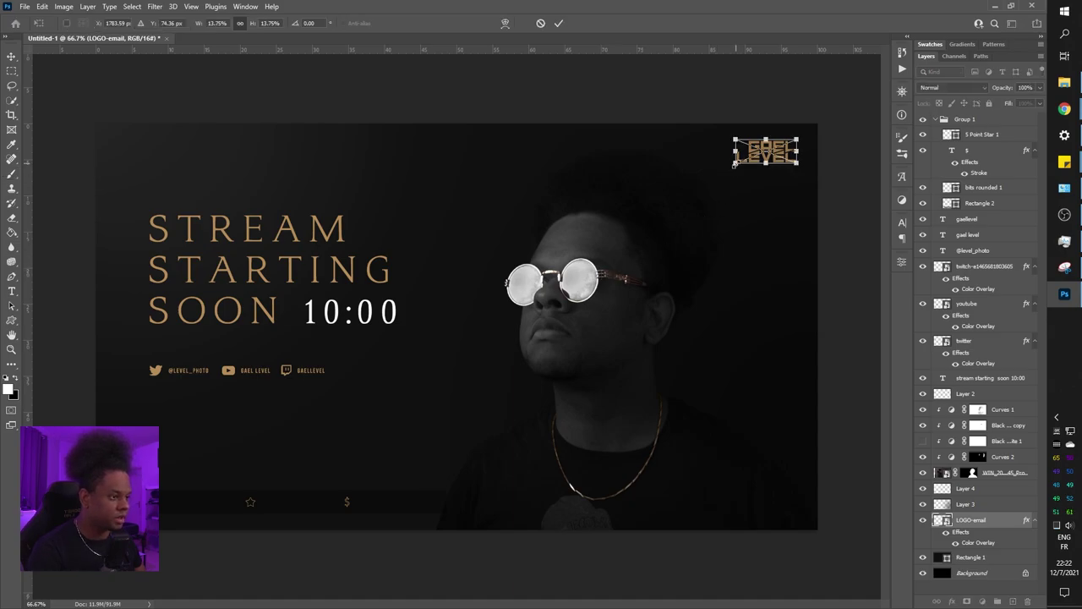
pyautogui.moveTo(734, 163); pyautogui.dragTo(761, 158)
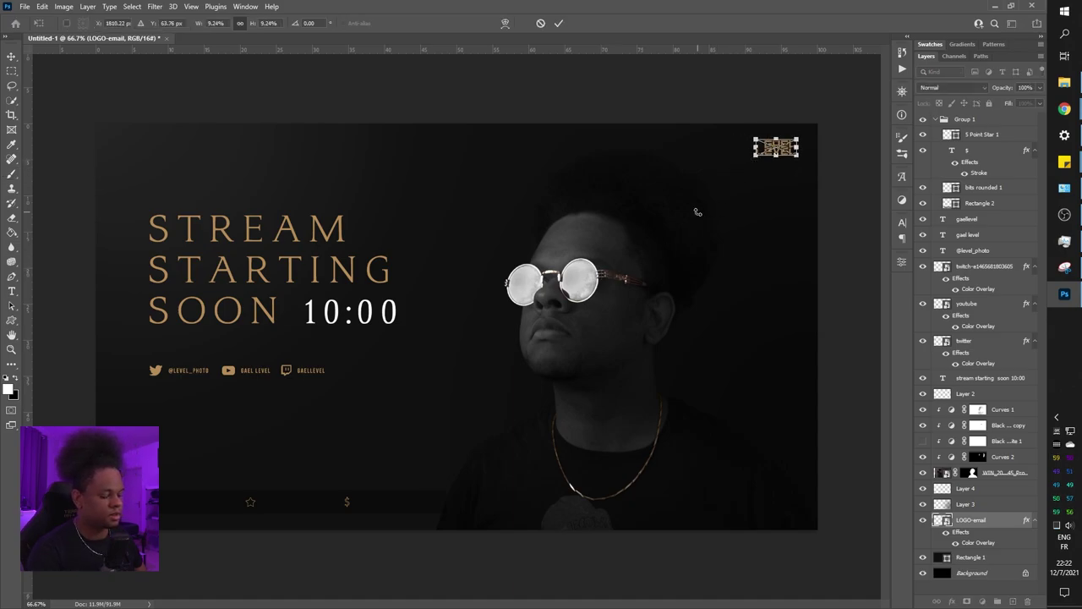
pyautogui.press('Return')
pyautogui.hotkey('ctrl', '-')
pyautogui.press('b')
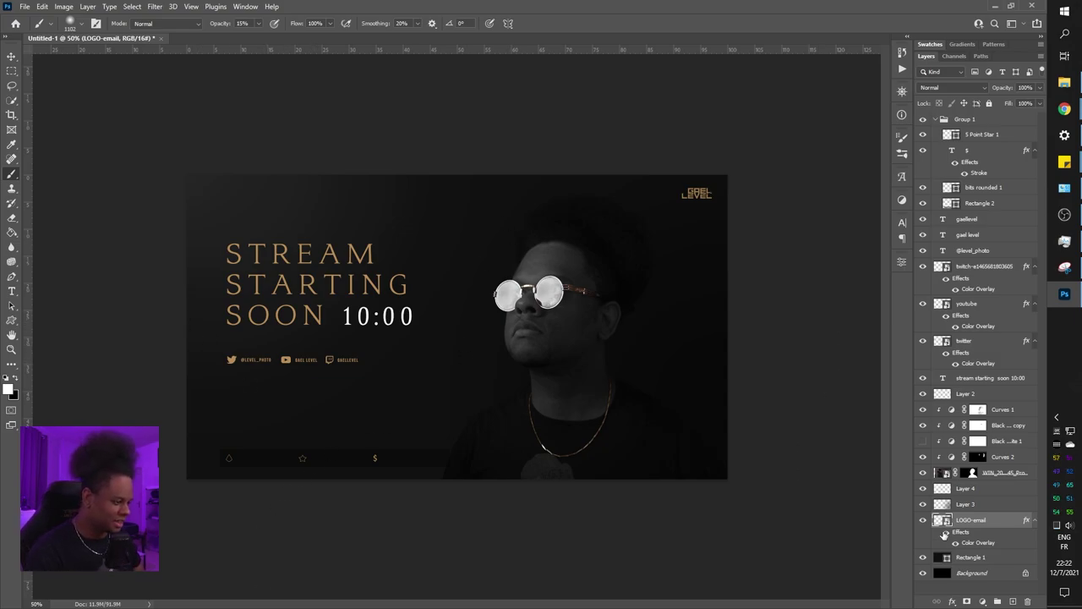
pyautogui.moveTo(983, 524); pyautogui.dragTo(985, 485)
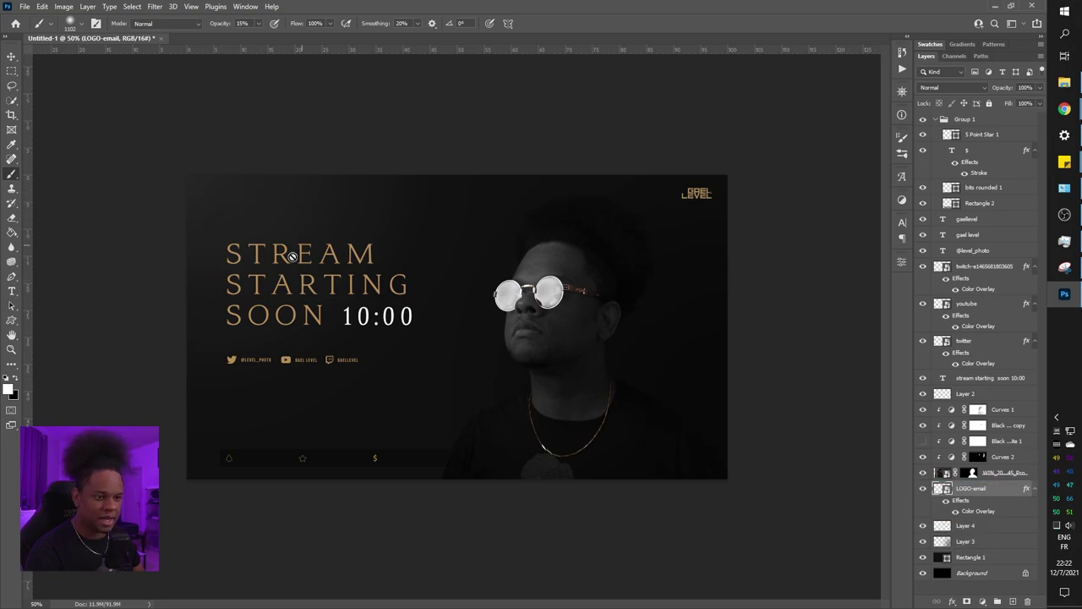
# Check the title text up close, then select the Line tool from the shape flyout
pyautogui.hotkey('ctrl', '+')
pyautogui.hotkey('ctrl', '+')
pyautogui.hotkey('ctrl', '+')
pyautogui.moveTo(293, 256); pyautogui.dragTo(498, 318)
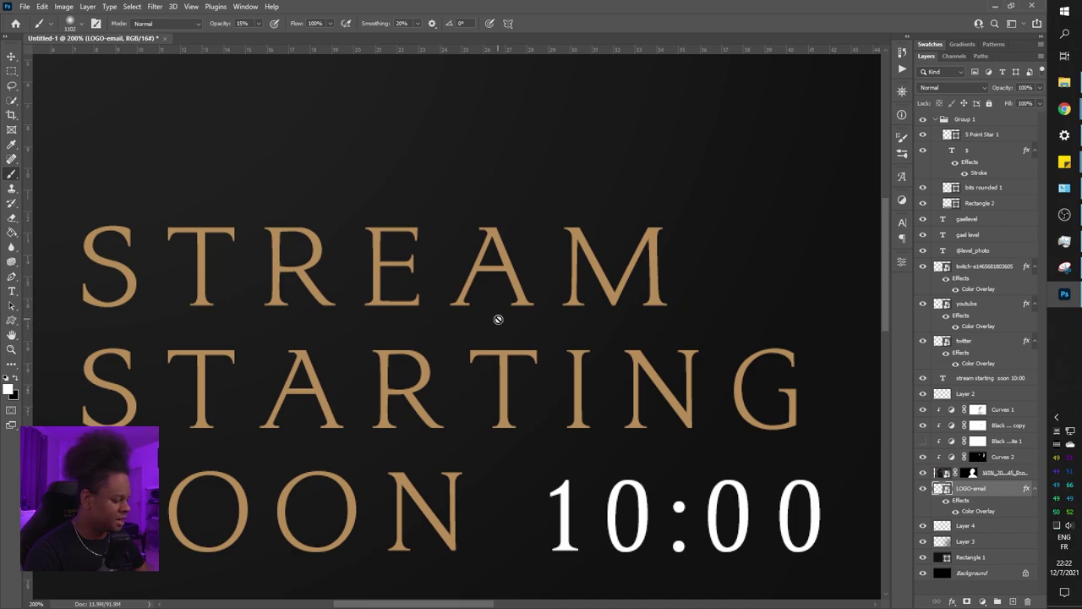
pyautogui.hotkey('ctrl', '-')
pyautogui.hotkey('ctrl', '-')
pyautogui.hotkey('ctrl', '-')
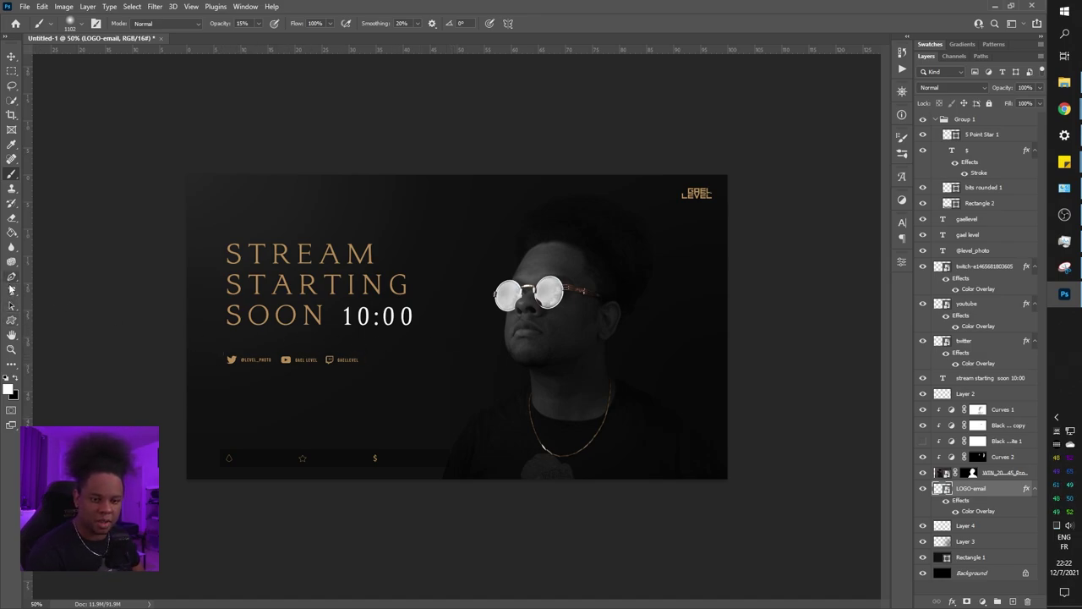
pyautogui.click(11, 291)
pyautogui.click(11, 320)
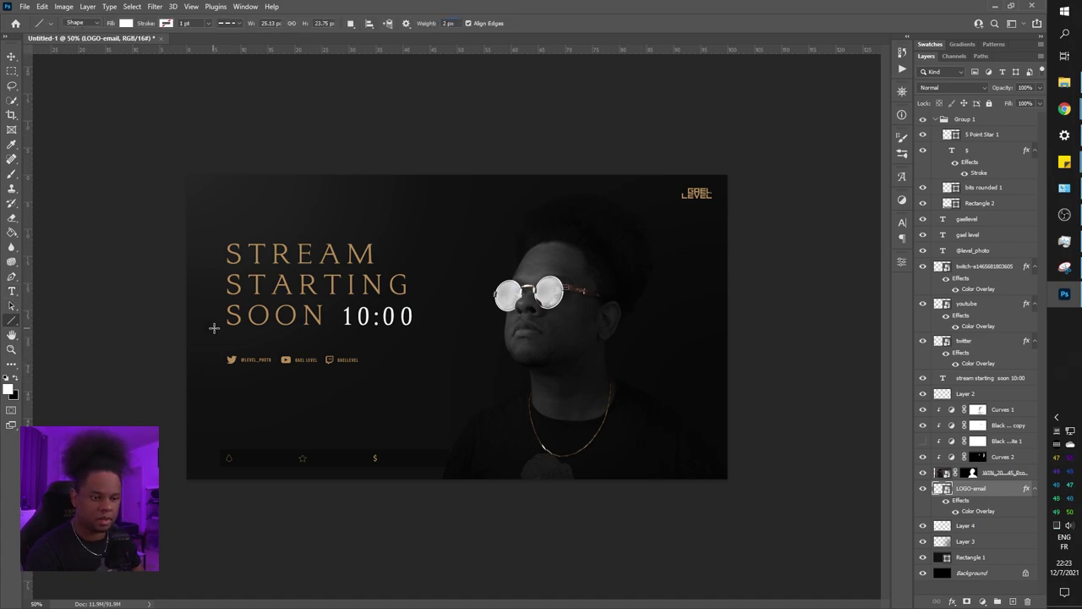
# Draw a horizontal divider line beneath the title and nudge it up slightly
pyautogui.moveTo(227, 342); pyautogui.dragTo(406, 349)
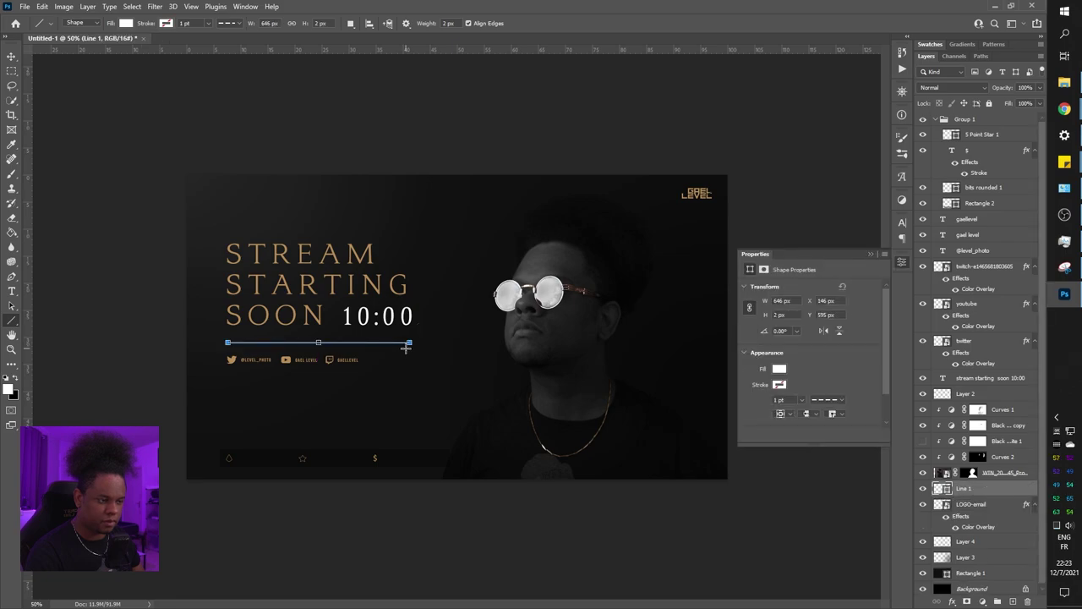
pyautogui.press('Escape')
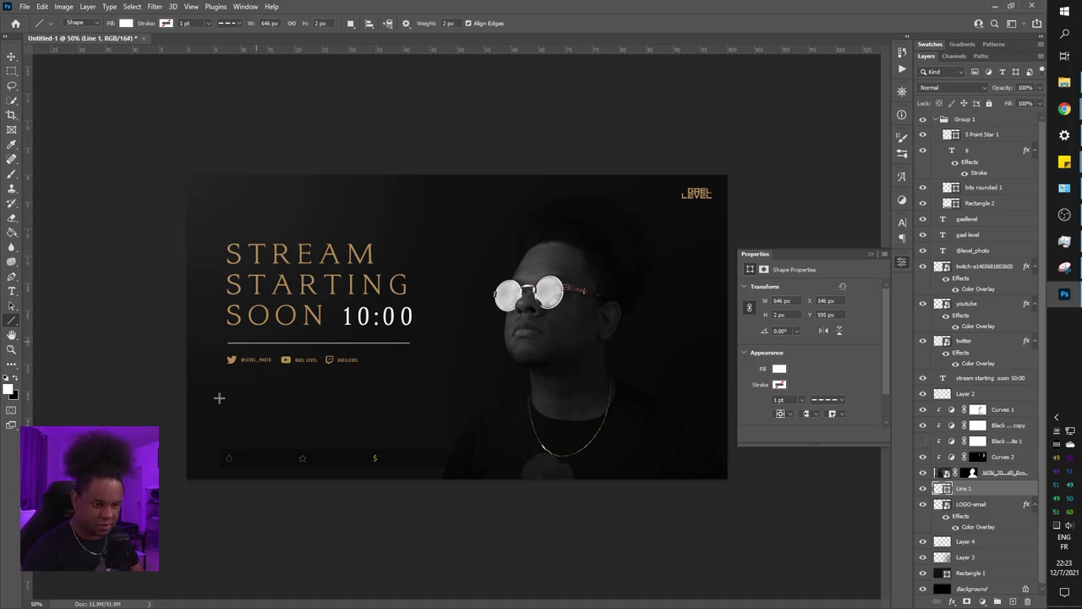
pyautogui.press('v')
pyautogui.press('Up')
pyautogui.press('Up')
pyautogui.press('Up')
pyautogui.press('Up')
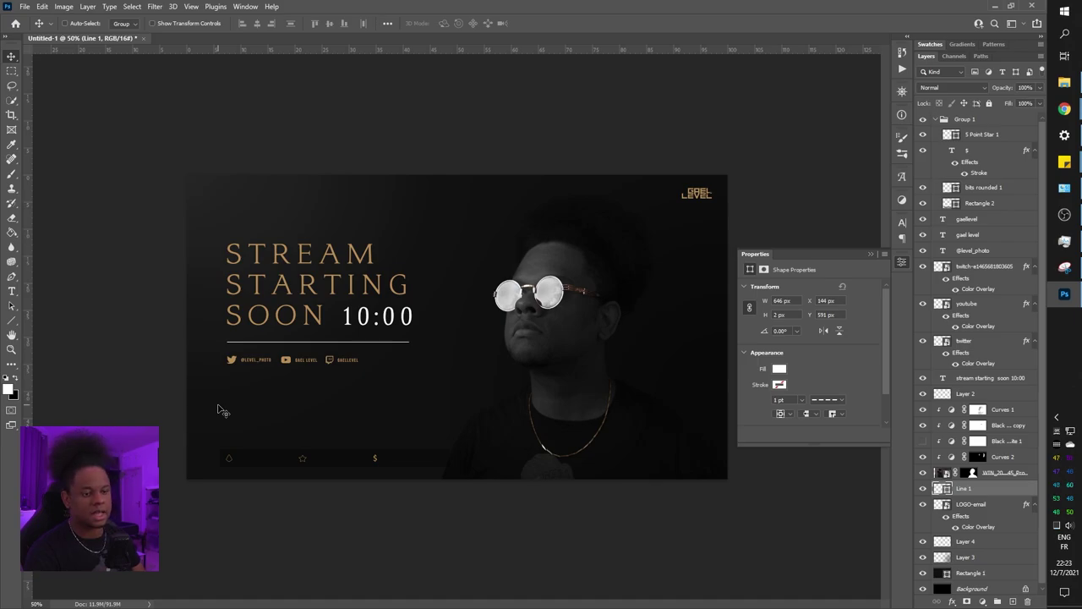
# Lower the Line 1 divider's opacity to around 15%
pyautogui.click(1039, 88)
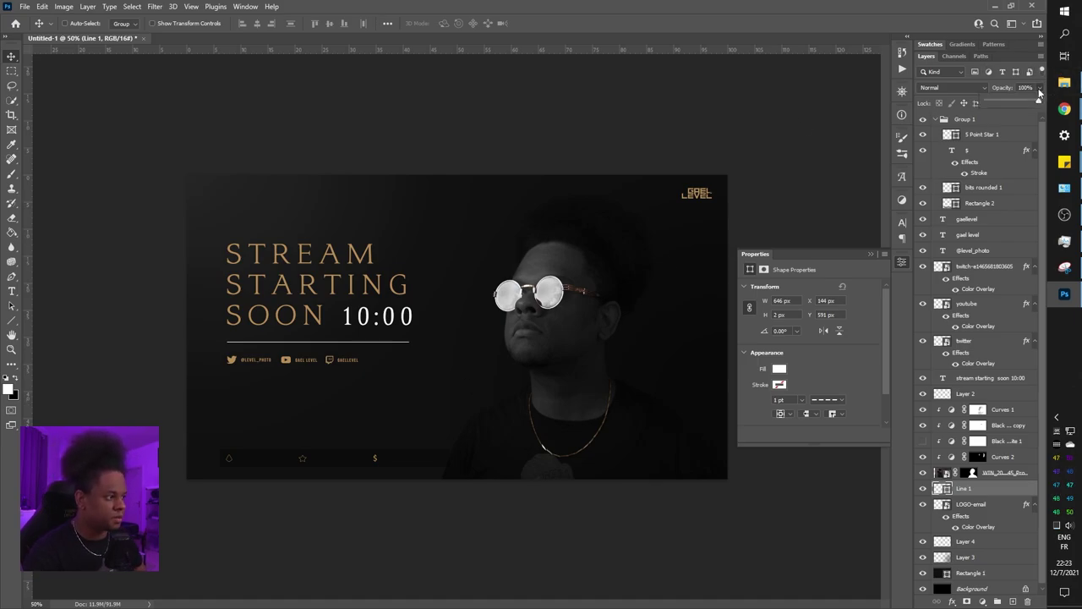
pyautogui.moveTo(1028, 106); pyautogui.dragTo(1013, 108)
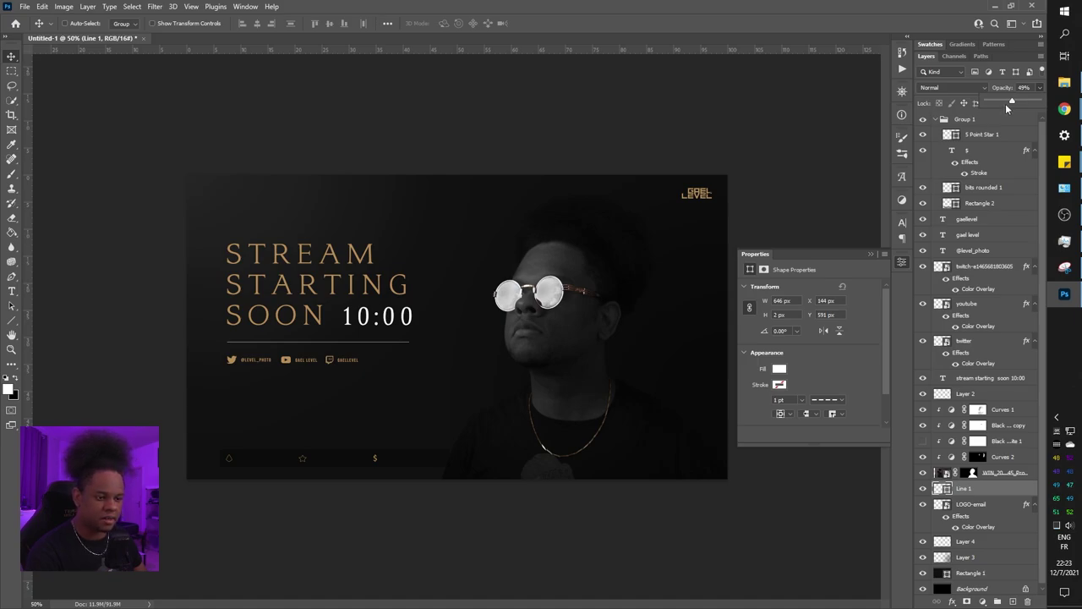
pyautogui.moveTo(1008, 102); pyautogui.dragTo(1002, 105)
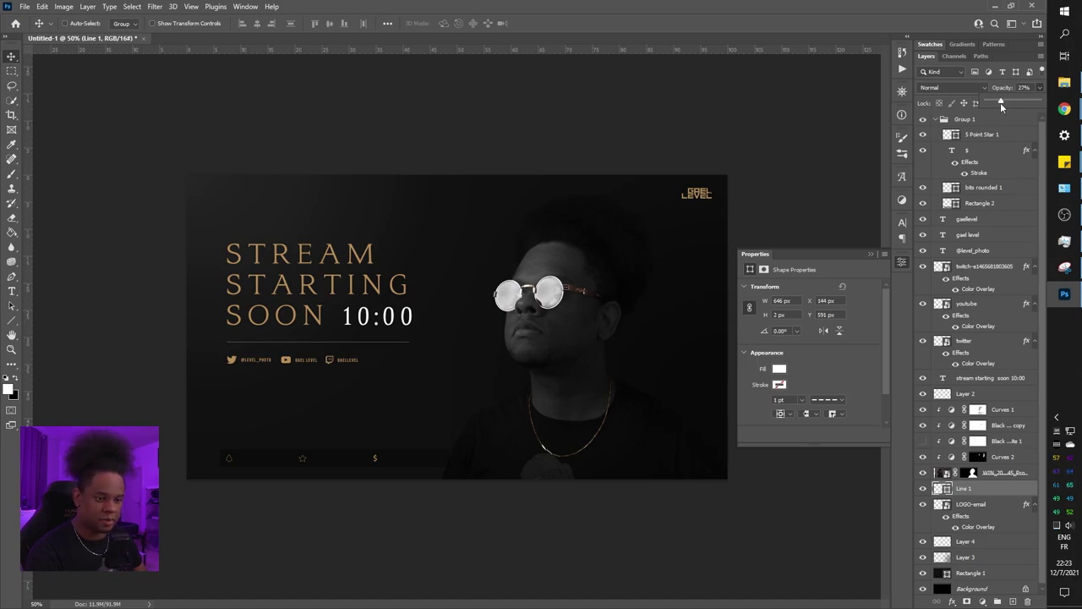
pyautogui.click(994, 270)
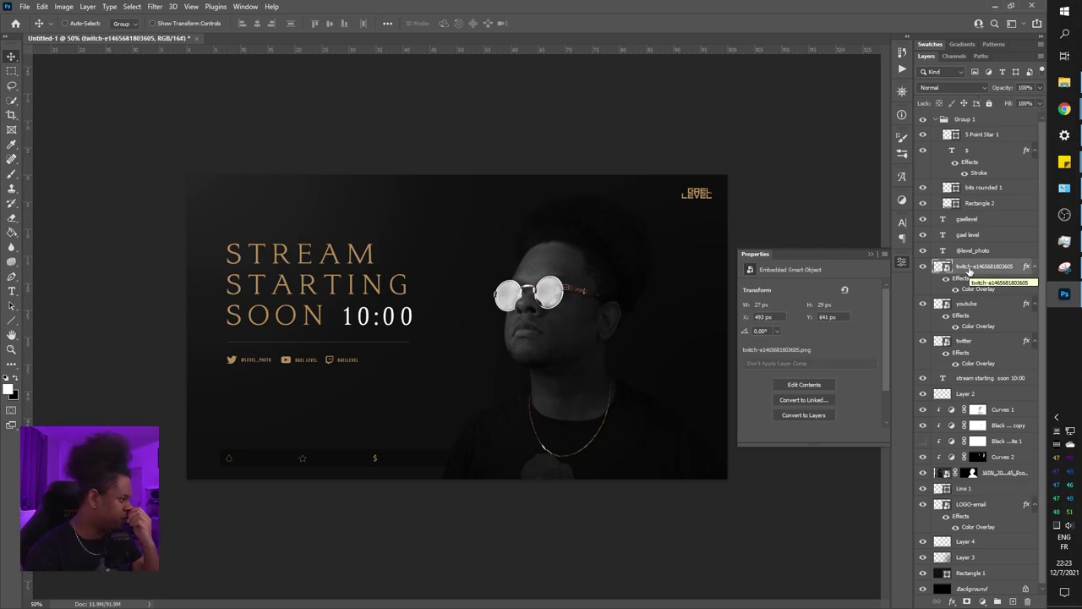
# Recolour only the word STREAM in the title layer to white (ffffff)
pyautogui.click(942, 379)
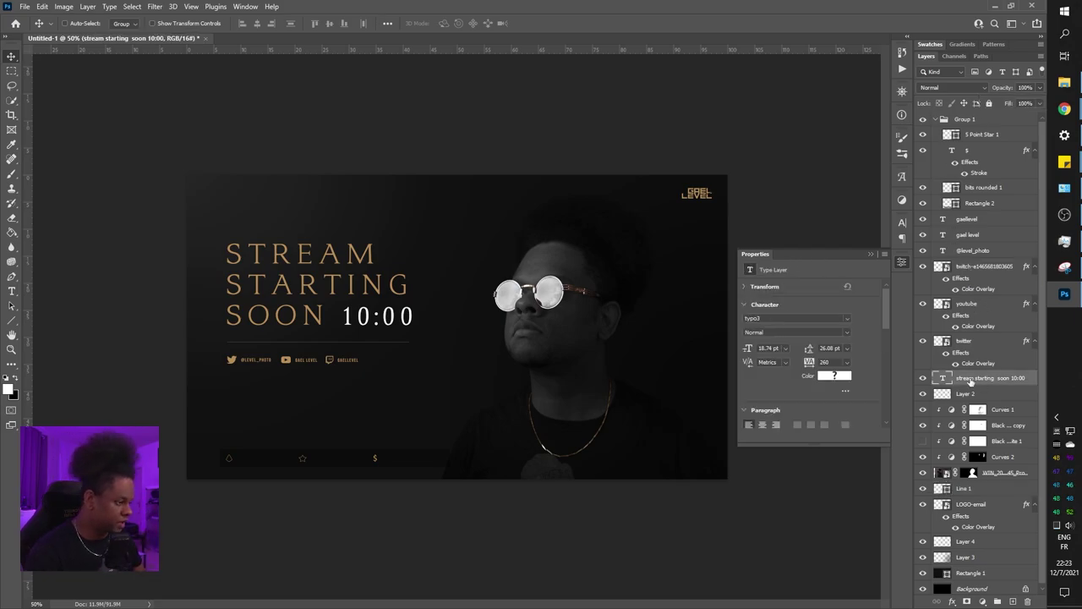
pyautogui.doubleClick(942, 379)
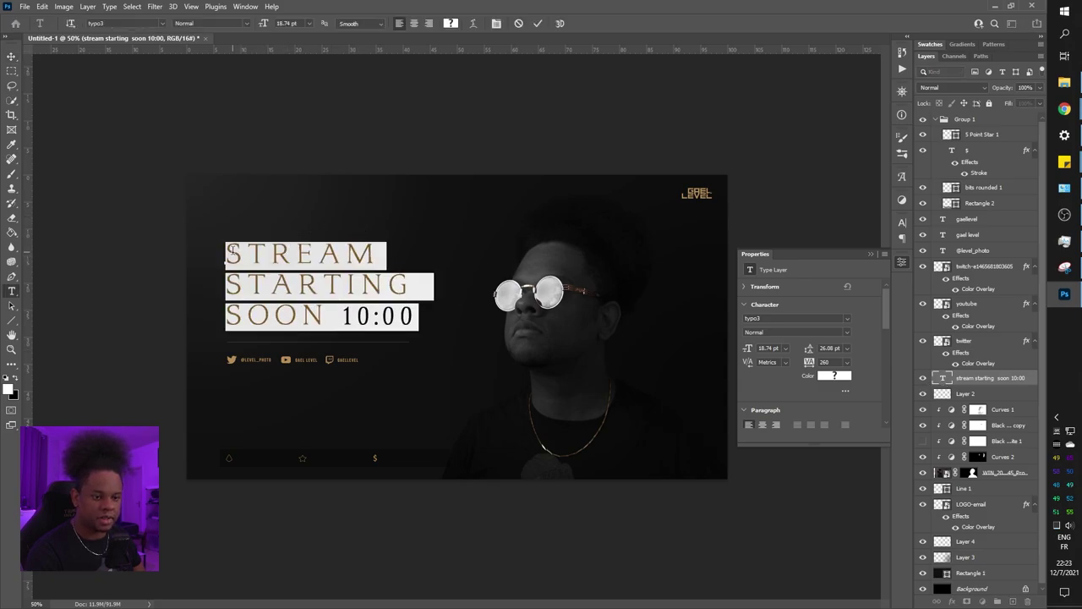
pyautogui.moveTo(230, 252); pyautogui.dragTo(400, 255)
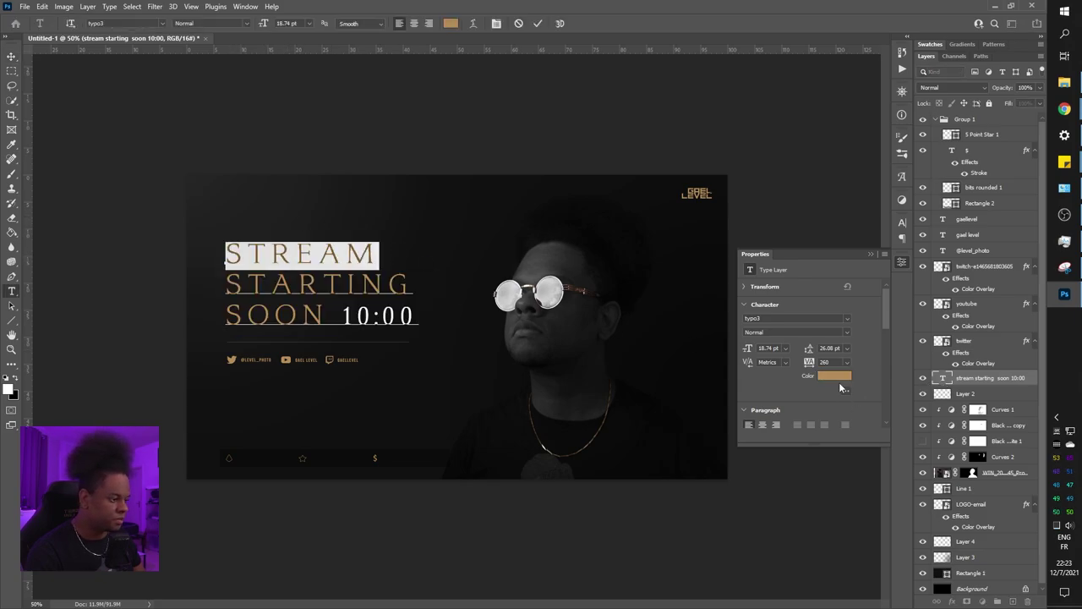
pyautogui.click(834, 375)
pyautogui.write('ffffff')
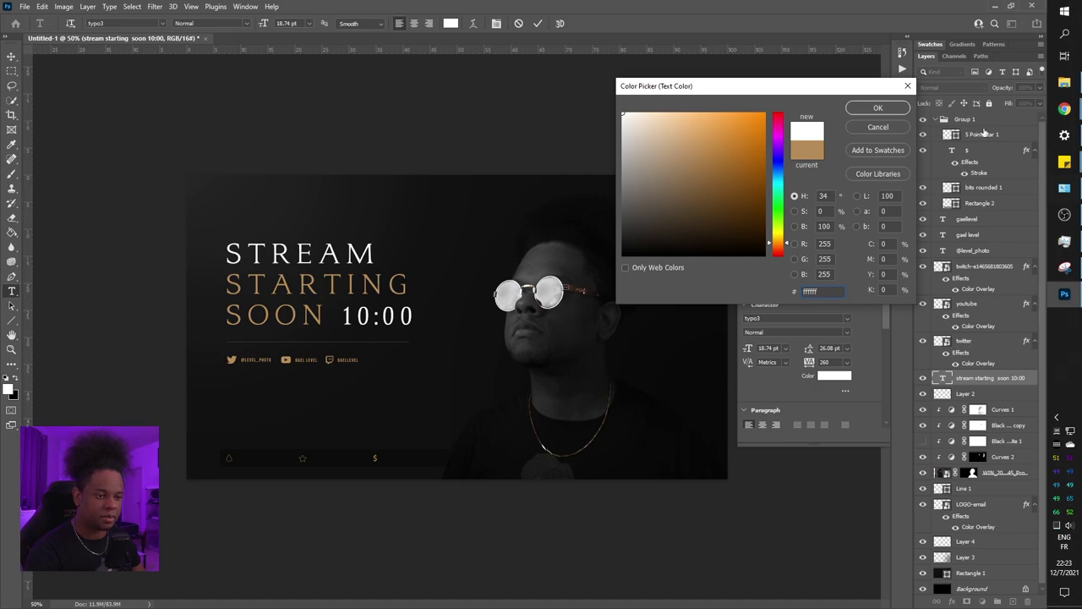
pyautogui.click(886, 107)
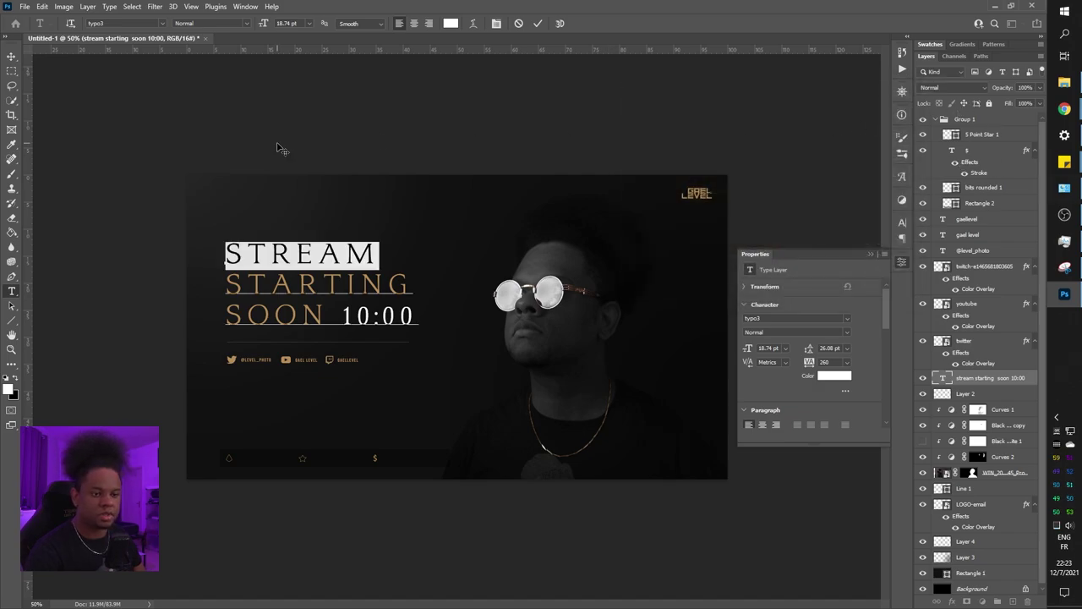
pyautogui.click(12, 57)
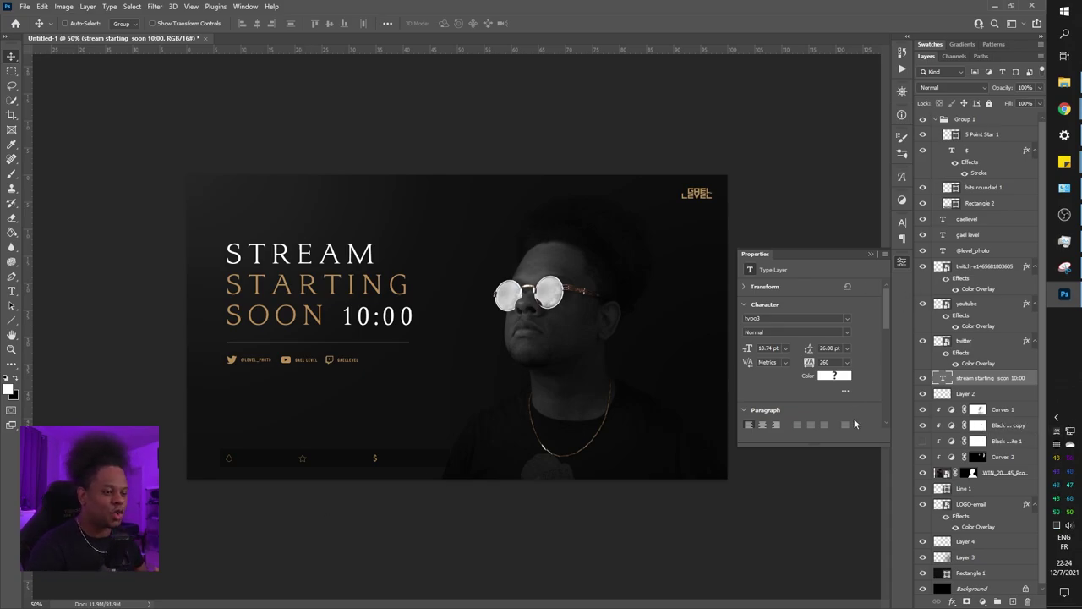
pyautogui.scroll(-1, 964, 396)
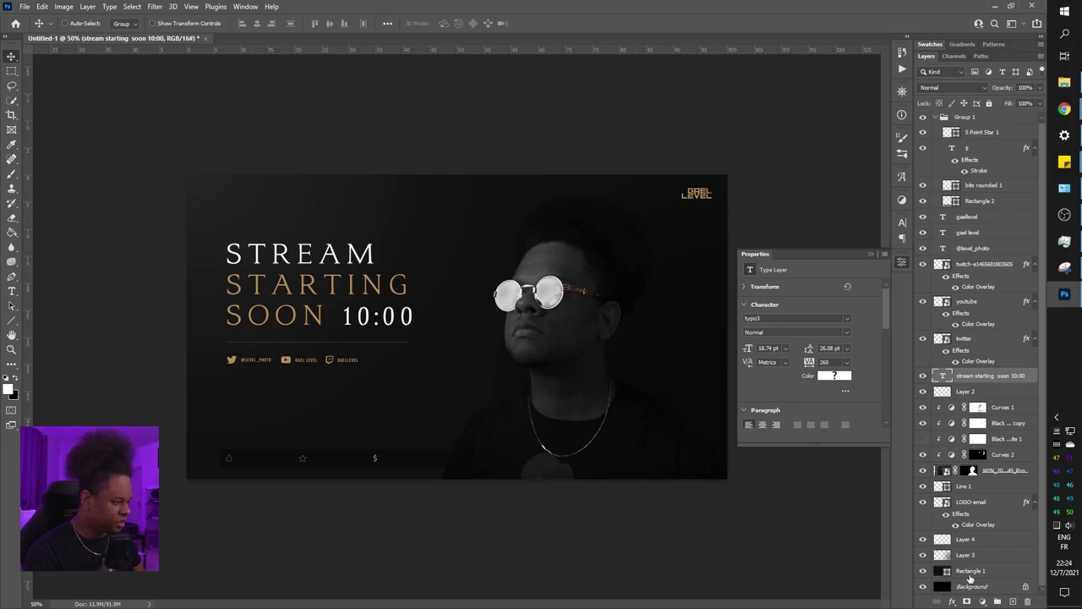
# Duplicate the Rectangle 1 background layer with Ctrl+J
pyautogui.click(966, 541)
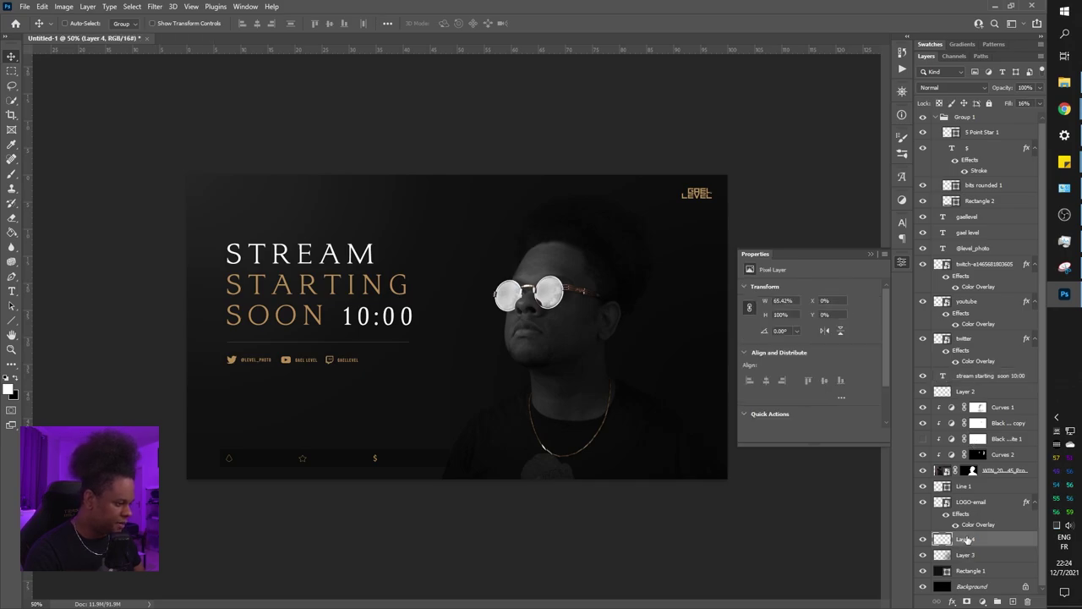
pyautogui.click(1002, 573)
pyautogui.click(924, 571)
pyautogui.click(923, 571)
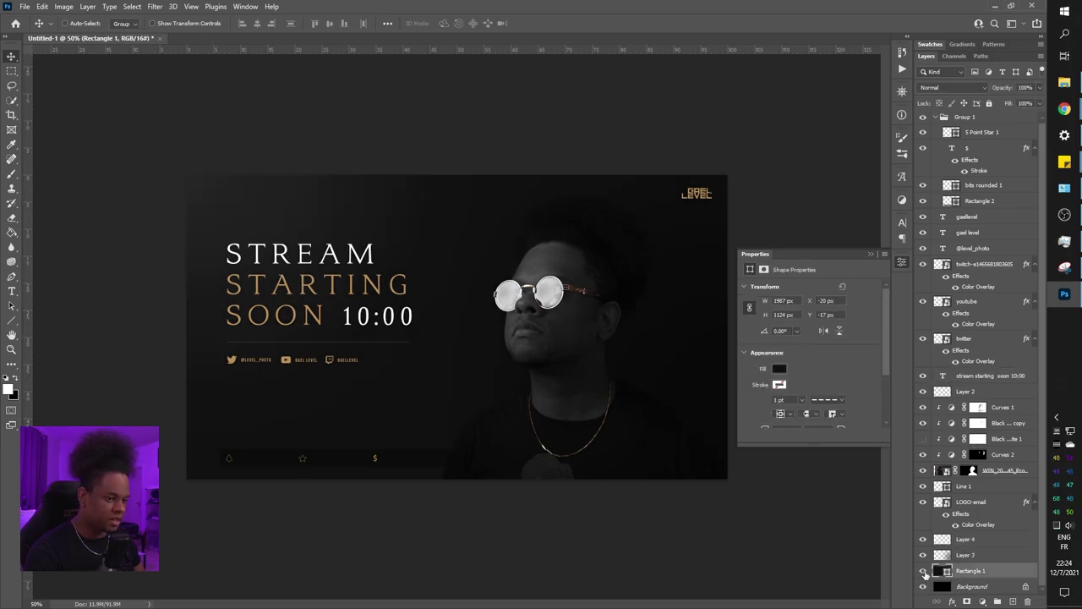
pyautogui.hotkey('ctrl', 'j')
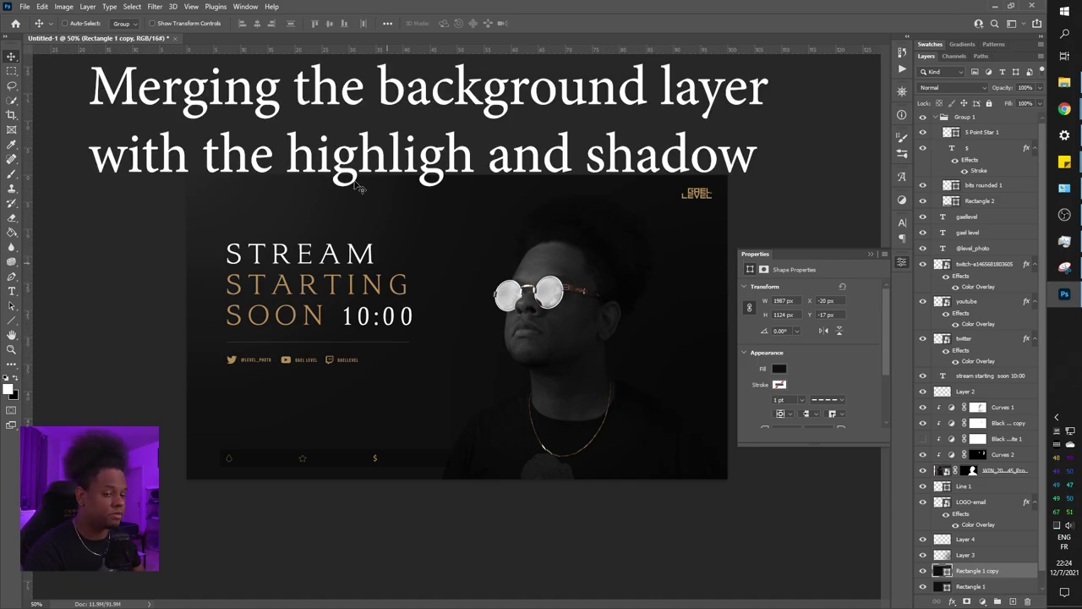
# Merge Layer 4, Layer 3 and Rectangle 1 copy into one Layer 4, toggling it to compare
pyautogui.keyDown('shift'); pyautogui.click(977, 541); pyautogui.keyUp('shift')
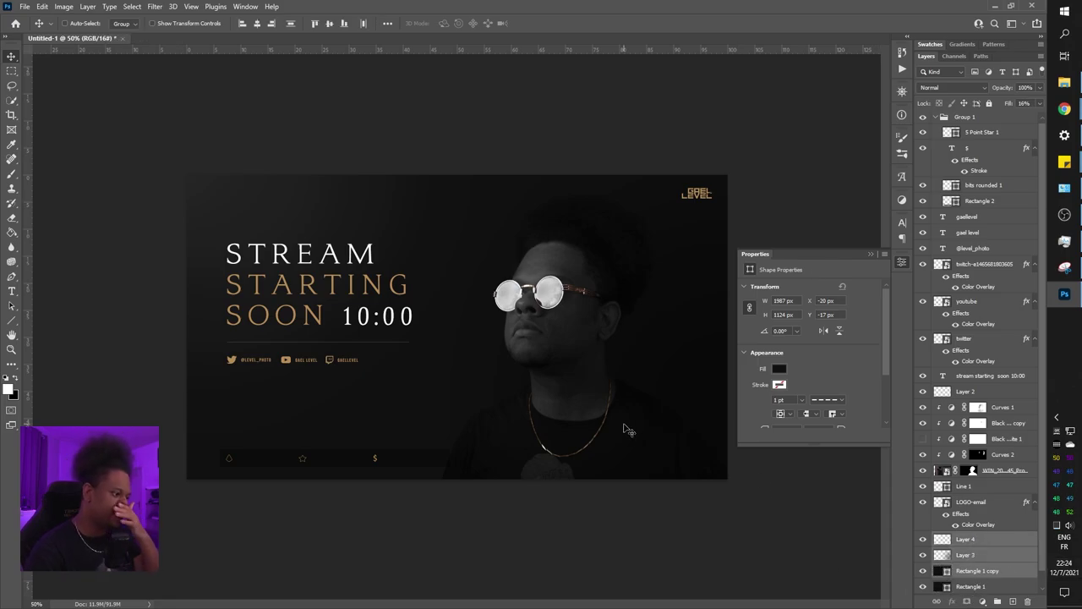
pyautogui.rightClick(962, 557)
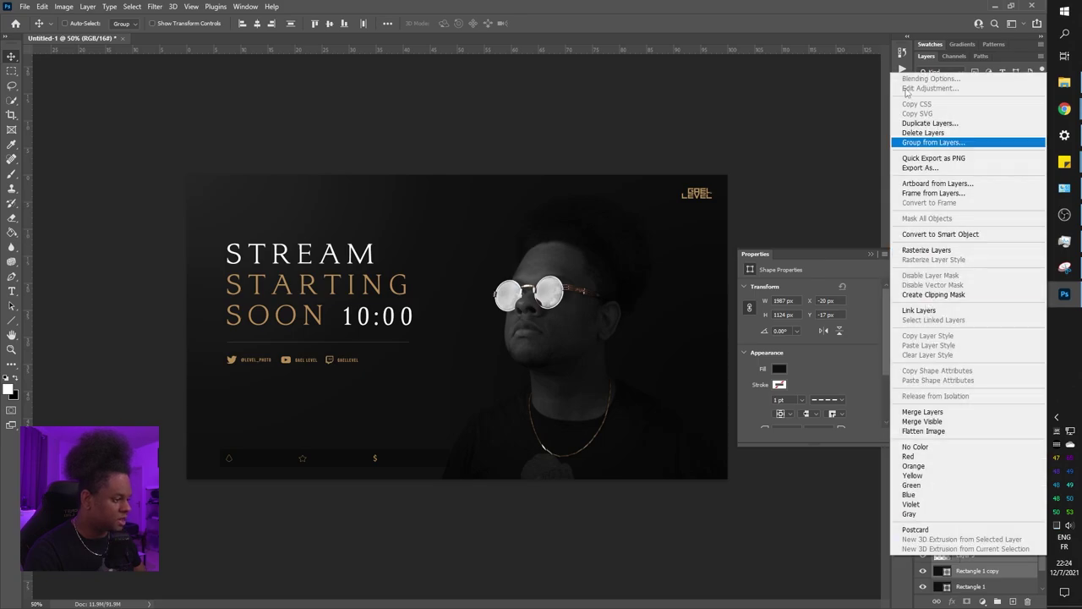
pyautogui.click(945, 412)
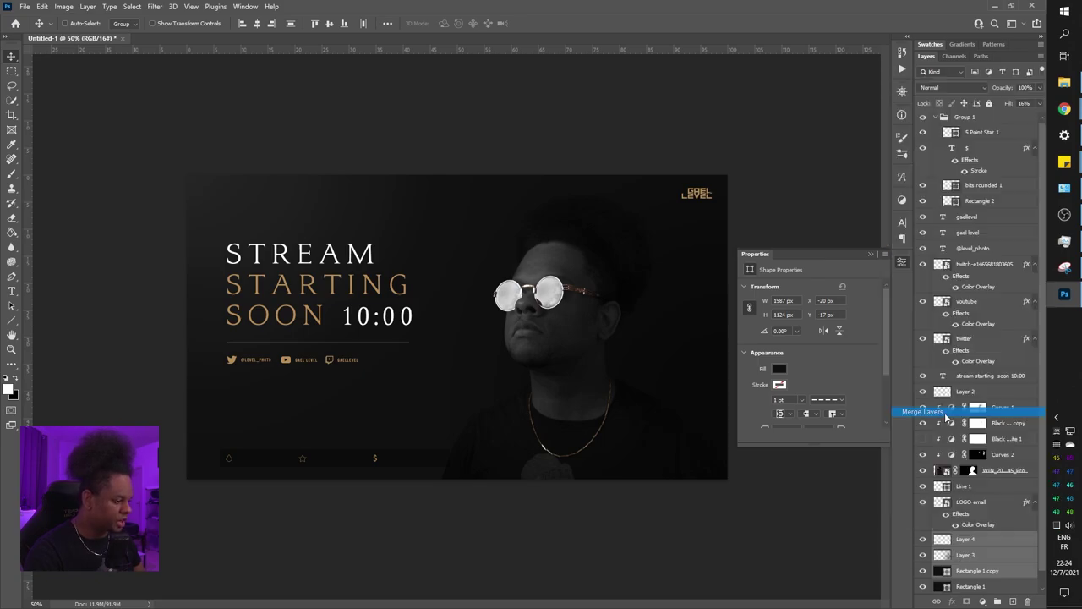
pyautogui.click(924, 543)
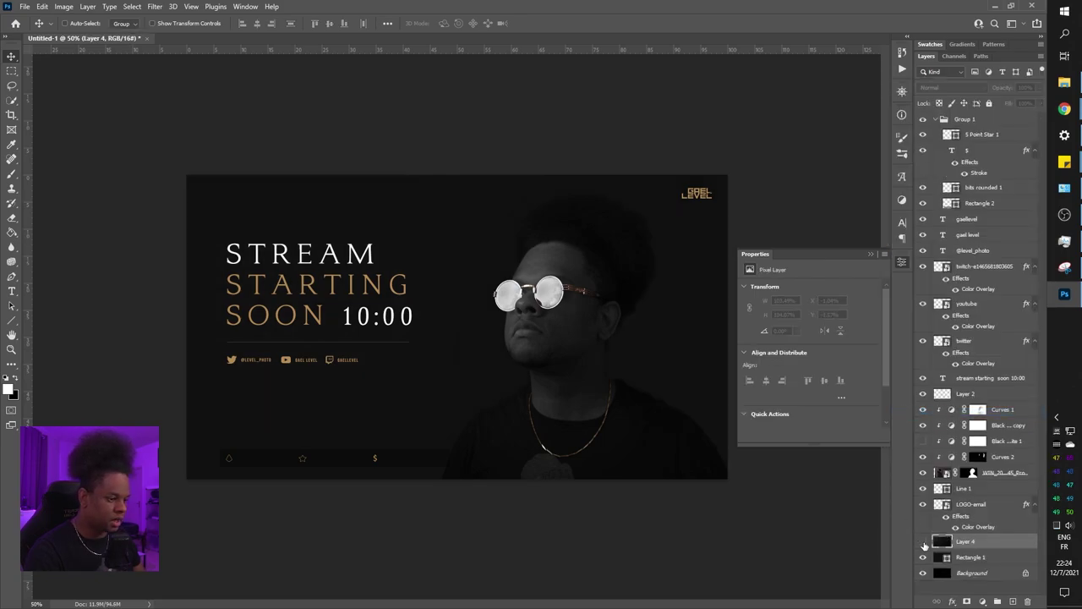
pyautogui.click(923, 544)
pyautogui.click(924, 544)
pyautogui.click(923, 543)
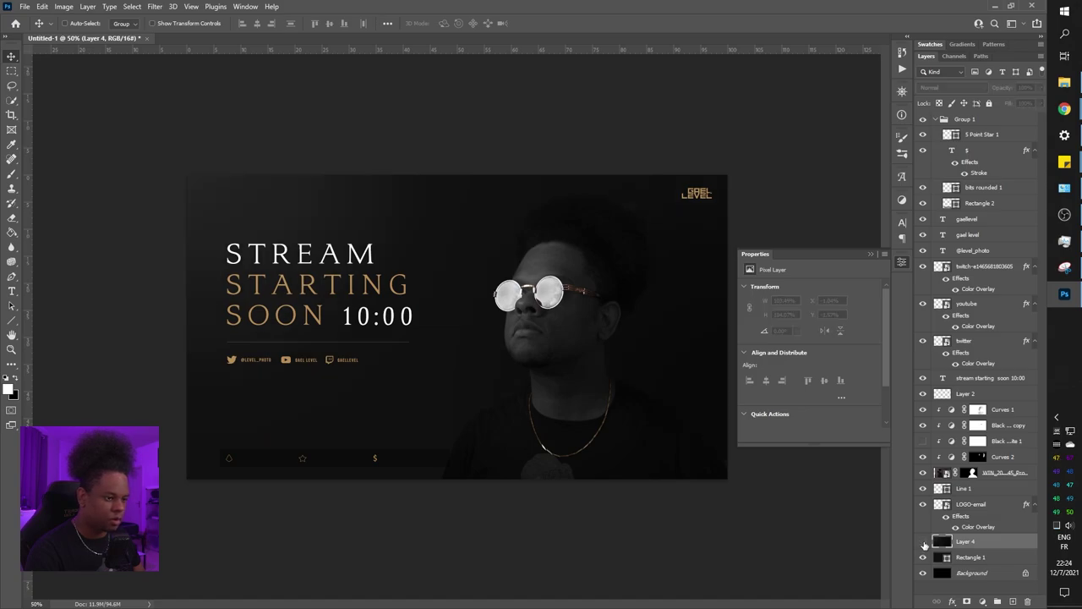
pyautogui.click(923, 543)
pyautogui.click(923, 544)
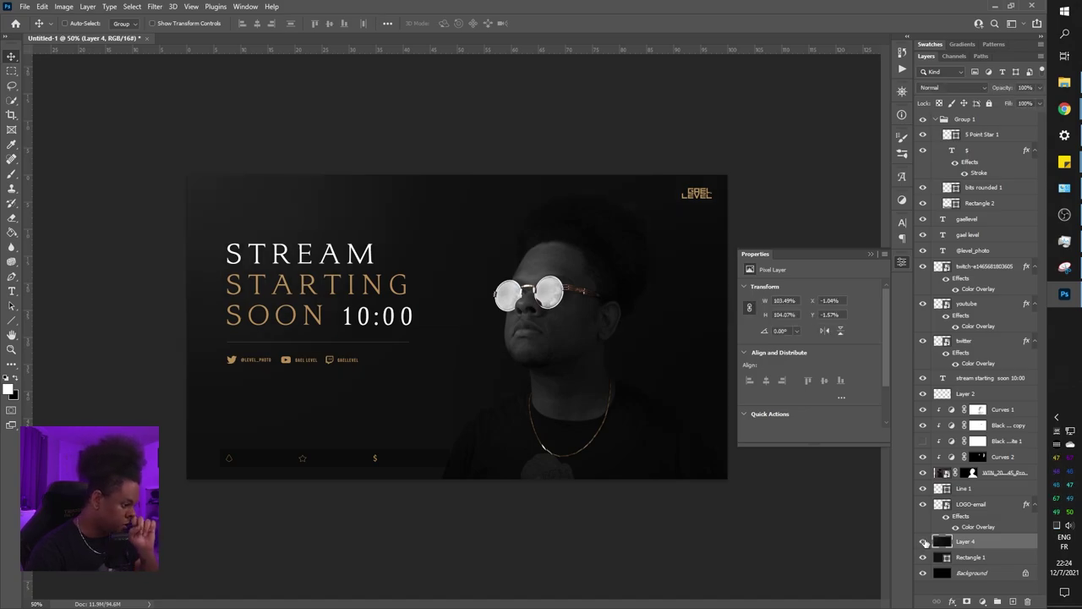
# Apply monochromatic Add Noise to Layer 4 with the amount lowered to about 3.92%
pyautogui.click(156, 7)
pyautogui.moveTo(243, 184)
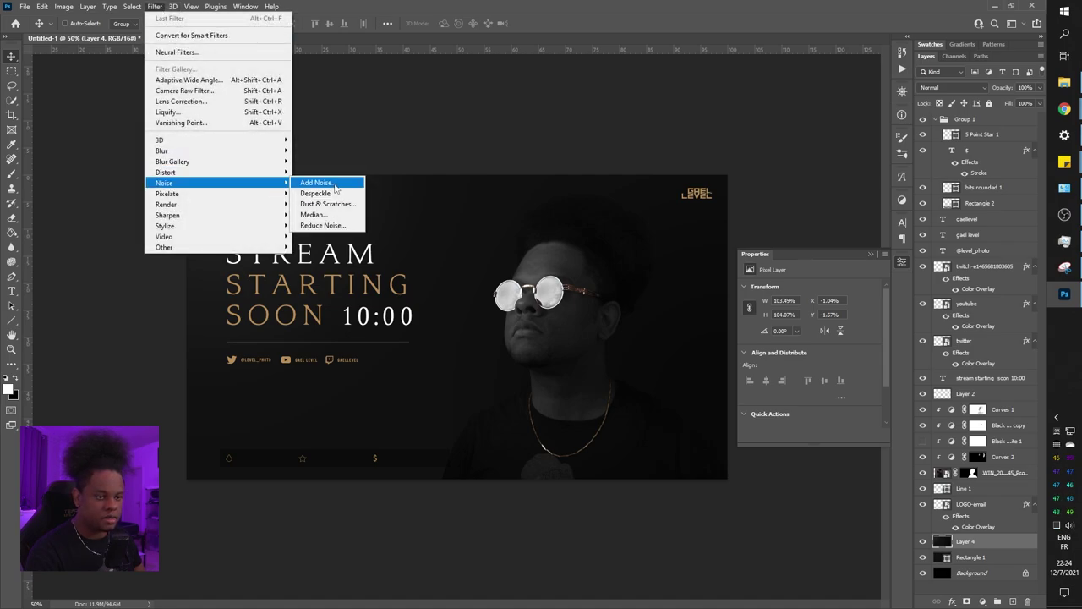
pyautogui.click(317, 182)
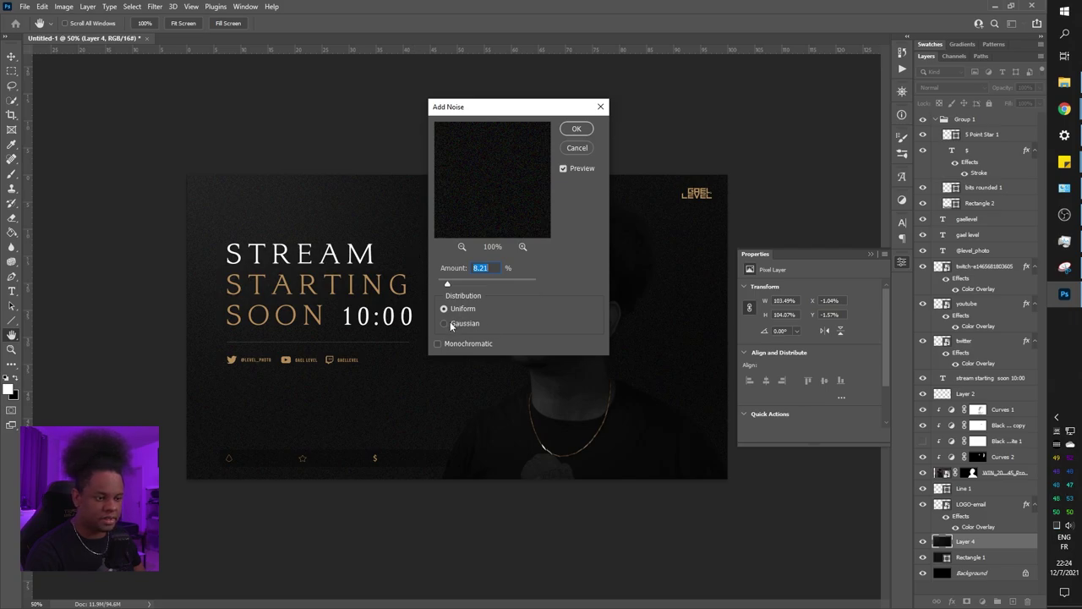
pyautogui.click(439, 344)
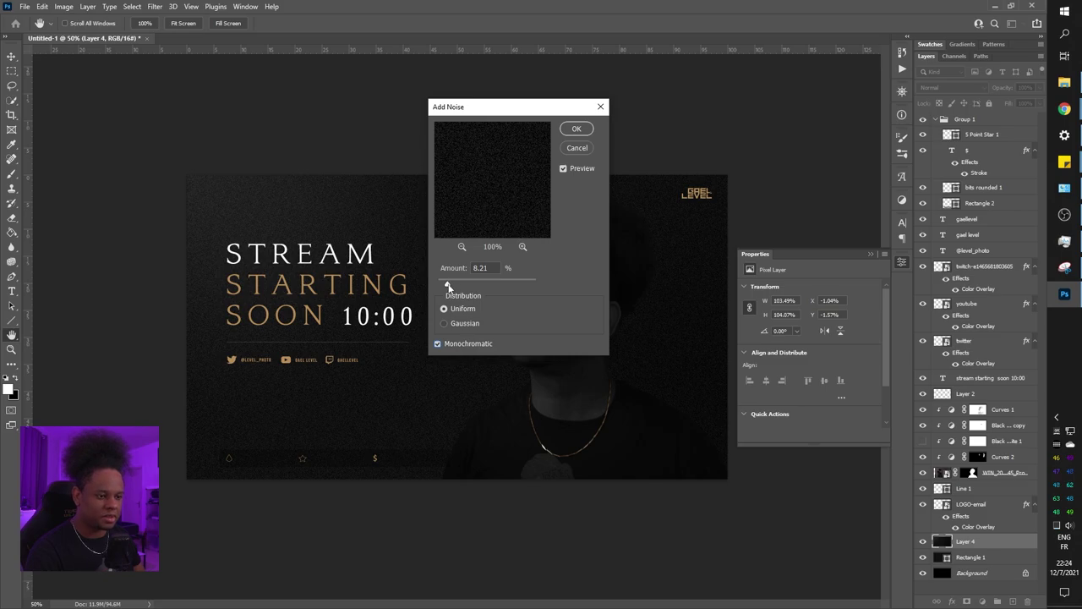
pyautogui.moveTo(448, 286); pyautogui.dragTo(442, 286)
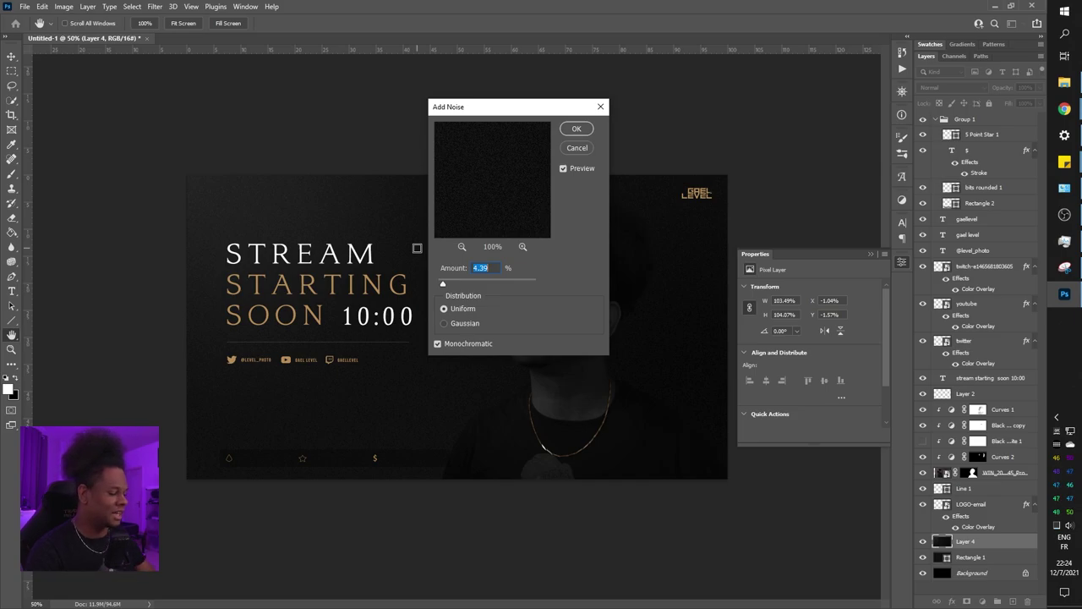
pyautogui.scroll(3, 416, 247)
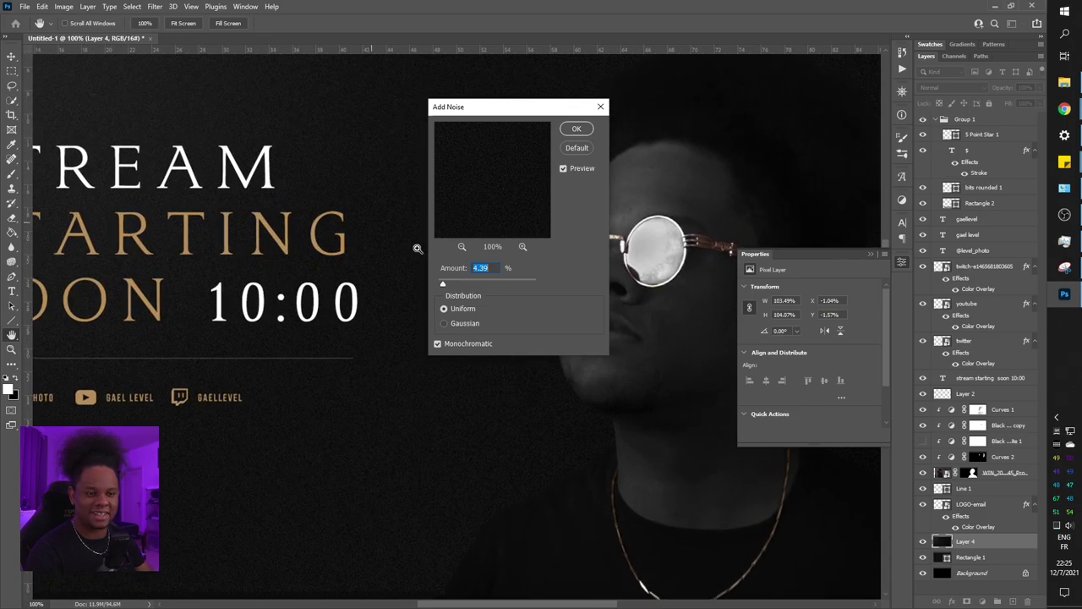
pyautogui.scroll(1, 416, 248)
pyautogui.scroll(-3, 417, 248)
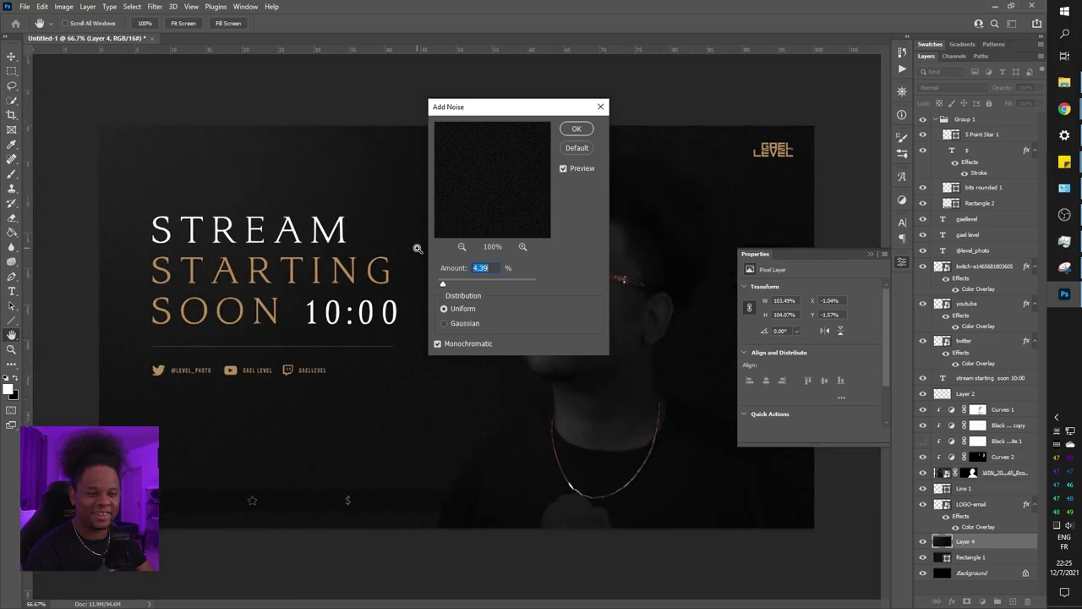
pyautogui.scroll(-1, 417, 248)
pyautogui.scroll(1, 417, 248)
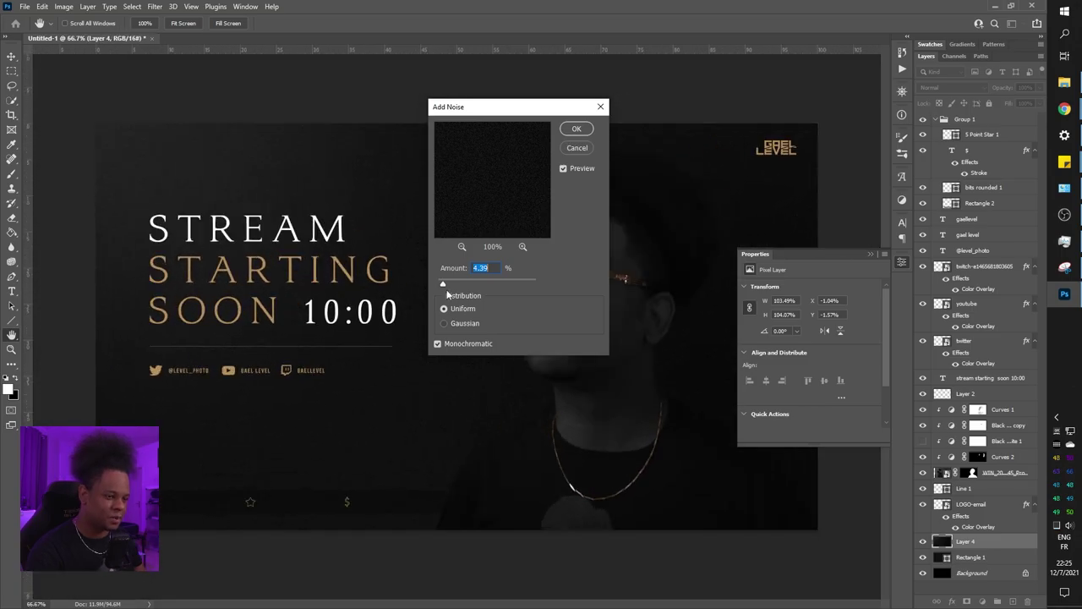
pyautogui.moveTo(445, 289); pyautogui.dragTo(438, 288)
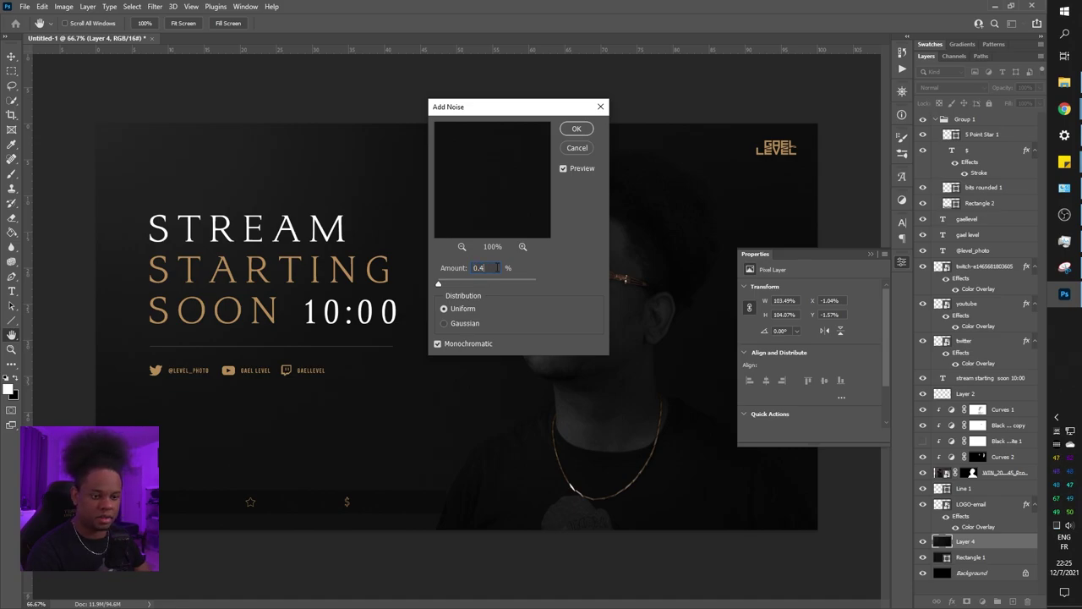
pyautogui.click(577, 129)
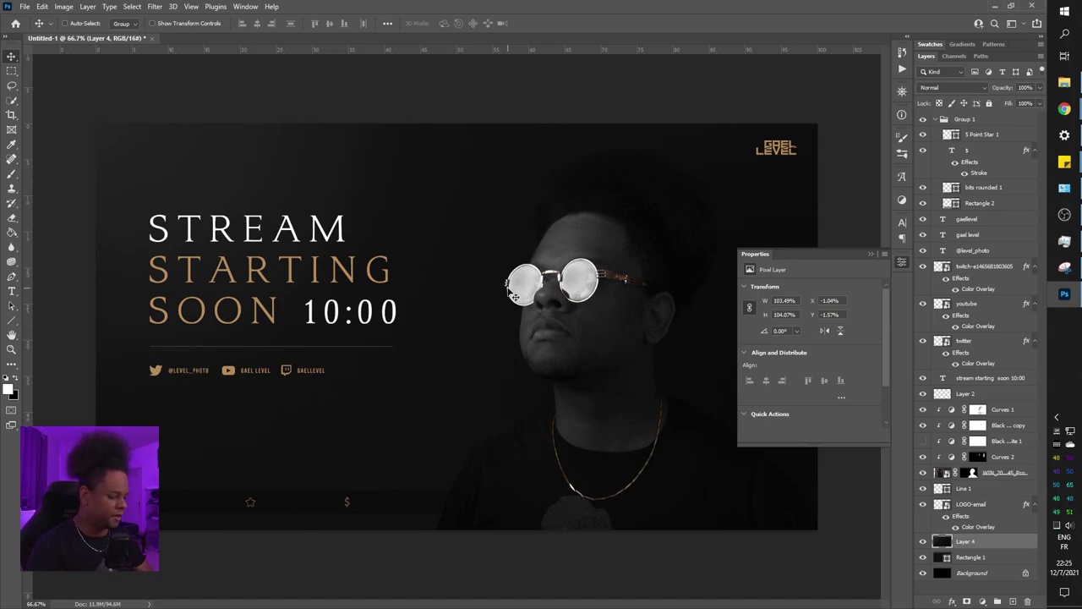
# Toggle the noise Layer 4 on and off to compare the grain with the plain background
pyautogui.hotkey('ctrl', '-')
pyautogui.hotkey('ctrl', '-')
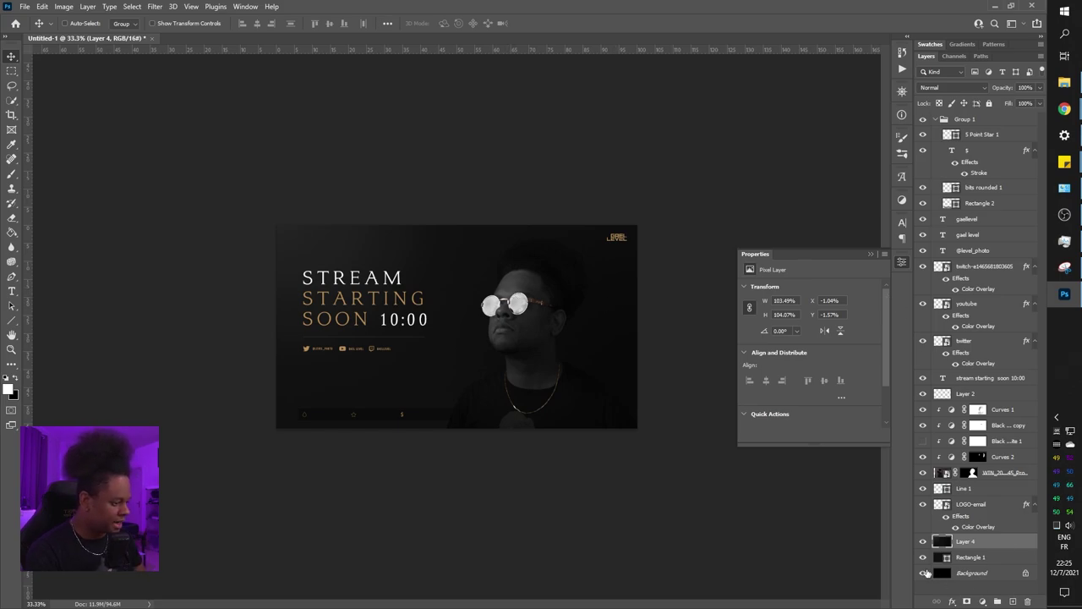
pyautogui.click(924, 541)
pyautogui.click(924, 541)
pyautogui.click(923, 541)
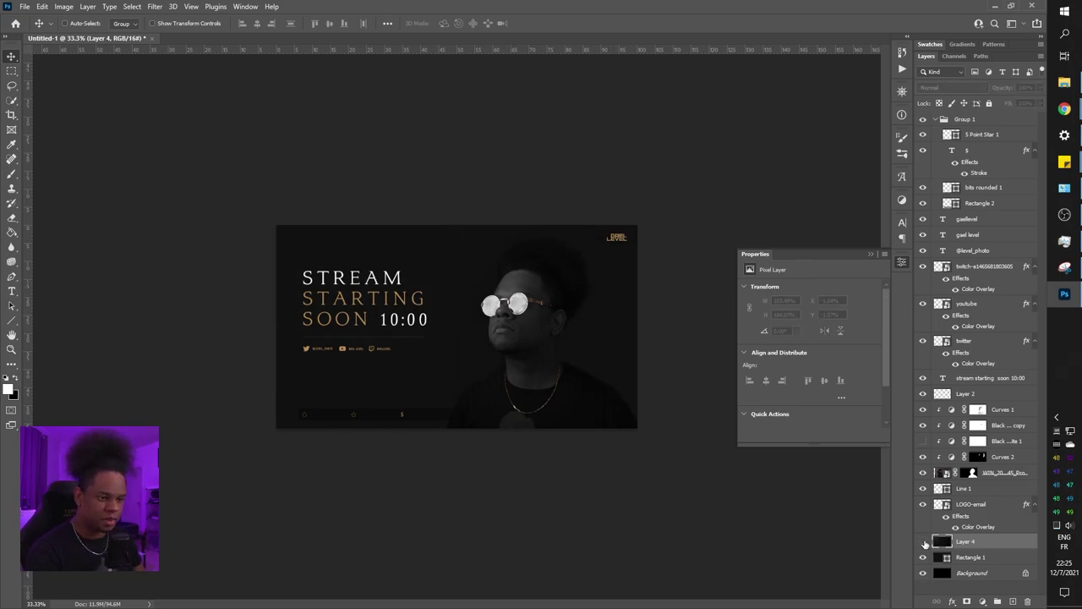
pyautogui.click(923, 542)
pyautogui.click(924, 541)
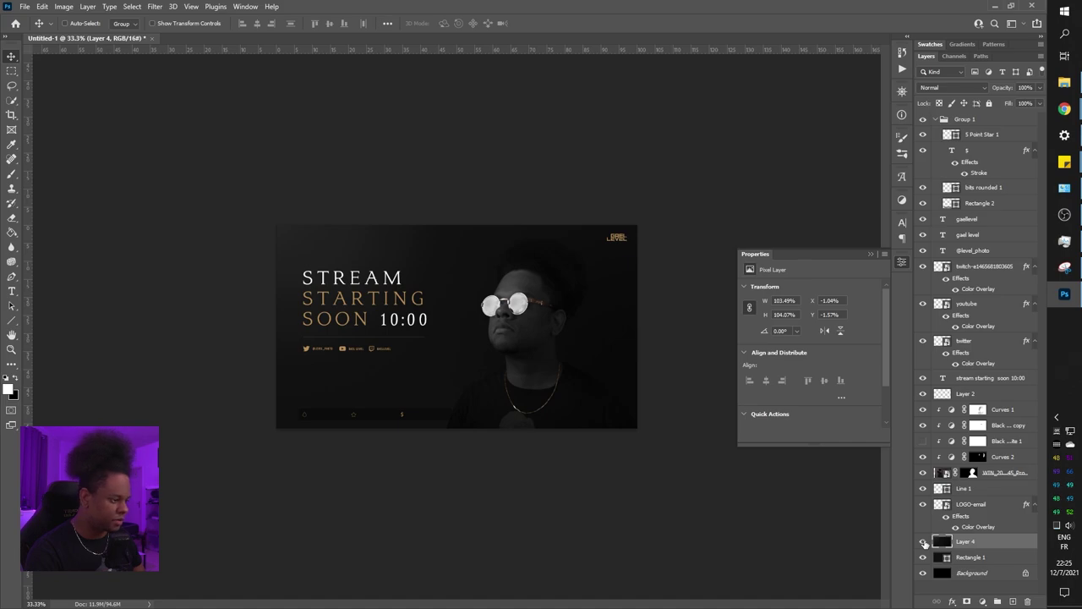
# Lower Layer 4's opacity to 59% and zoom in and out to check the texture
pyautogui.click(1039, 87)
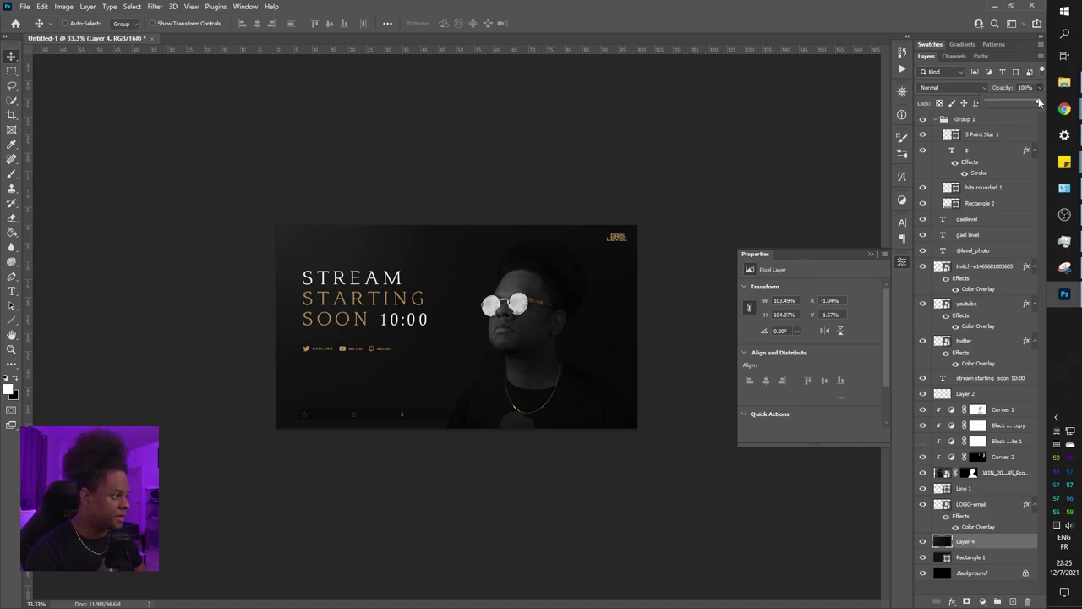
pyautogui.moveTo(1039, 102); pyautogui.dragTo(1034, 103)
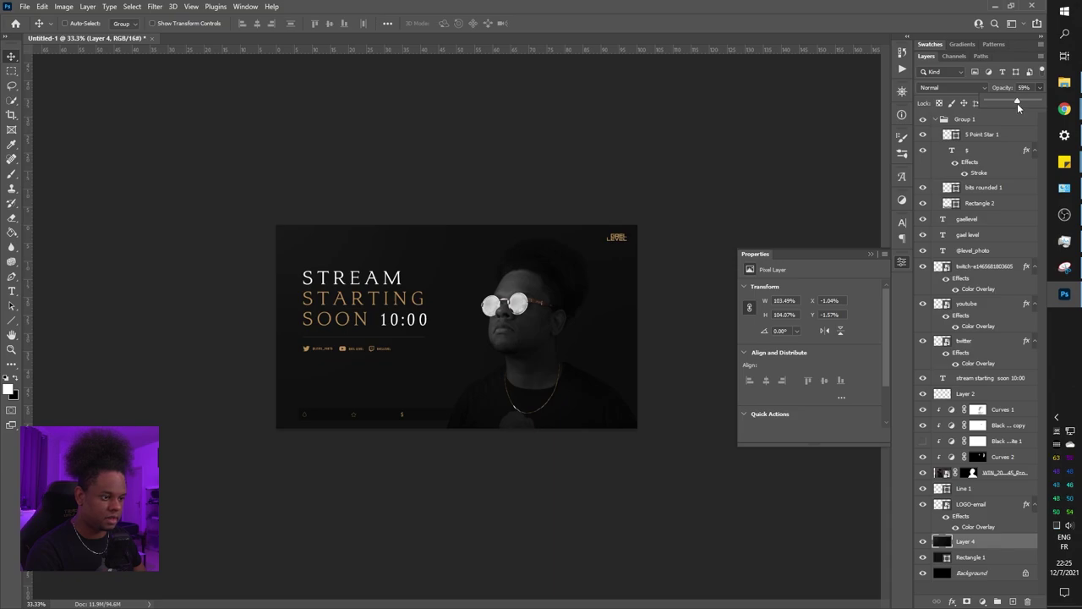
pyautogui.hotkey('ctrl', '1')
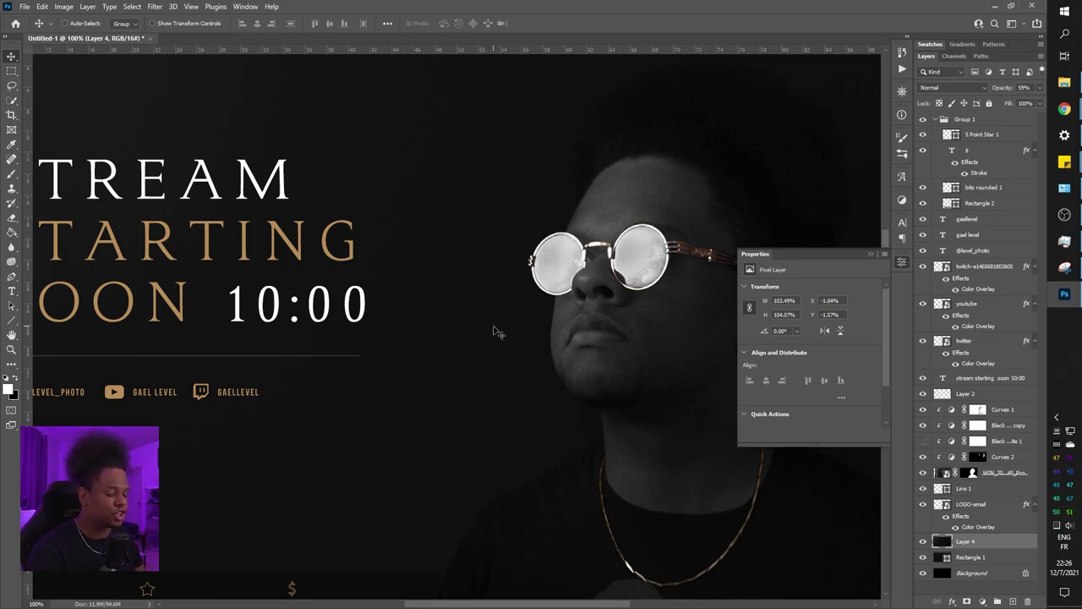
pyautogui.hotkey('ctrl', '-')
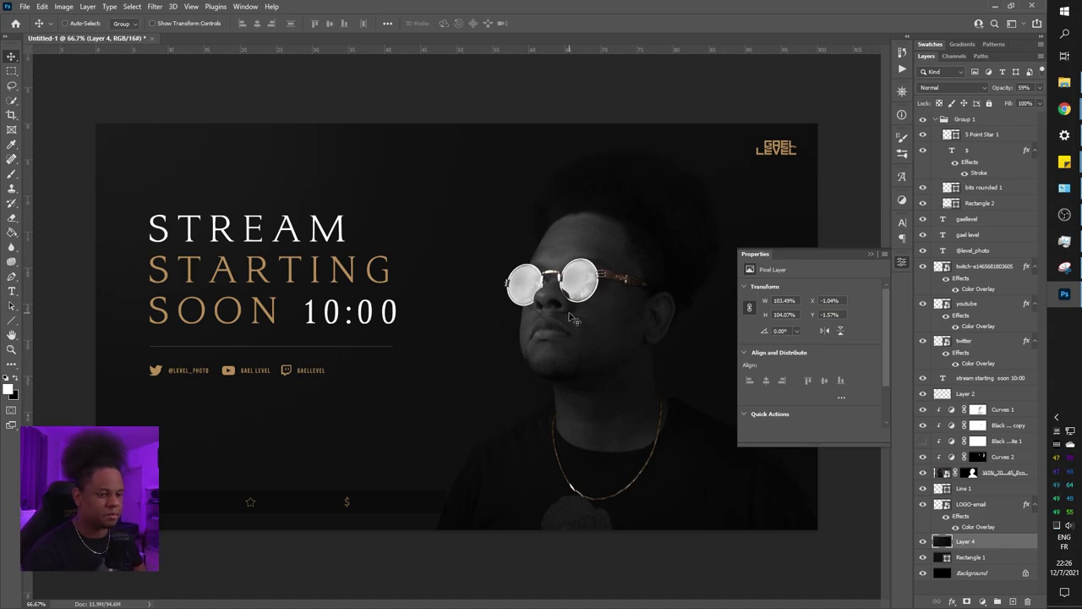
pyautogui.hotkey('ctrl', '-')
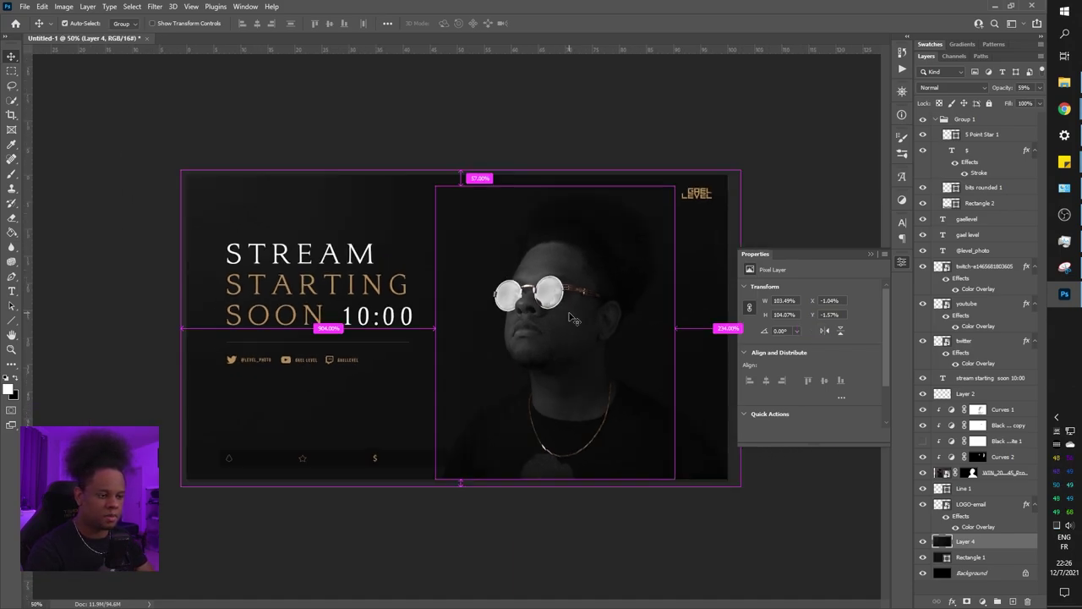